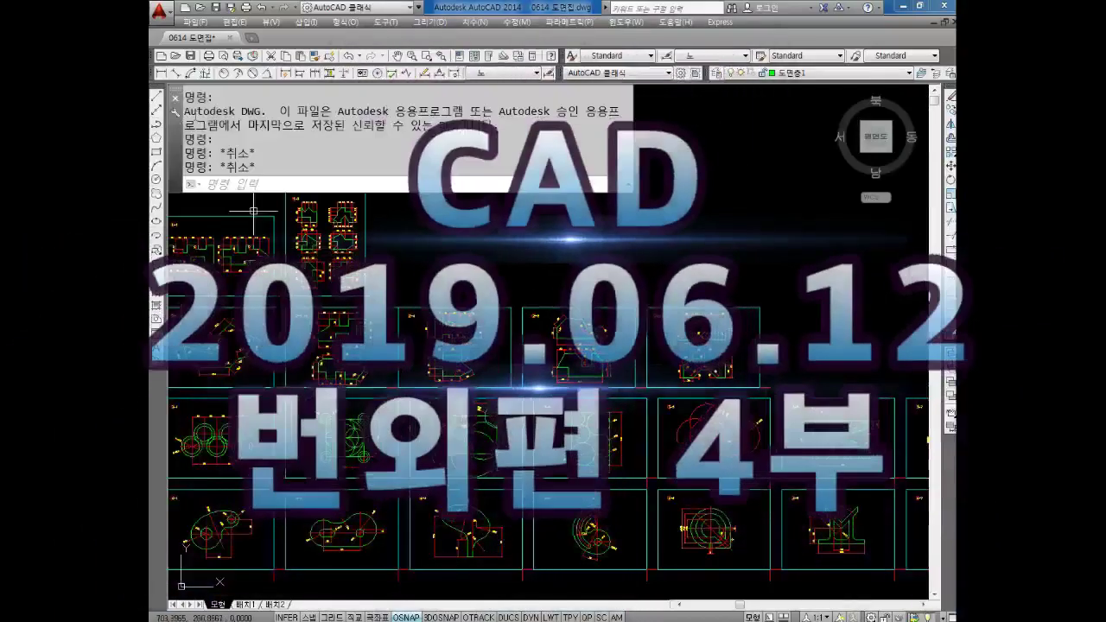
click(194, 22)
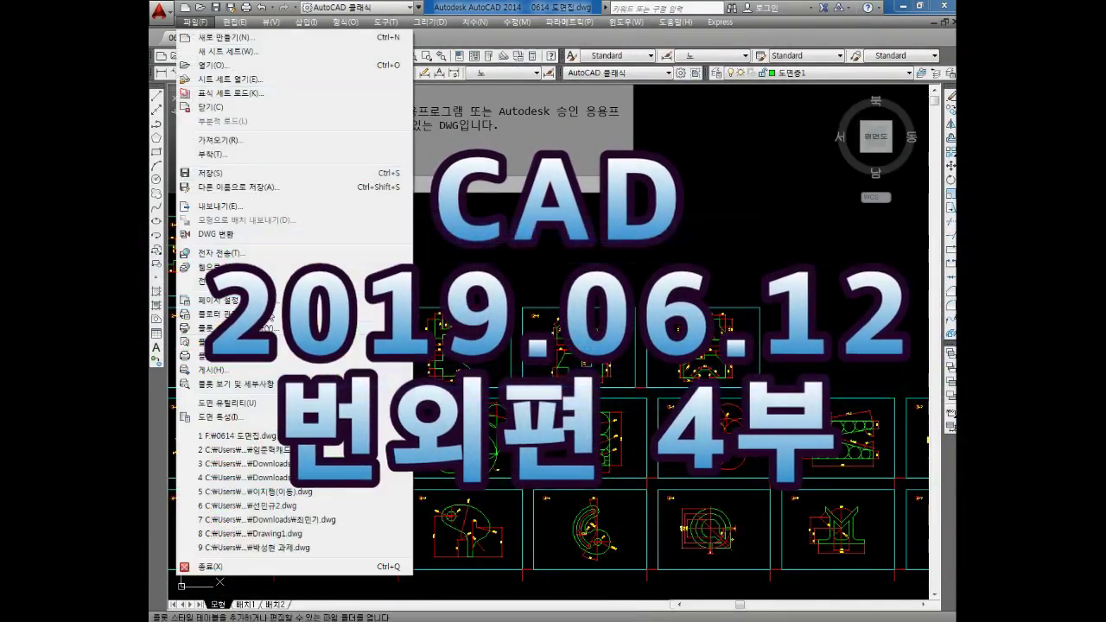
click(268, 451)
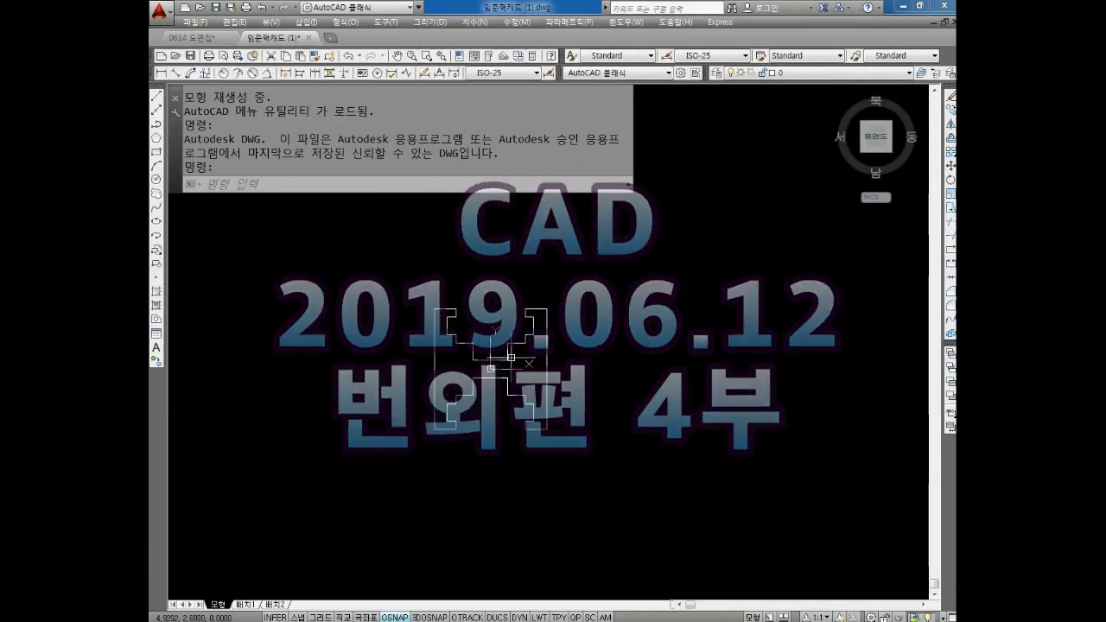
key(Escape)
key(Escape)
- Copy the H and N letters to the clipboard and switch back to 0614 도면집
click(683, 242)
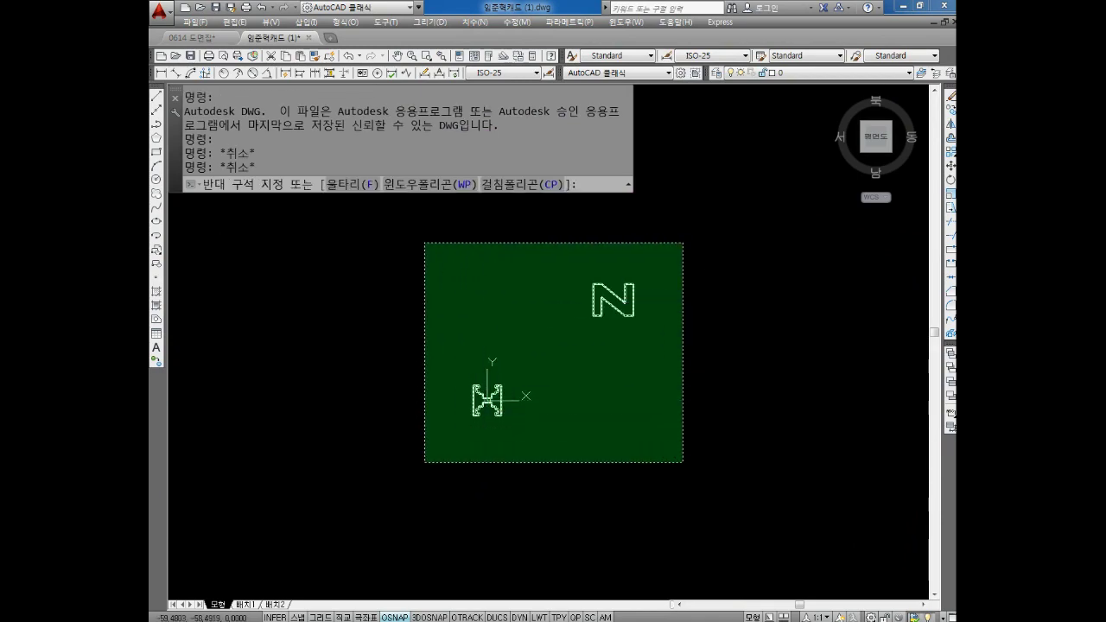
click(424, 463)
key(ctrl+c)
key(ctrl+Tab)
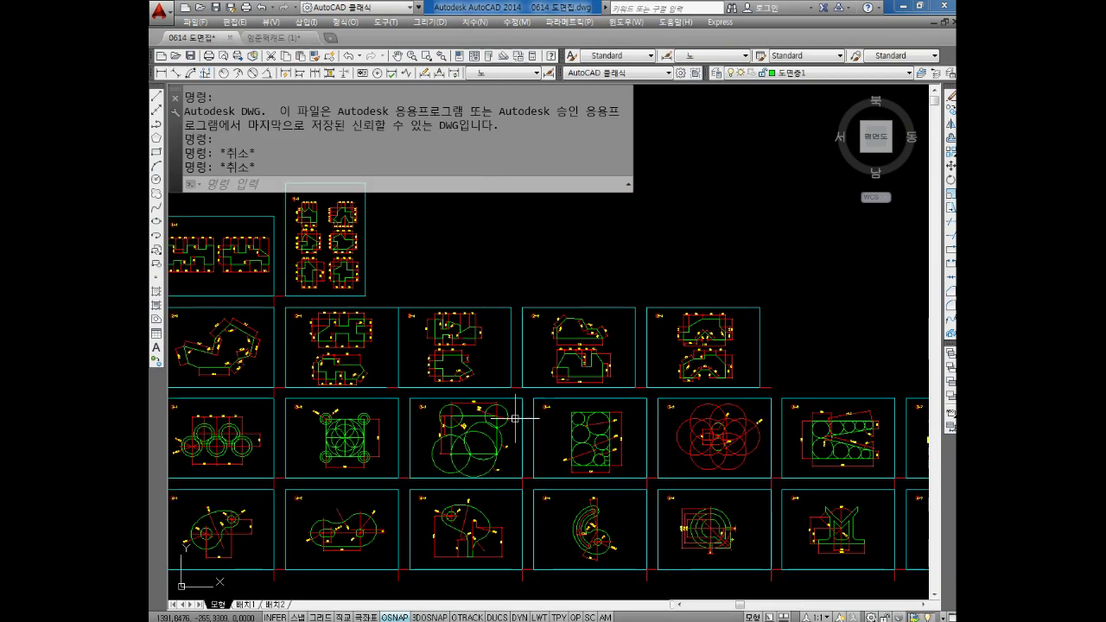
- Paste the H and N letters into open space and look over the 1-2 and 2-x sheets
key(ctrl+v)
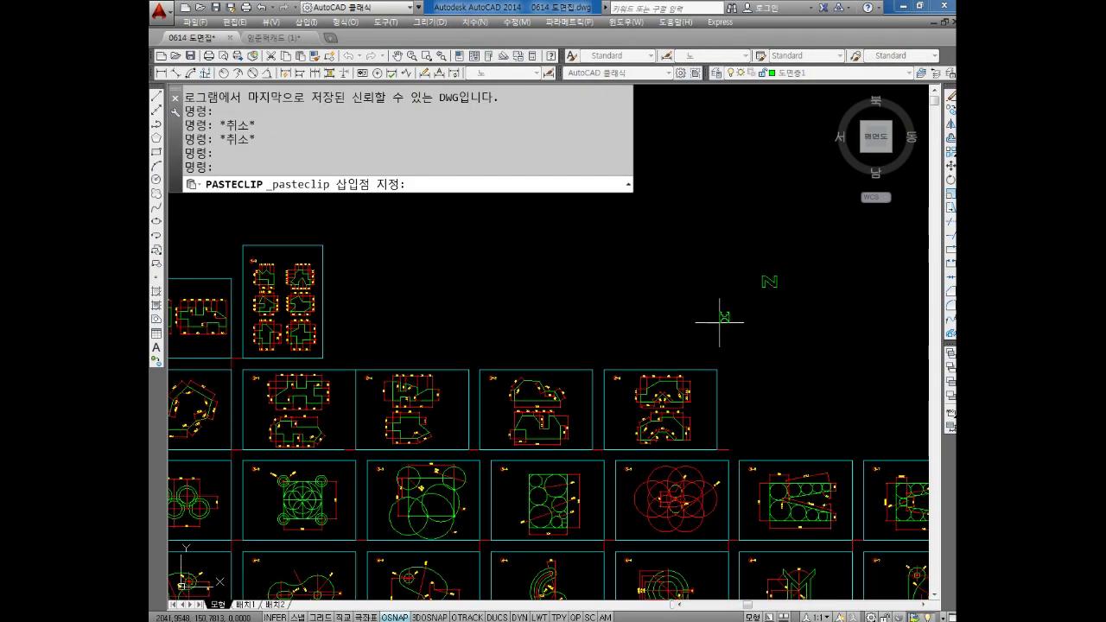
key(Escape)
scroll(713, 336, up, 2)
scroll(666, 354, down, 1)
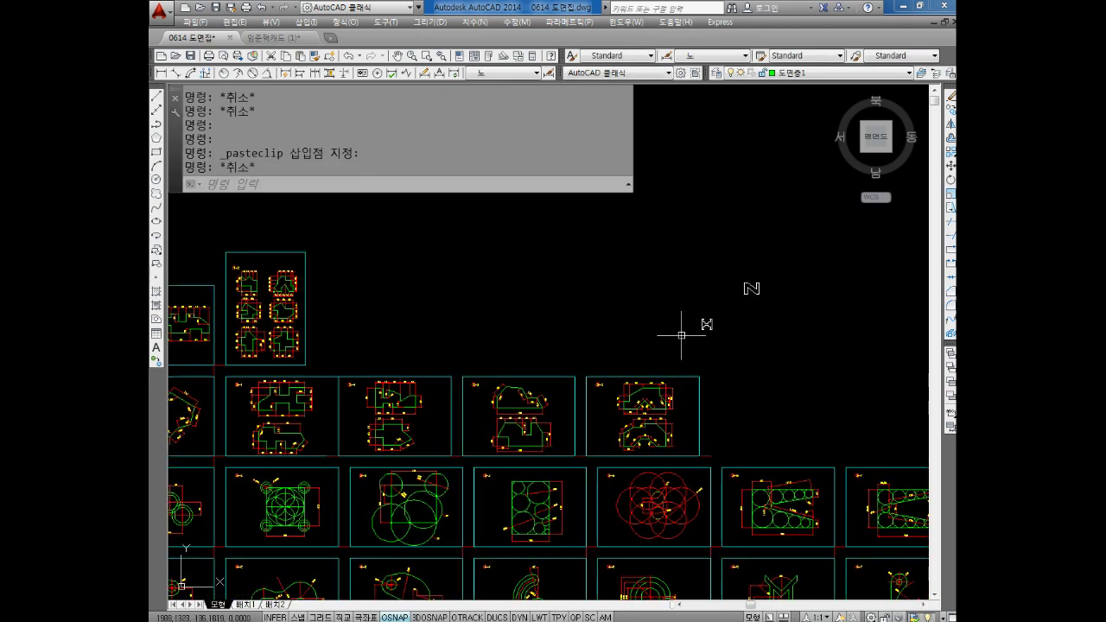
scroll(720, 339, up, 3)
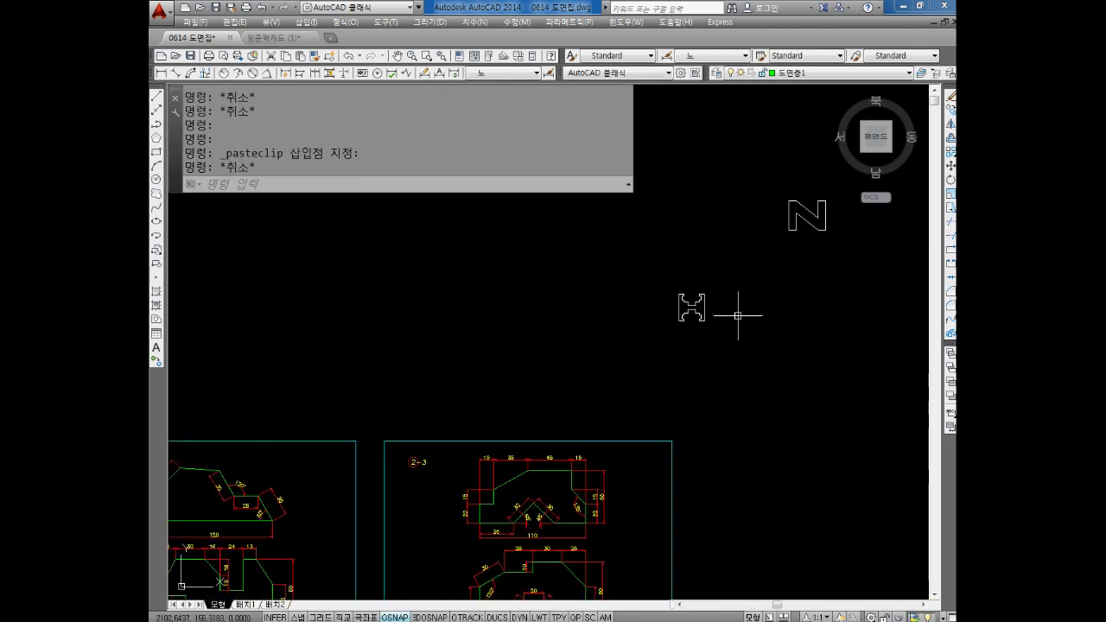
scroll(738, 322, down, 2)
mouse_move(466, 316)
middle_down()
mouse_move(685, 330)
mouse_move(481, 324)
mouse_move(505, 350)
middle_up()
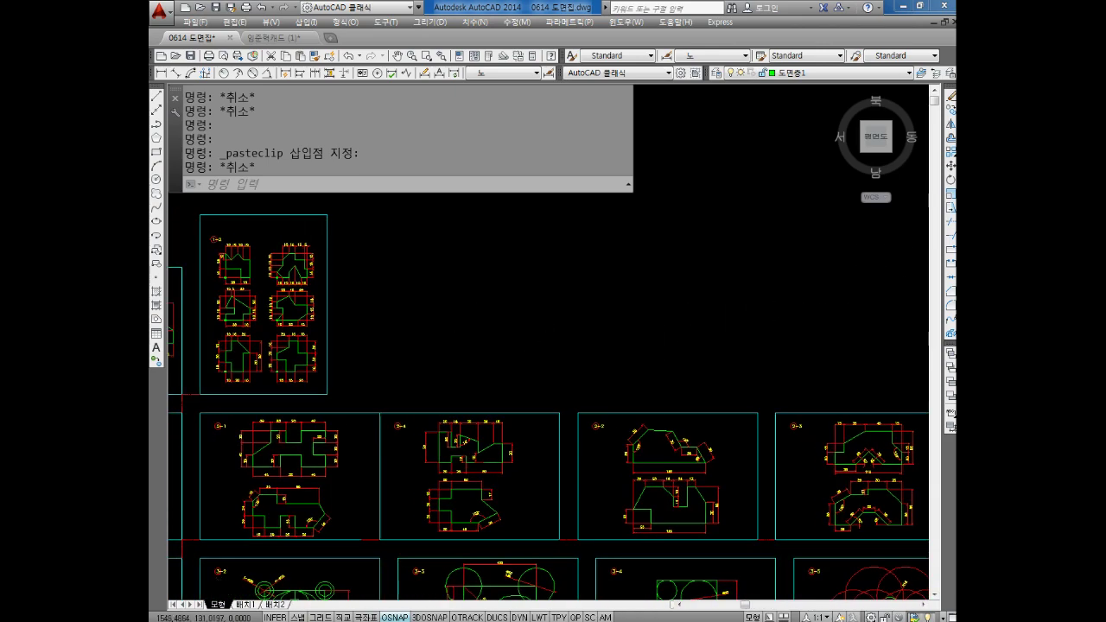
scroll(660, 350, down, 2)
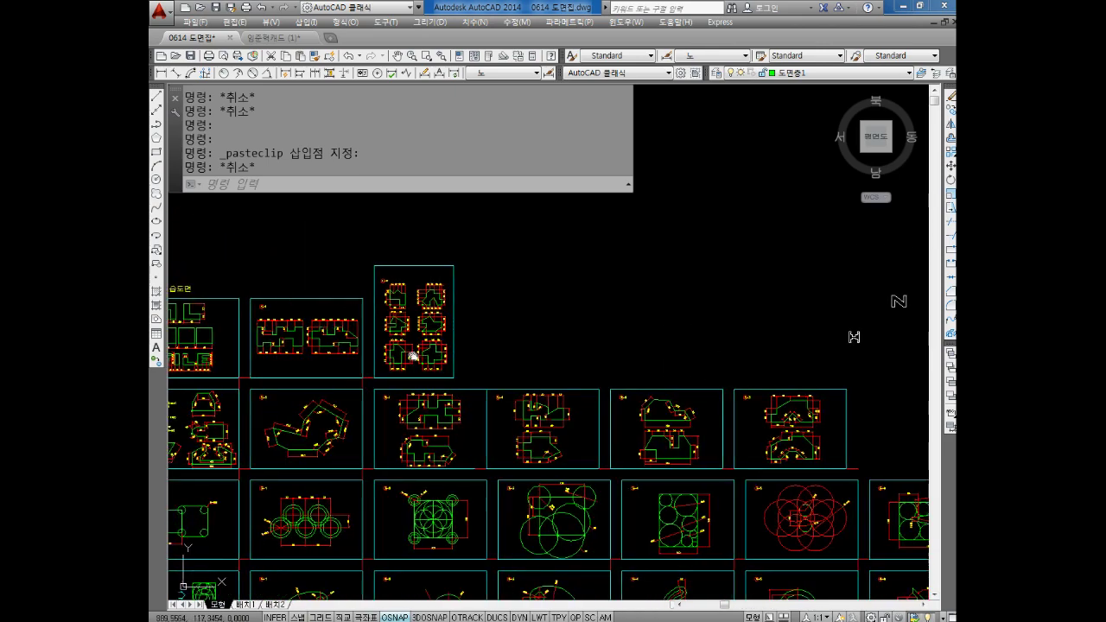
scroll(413, 315, up, 4)
mouse_move(484, 345)
middle_down()
mouse_move(545, 354)
mouse_move(479, 379)
middle_up()
scroll(569, 372, down, 2)
- Copy a selected object across to a point on its right with the COPY command
text(co)
key(Return)
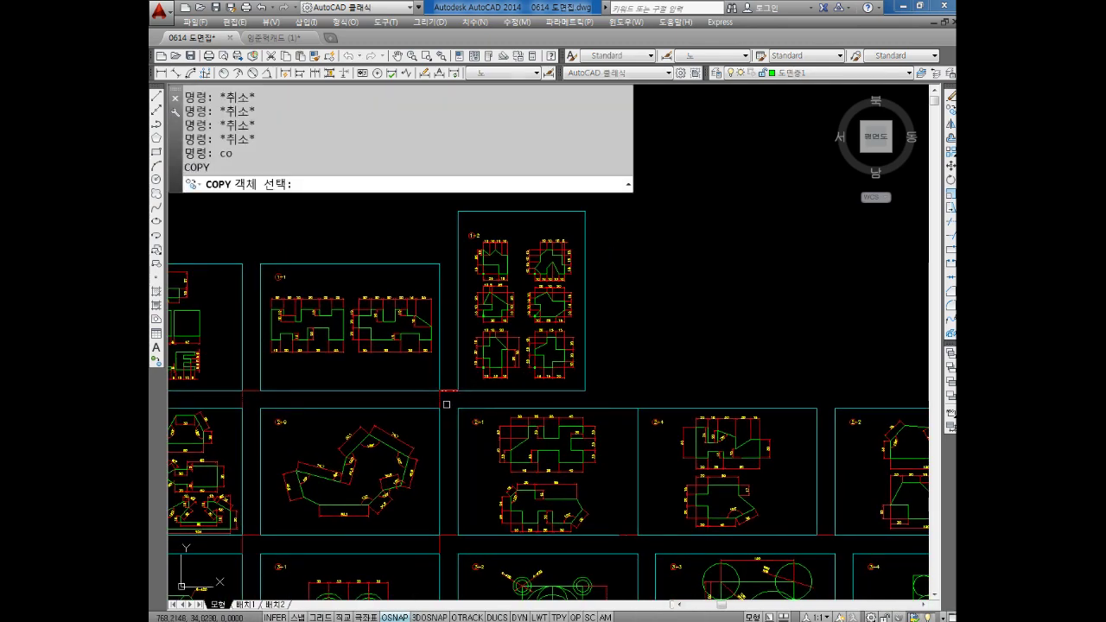
scroll(443, 385, up, 4)
click(433, 419)
key(Return)
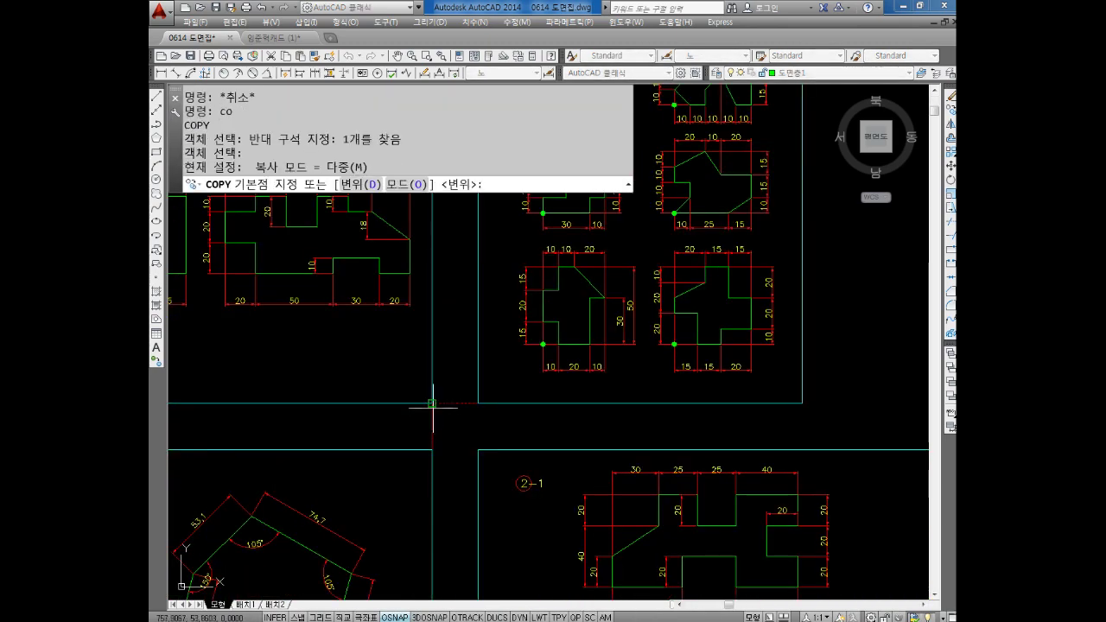
click(432, 404)
click(802, 403)
key(Escape)
scroll(802, 400, down, 5)
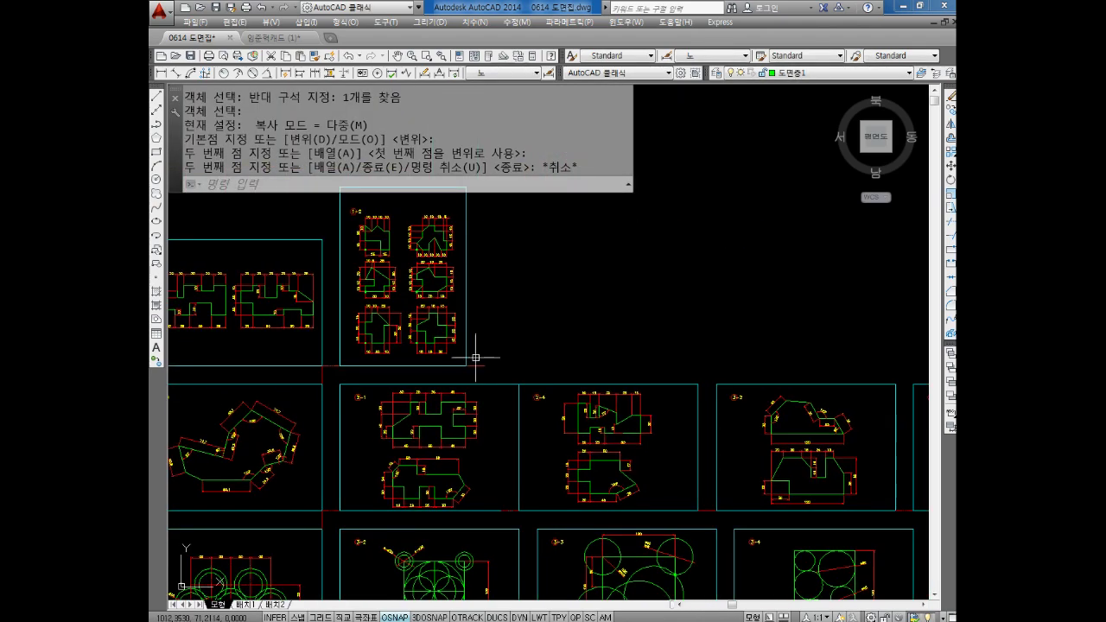
scroll(593, 387, up, 2)
key(Escape)
key(Escape)
- Draw a rectangular frame beside sheet 1-2 with REC
text(rec)
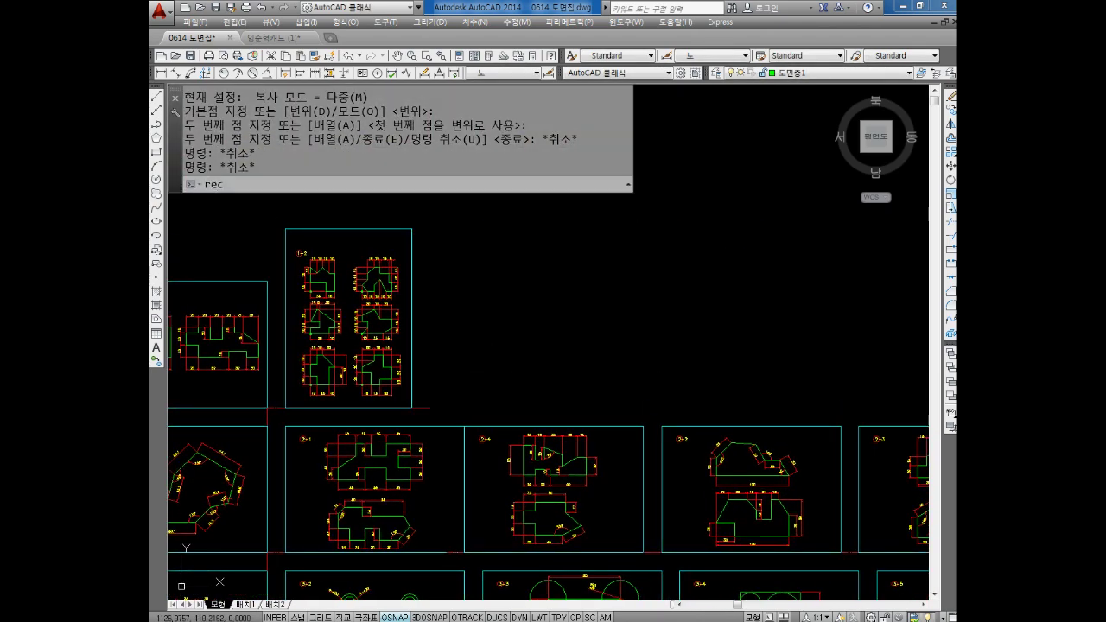
key(Return)
click(430, 407)
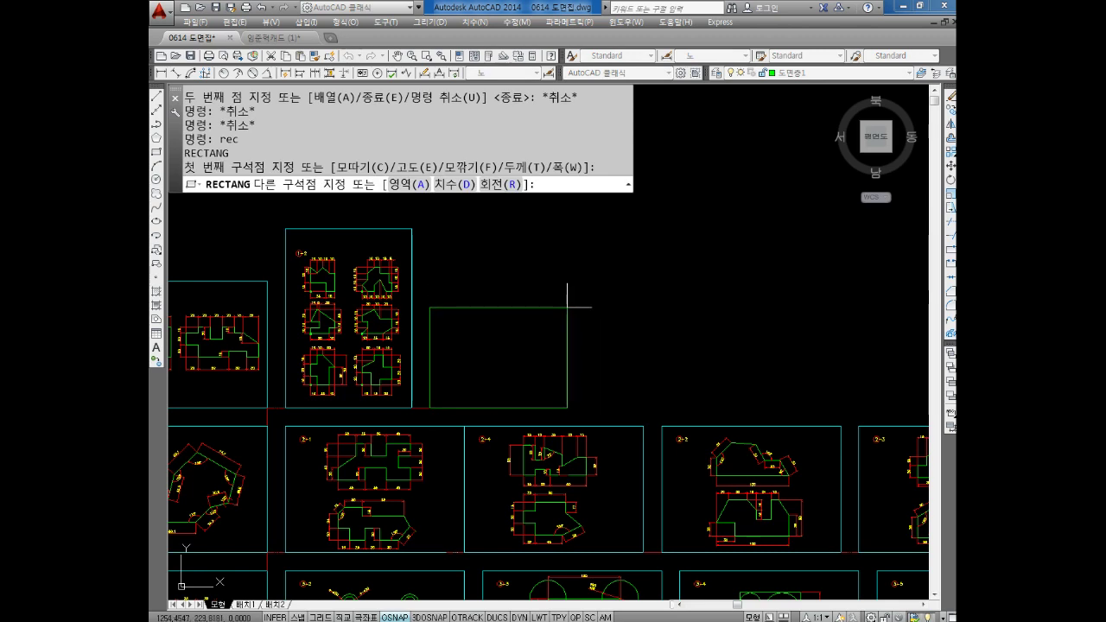
click(567, 307)
- Assign the new rectangle to layer 도면층5
drag(576, 320, 562, 295)
click(747, 76)
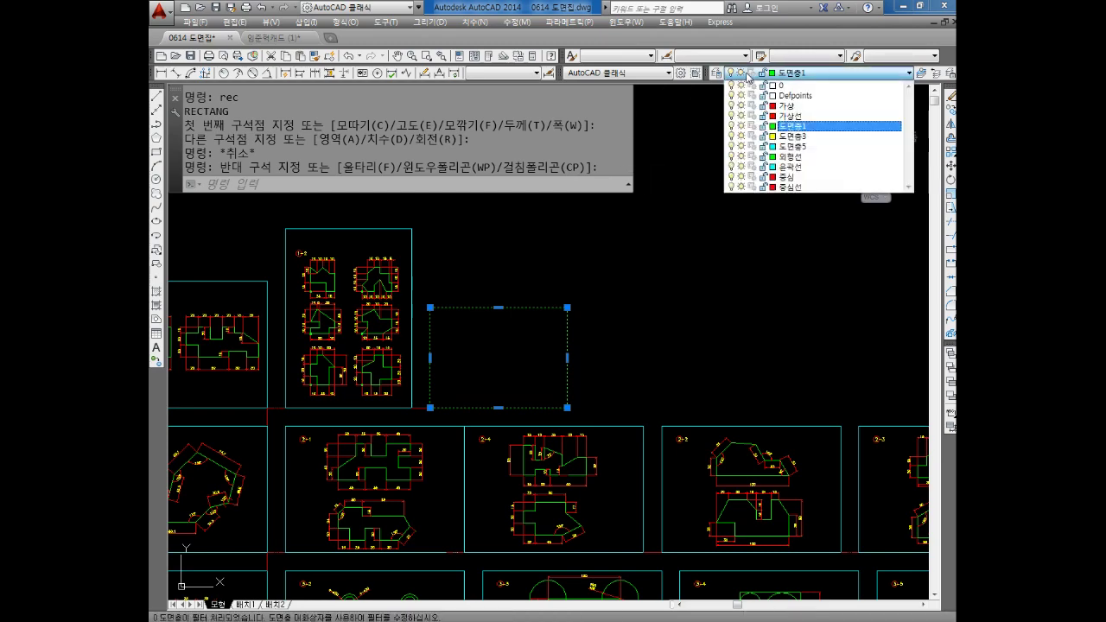
key(Escape)
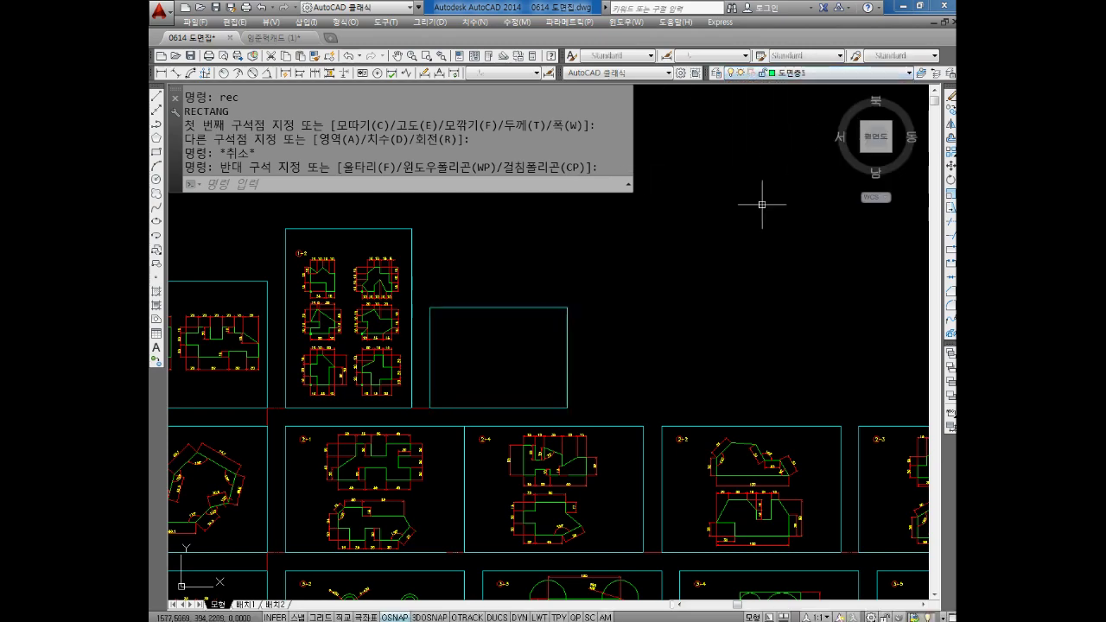
key(Escape)
key(Escape)
mouse_move(766, 202)
middle_down()
mouse_move(494, 239)
mouse_move(644, 297)
middle_up()
- Move both the H and N letters into the new empty frame
key(Escape)
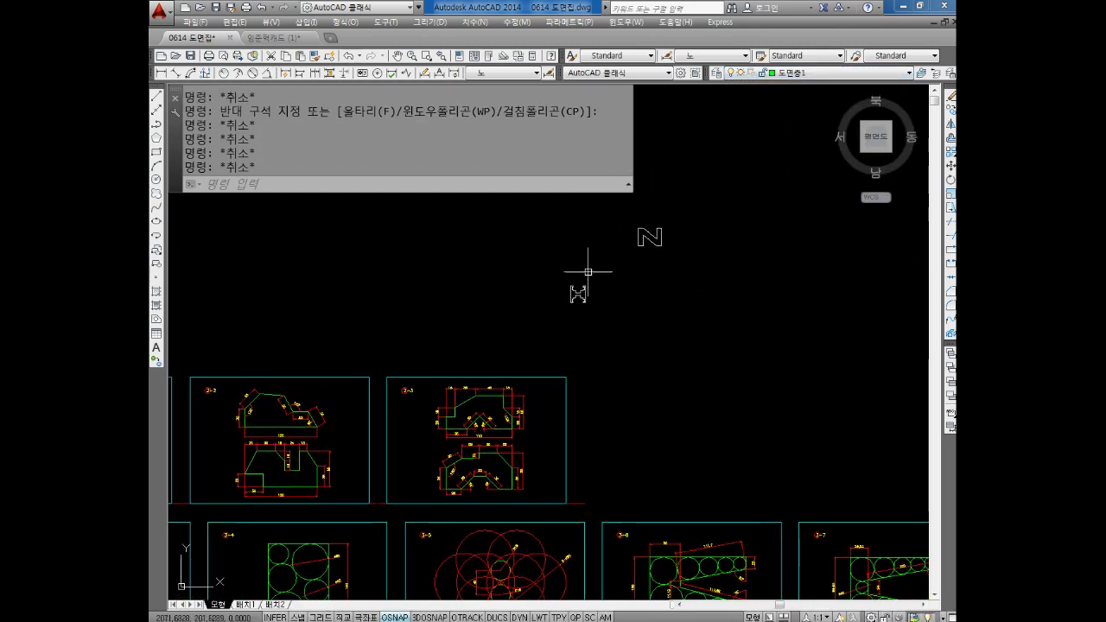
text(m)
key(Return)
click(676, 222)
click(545, 306)
key(Return)
click(579, 295)
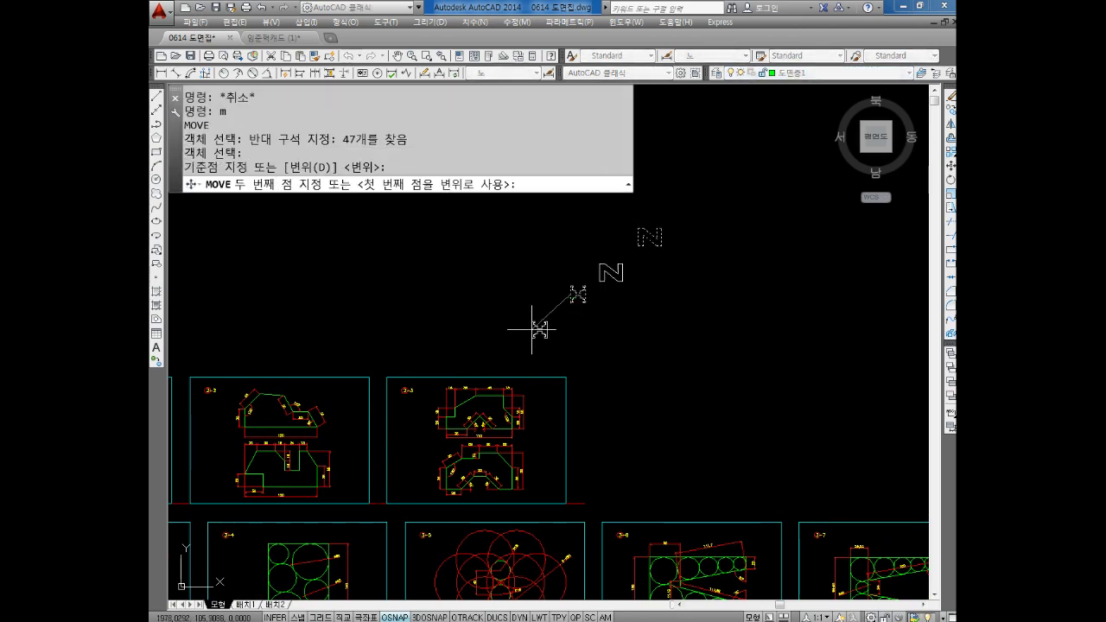
middle_drag(385, 307, 822, 328)
mouse_move(468, 342)
middle_down()
mouse_move(611, 325)
mouse_move(595, 368)
middle_up()
key(Escape)
- Reposition the H to its spot inside the frame
scroll(591, 333, up, 4)
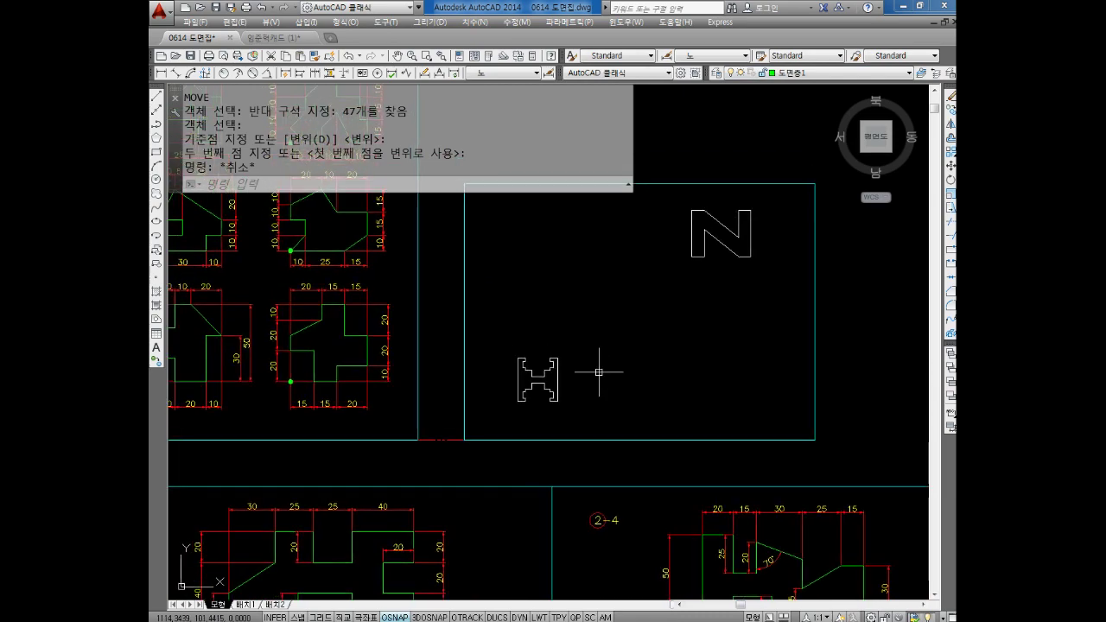
key(Escape)
key(Escape)
key(Return)
click(589, 339)
click(495, 413)
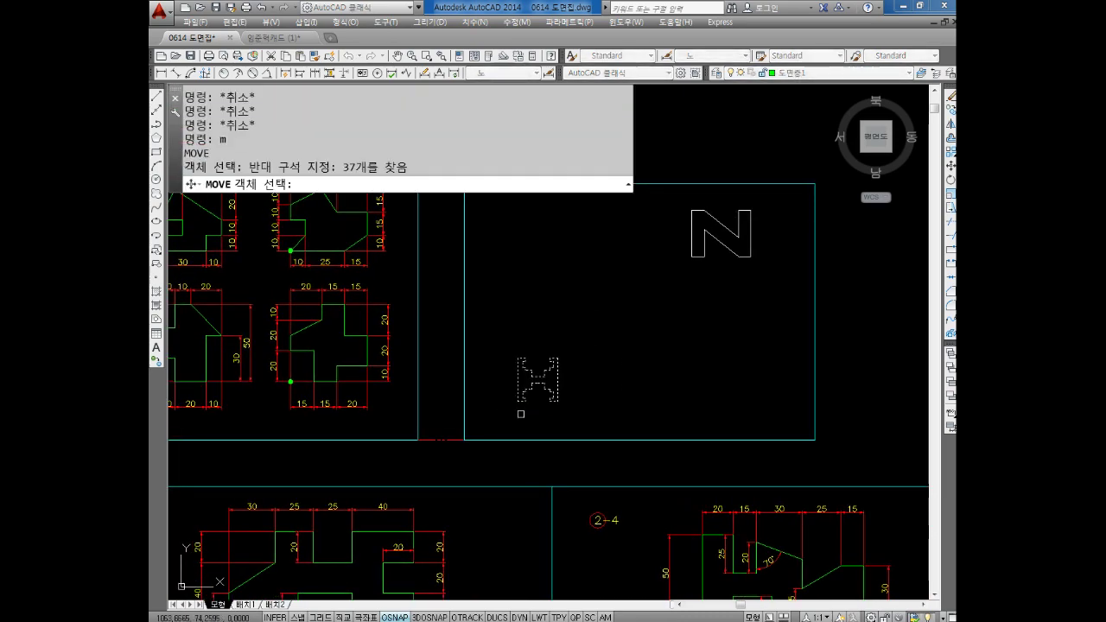
key(Return)
click(543, 372)
click(550, 318)
middle_drag(654, 316, 654, 354)
key(Escape)
key(Escape)
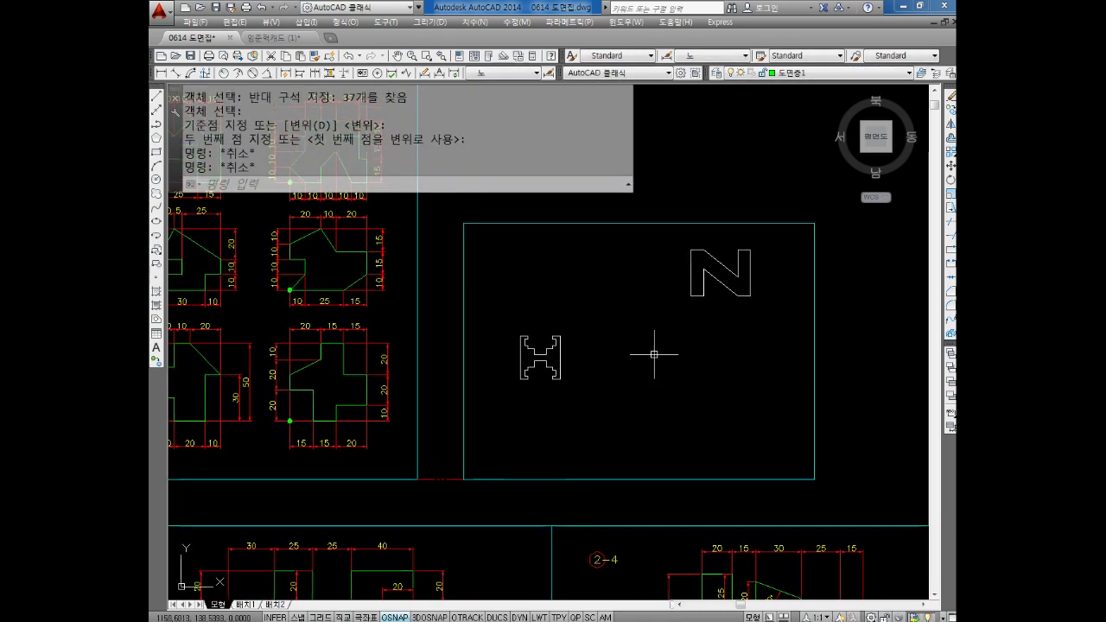
key(Escape)
- Move the N so it sits level with the H
text(m)
key(Return)
click(776, 320)
click(685, 239)
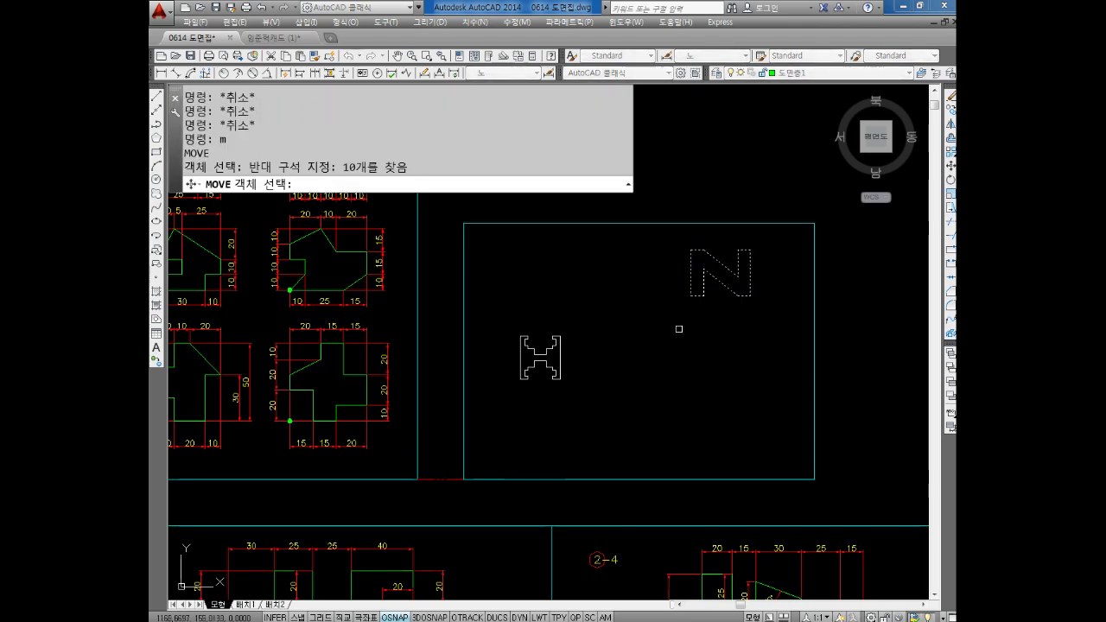
key(Return)
click(704, 287)
click(627, 370)
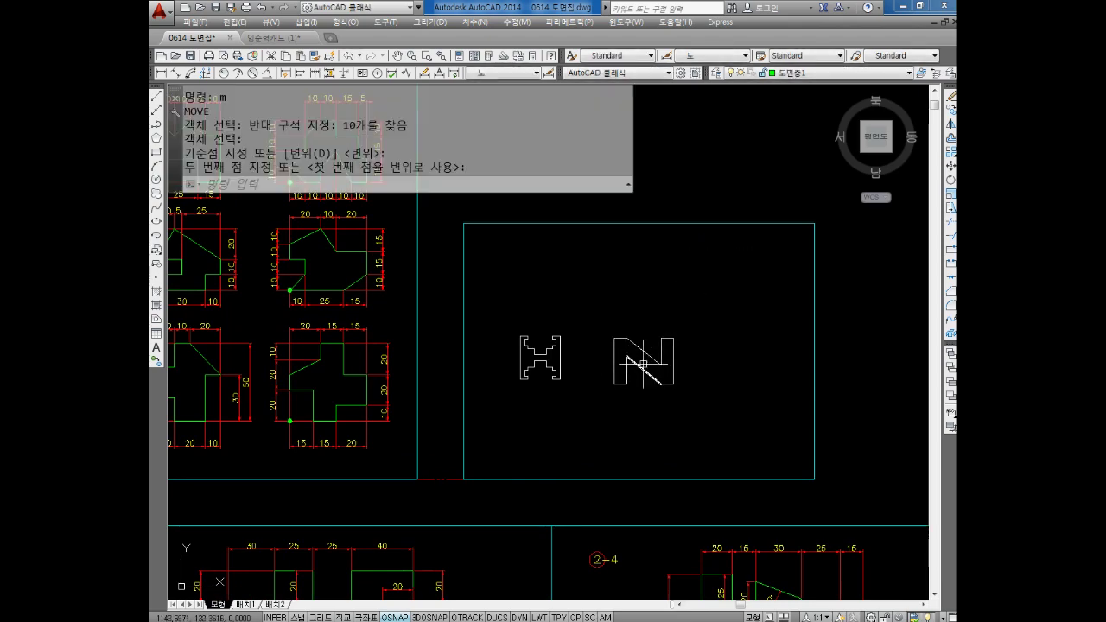
key(Escape)
key(Escape)
middle_drag(684, 259, 630, 291)
key(Escape)
click(566, 253)
- With Ortho on, pull the frame's right edge inward and lower its top edge
click(566, 254)
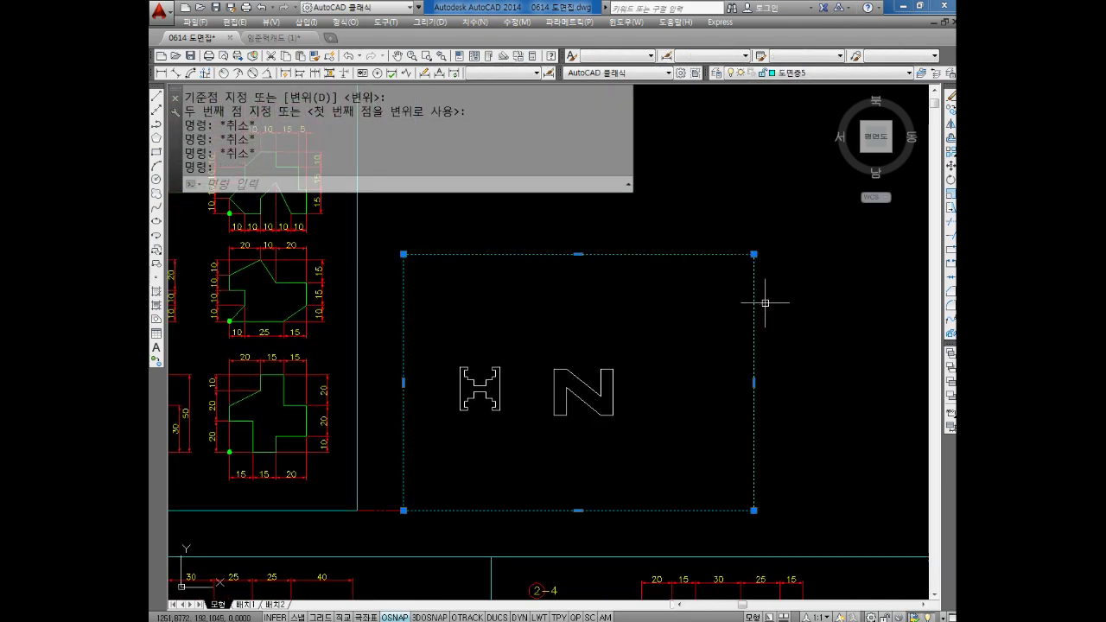
click(753, 381)
key(F8)
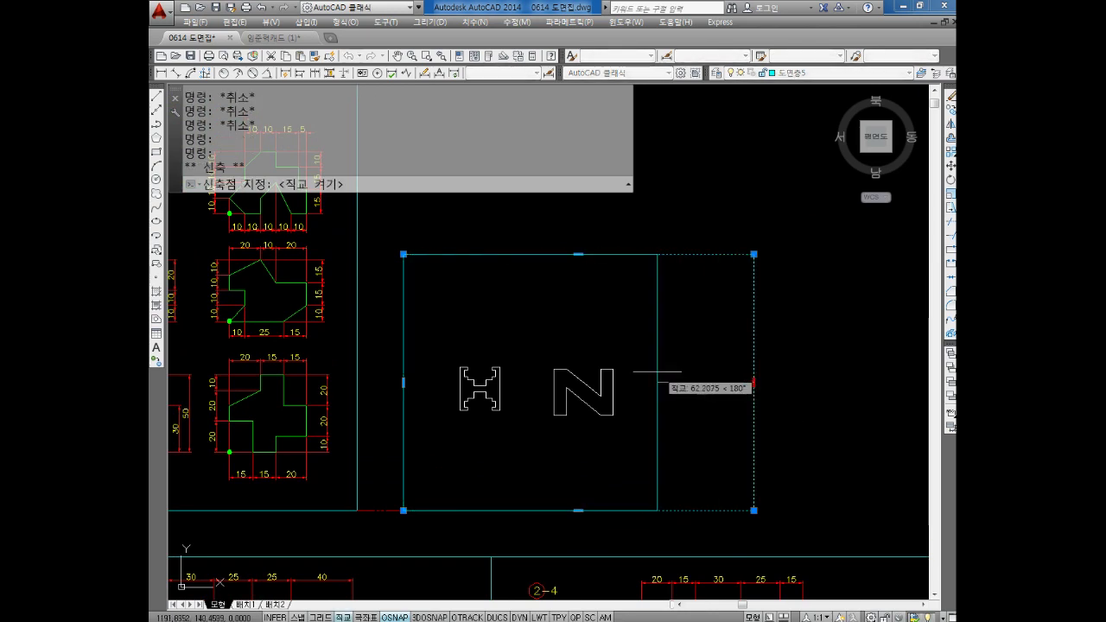
click(647, 374)
click(525, 255)
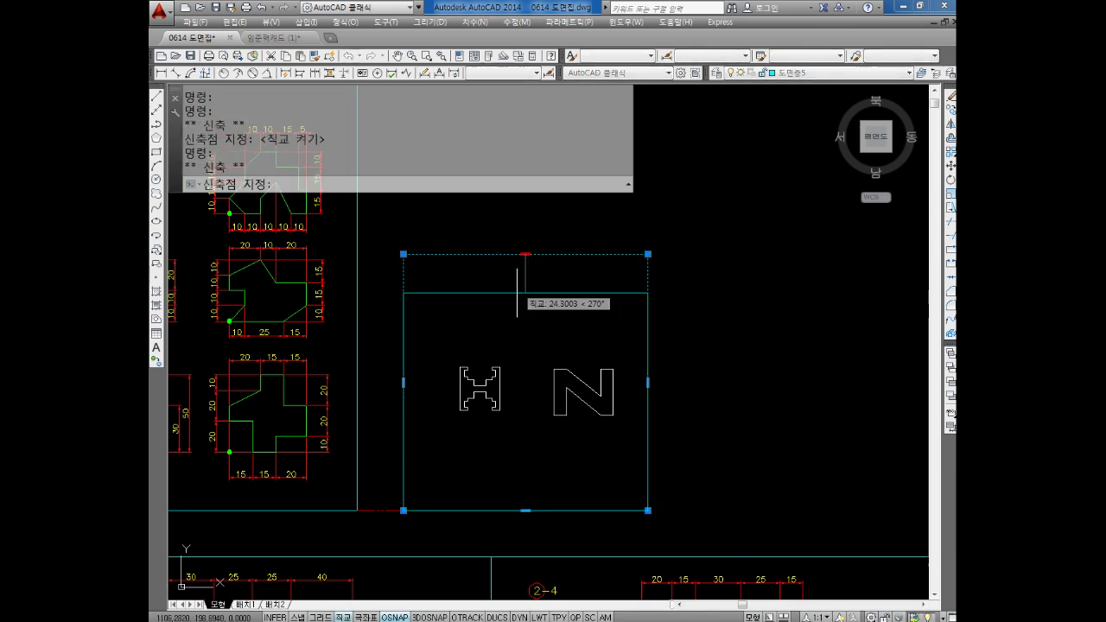
click(524, 337)
middle_drag(557, 319, 605, 293)
scroll(590, 406, up, 2)
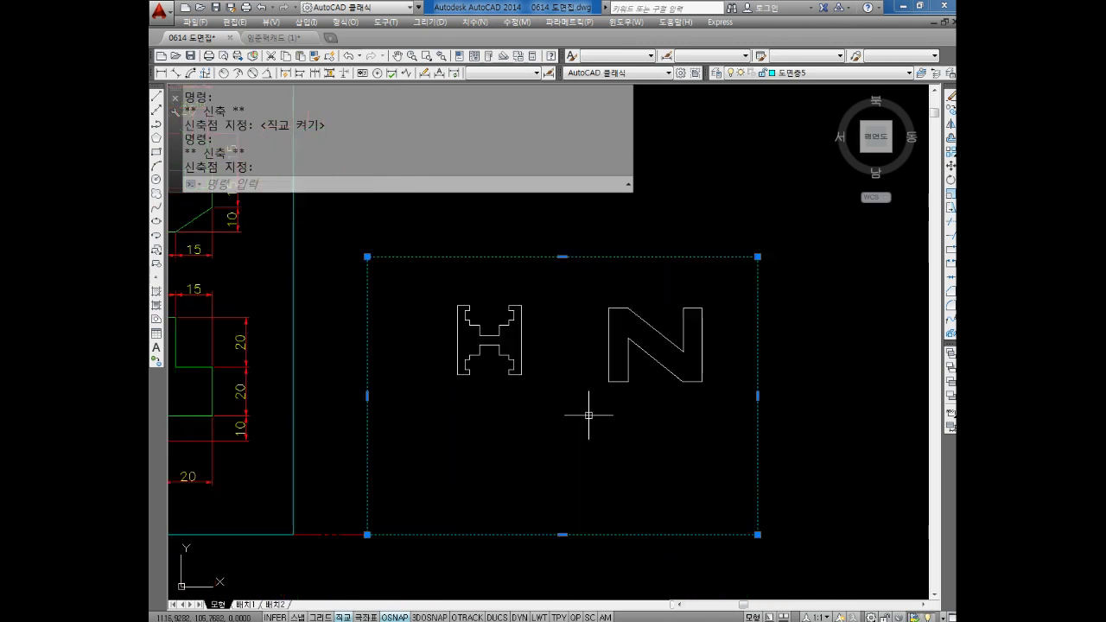
key(Escape)
key(Escape)
- Start moving the letters, then the frame, cancelling both moves
text(m)
key(Return)
click(718, 297)
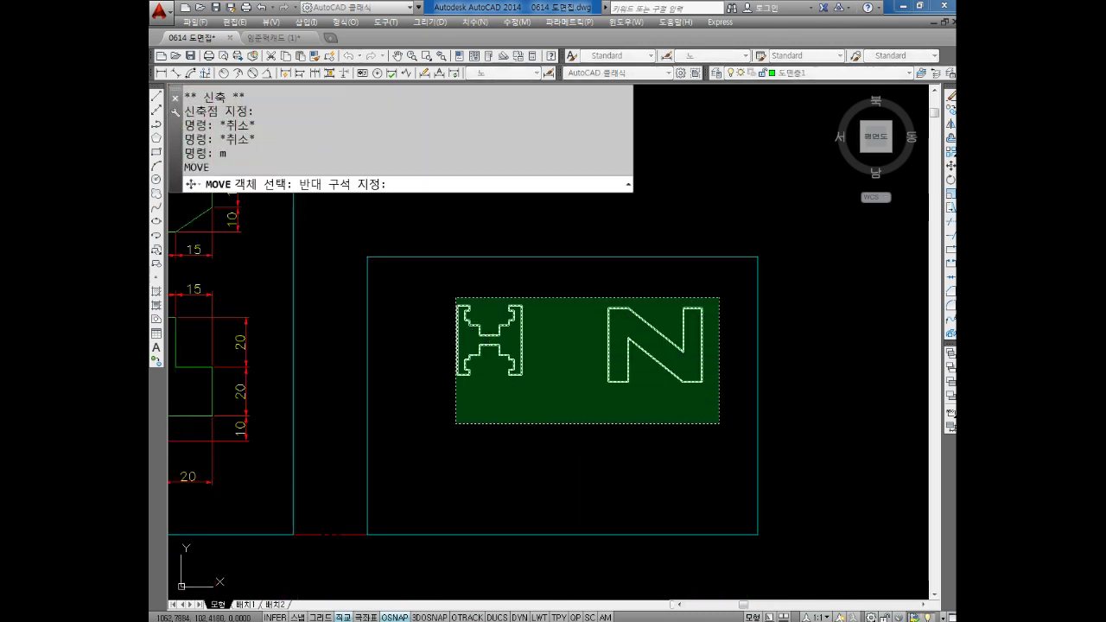
click(457, 423)
key(Return)
click(556, 367)
key(F8)
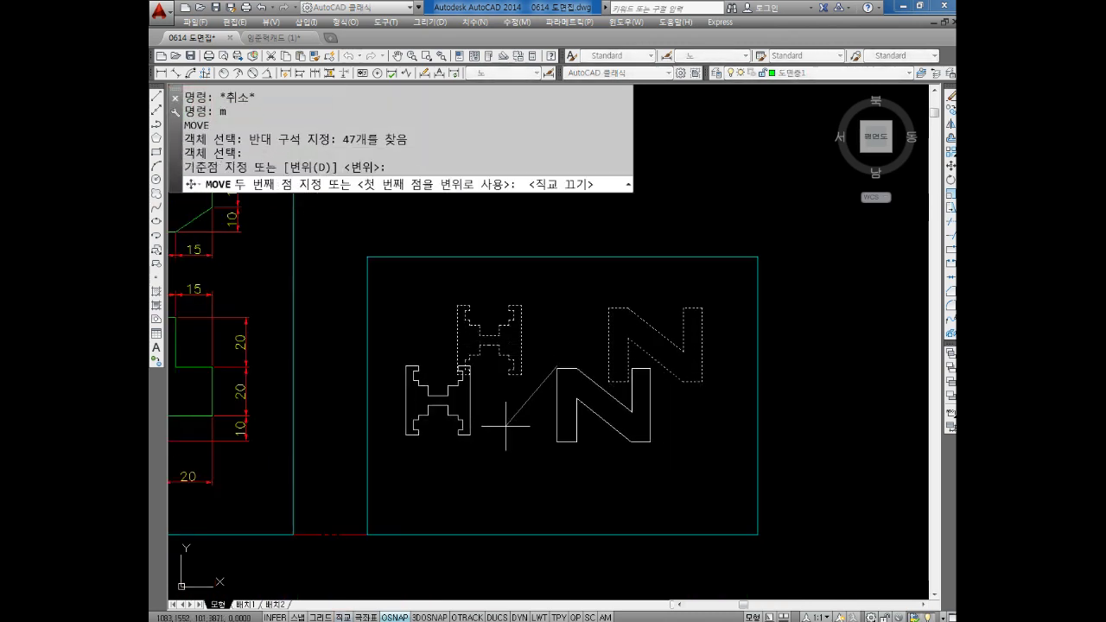
key(Escape)
key(Escape)
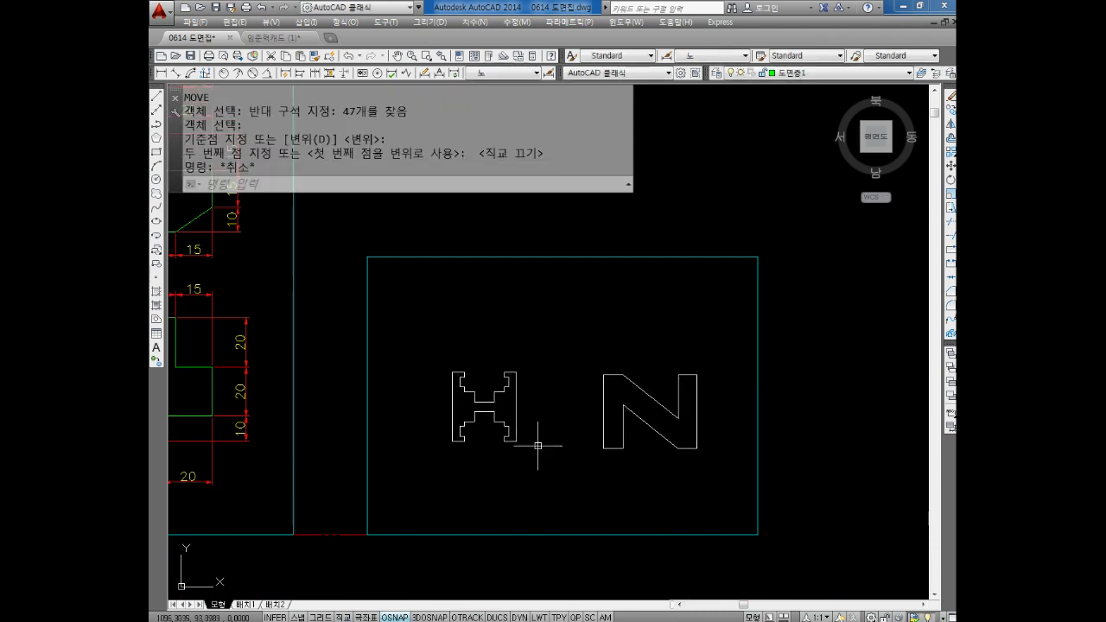
scroll(536, 441, up, 2)
scroll(535, 433, down, 2)
text(m)
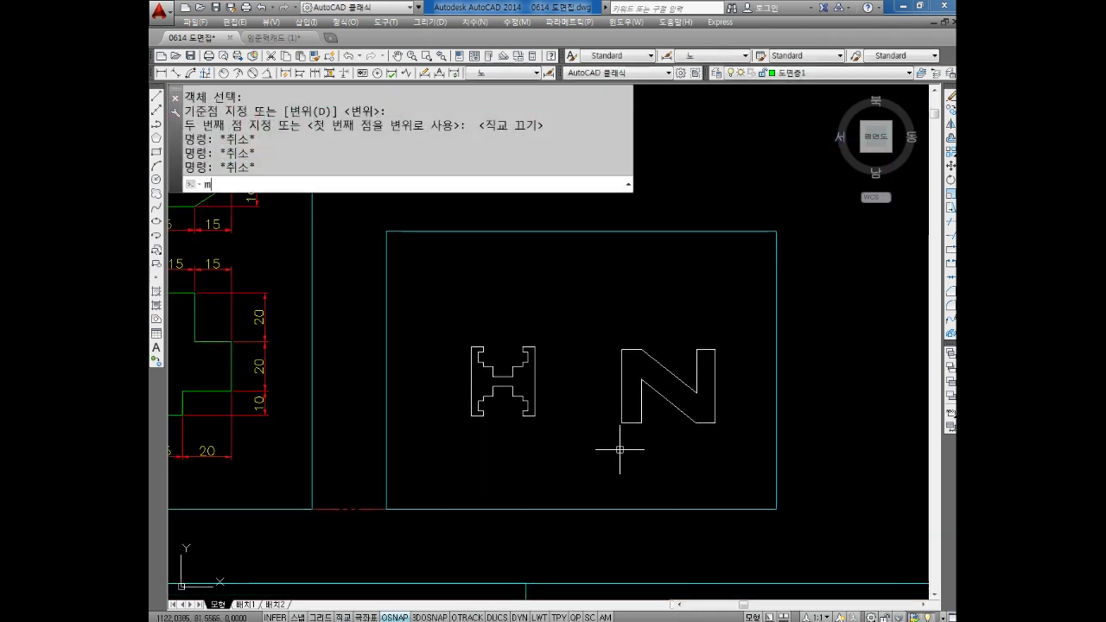
key(Return)
click(776, 239)
key(Escape)
key(Escape)
- Tighten the frame again: right edge pulled left, top edge lowered
click(777, 375)
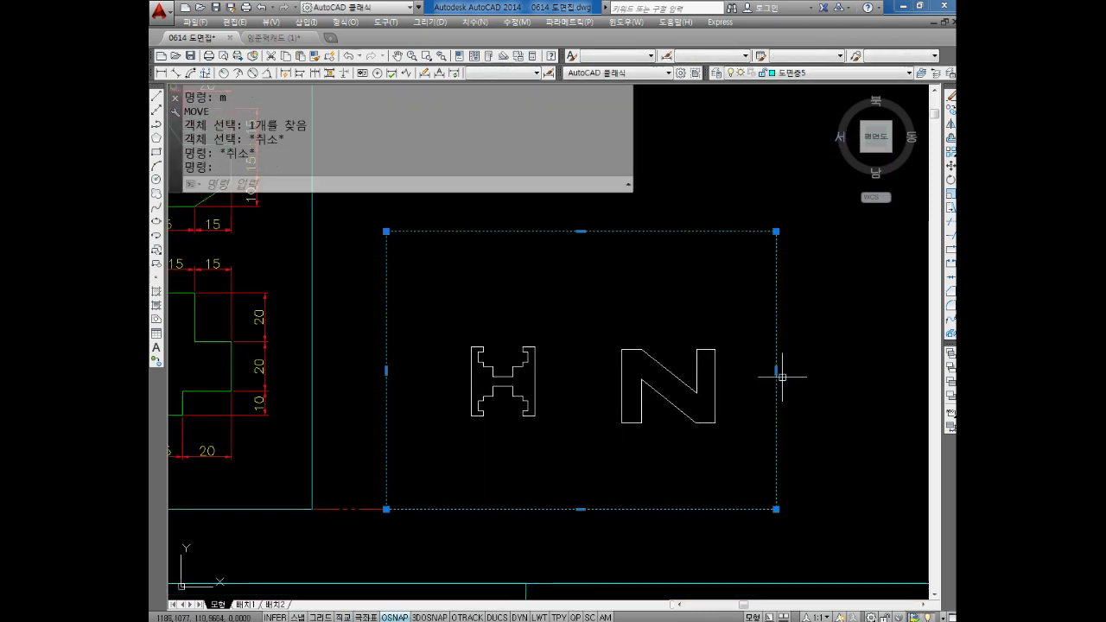
click(776, 371)
key(F8)
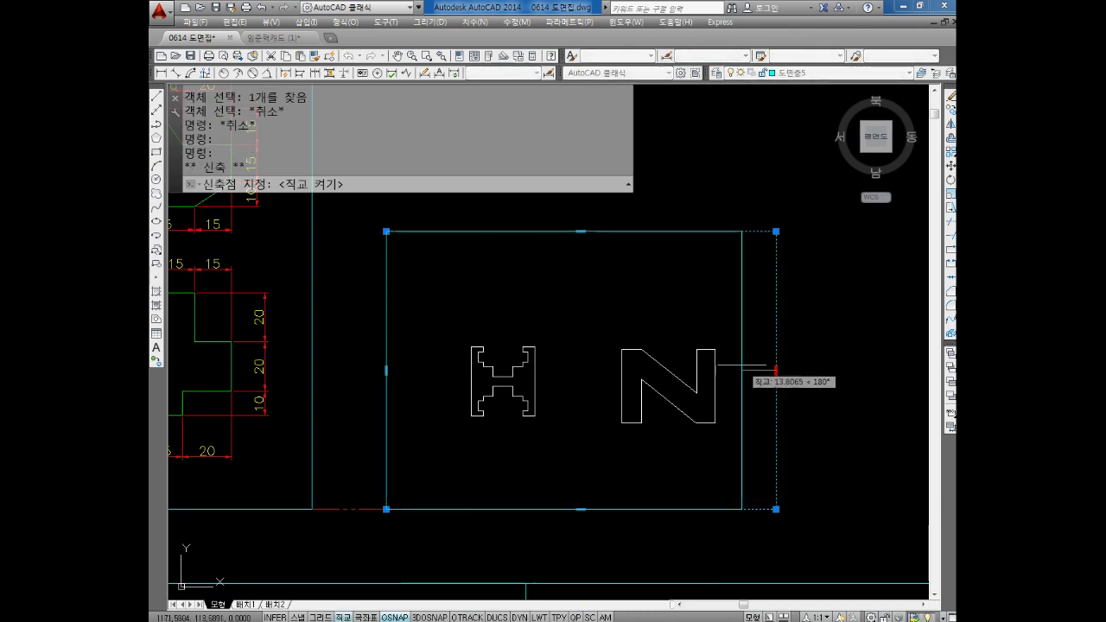
click(733, 367)
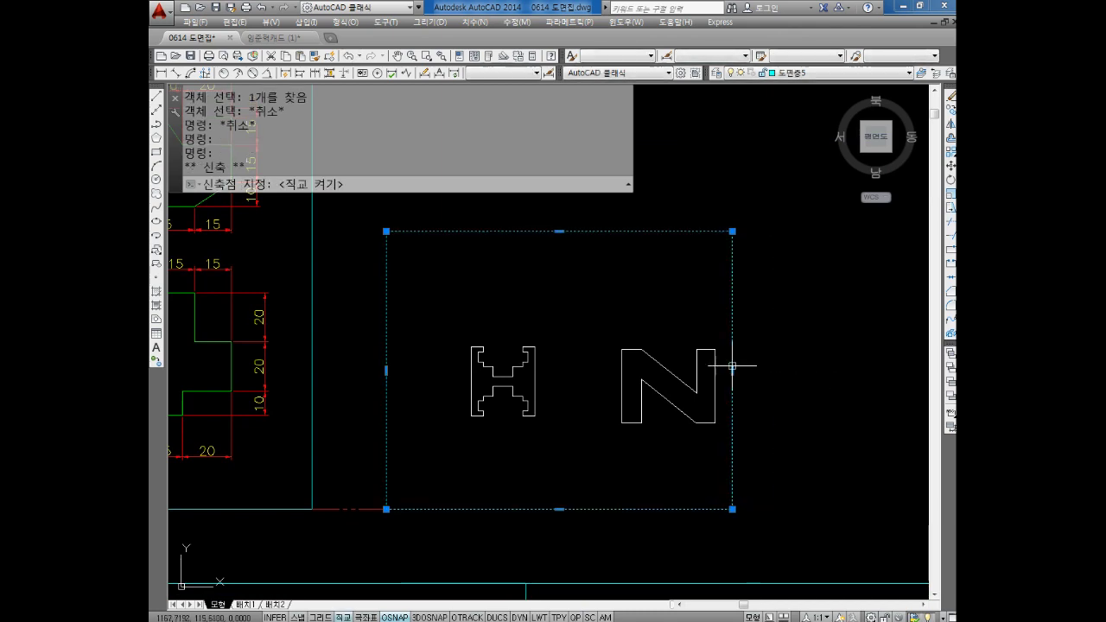
click(563, 233)
click(561, 302)
middle_drag(574, 421, 595, 401)
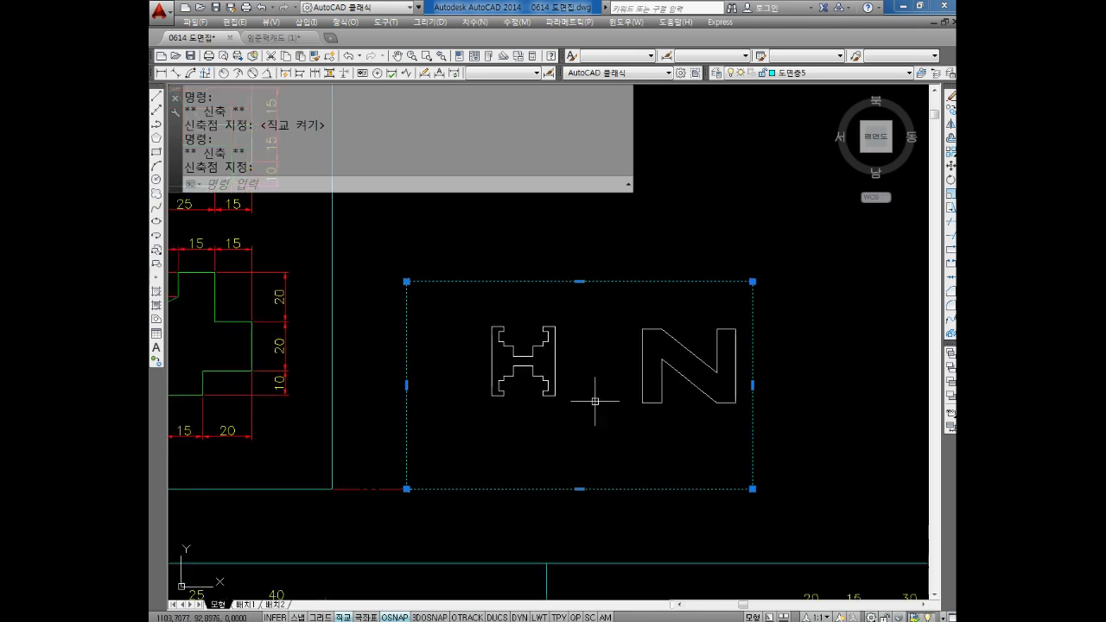
key(Escape)
key(Escape)
scroll(662, 395, up, 2)
- Start moving the N with a crossing window, then cancel the move
text(m)
key(Return)
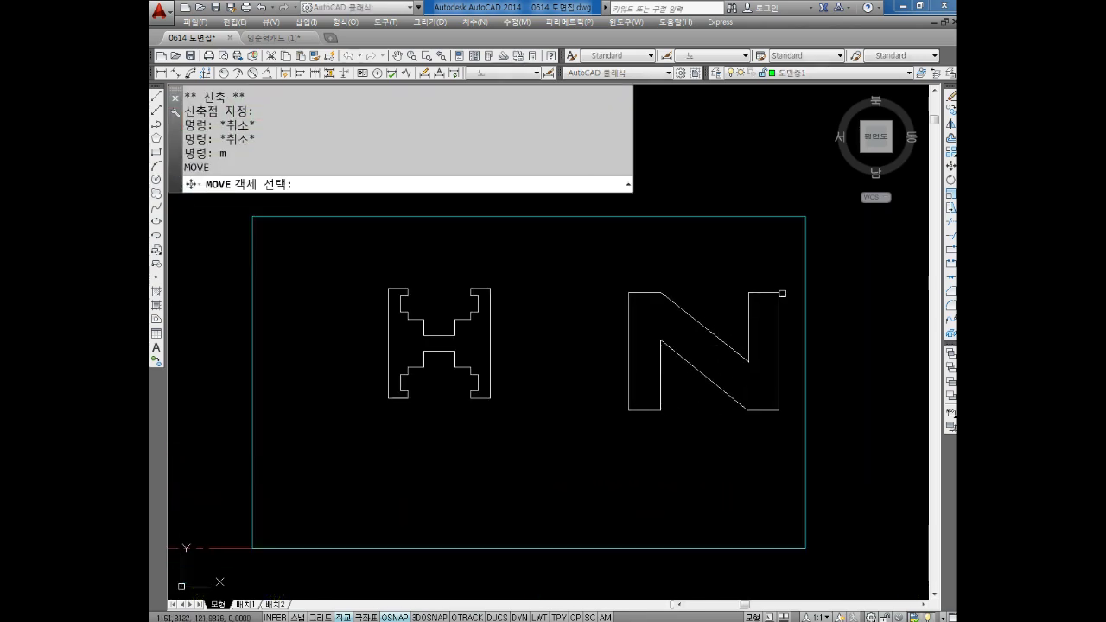
click(785, 276)
click(628, 430)
key(Return)
click(617, 407)
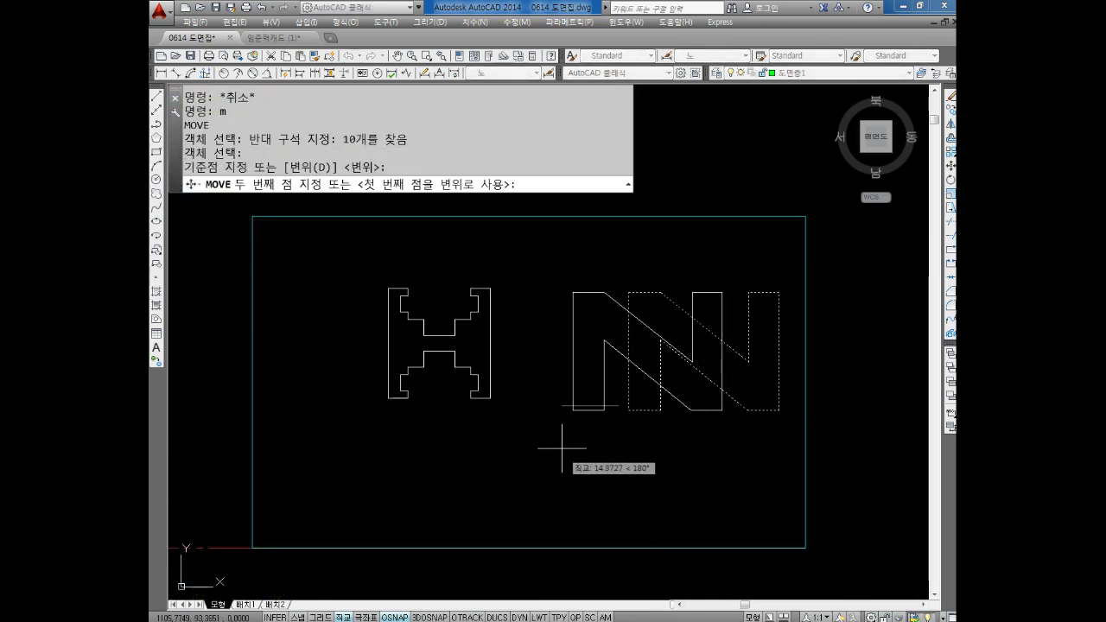
key(F8)
key(Escape)
middle_drag(484, 431, 577, 435)
key(Escape)
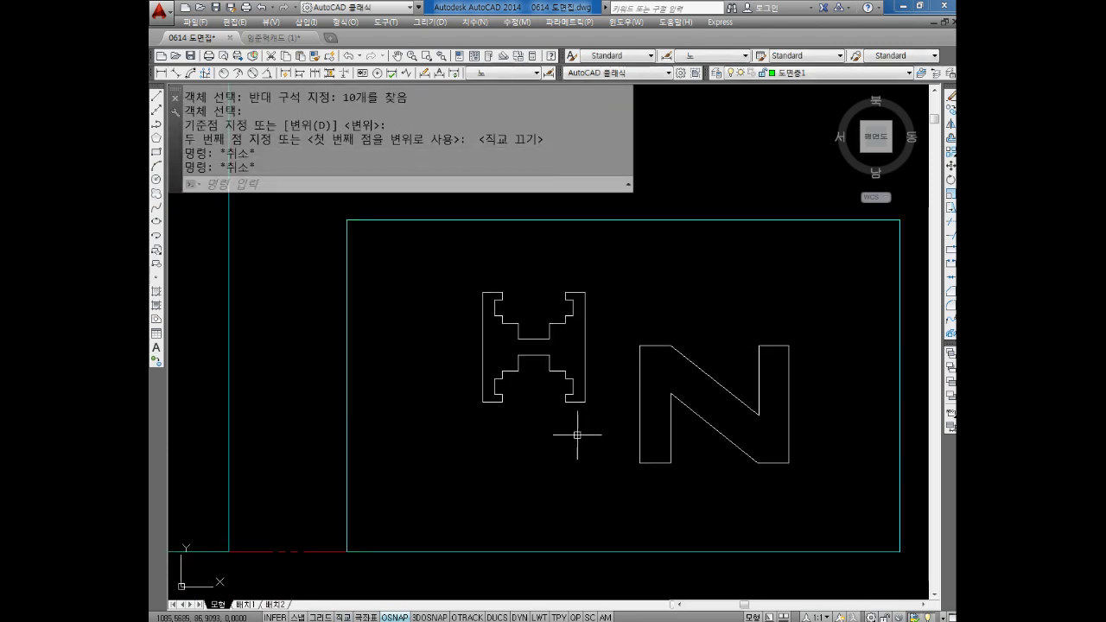
text(n)
key(Escape)
- Move the H down and to the left inside the frame
text(m)
key(Return)
click(596, 272)
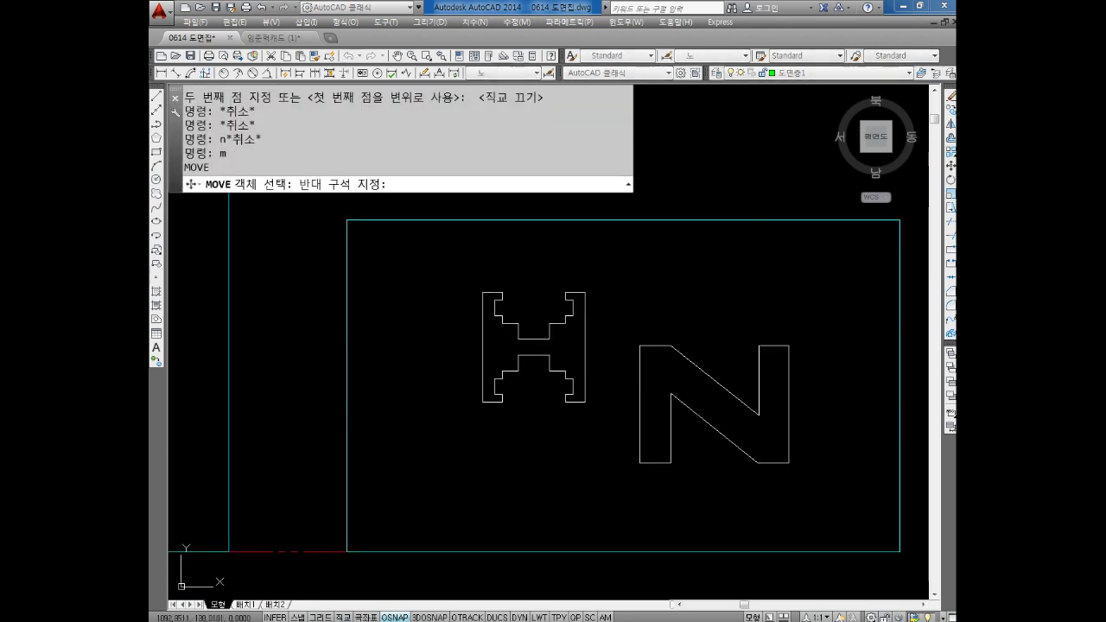
click(479, 411)
key(Return)
click(486, 416)
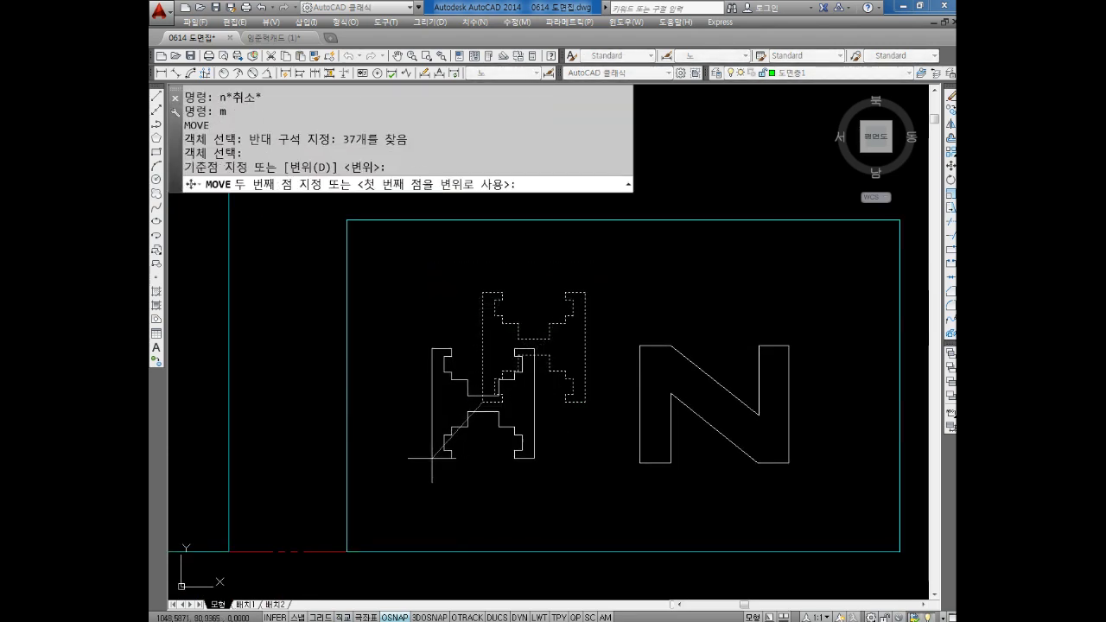
click(432, 473)
key(Escape)
- Turn on Ortho and lower the frame's top edge toward the letters
key(Escape)
middle_drag(571, 406, 494, 455)
key(Escape)
key(F8)
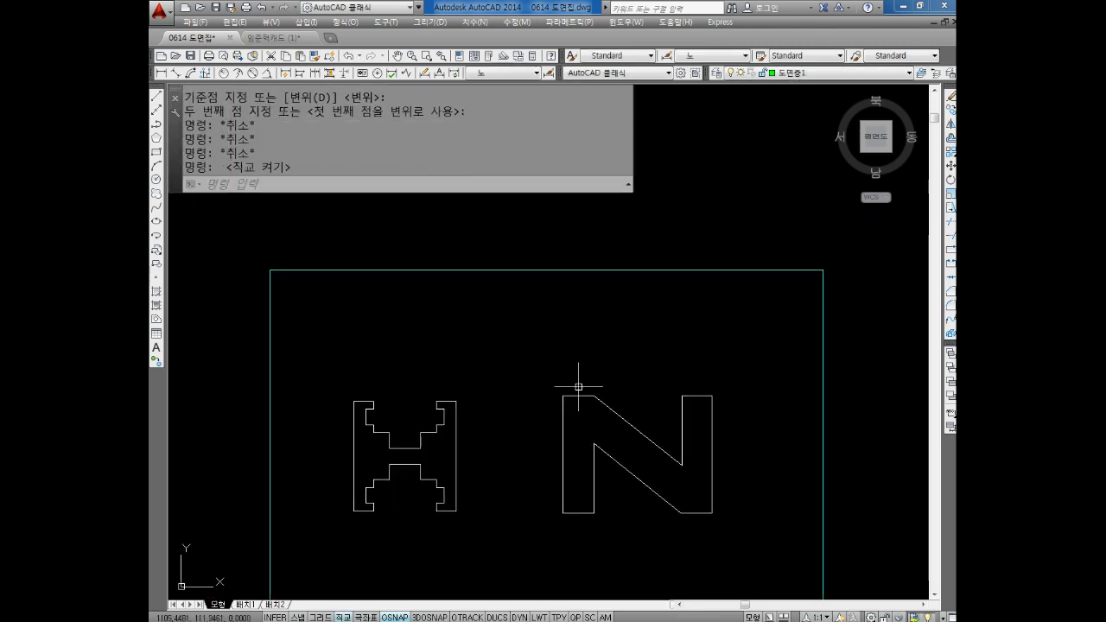
click(541, 270)
click(546, 270)
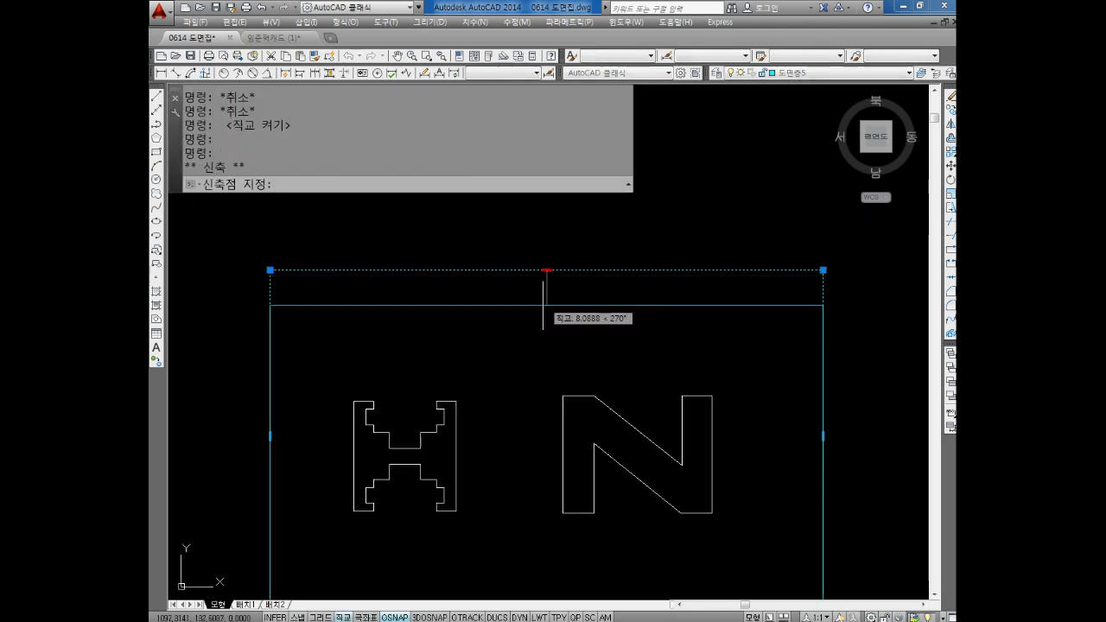
click(537, 361)
- Pull the frame's right edge left and raise its top edge slightly
middle_drag(697, 449, 624, 316)
click(748, 349)
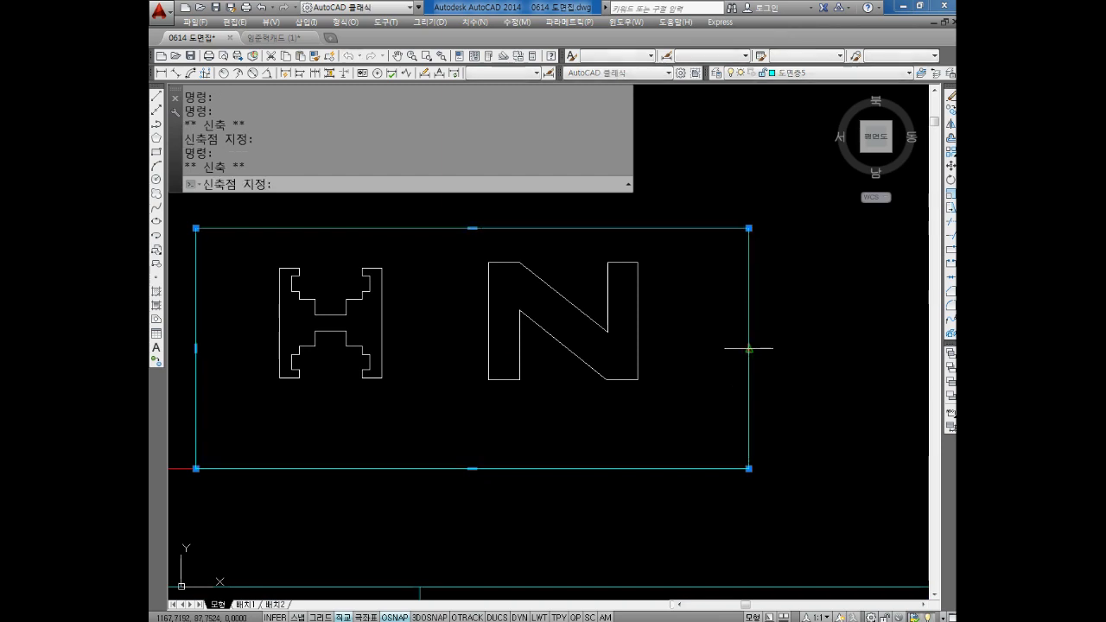
click(659, 346)
middle_drag(511, 368, 582, 295)
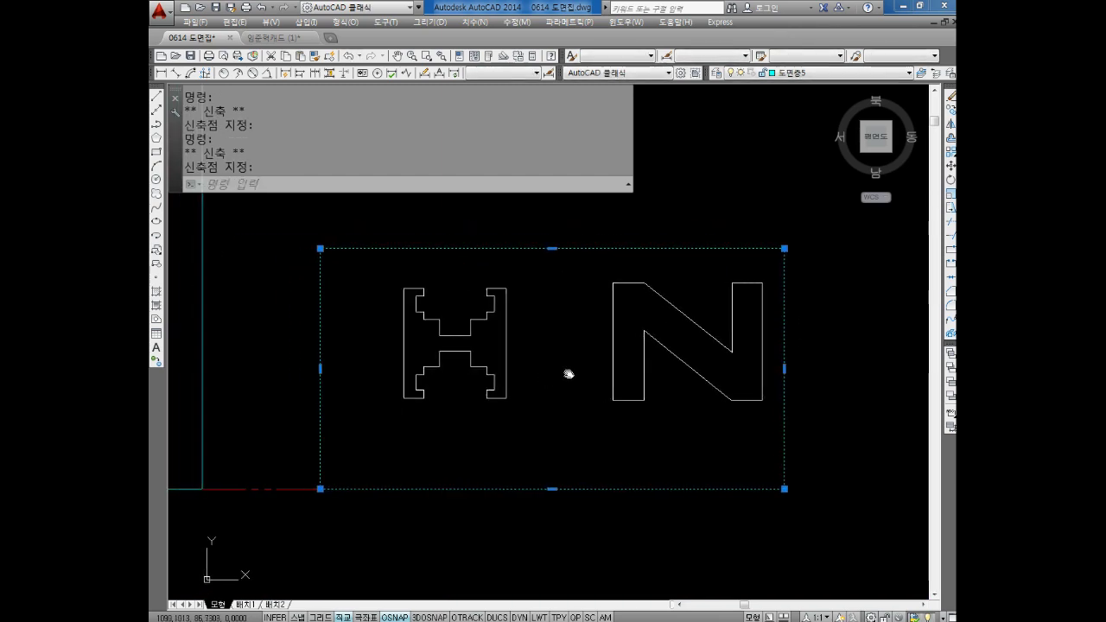
click(575, 279)
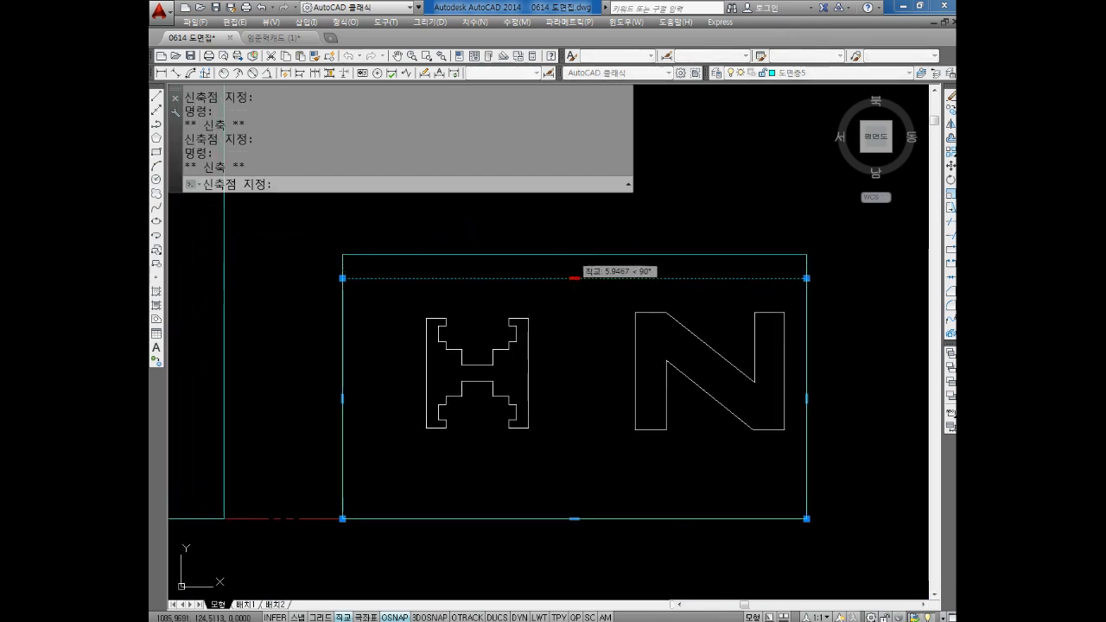
click(575, 254)
key(Escape)
key(Escape)
key(Escape)
key(Escape)
- Move the H and N together slightly down and to the left
key(Return)
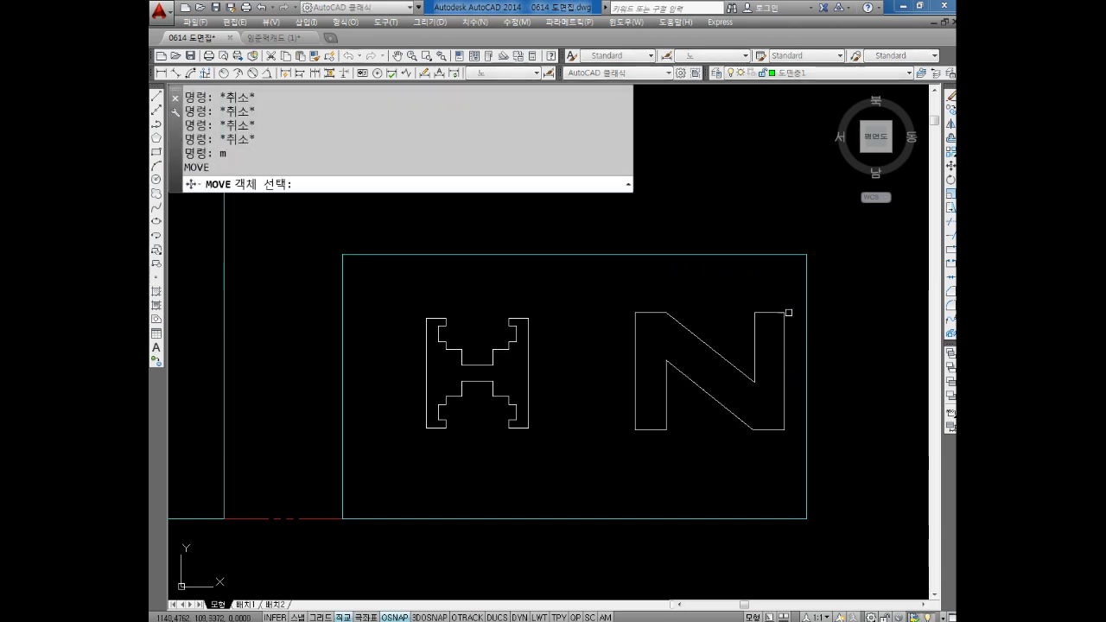
click(790, 293)
click(410, 465)
key(Return)
click(441, 432)
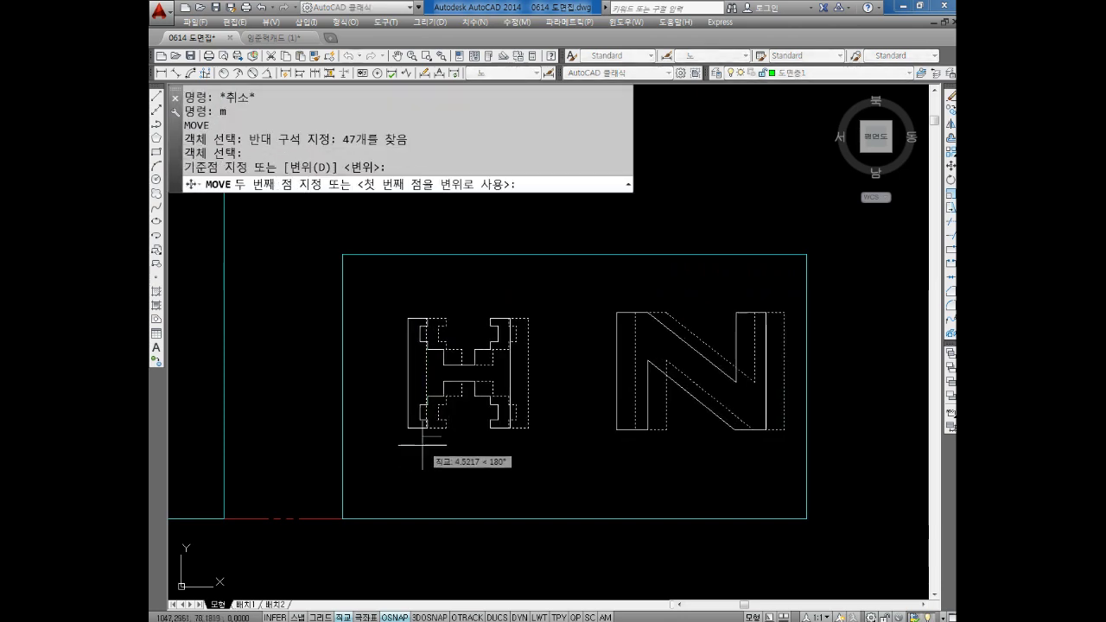
click(422, 445)
key(Escape)
- Draw a horizontal guide line from the H's bottom-right corner
middle_drag(461, 471, 479, 472)
key(Escape)
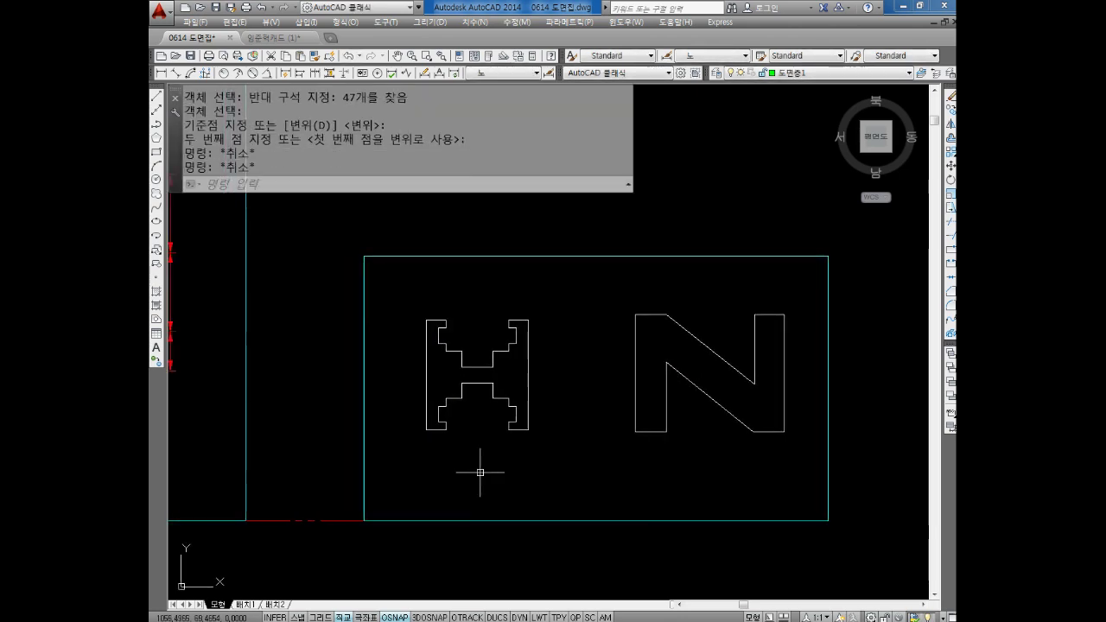
key(Escape)
key(Escape)
text(l)
key(Return)
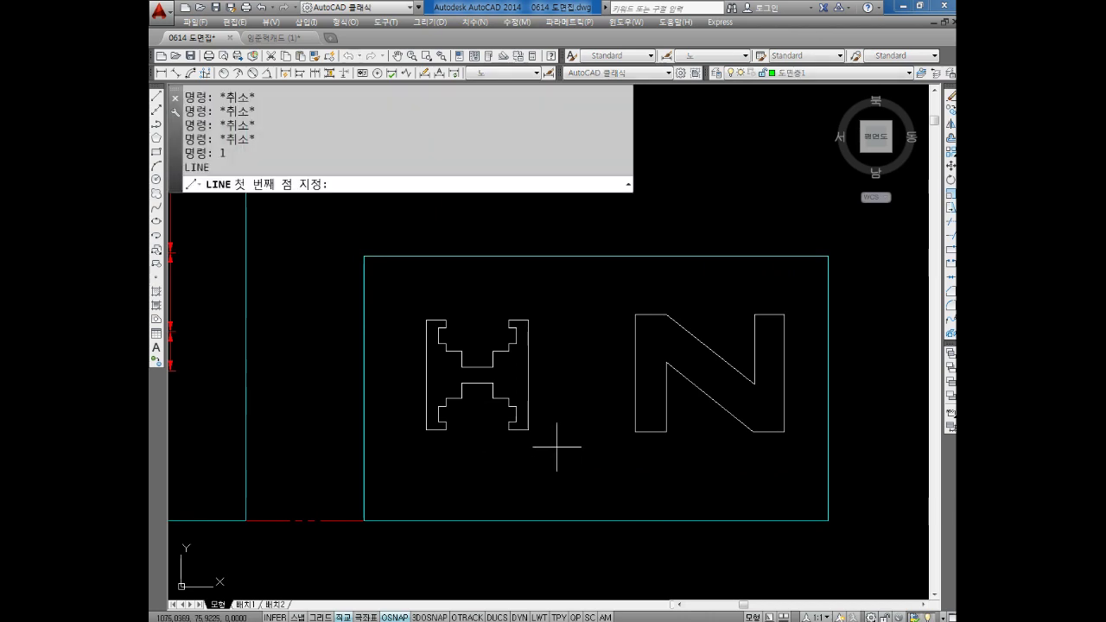
click(529, 430)
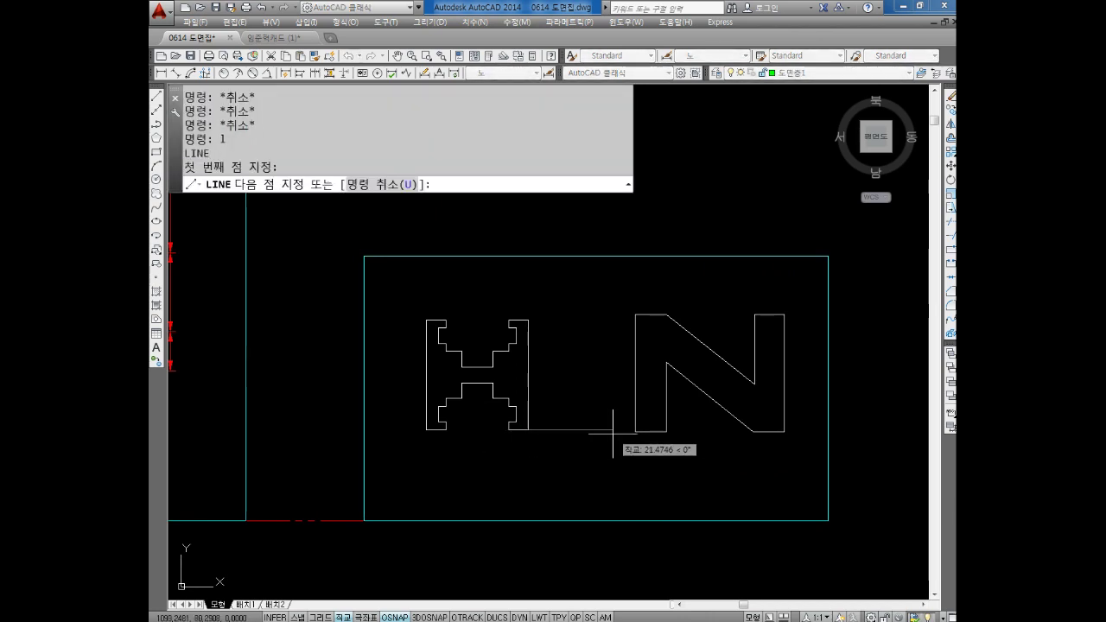
click(613, 432)
key(Escape)
key(Escape)
key(Escape)
key(Escape)
- Move the N so its bottom-left corner snaps to the guide line's end
text(m)
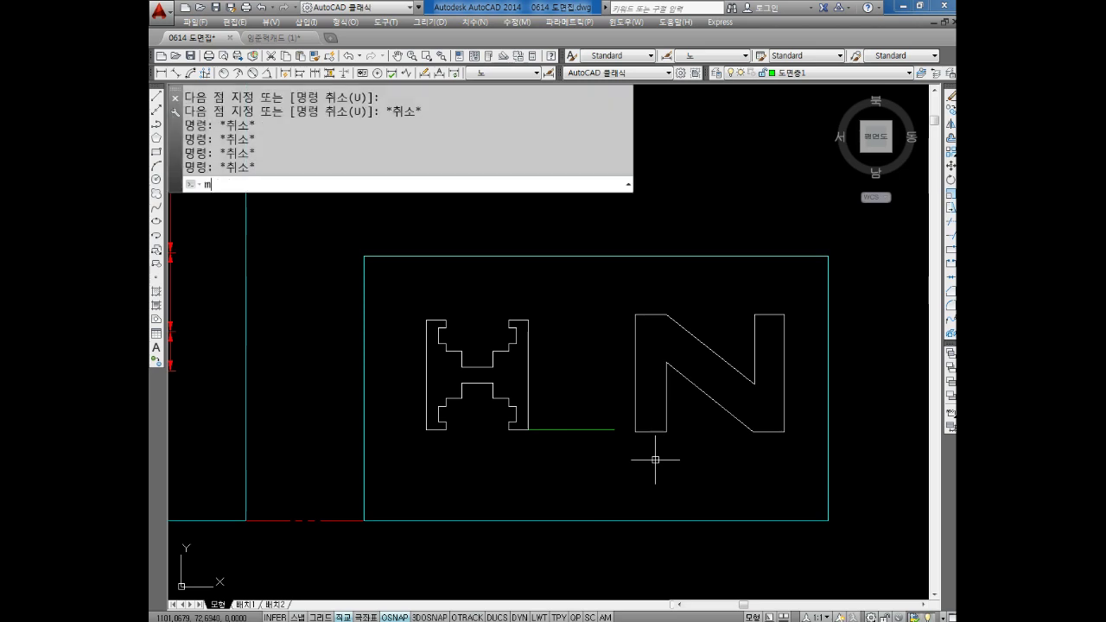
key(Return)
click(802, 292)
click(629, 467)
key(Return)
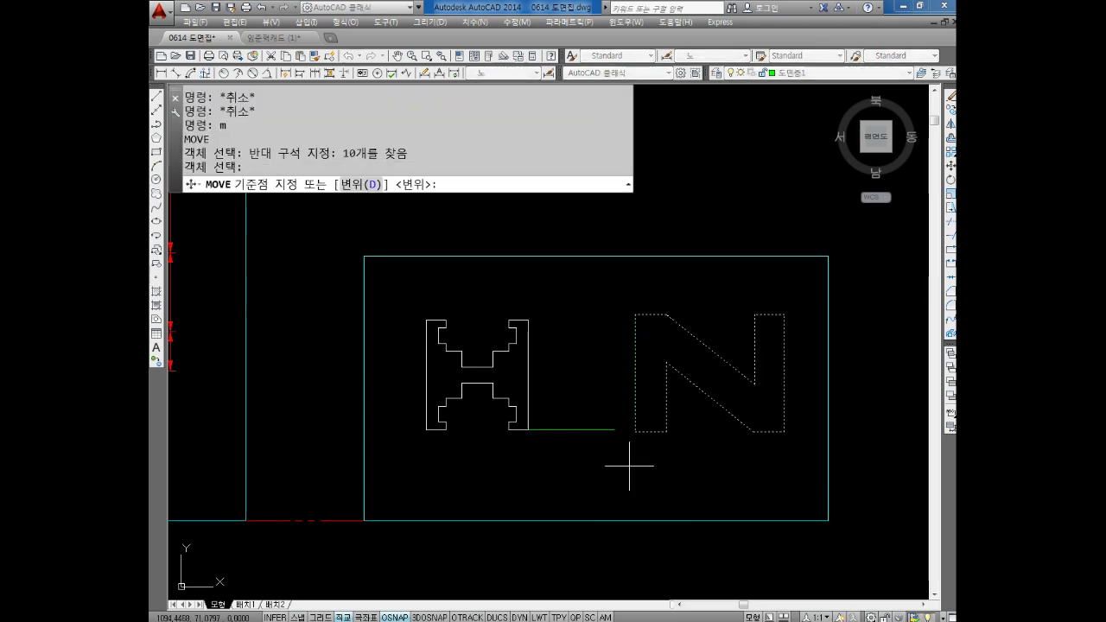
click(635, 431)
click(614, 430)
key(Escape)
key(Escape)
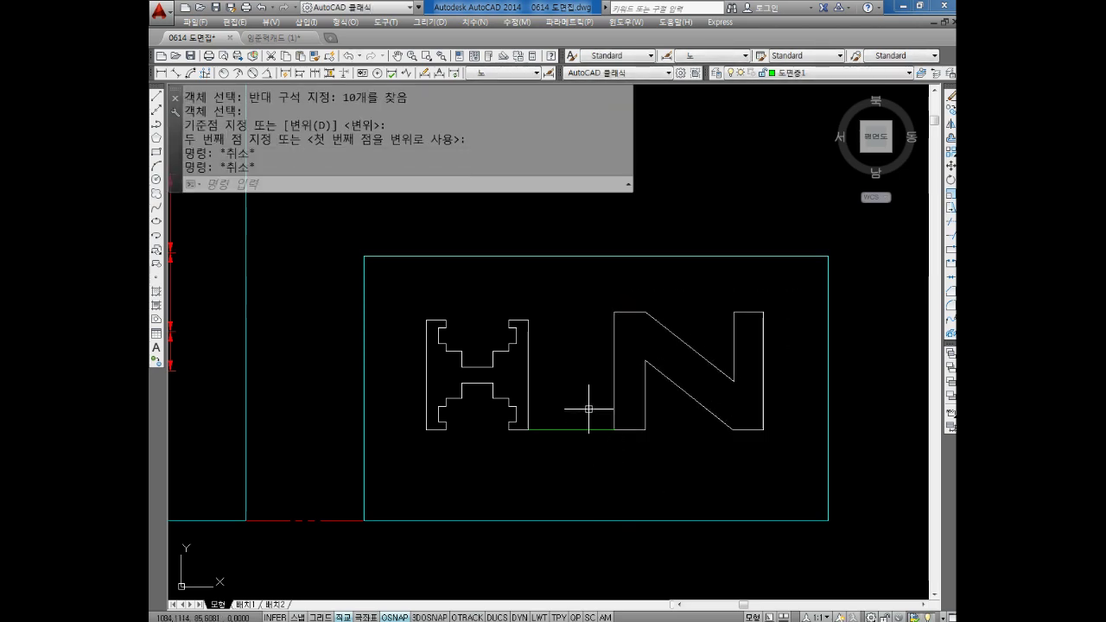
- Erase the temporary guide line
click(589, 408)
click(572, 464)
text(m)
key(Return)
key(Escape)
key(Escape)
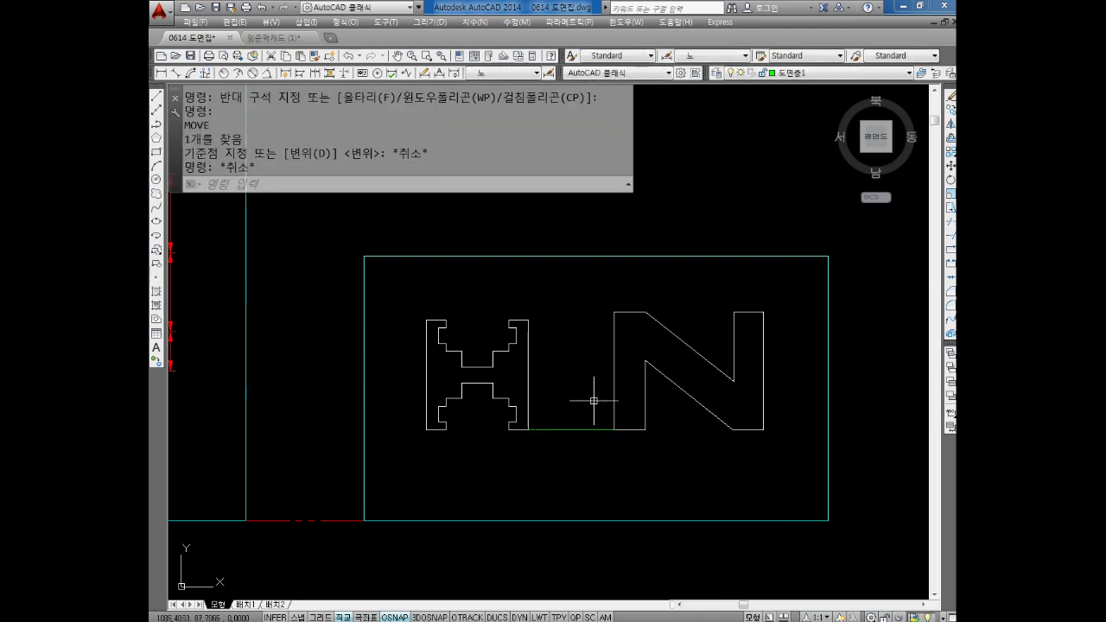
click(594, 400)
click(573, 452)
key(Delete)
key(Escape)
- Put the H and N outlines on layer 도면층1
click(795, 299)
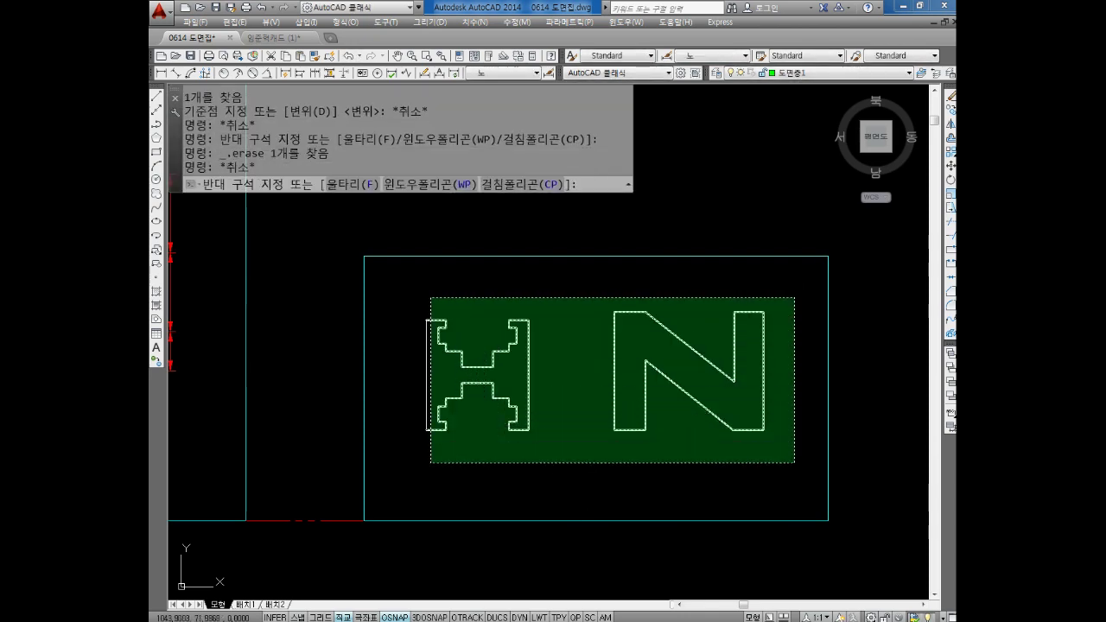
click(431, 463)
click(791, 76)
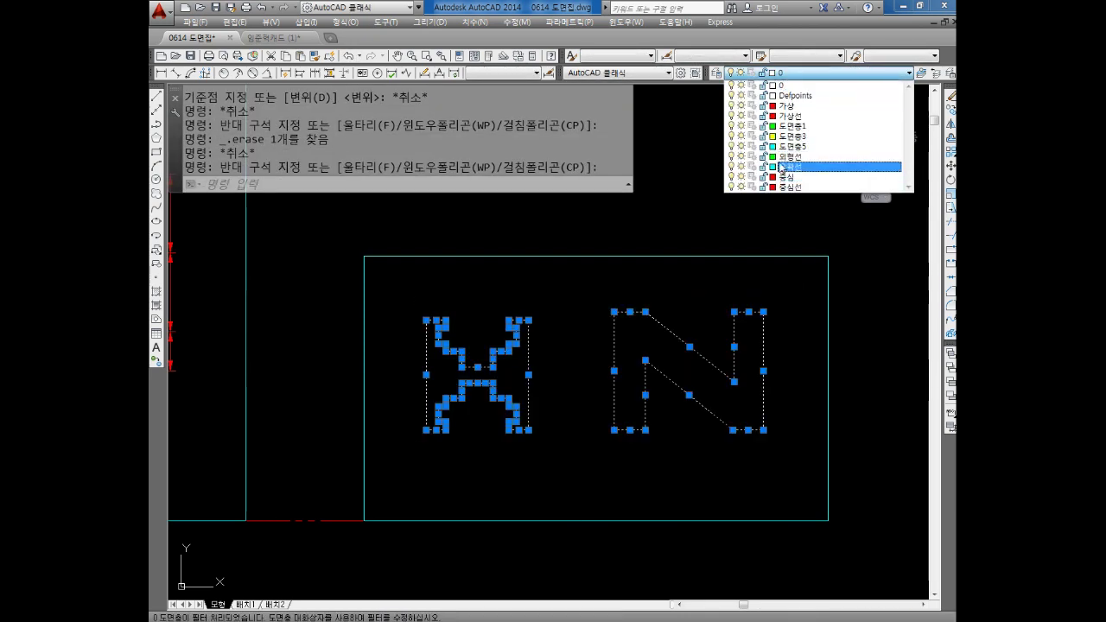
click(812, 164)
key(Escape)
scroll(571, 338, up, 2)
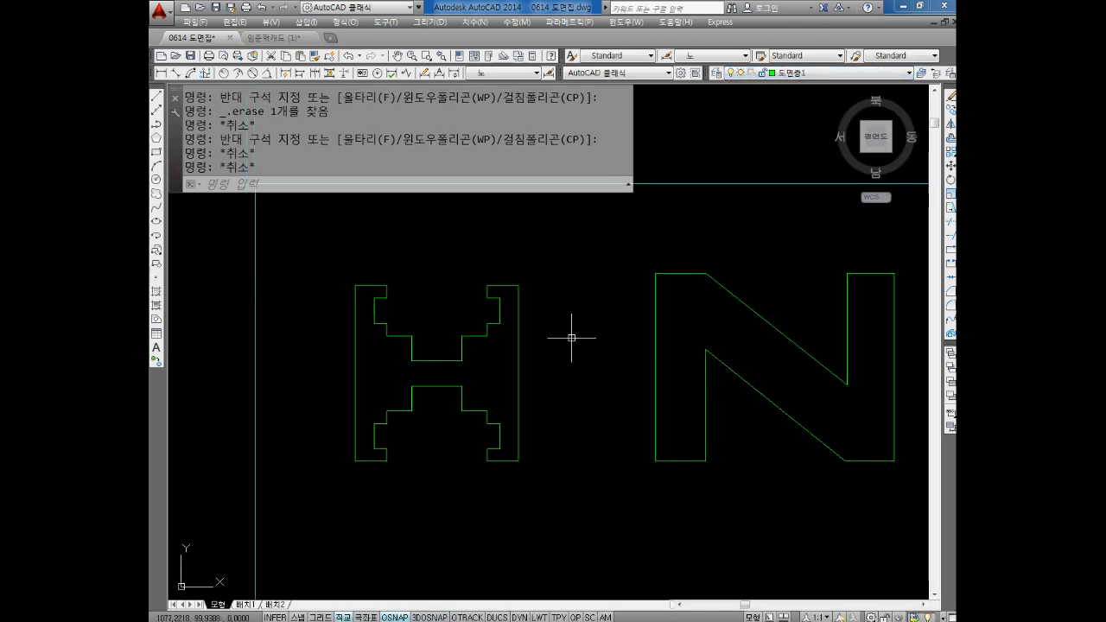
scroll(511, 358, up, 2)
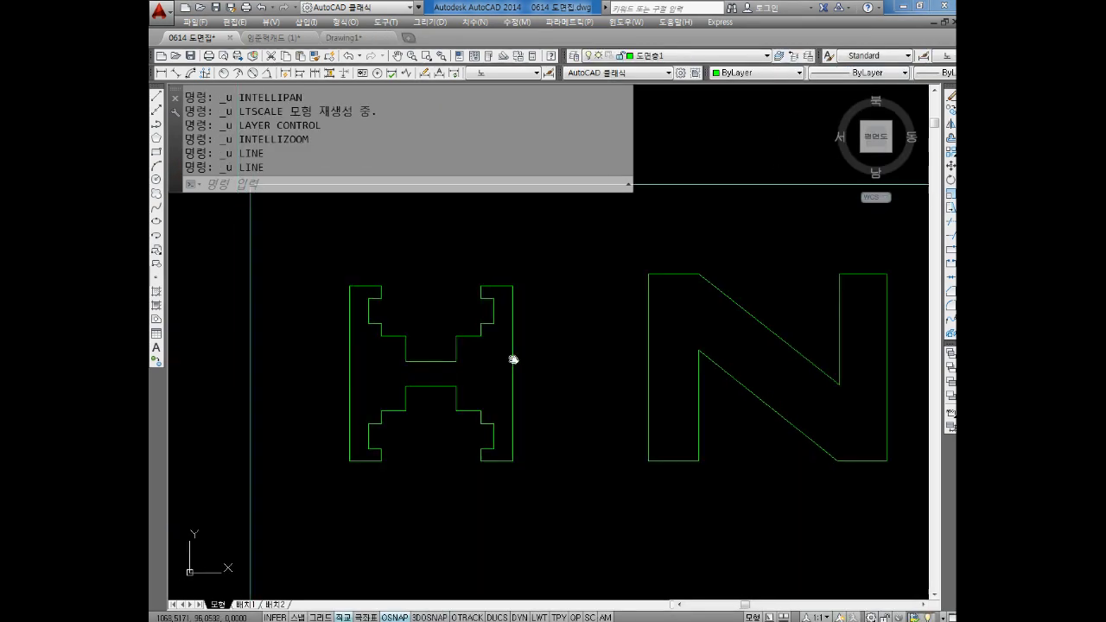
scroll(407, 366, up, 2)
- Draw a horizontal line across the middle of the H
text(l)
key(Return)
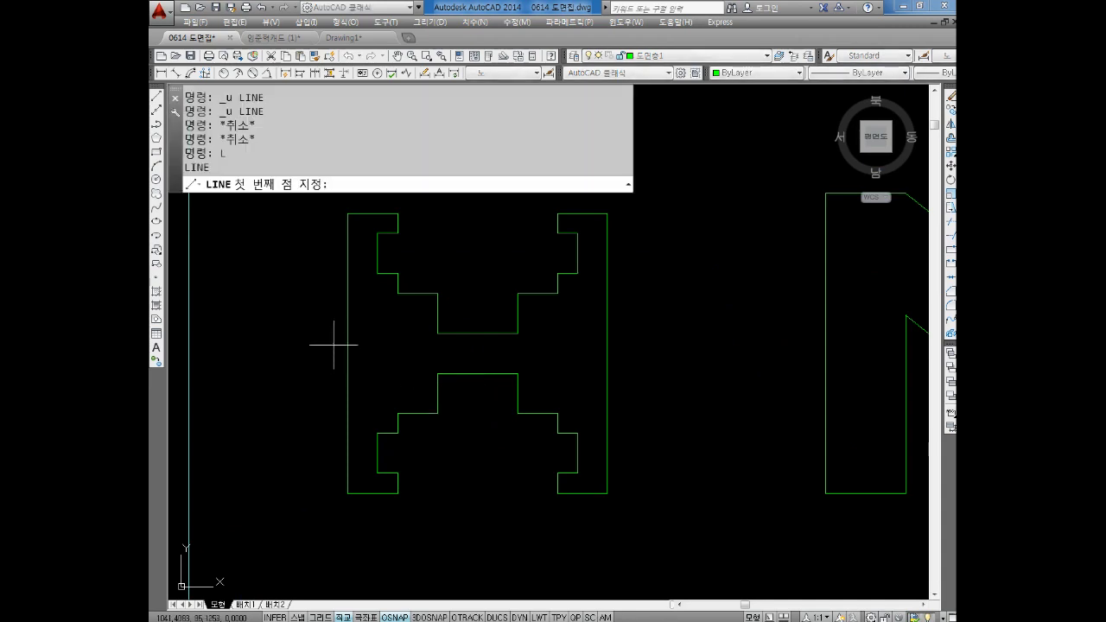
click(348, 353)
click(606, 353)
key(Escape)
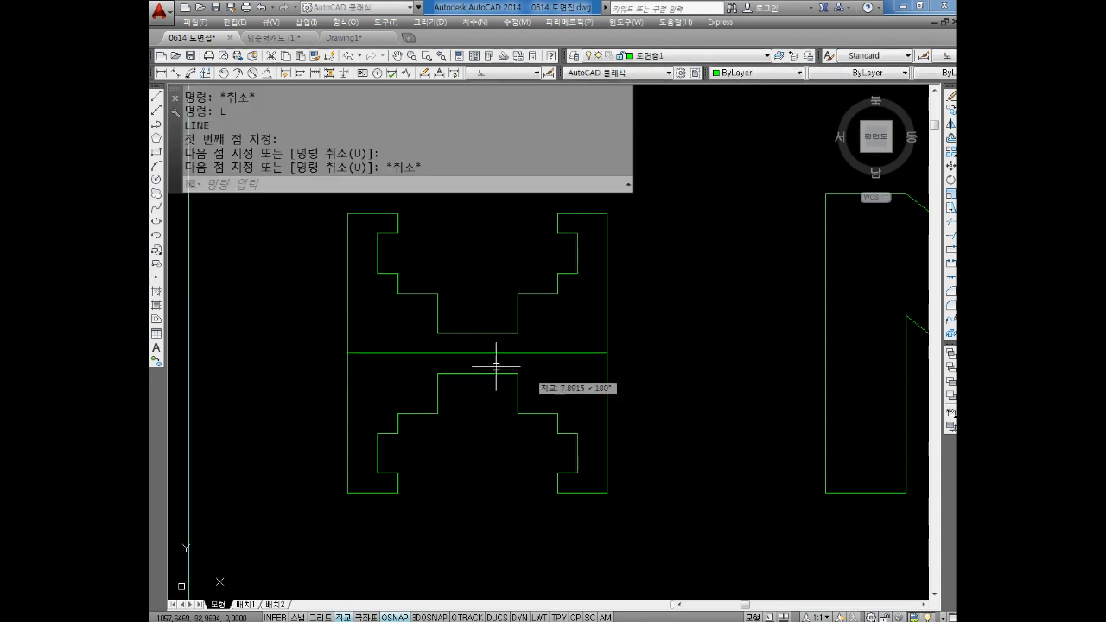
key(Escape)
- Recentre the H in view and open the Dimension Style Manager with D
key(Escape)
text(l)
key(Return)
key(Escape)
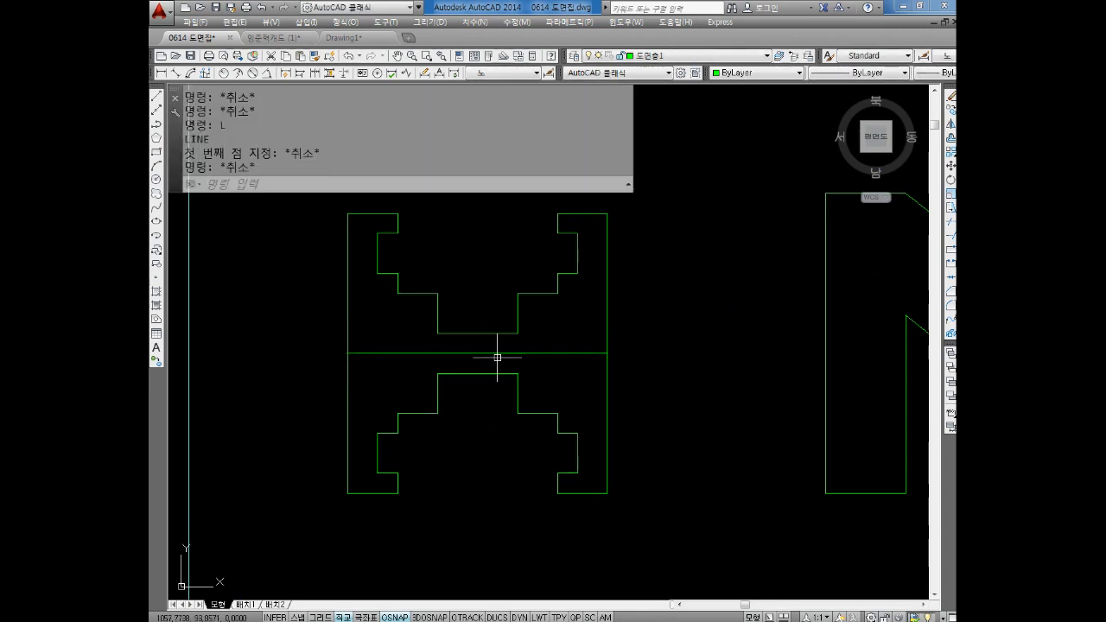
middle_drag(496, 357, 509, 326)
key(Escape)
key(Escape)
key(Escape)
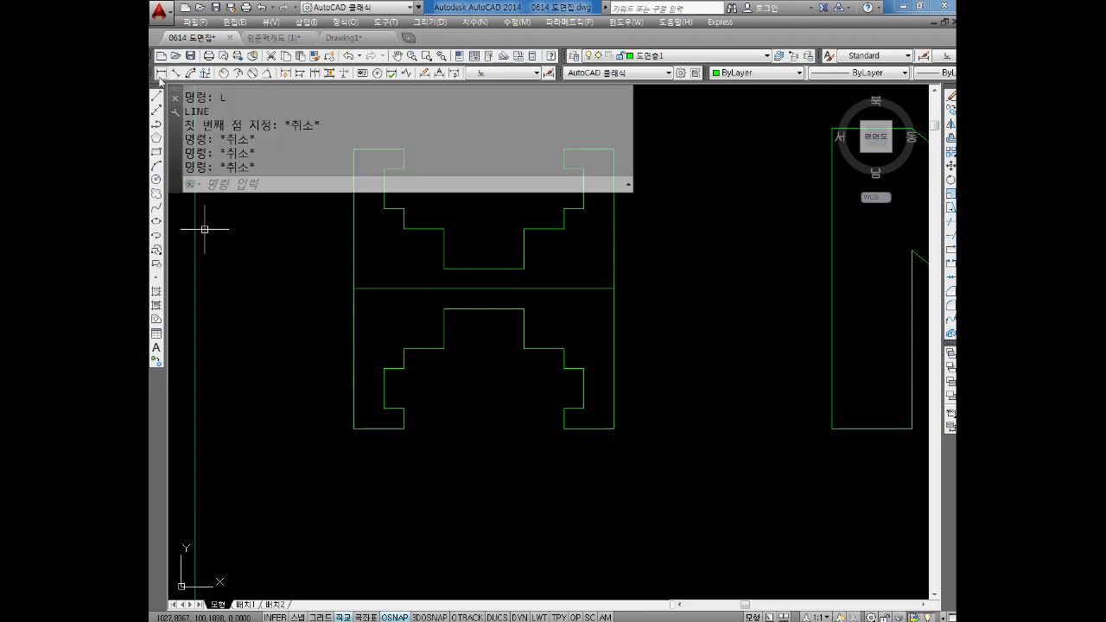
middle_drag(625, 376, 593, 413)
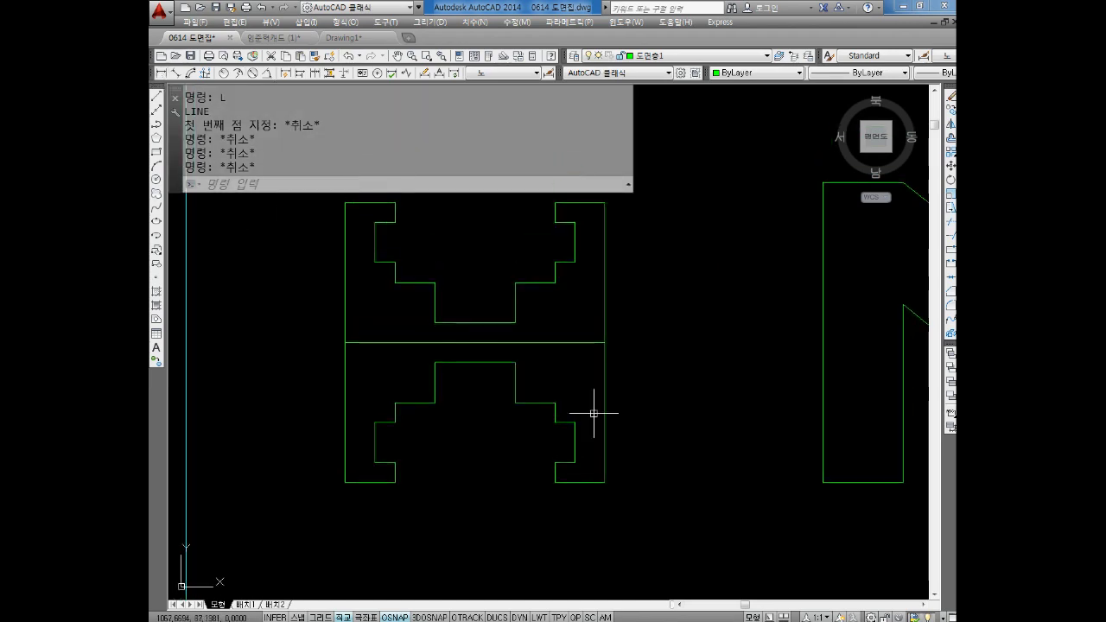
text(d)
key(Return)
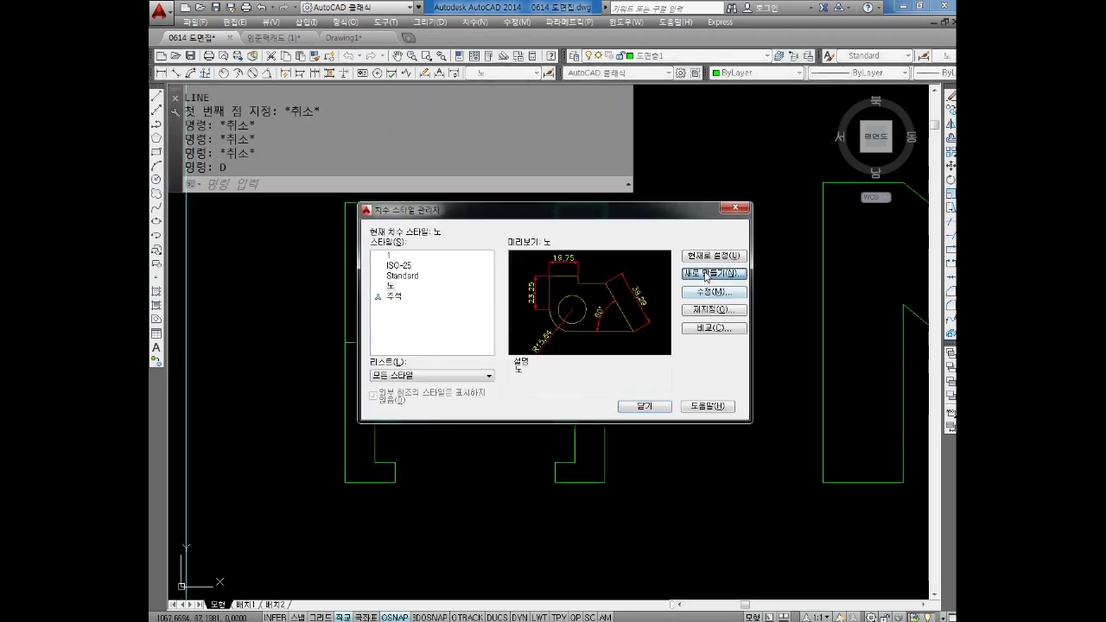
- Create the 작은치수 dimension style using text style A1 with text height 1
click(707, 275)
text(작은)
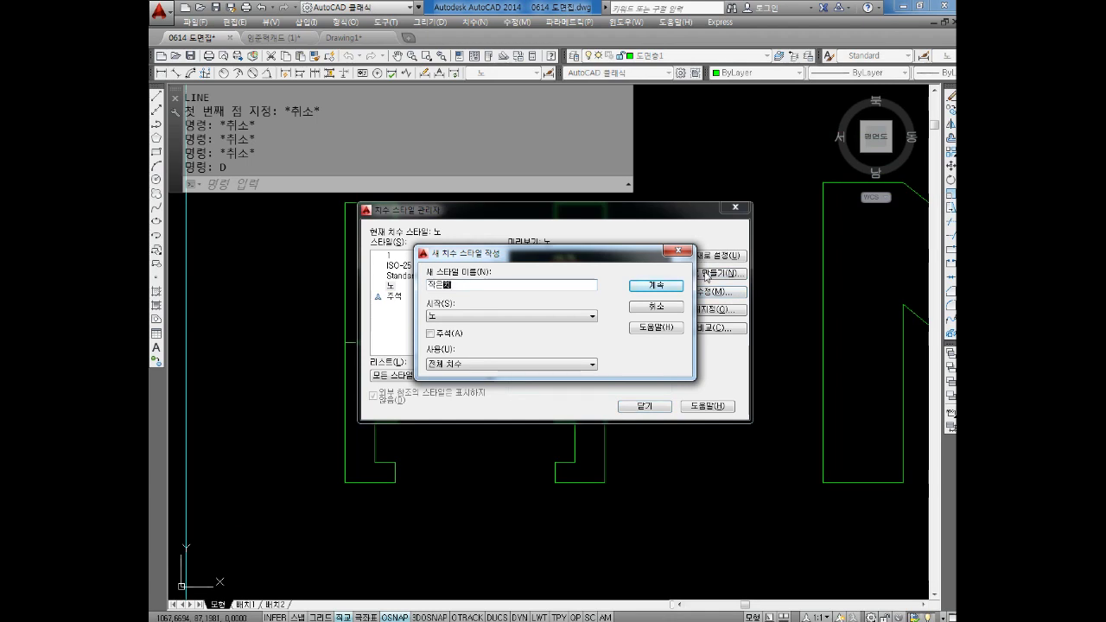
text(수)
key(Return)
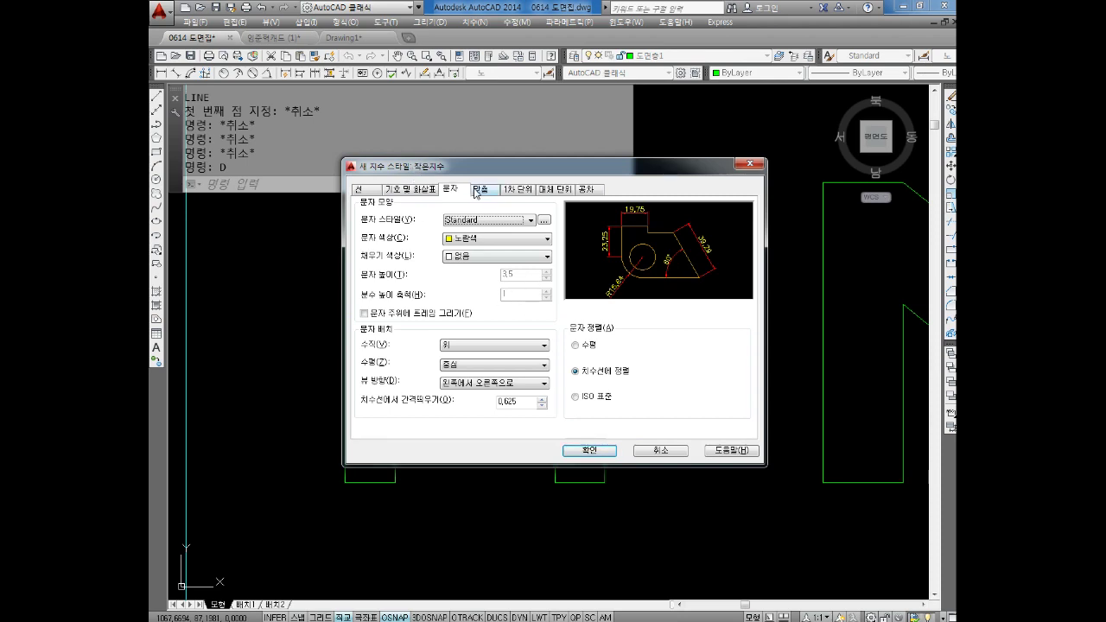
click(419, 189)
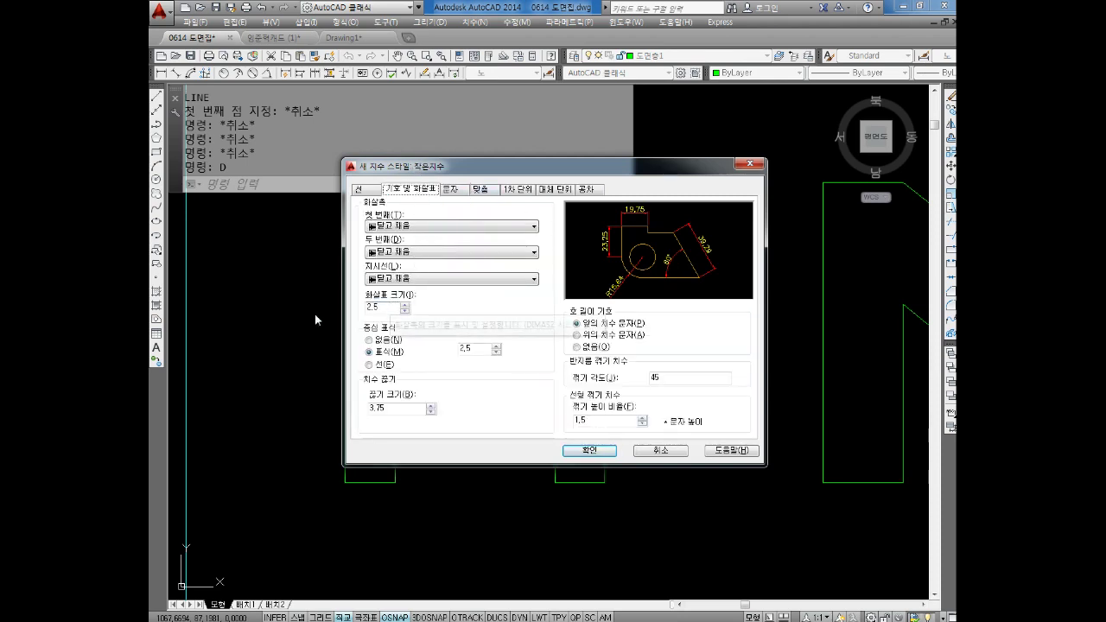
key(alt+i)
text(1)
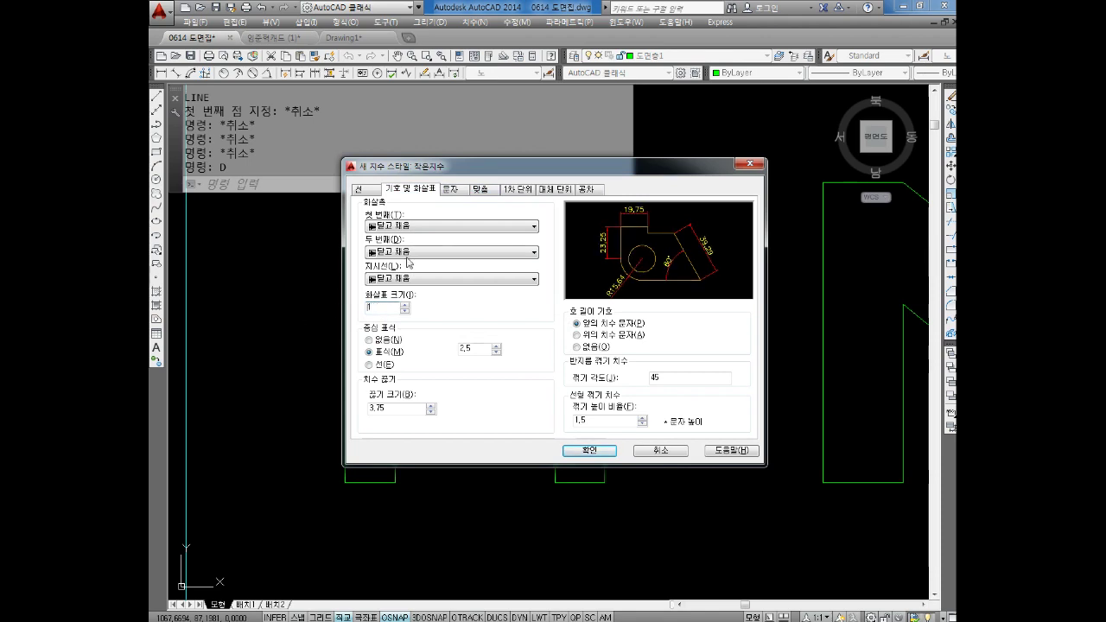
click(450, 189)
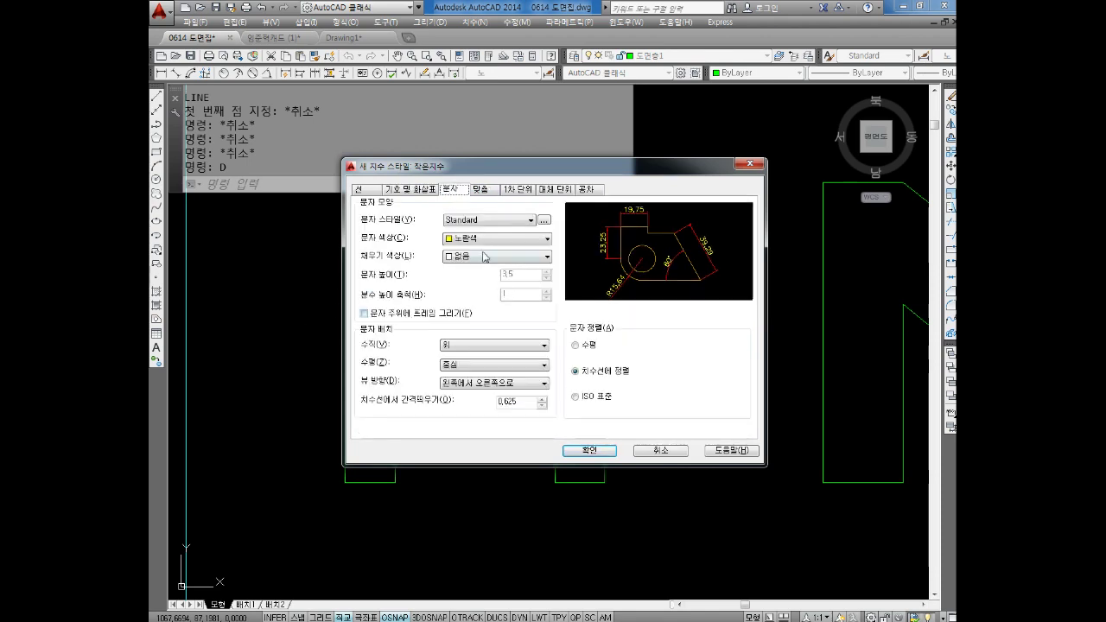
click(481, 221)
click(459, 238)
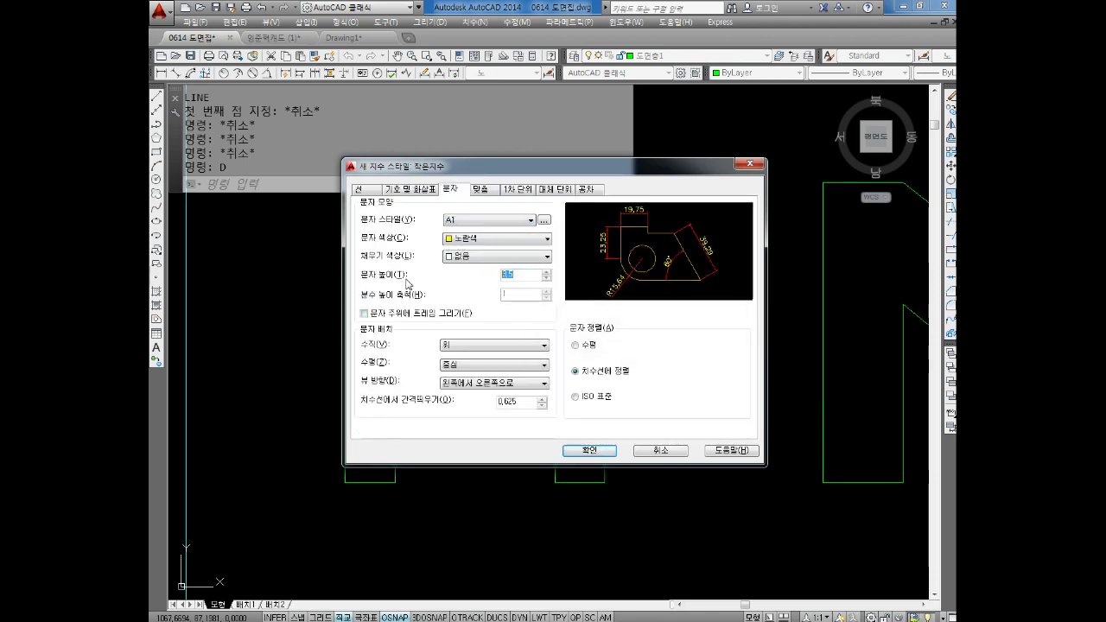
text(1)
click(592, 455)
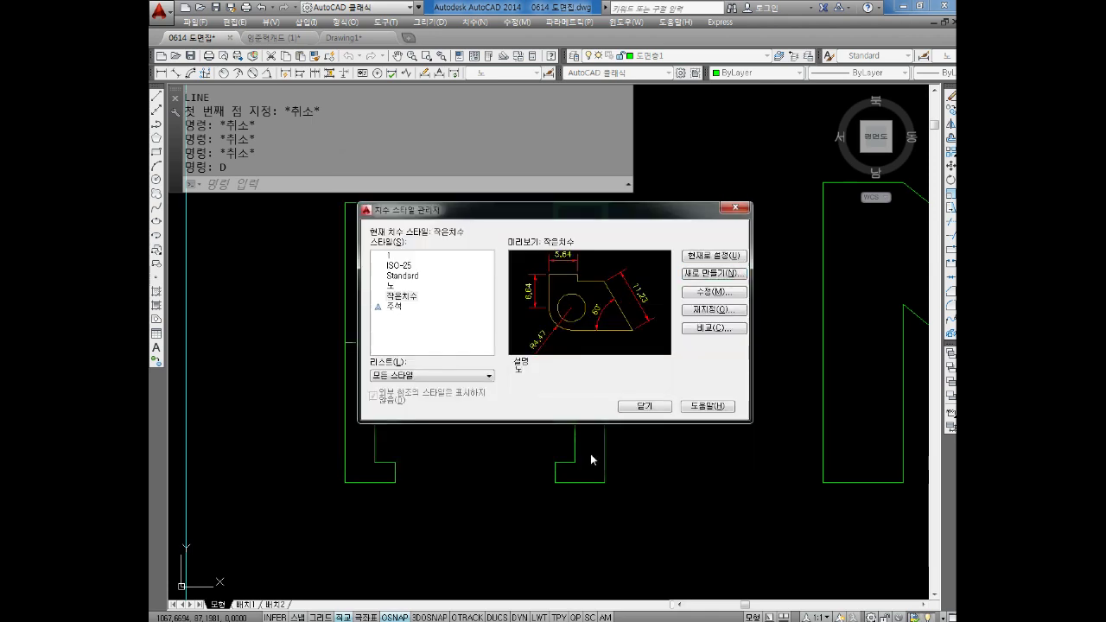
- Place a 26 linear dimension across the H's full width below the letter
click(645, 406)
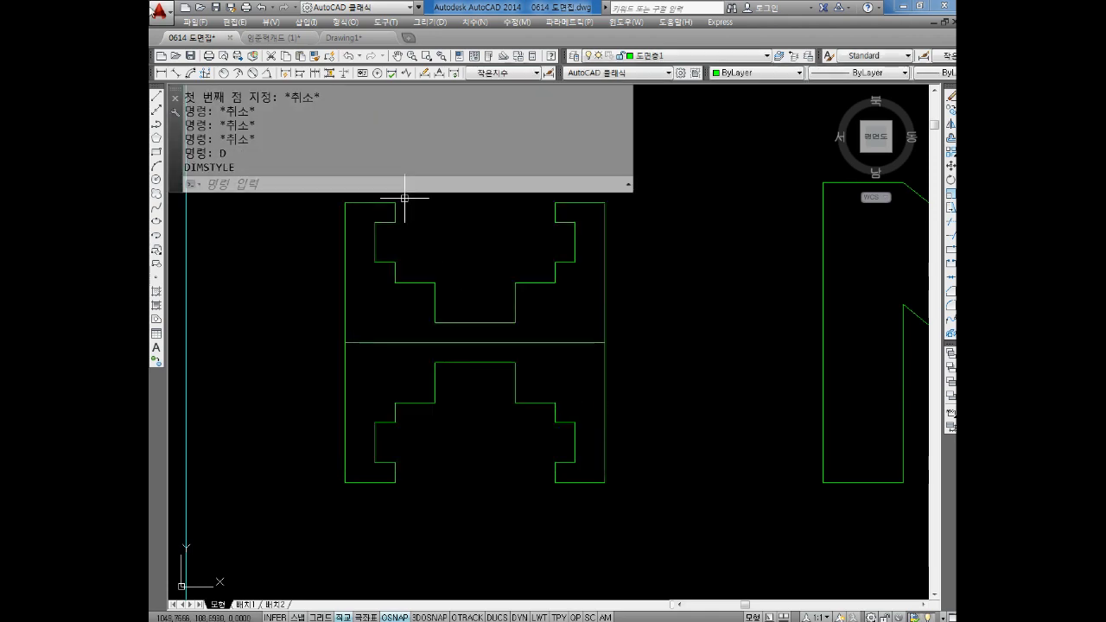
click(344, 482)
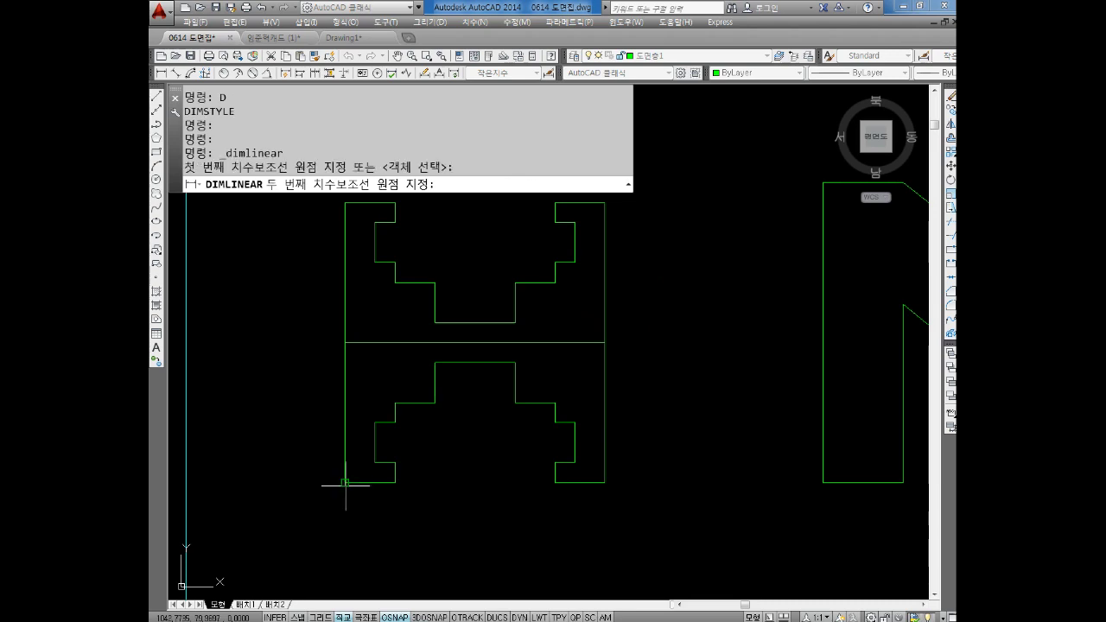
click(604, 482)
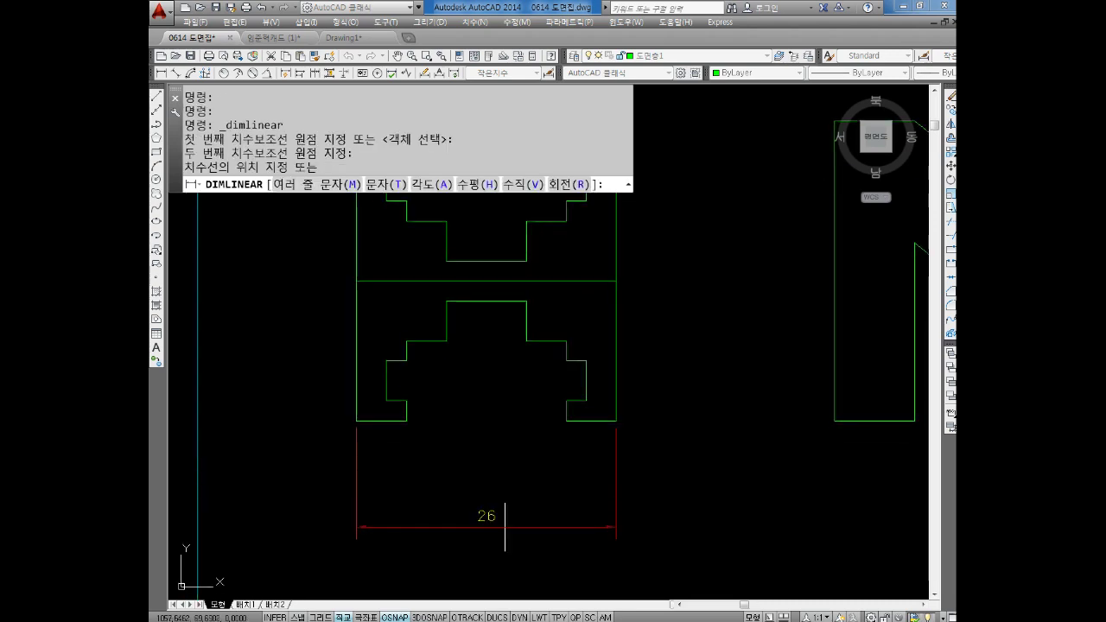
click(507, 523)
key(Escape)
key(Escape)
- Begin an offset by entering a distance of 13
middle_drag(499, 443, 490, 471)
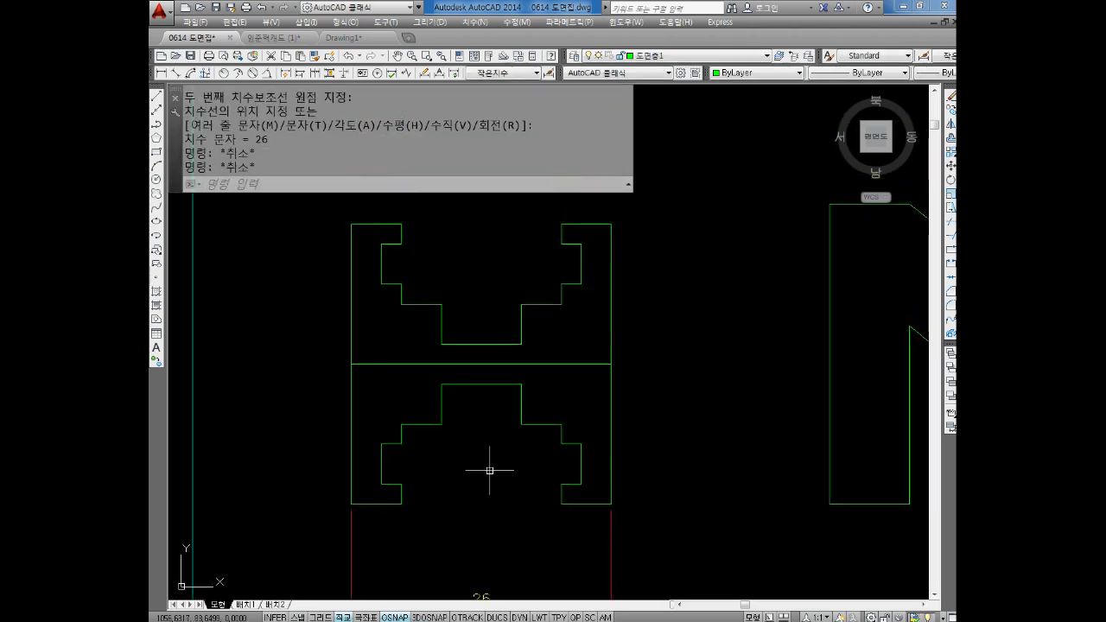
key(space)
key(Return)
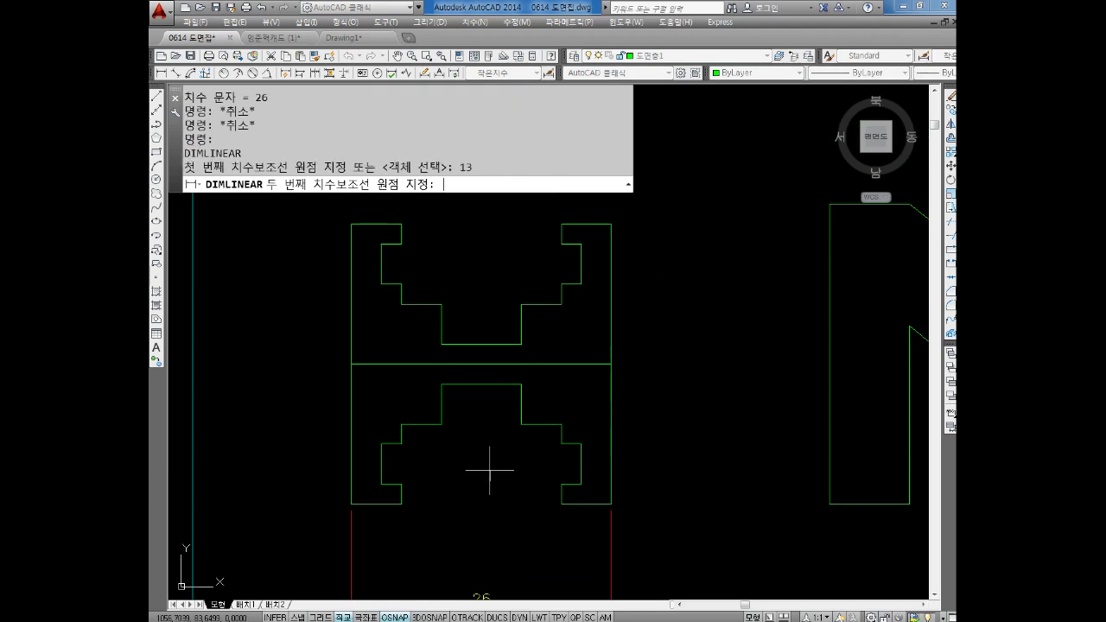
key(Escape)
key(Escape)
key(Escape)
key(Escape)
key(Escape)
text(13)
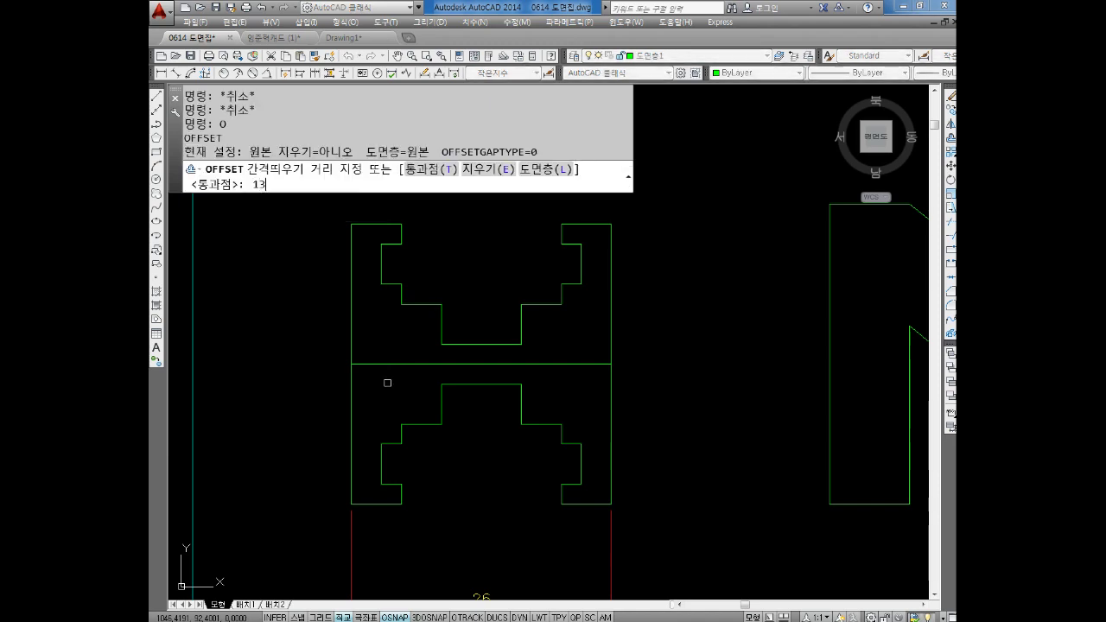
- Offset the H's left edge by 13 to create the vertical centre line
key(Return)
click(349, 332)
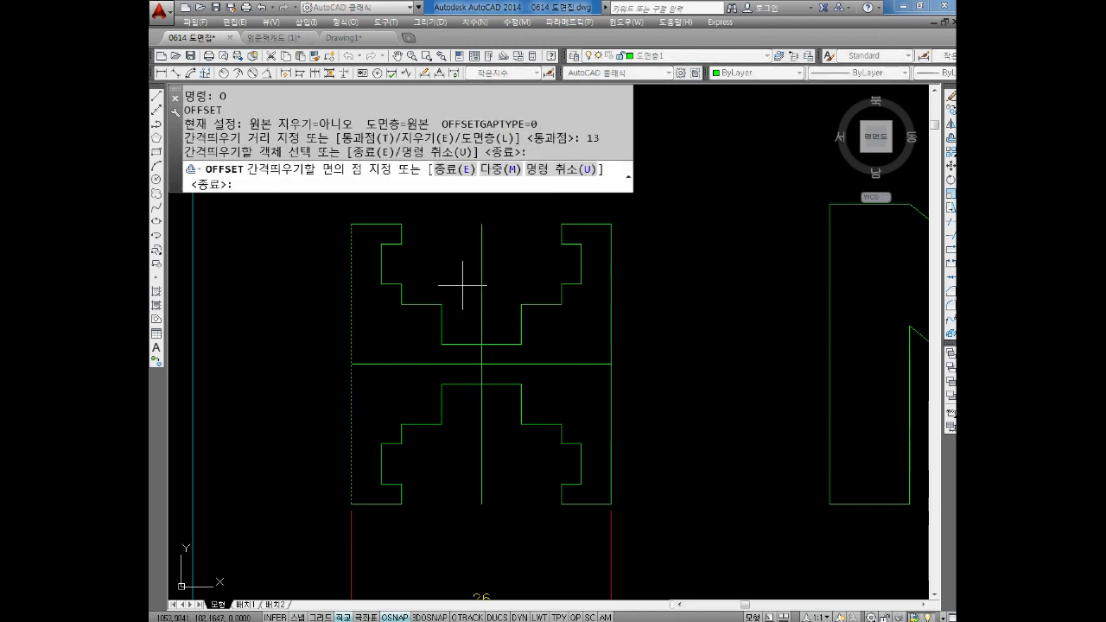
click(460, 320)
key(Escape)
key(Escape)
key(Escape)
- Move both centre lines onto the 중심선 layer
click(490, 353)
click(464, 375)
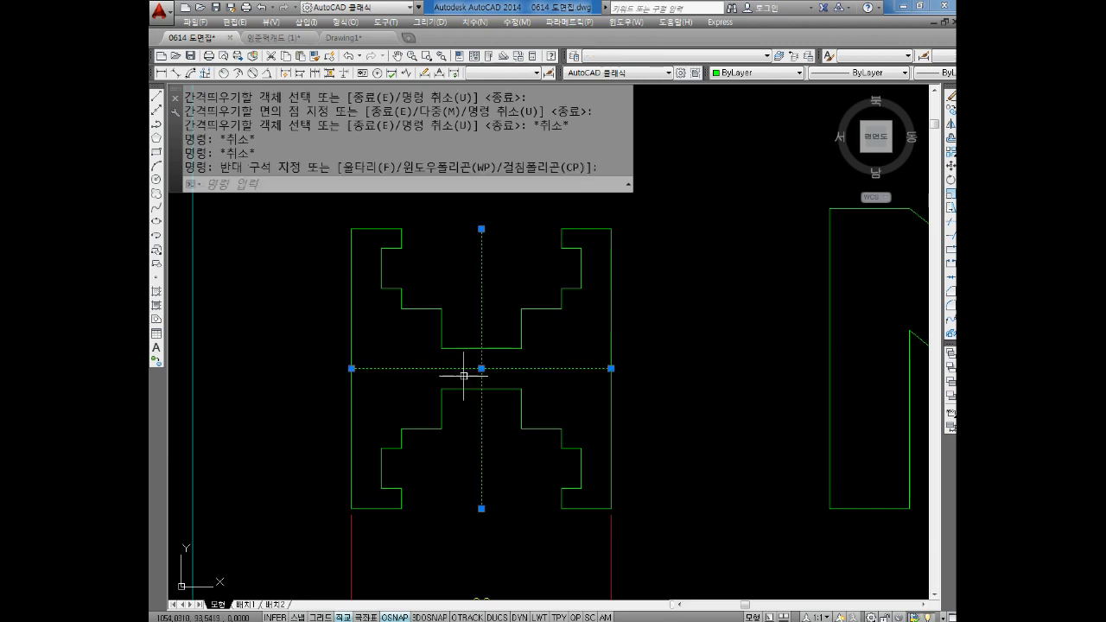
click(748, 73)
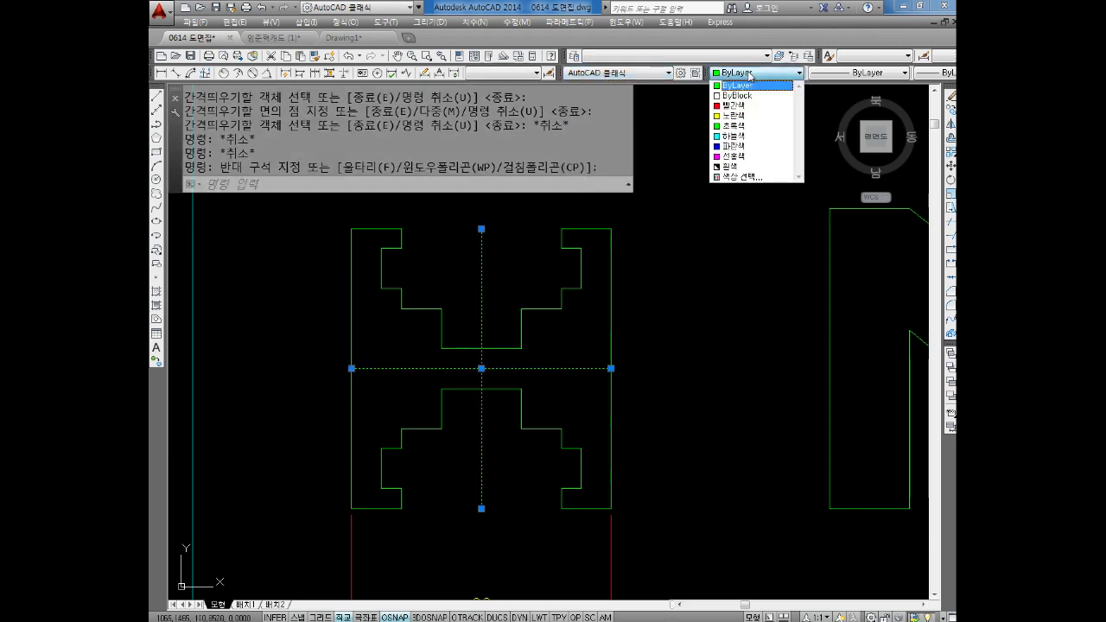
click(674, 55)
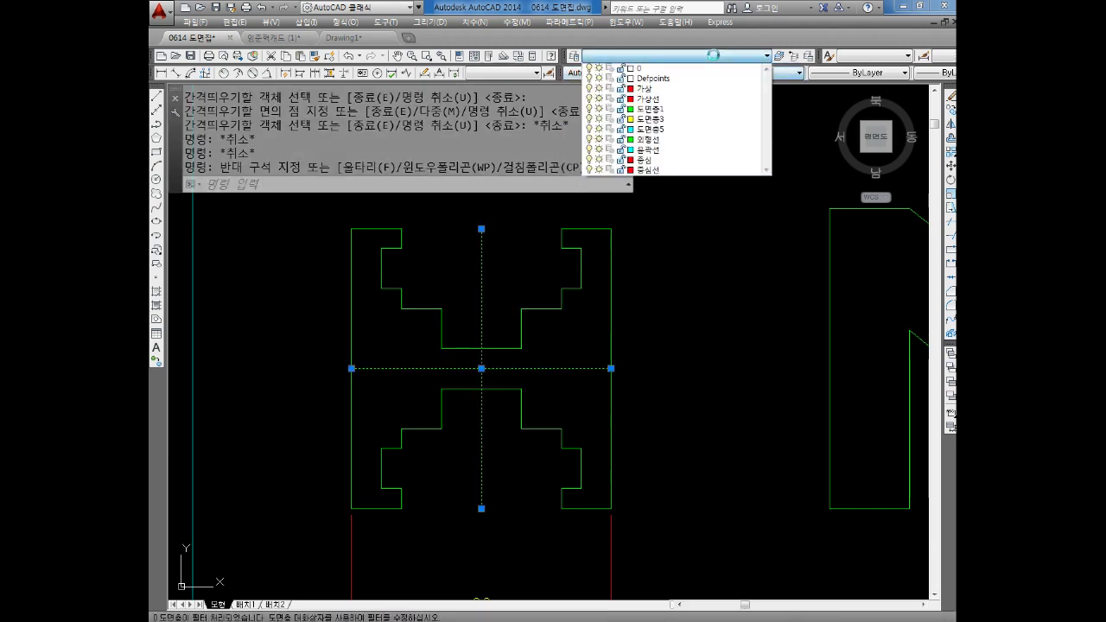
click(648, 161)
key(Escape)
key(Escape)
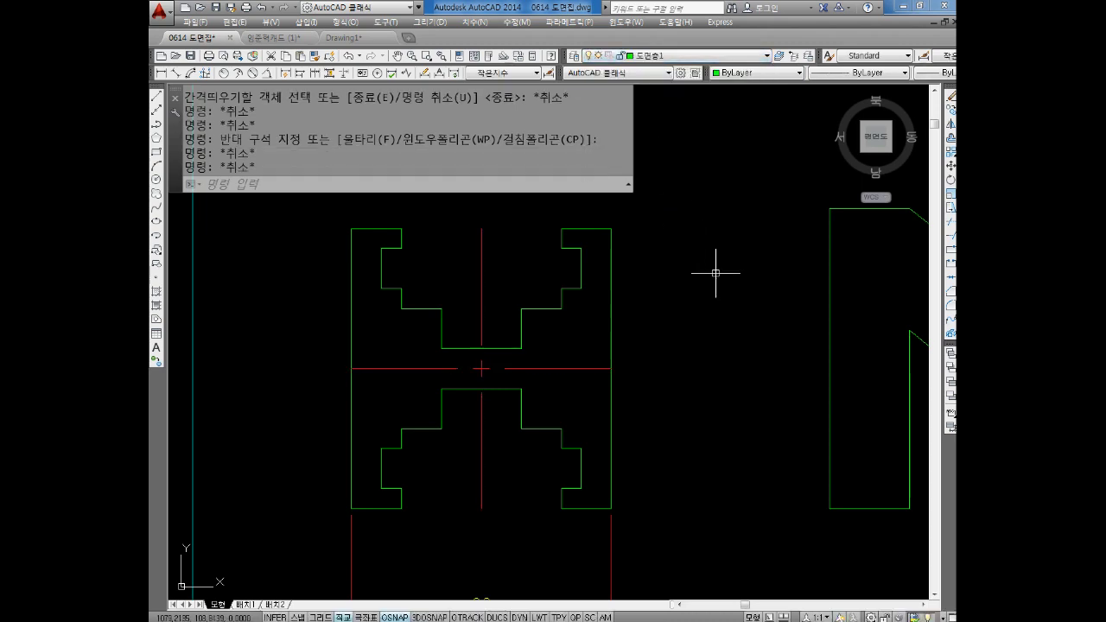
- Set the linetype scale to 0.3 so the centre lines show dashes
text(LEN)
key(Return)
key(Escape)
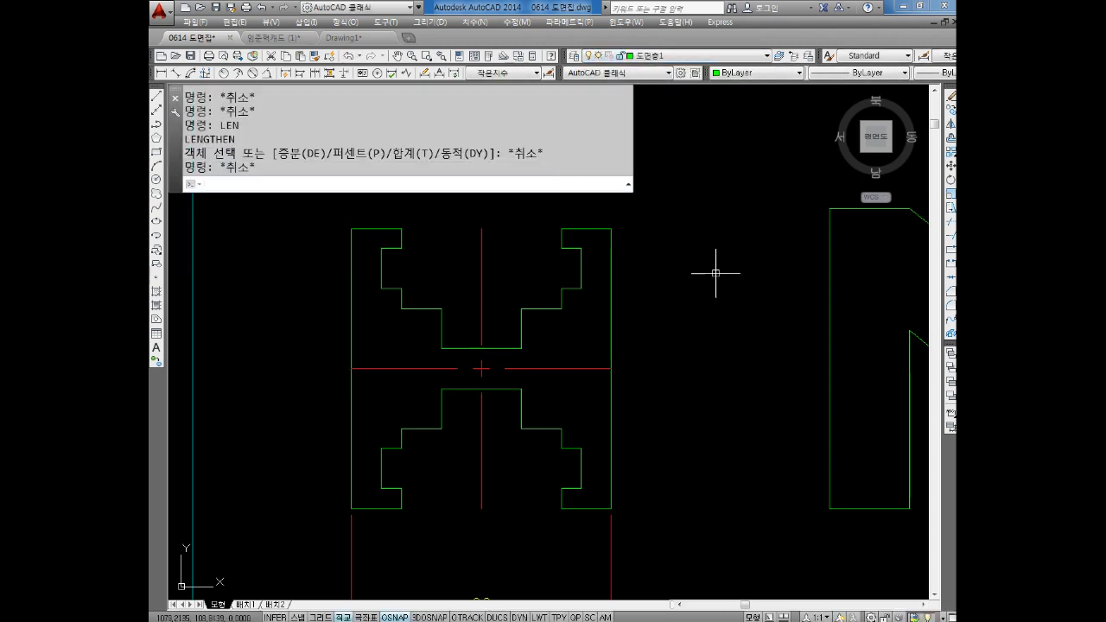
key(Return)
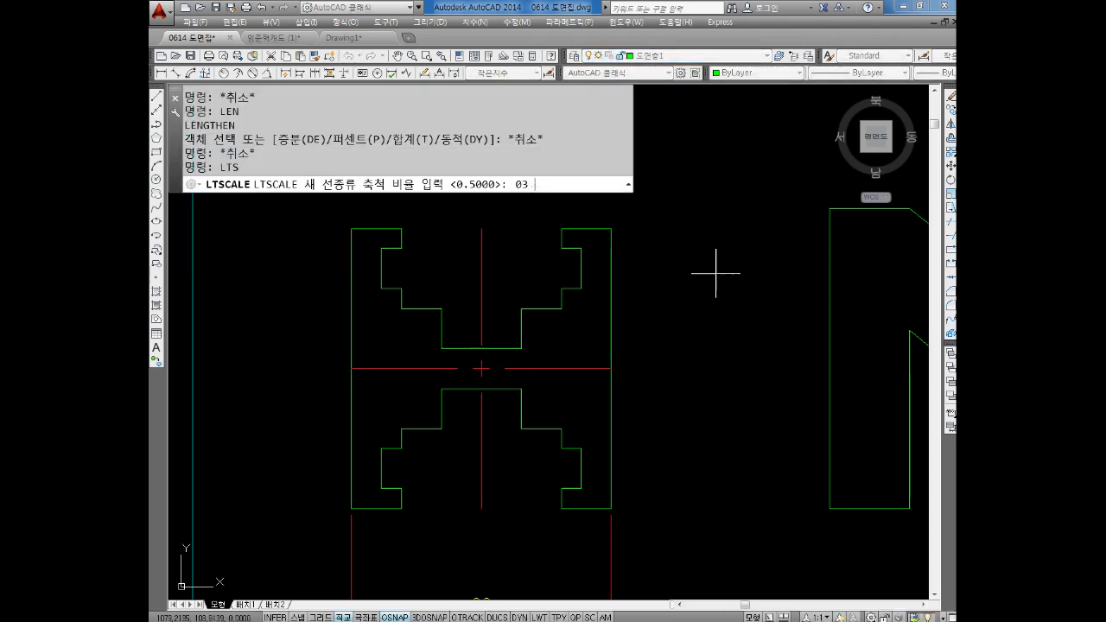
key(Return)
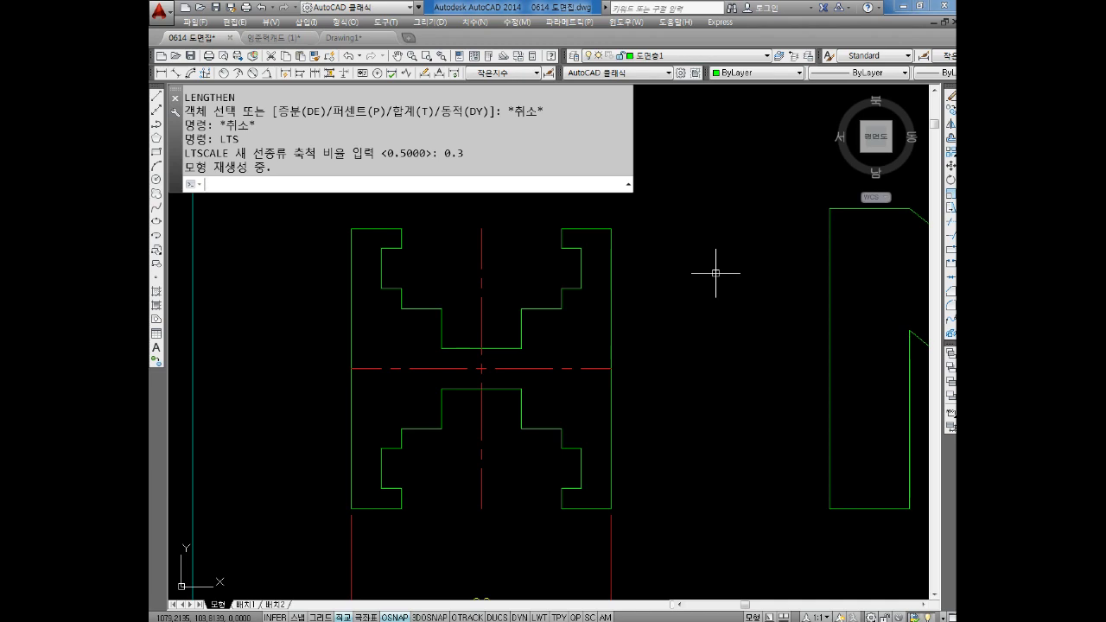
key(Escape)
key(Escape)
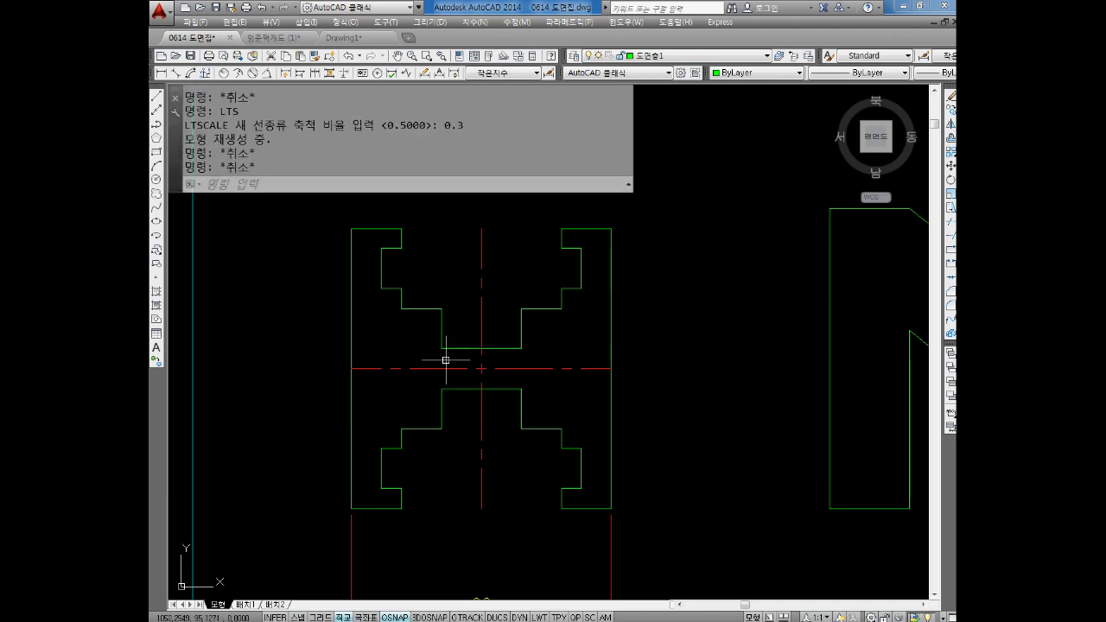
middle_drag(444, 358, 464, 366)
key(Escape)
key(Escape)
- Lengthen each centre line end by a delta of 3 past the H's outline
text(LEN)
key(Return)
text(DE)
key(Return)
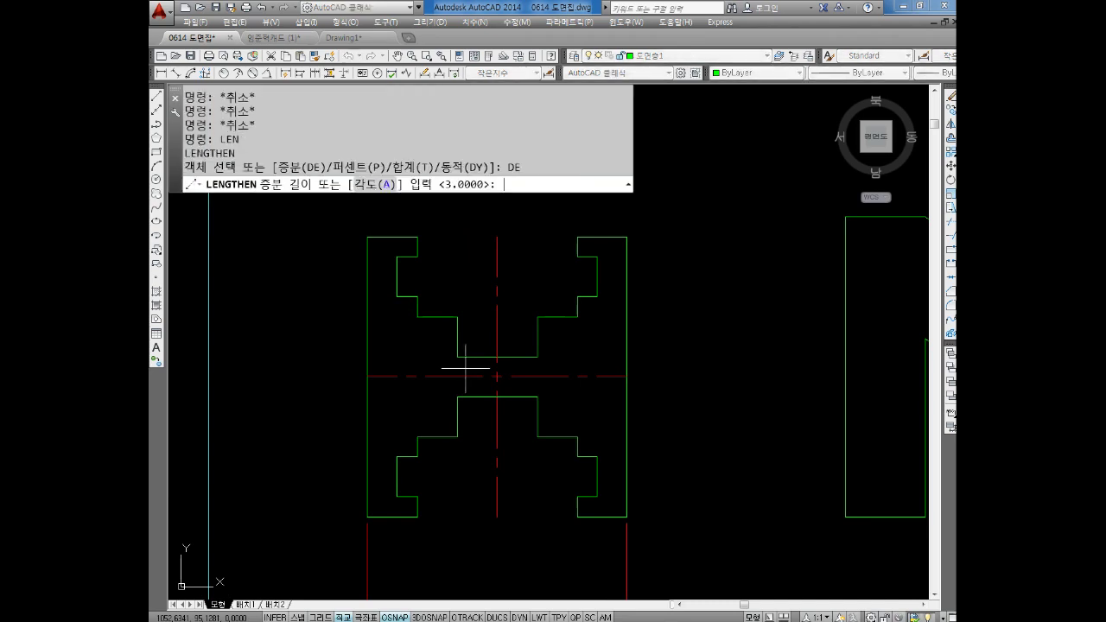
text(3)
key(Return)
click(502, 257)
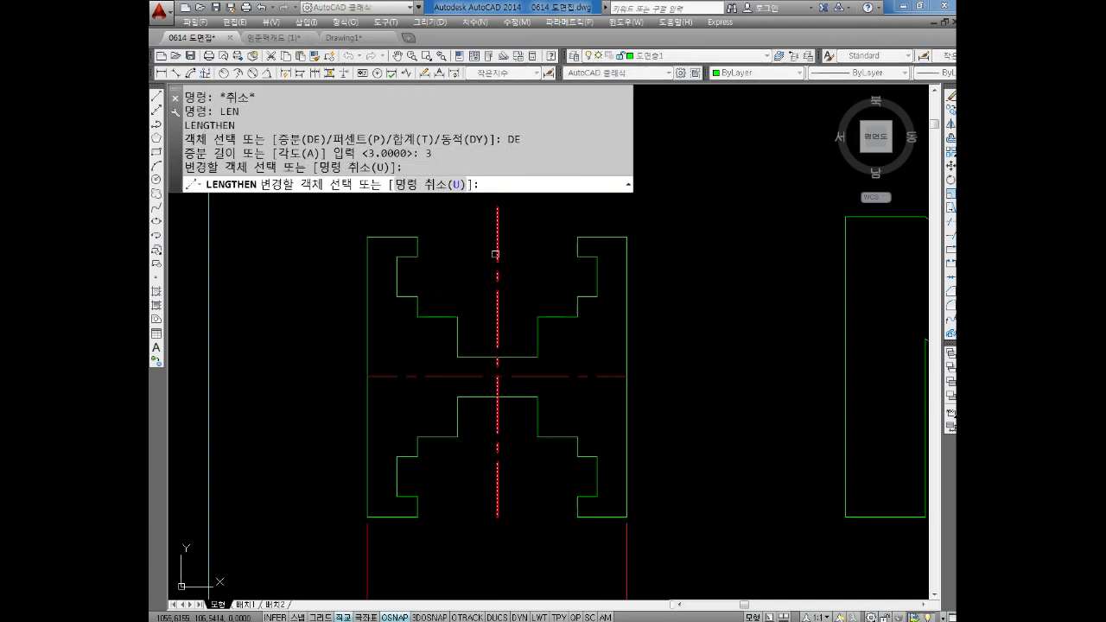
click(402, 376)
click(500, 500)
click(498, 497)
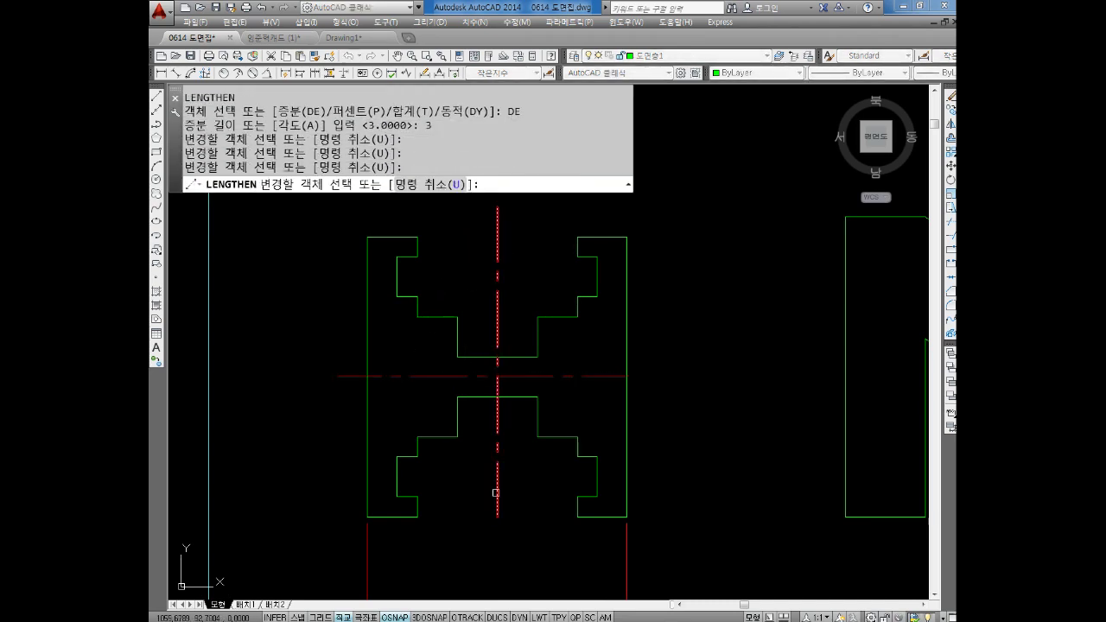
click(619, 377)
scroll(488, 389, up, 4)
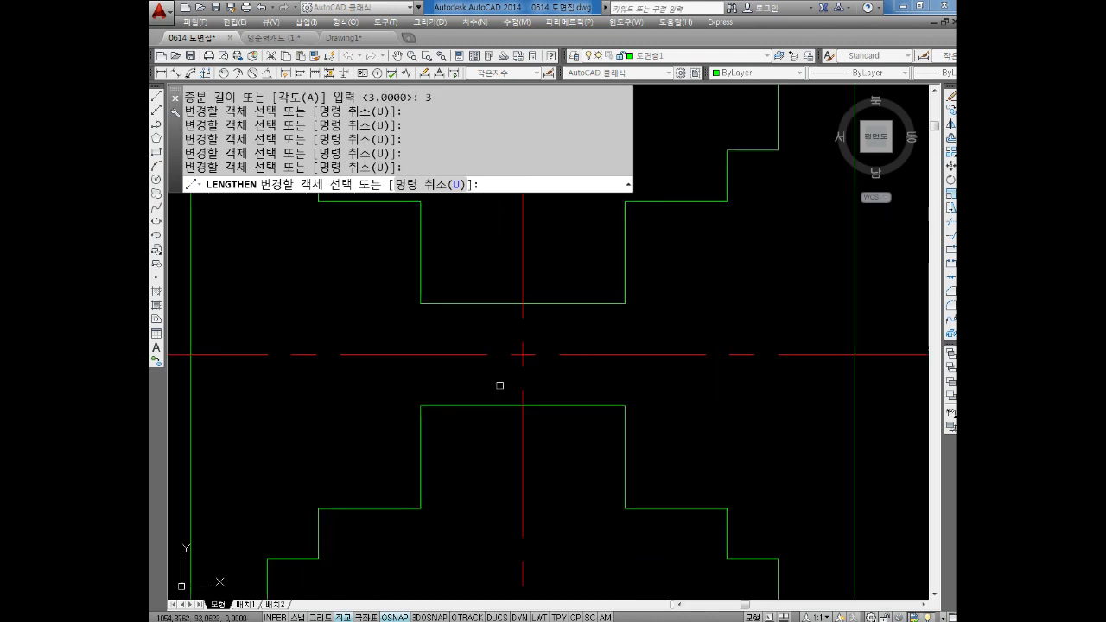
key(Escape)
text(c)
key(Return)
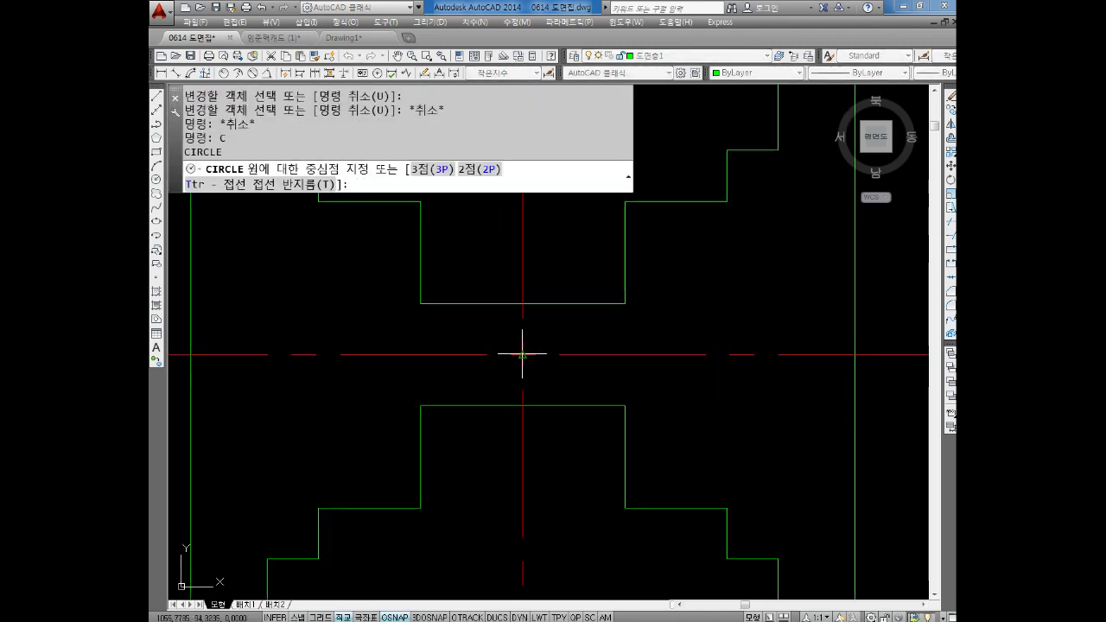
- Draw a 2-diameter circle centred on the centreline intersection
click(522, 354)
text(d)
key(Return)
text(2)
key(Return)
key(Escape)
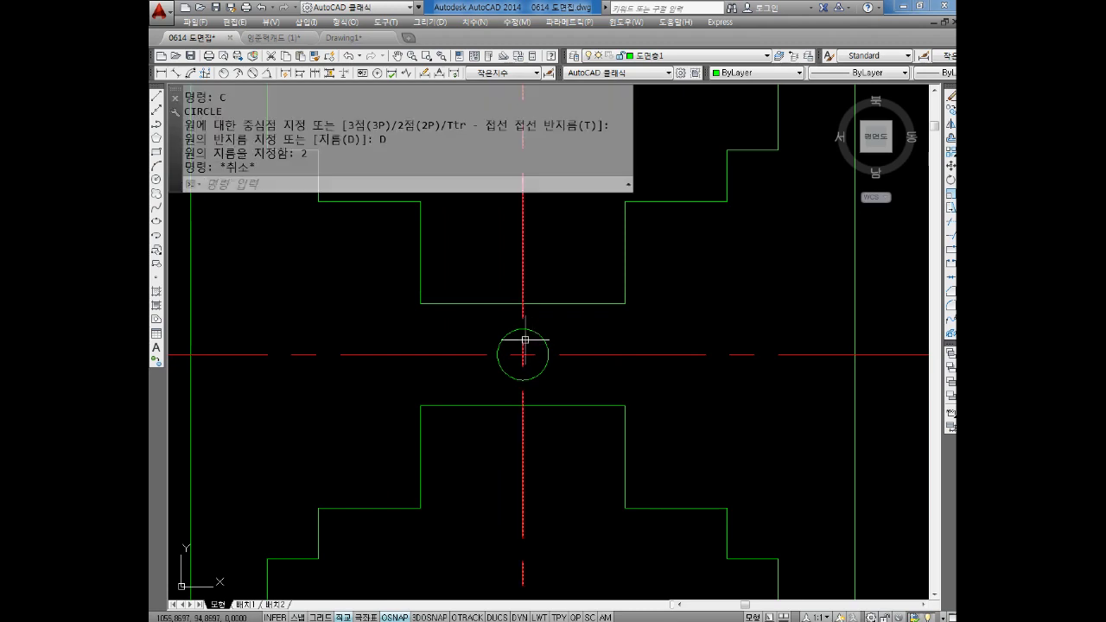
scroll(532, 346, up, 4)
key(Escape)
key(Escape)
key(Escape)
- Draw vertical and horizontal lines across the circle between its quadrant points
text(l)
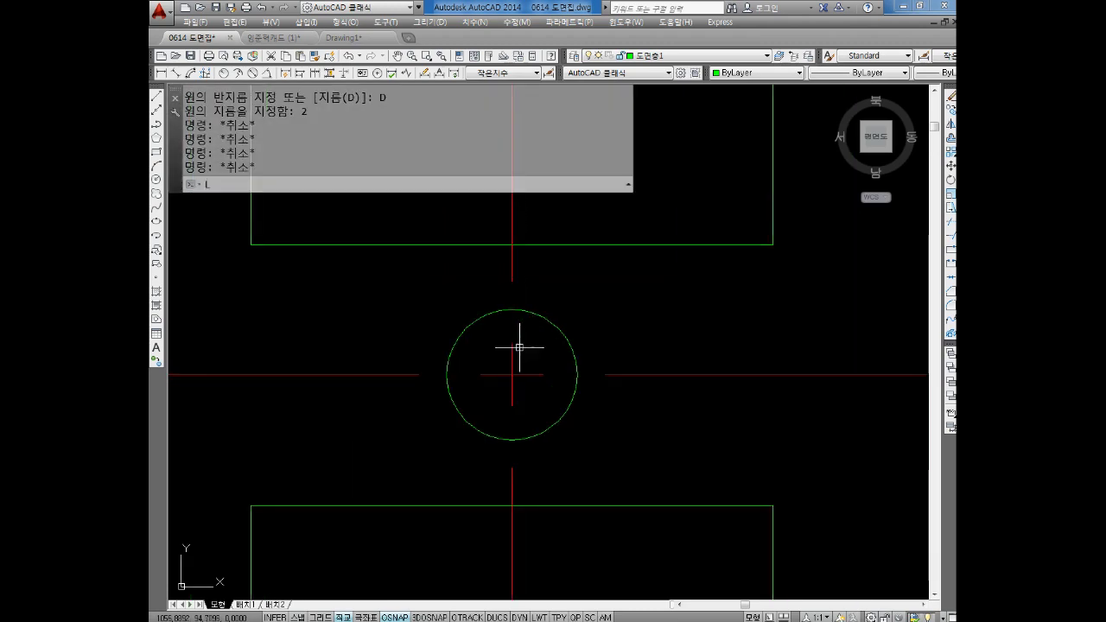
key(Return)
shift+right_click(523, 344)
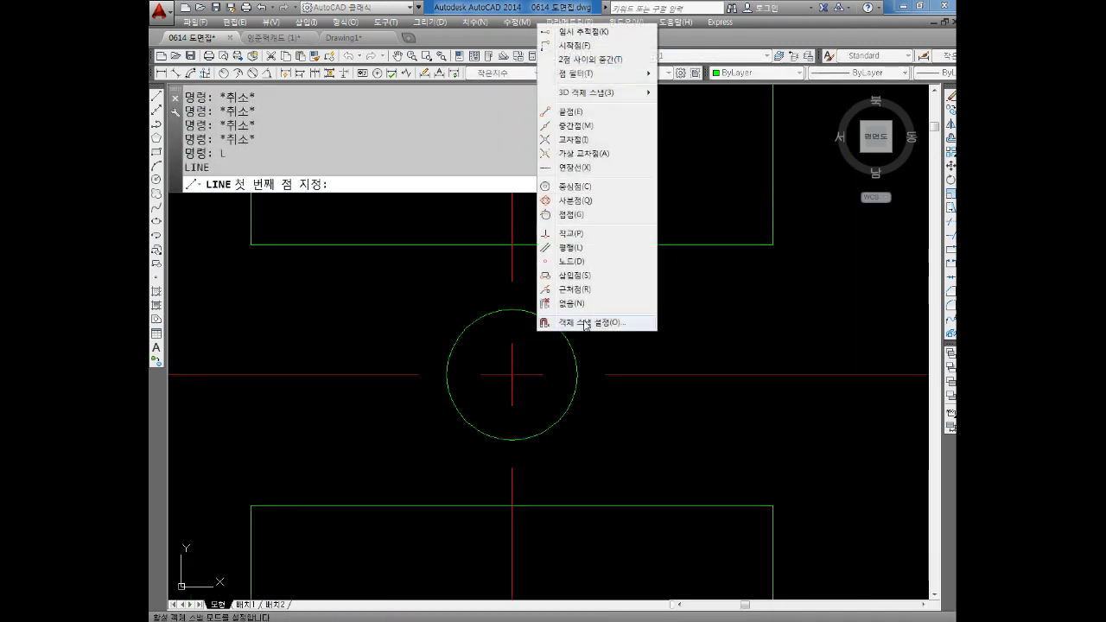
click(578, 200)
click(510, 309)
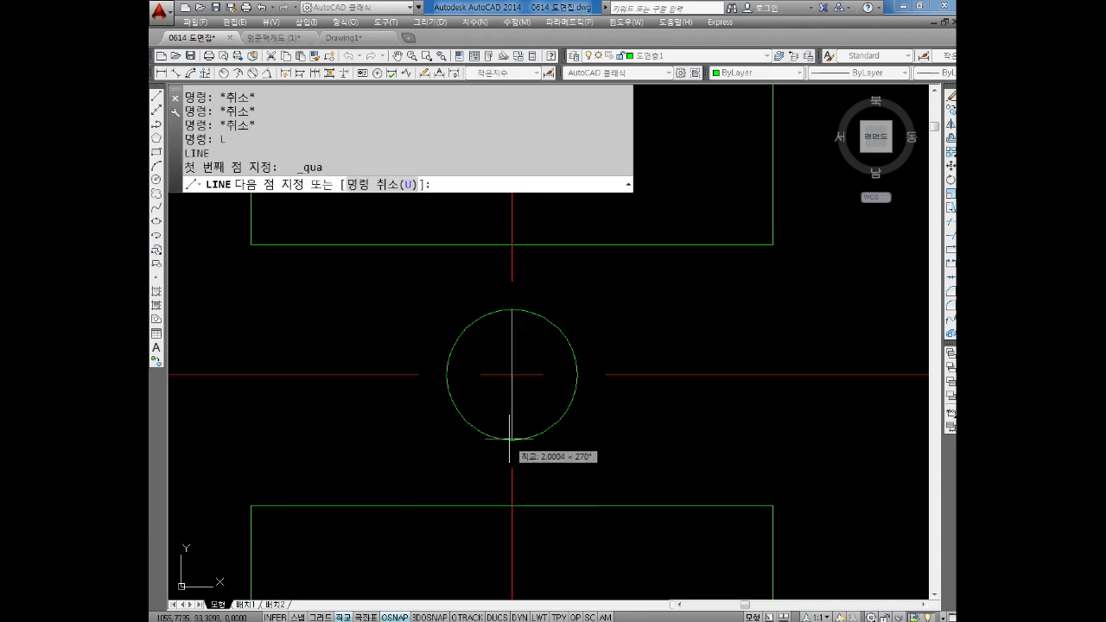
key(Escape)
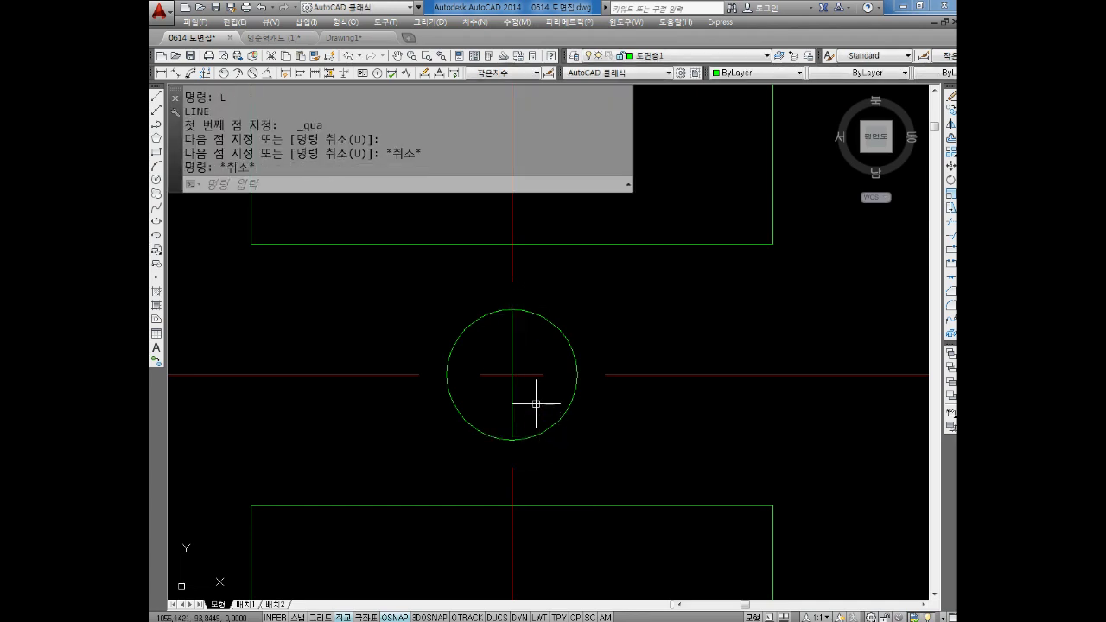
key(Return)
shift+right_click(620, 313)
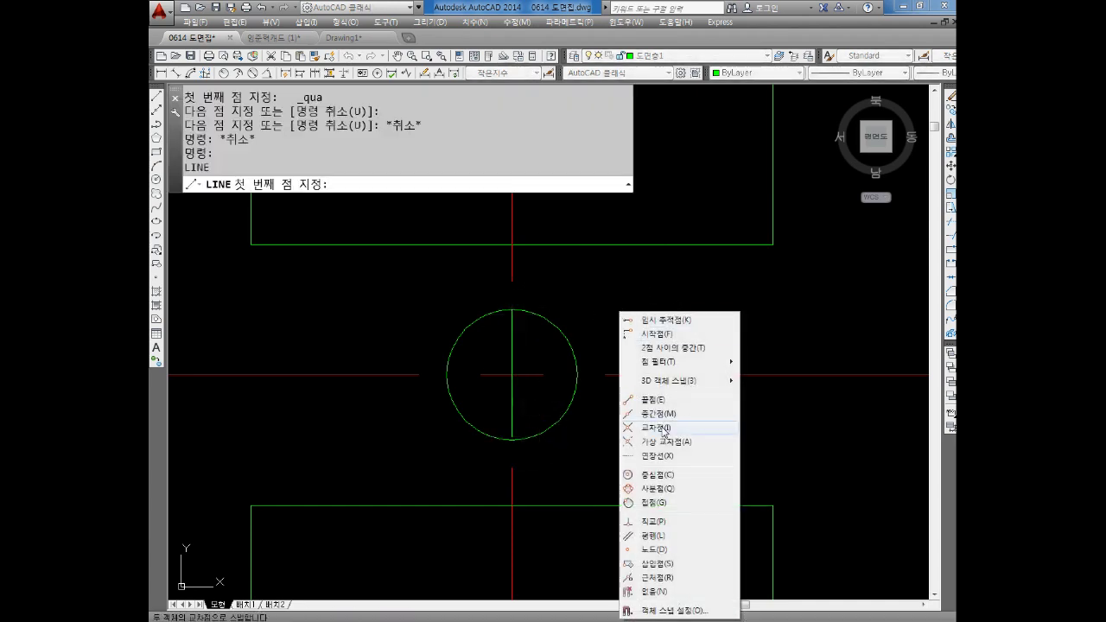
click(661, 488)
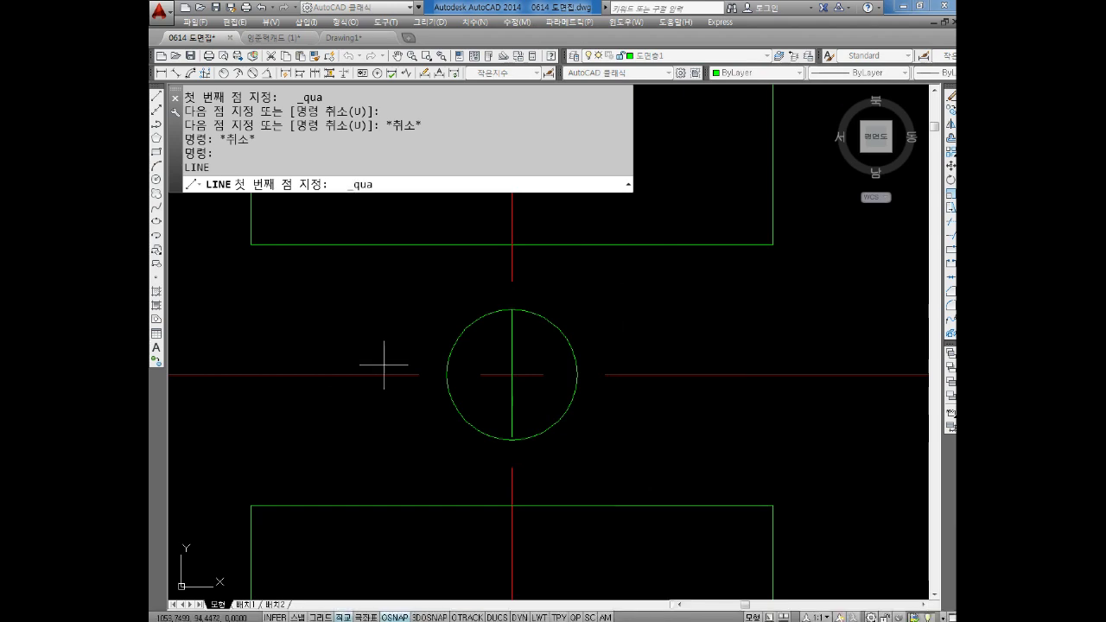
click(442, 375)
key(Escape)
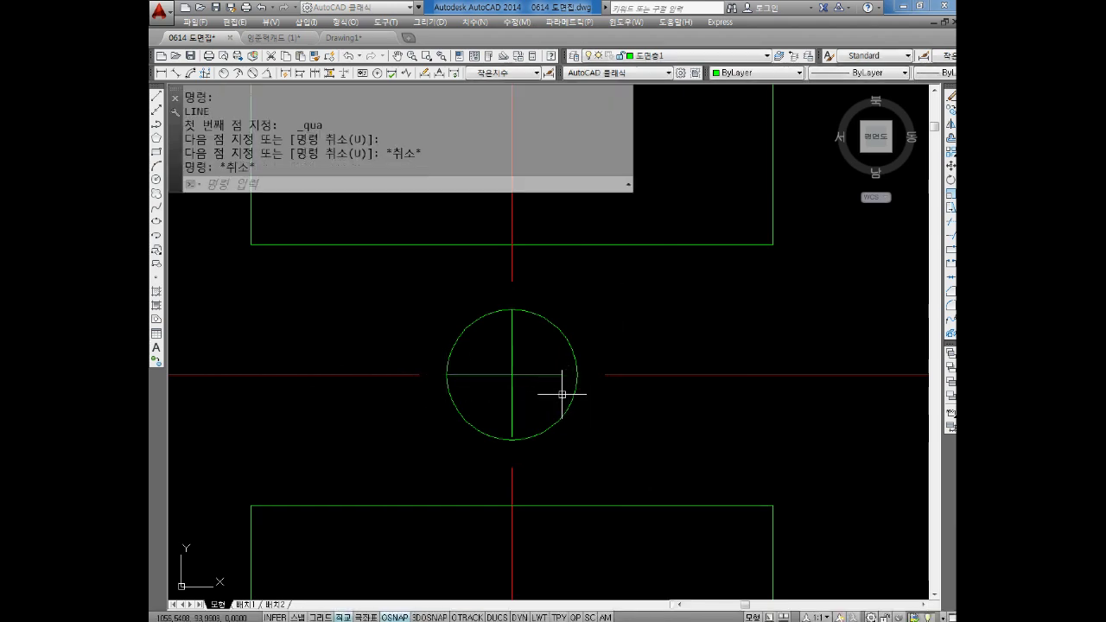
key(Escape)
key(Escape)
key(Escape)
- Try extending lines to the circle boundary, then abandon the extend and clear the selection
text(ex)
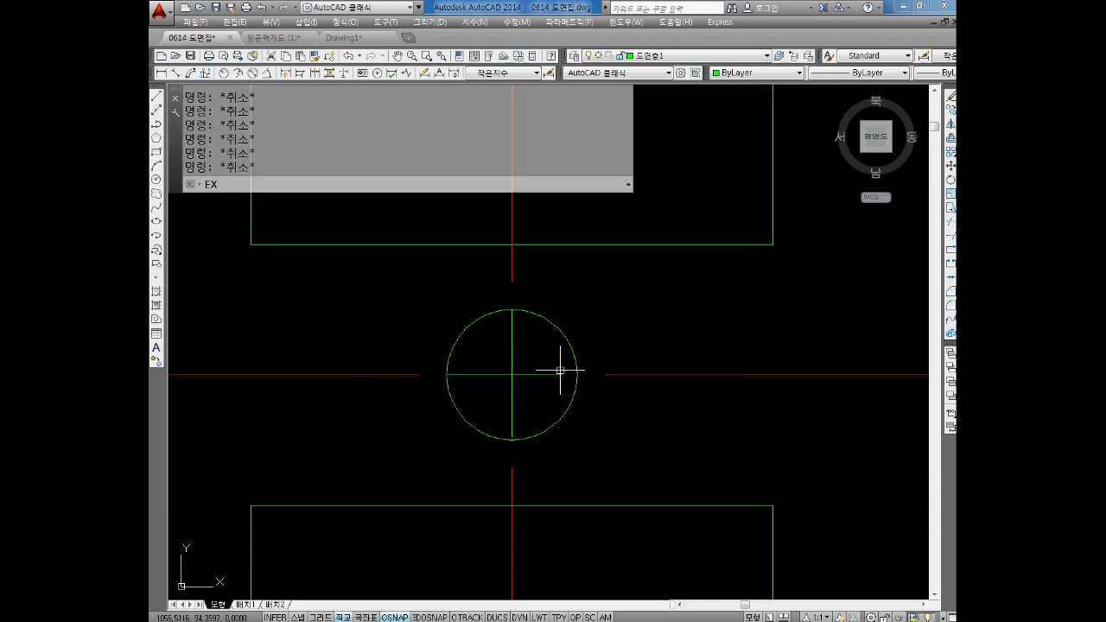
key(Return)
click(570, 331)
click(559, 341)
key(Return)
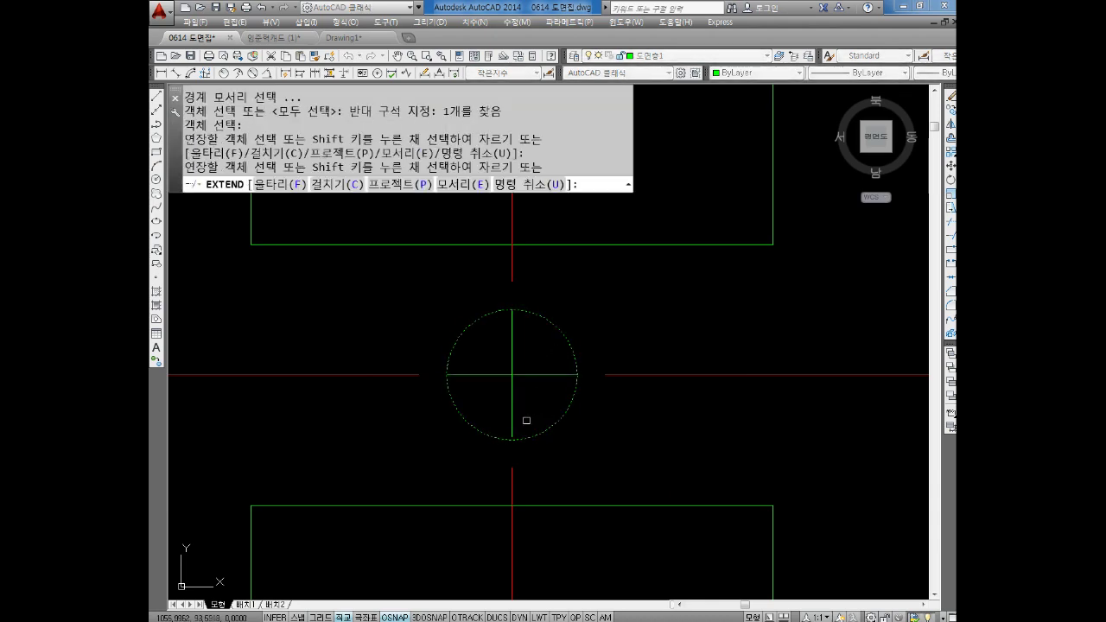
key(Escape)
key(Escape)
key(Escape)
key(Escape)
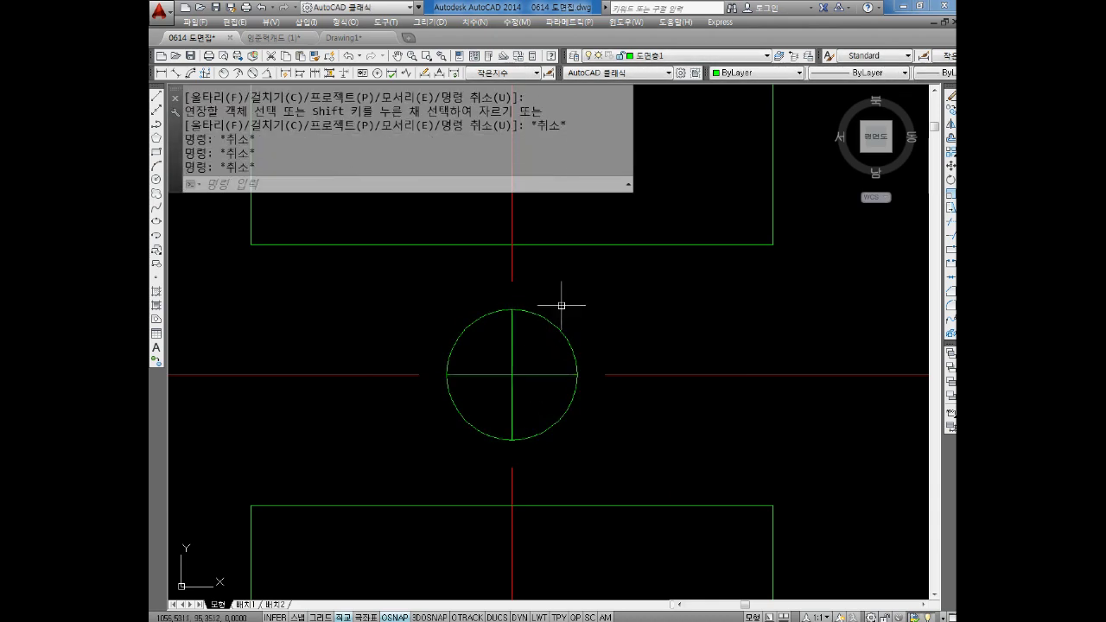
click(521, 352)
click(497, 385)
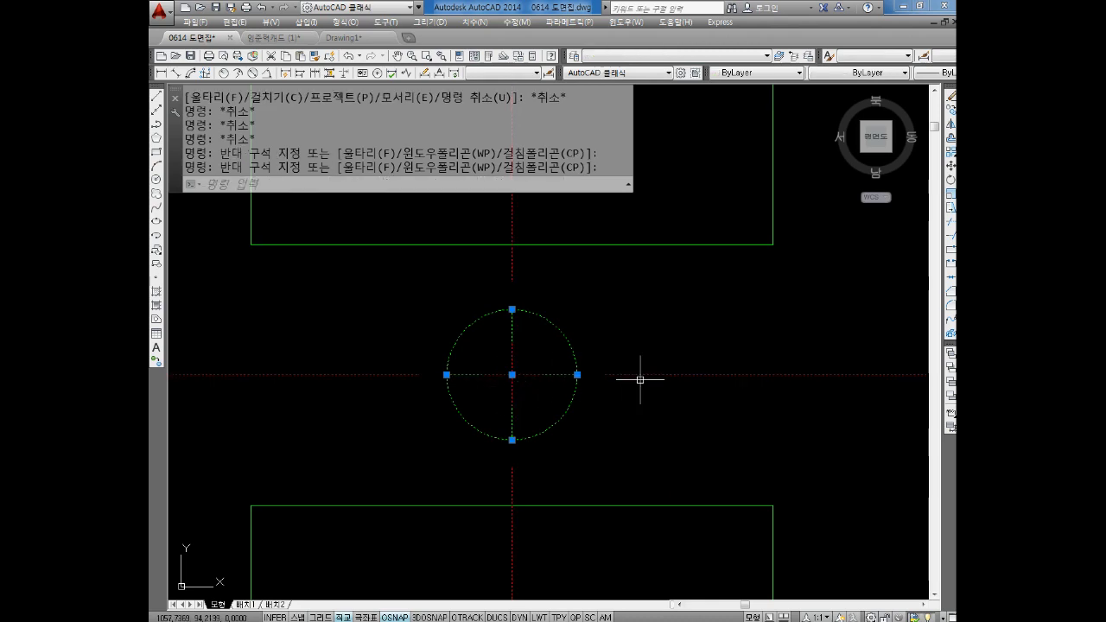
- Change the circle and both cross lines to red
key(Escape)
key(Escape)
click(569, 317)
click(544, 371)
click(526, 363)
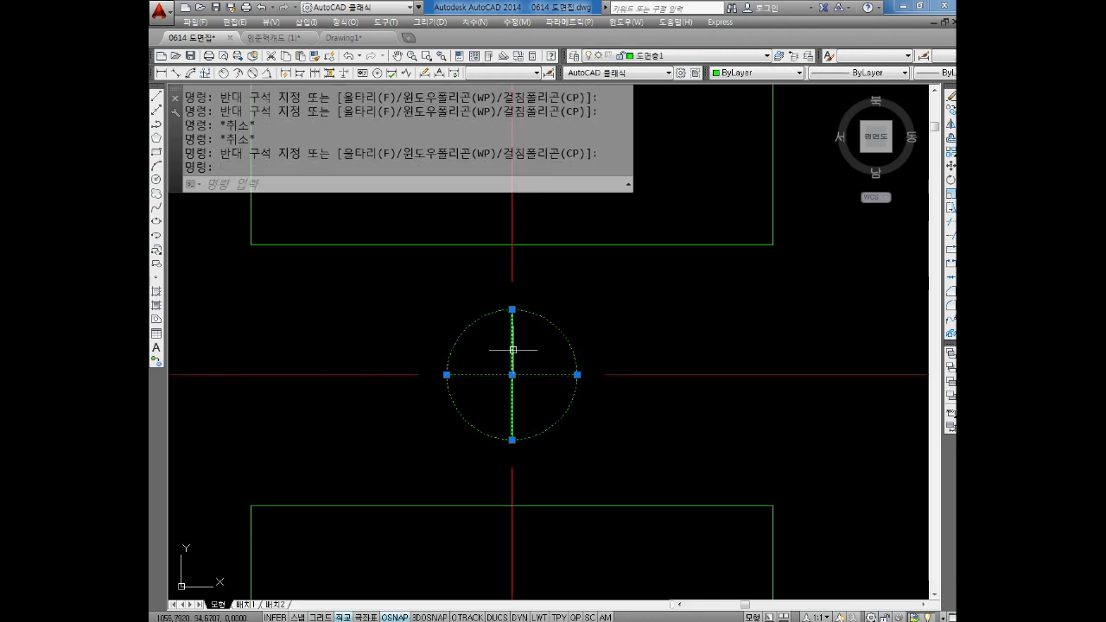
click(506, 340)
click(756, 72)
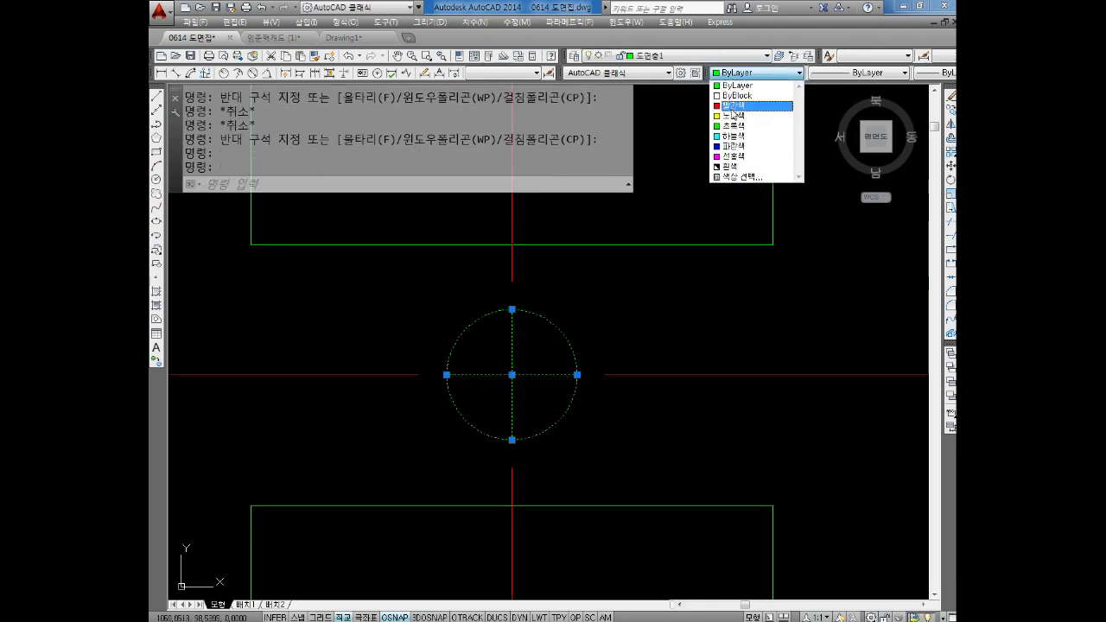
click(735, 104)
key(Escape)
key(Escape)
key(Escape)
- Fill two opposite quarters of the circle with a SOLID red hatch
text(h)
key(Return)
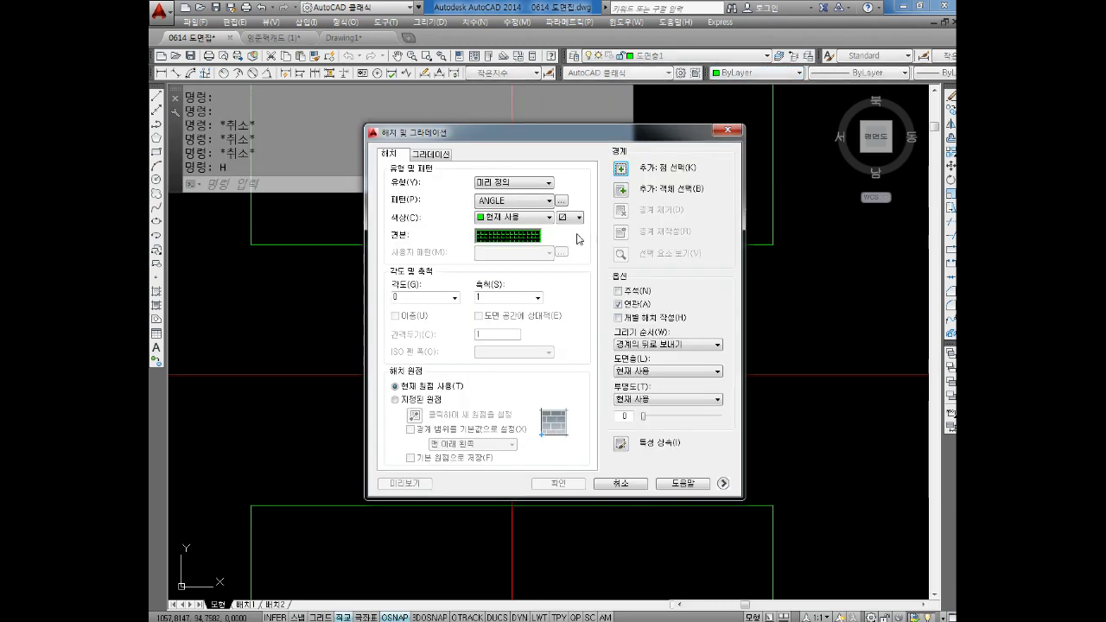
click(514, 244)
click(451, 243)
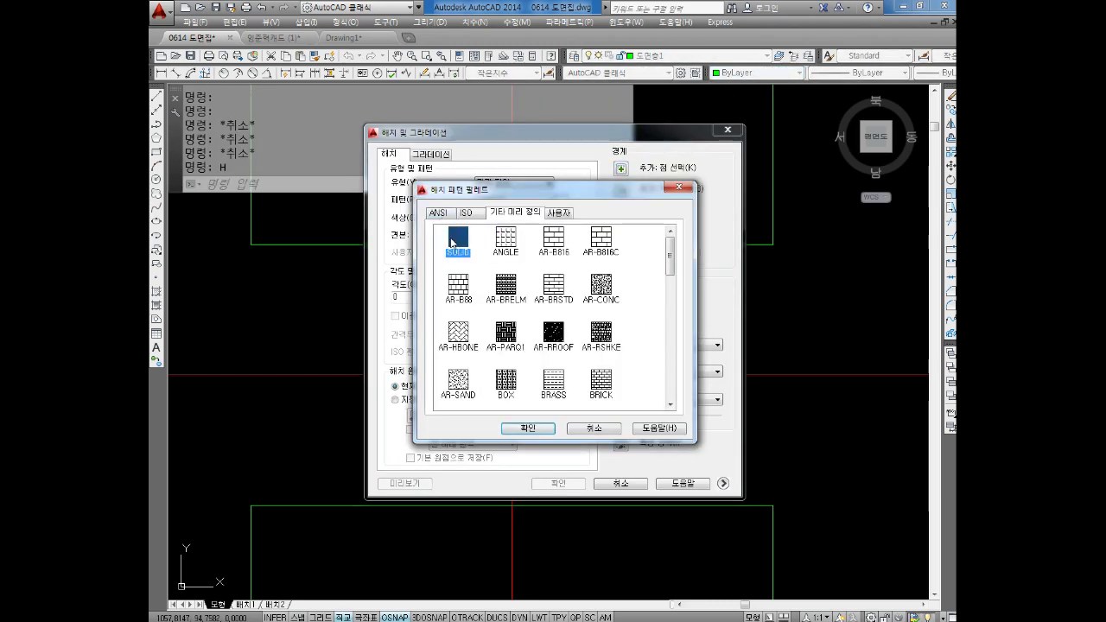
click(521, 432)
click(499, 219)
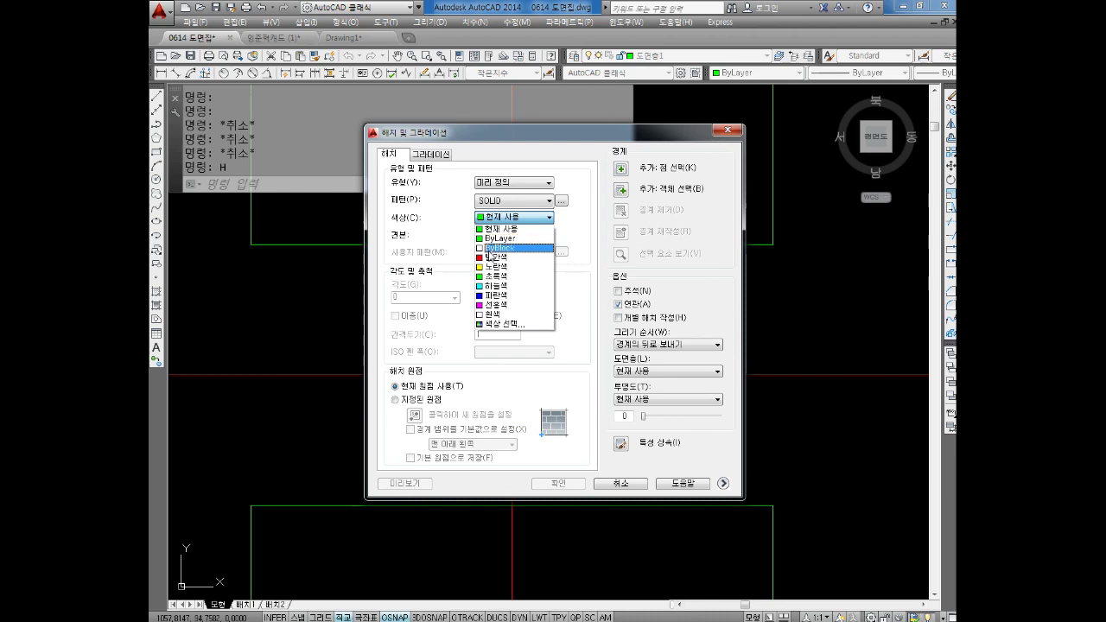
click(508, 250)
click(620, 168)
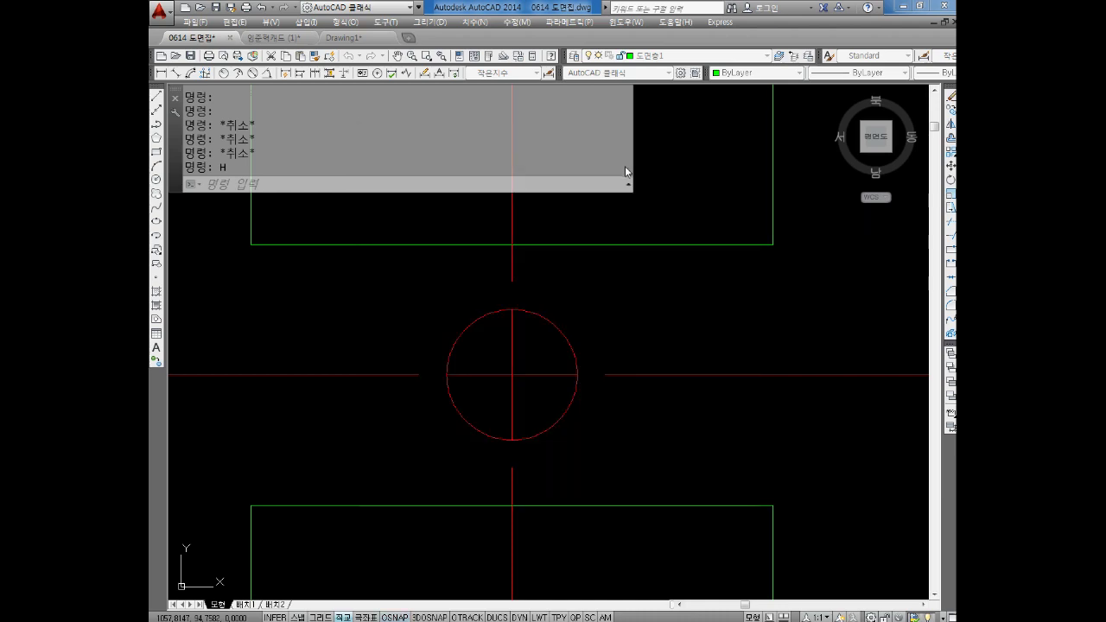
click(484, 367)
key(Return)
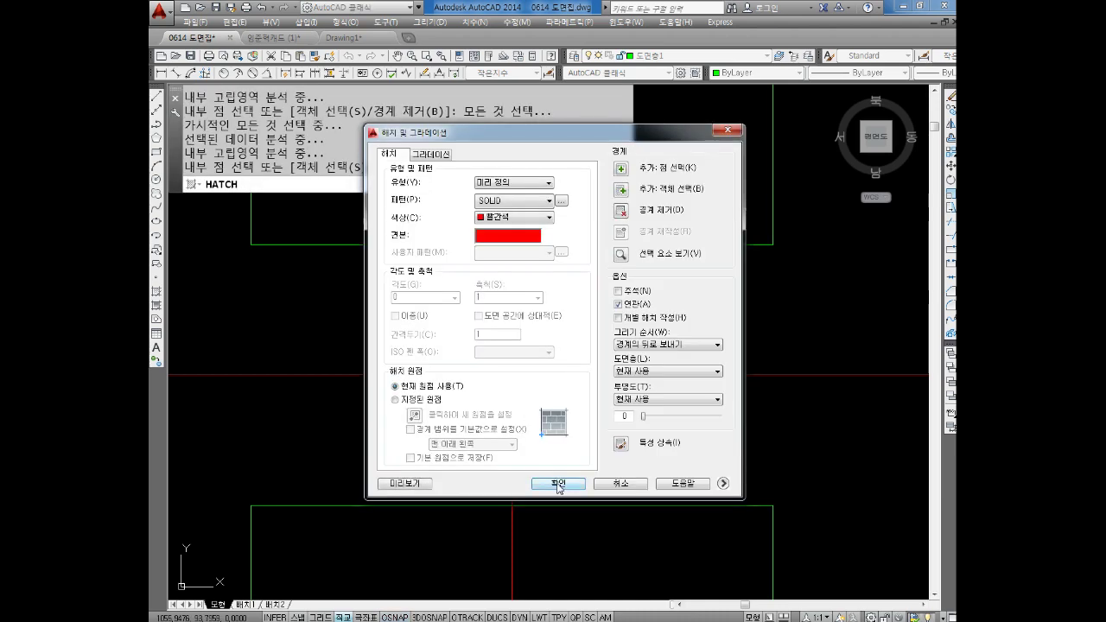
click(558, 484)
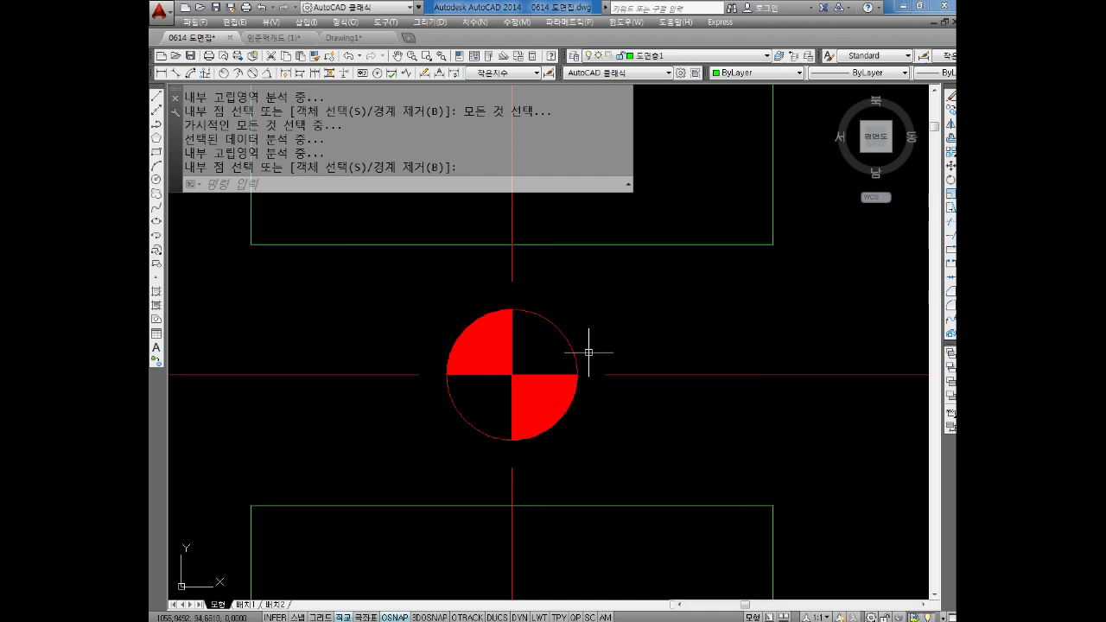
- Dimension the H's bottom edge with a 5 followed by two continued 4 widths
scroll(609, 363, down, 5)
scroll(628, 344, down, 2)
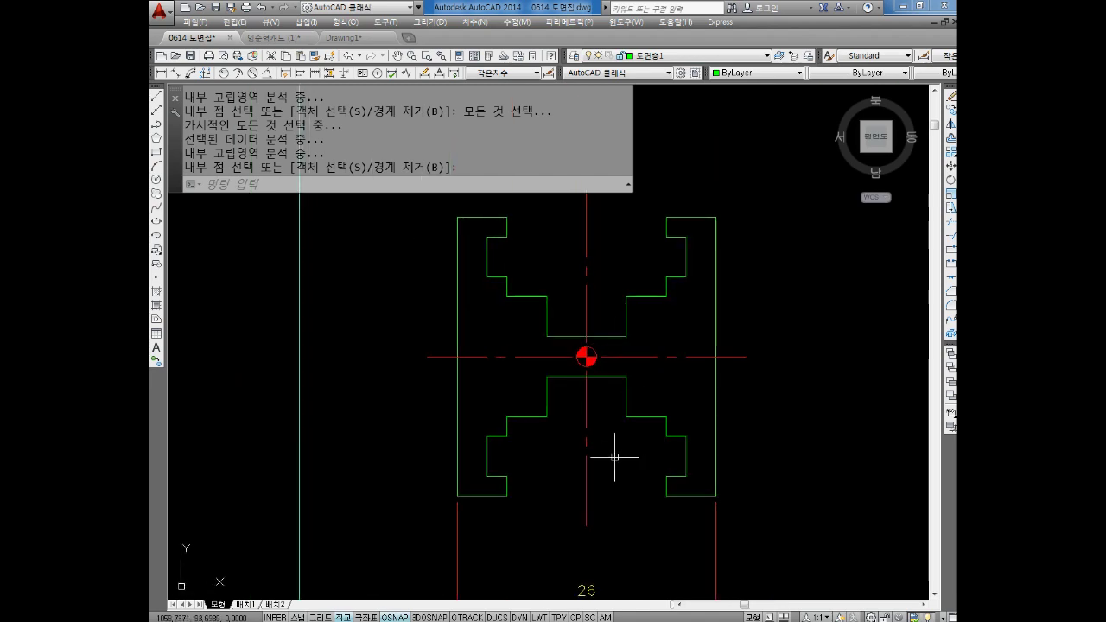
click(162, 73)
click(443, 424)
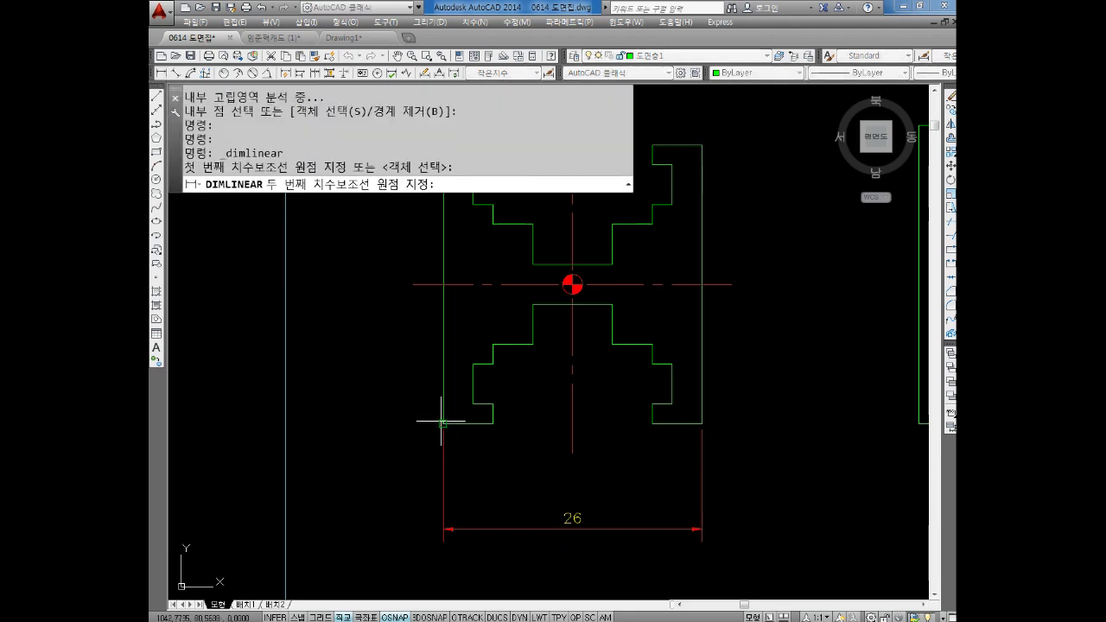
click(485, 424)
click(443, 485)
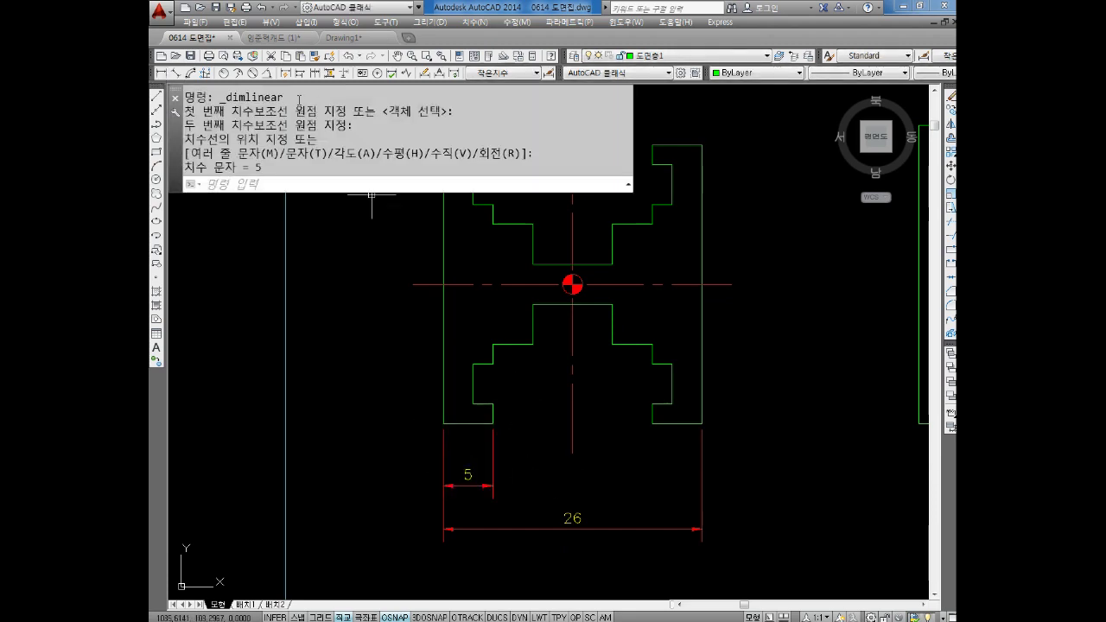
click(318, 74)
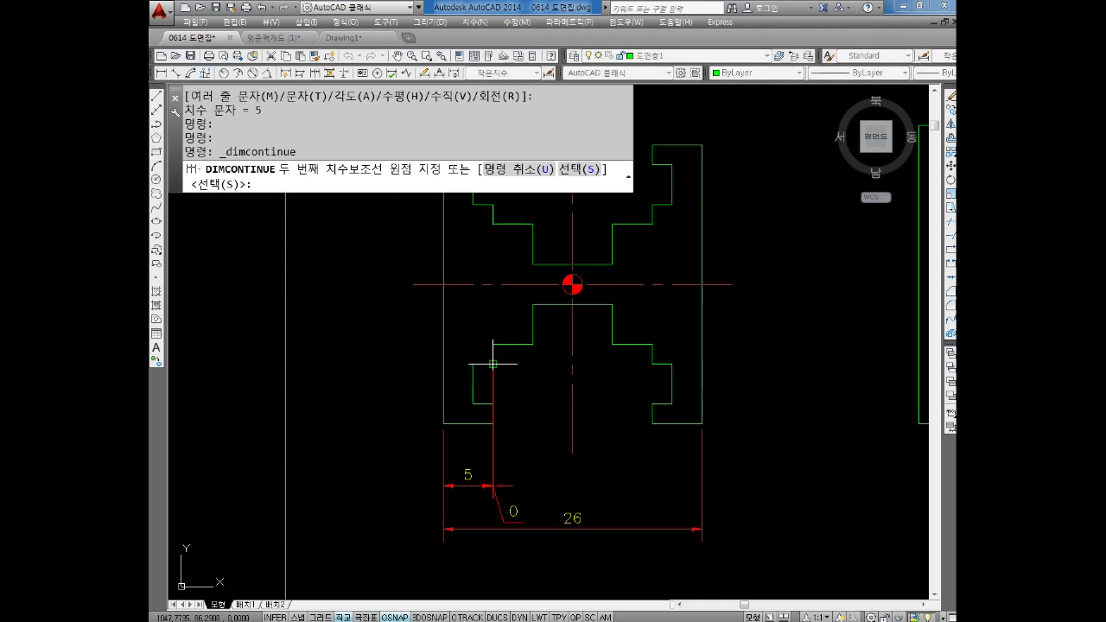
click(532, 344)
click(572, 453)
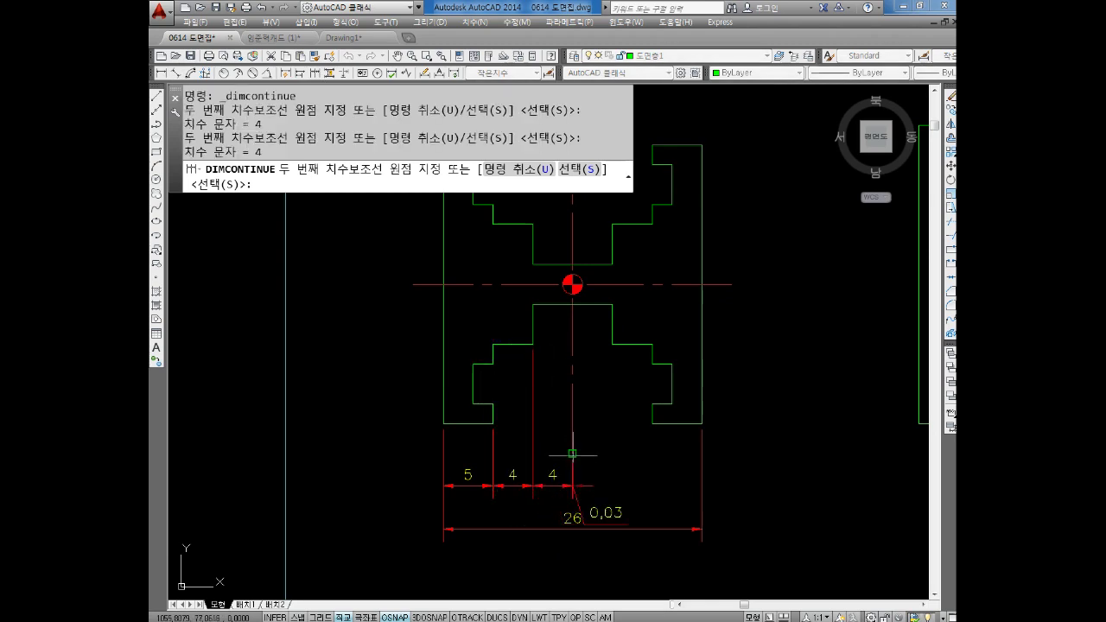
key(Escape)
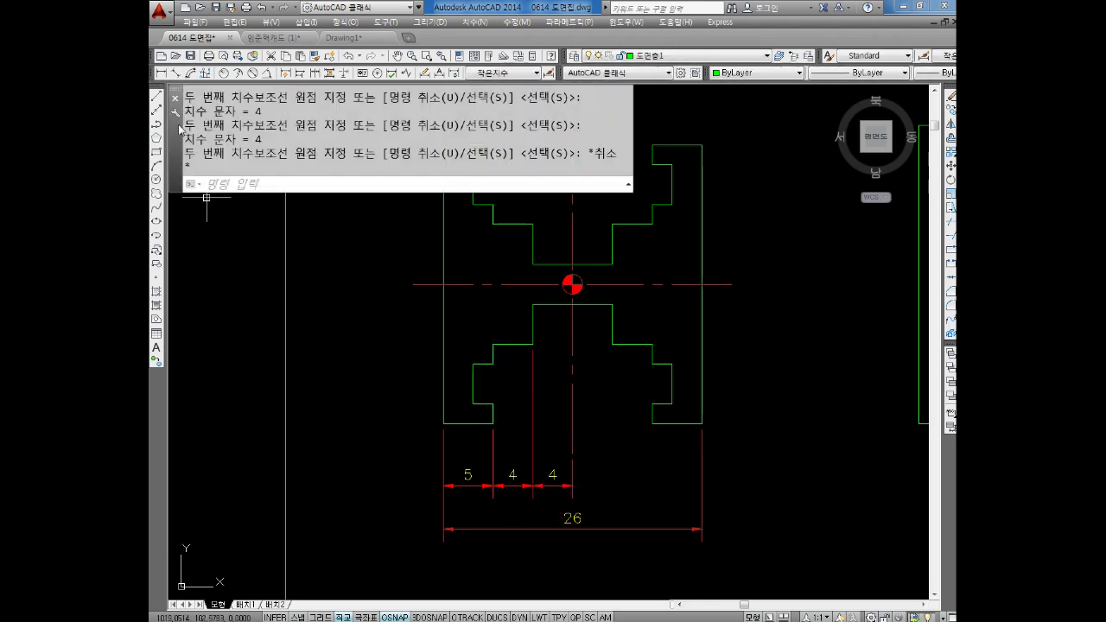
- Add a vertical 2 dimension on the H's lower step
click(161, 72)
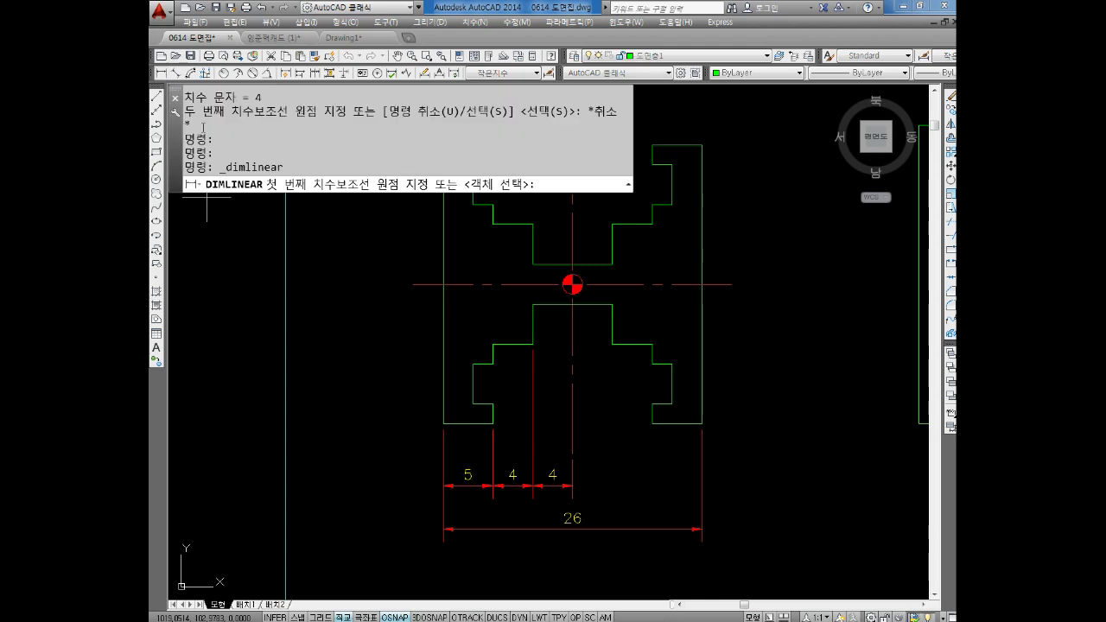
click(492, 423)
click(492, 402)
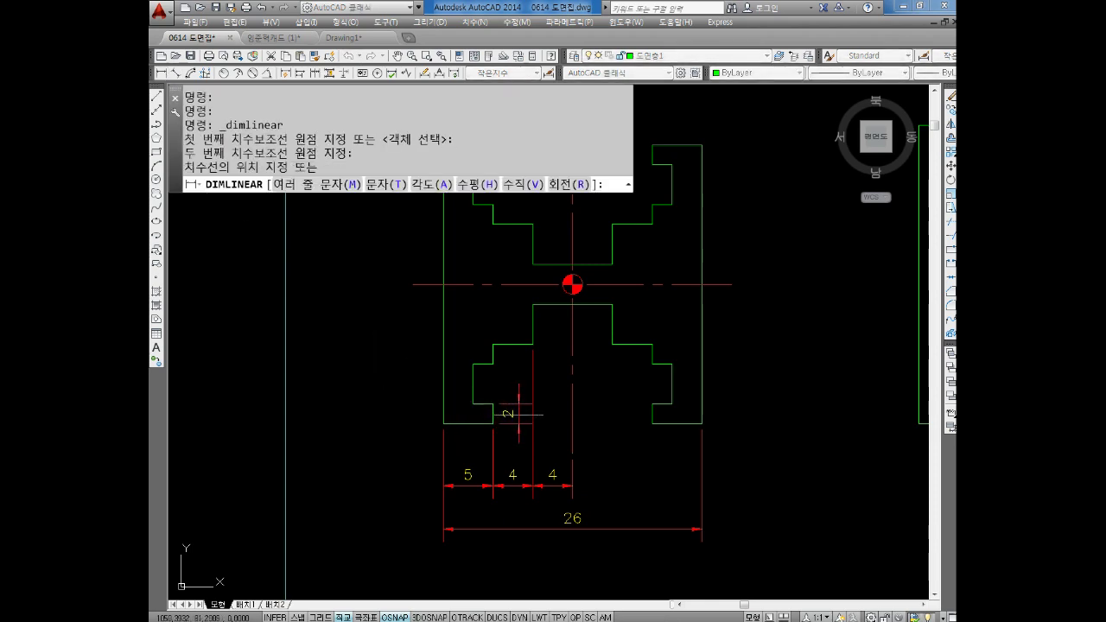
click(518, 414)
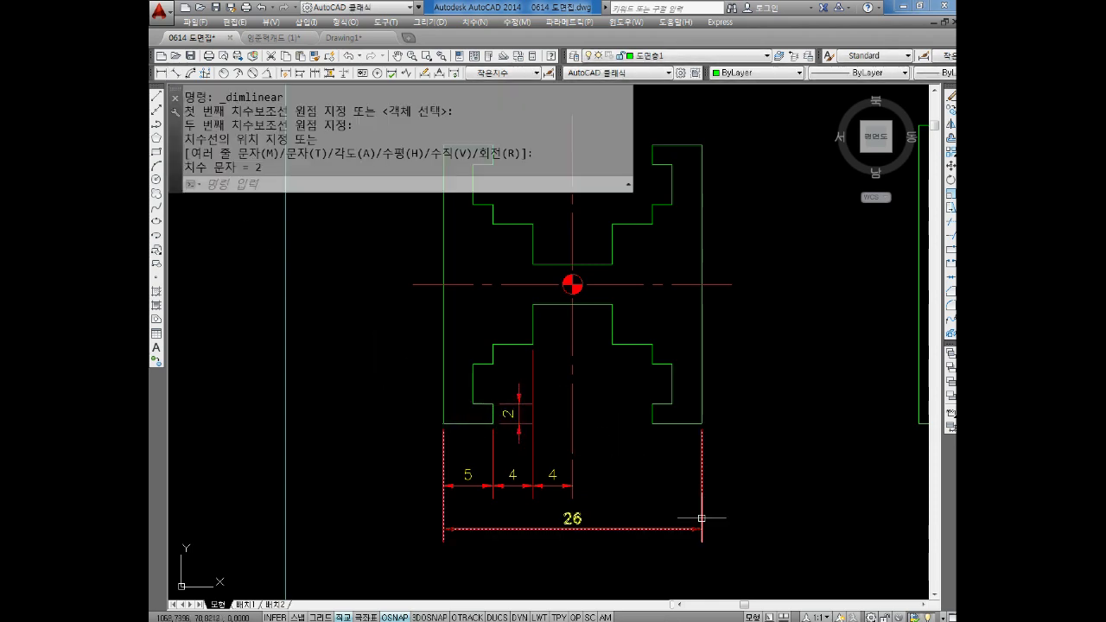
key(Escape)
key(Escape)
text(d)
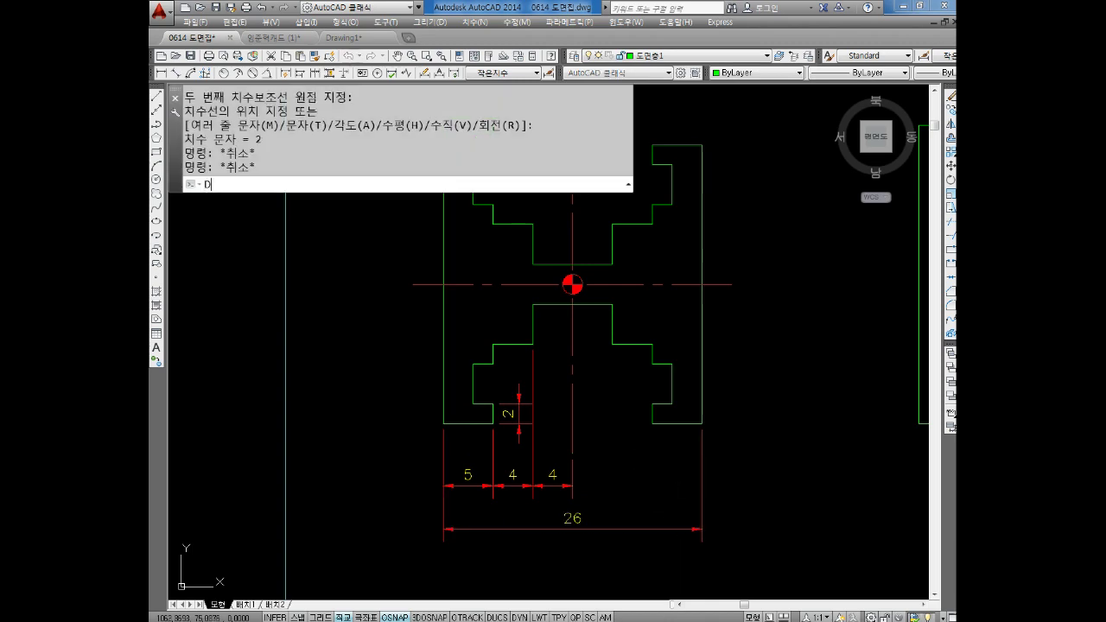
key(Return)
- Modify the 작은치수 style: extension 0.5, origin offset 0.5, text offset 0.3
click(708, 292)
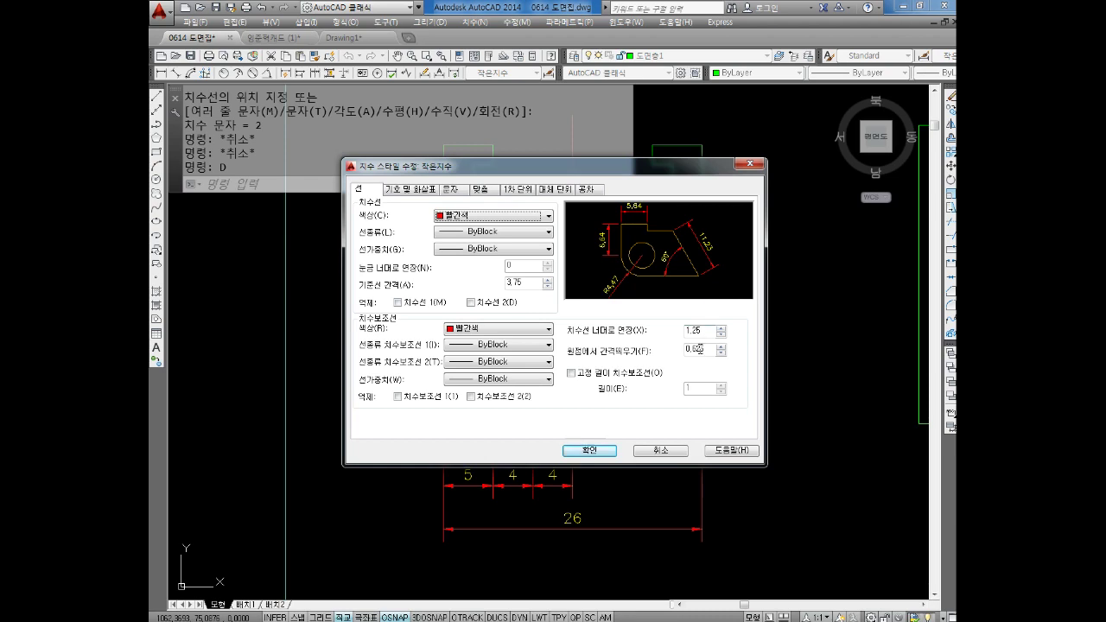
double_click(698, 331)
key(Tab)
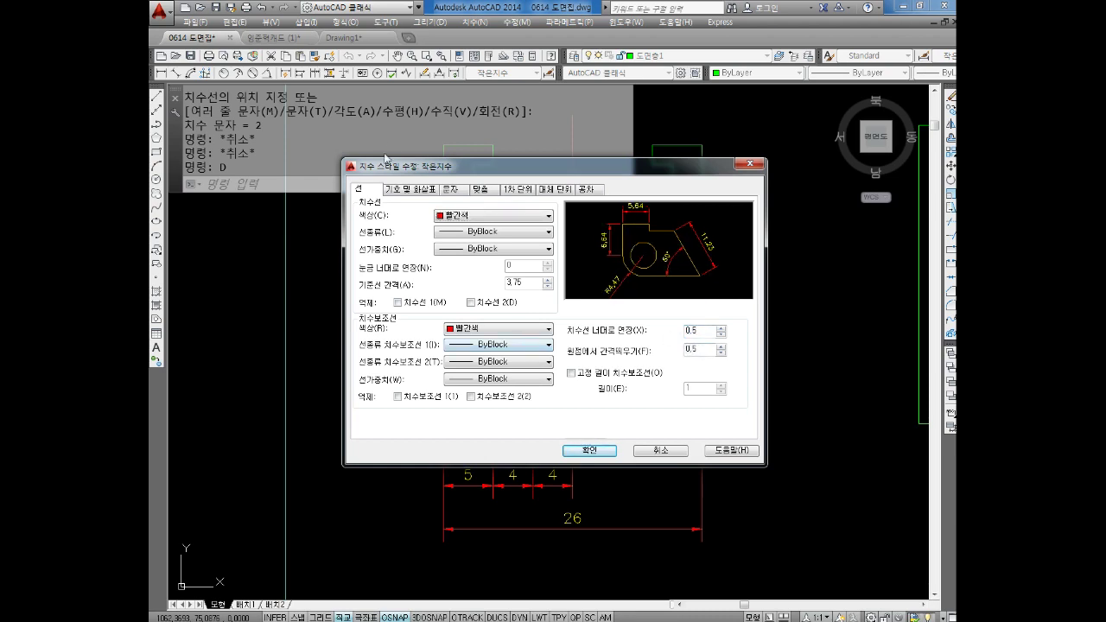
double_click(518, 284)
click(408, 189)
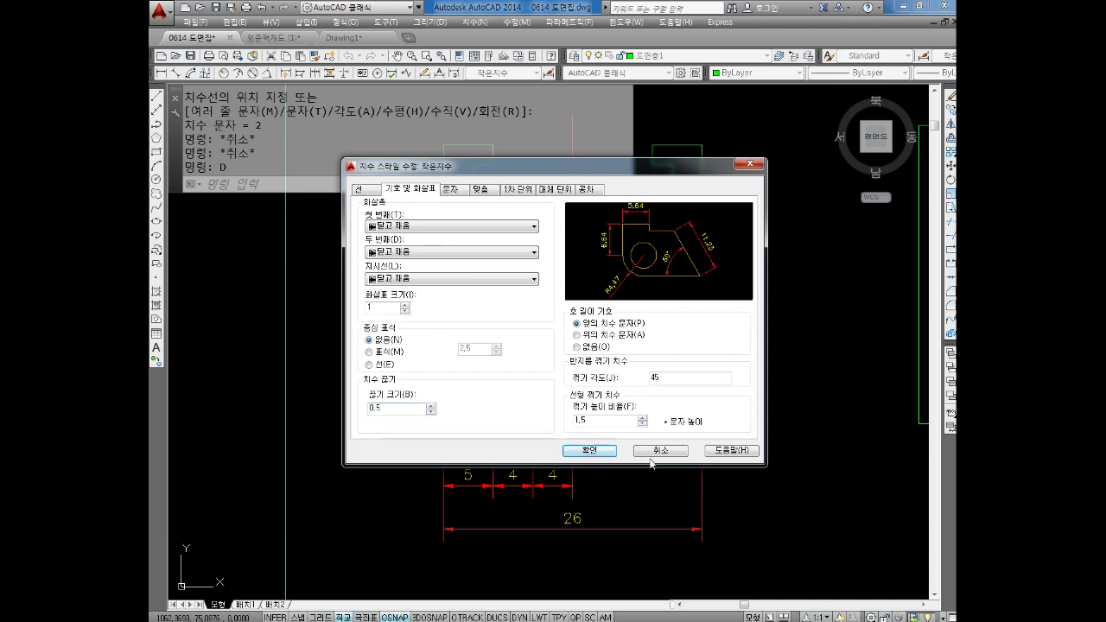
click(462, 191)
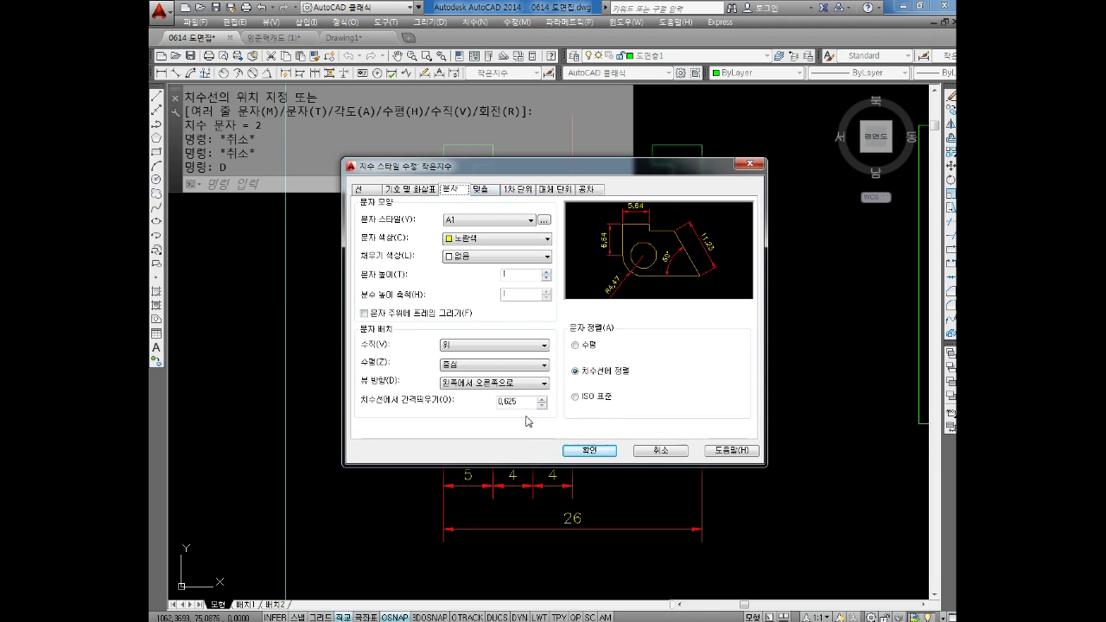
text(0.3)
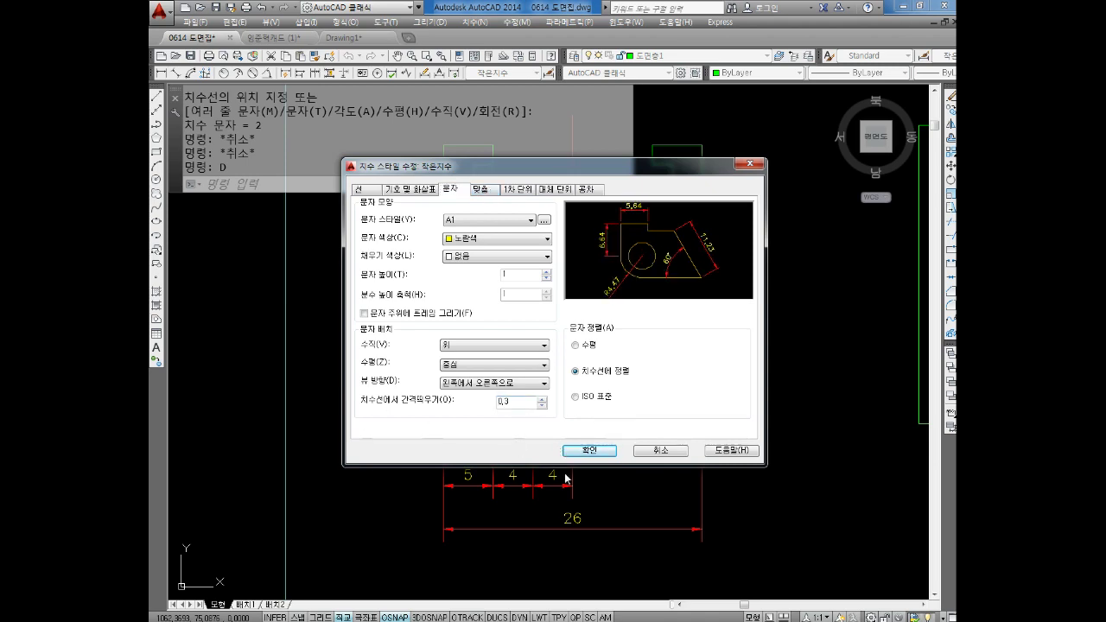
click(589, 451)
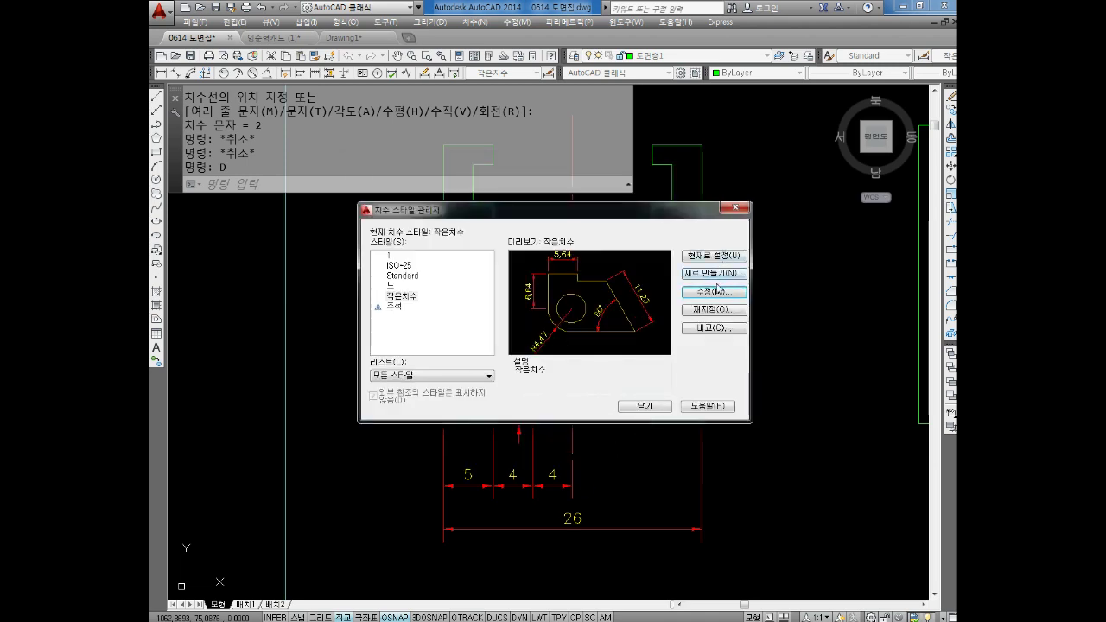
click(660, 414)
- Chain vertical dimensions up the H from the 2 and move the top 4 rightward
key(Escape)
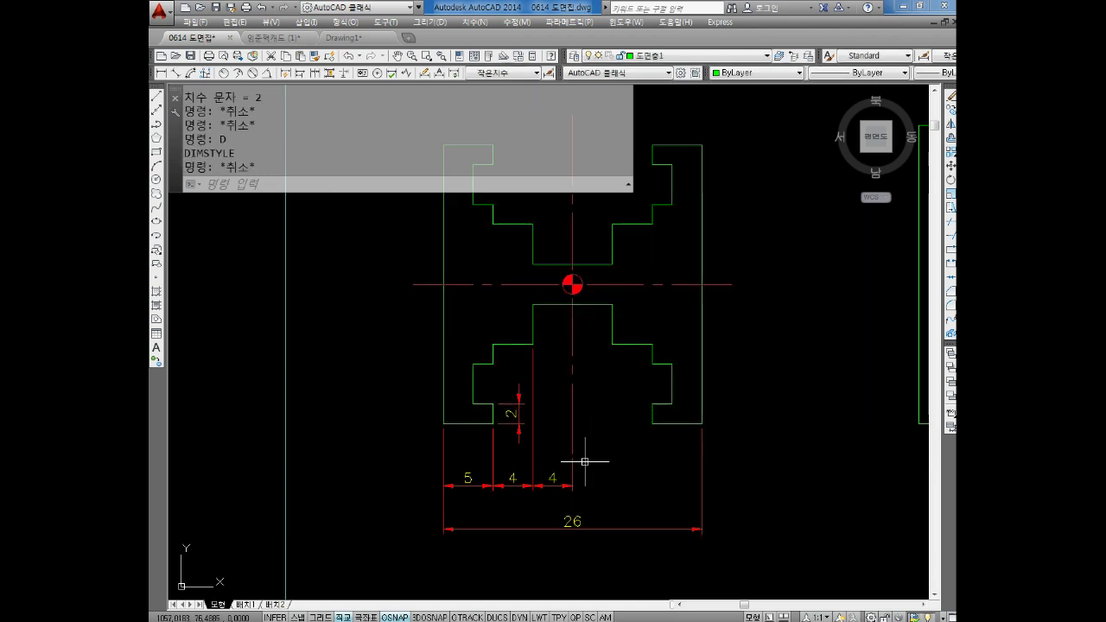
scroll(583, 462, up, 2)
key(Escape)
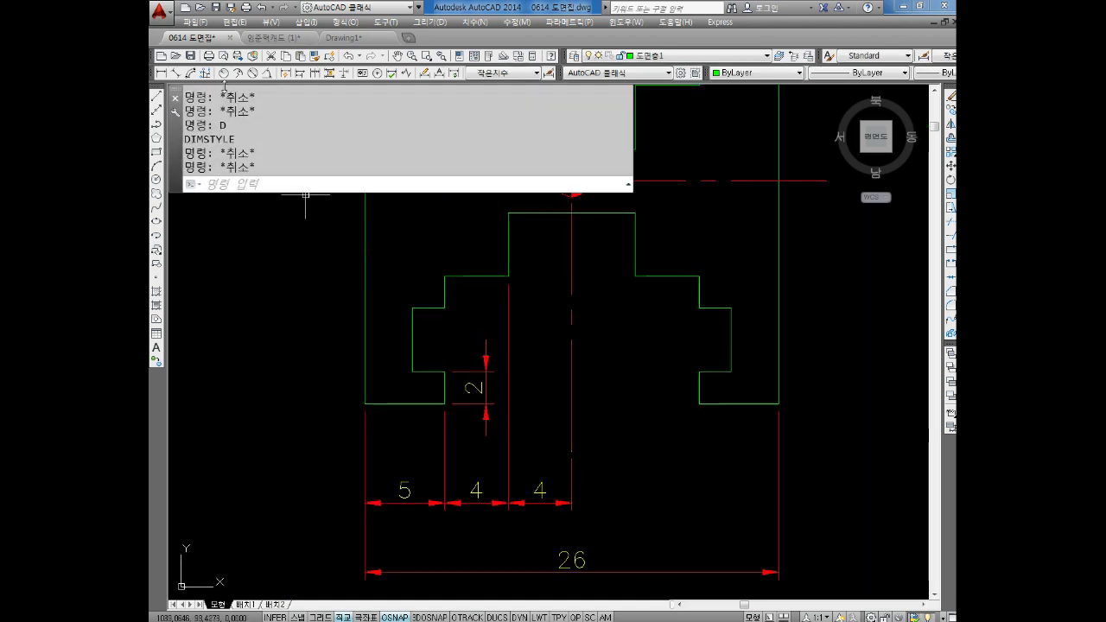
click(316, 78)
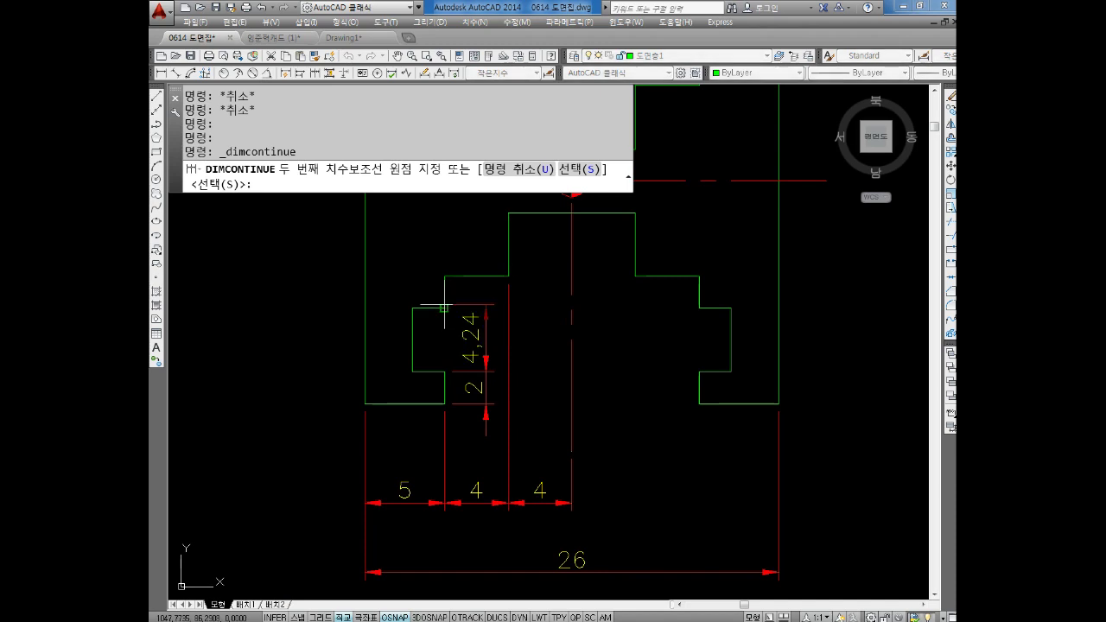
click(506, 309)
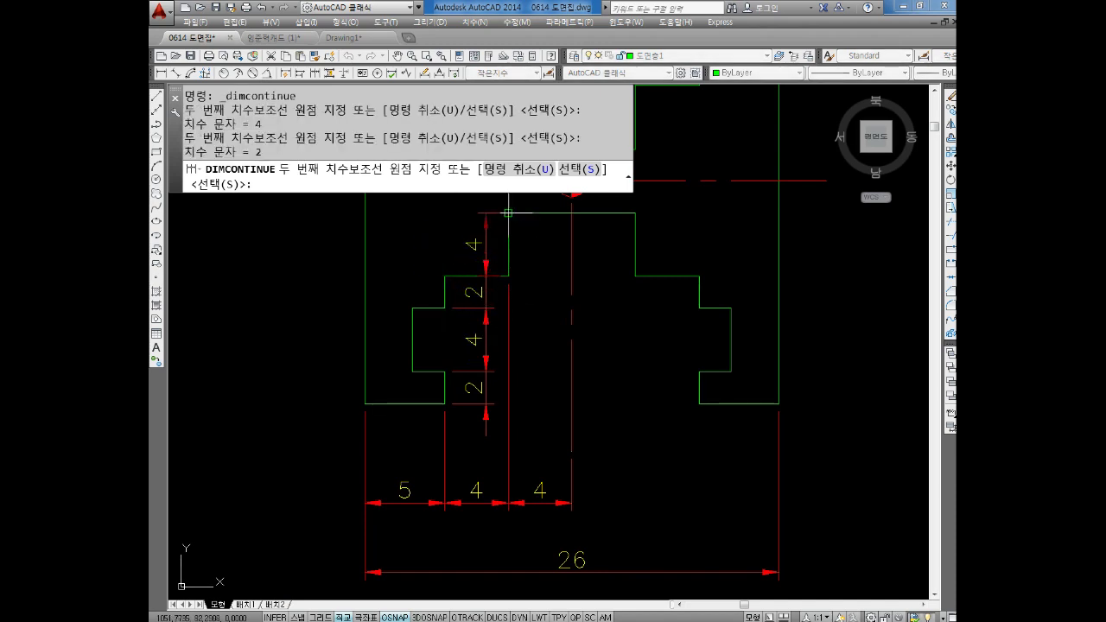
click(508, 213)
key(Escape)
click(485, 247)
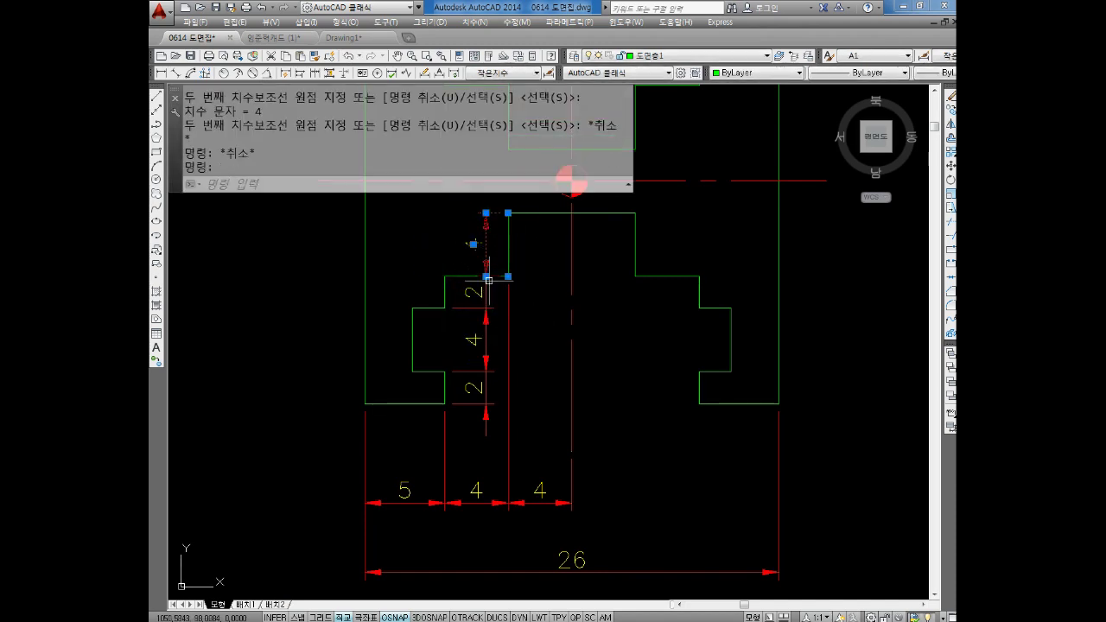
click(488, 280)
click(551, 268)
key(Escape)
- Add a horizontal 2 dimension across the H's top-left step
middle_drag(467, 310, 465, 328)
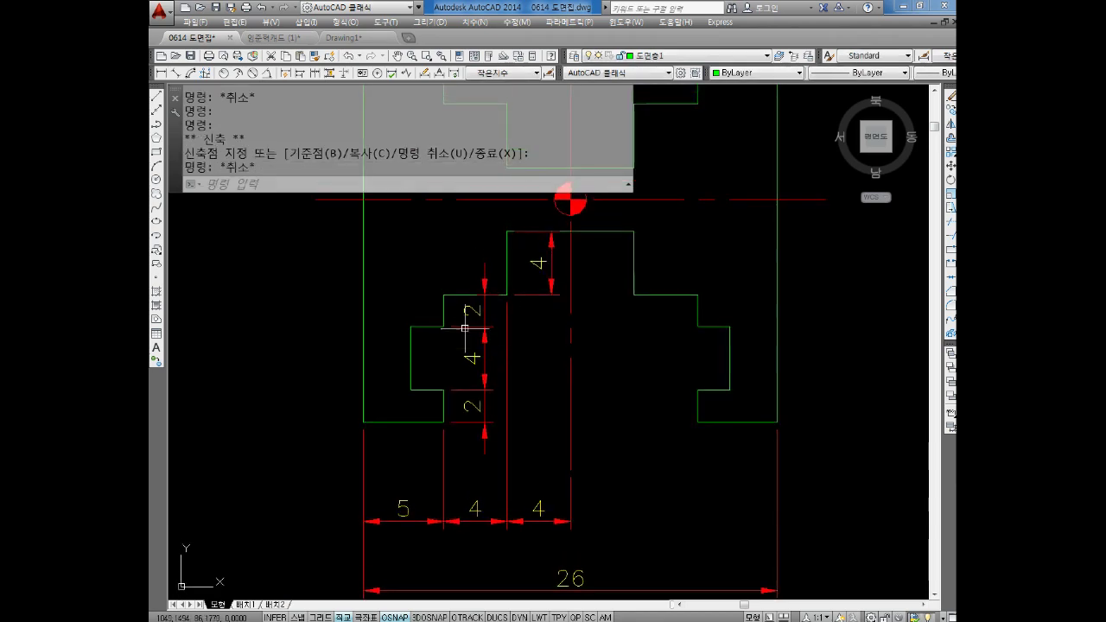
key(Escape)
click(161, 73)
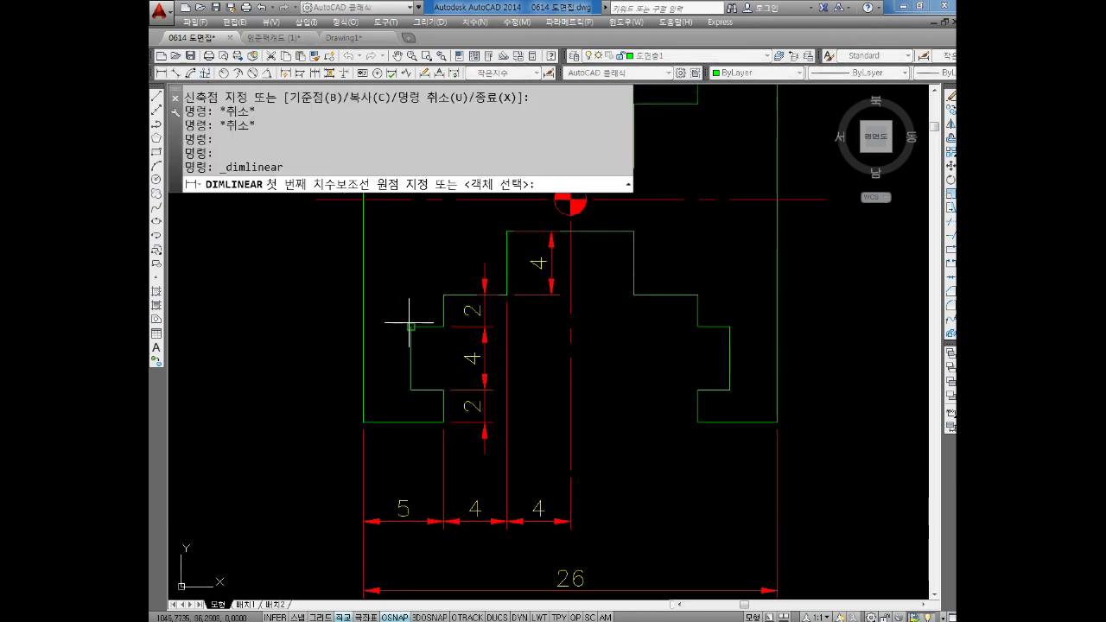
click(410, 326)
click(444, 295)
click(423, 259)
key(Escape)
middle_drag(501, 300, 499, 311)
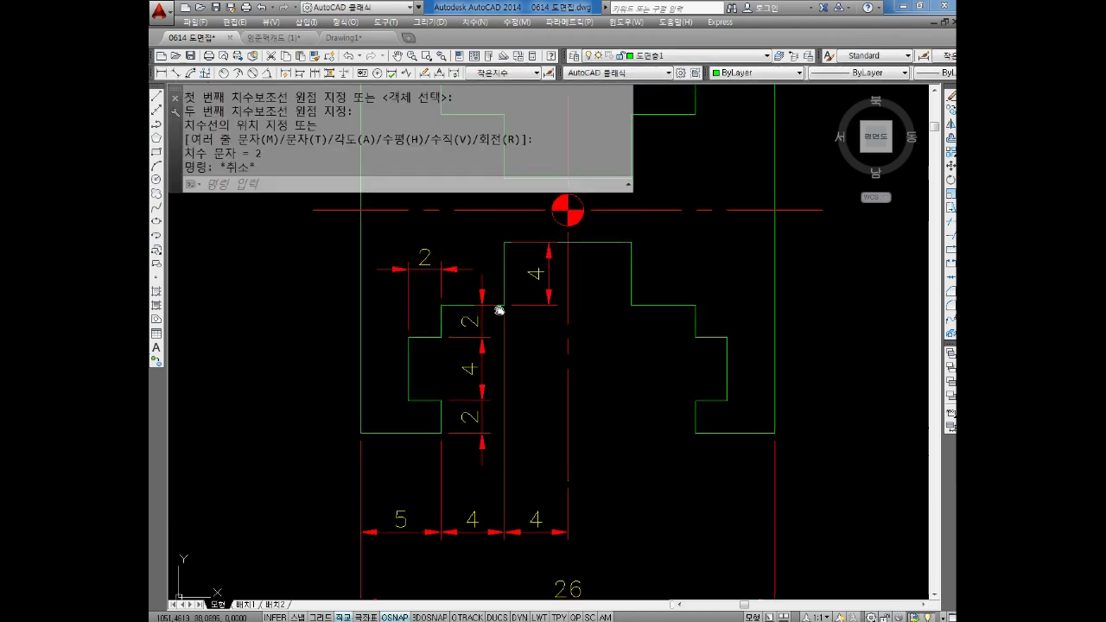
key(Return)
key(Escape)
key(Escape)
scroll(553, 373, down, 2)
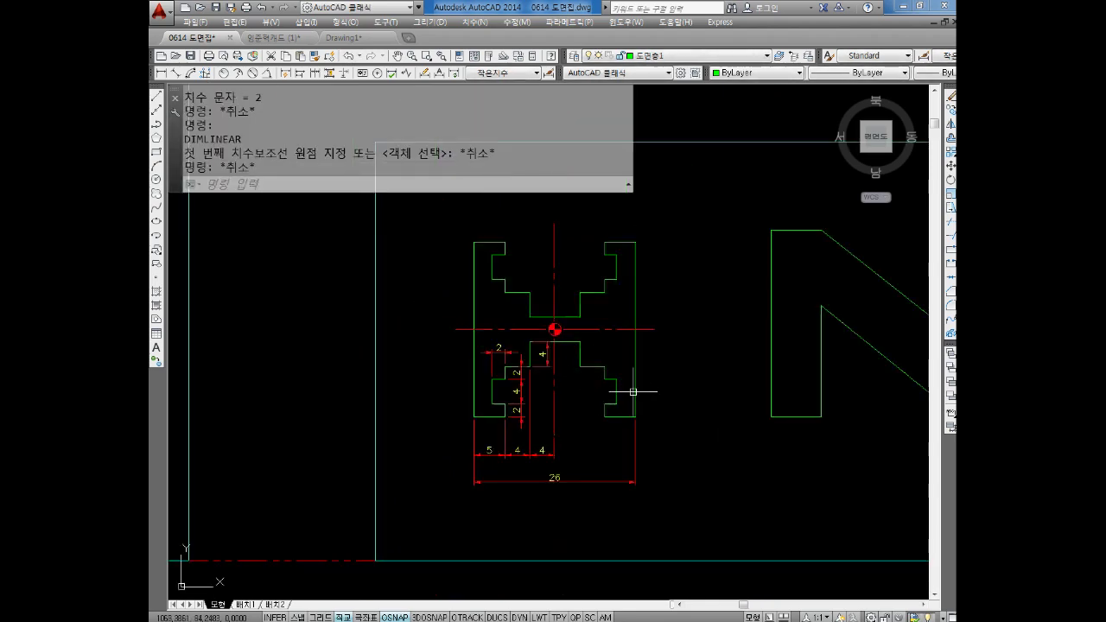
middle_drag(672, 389, 617, 381)
key(Escape)
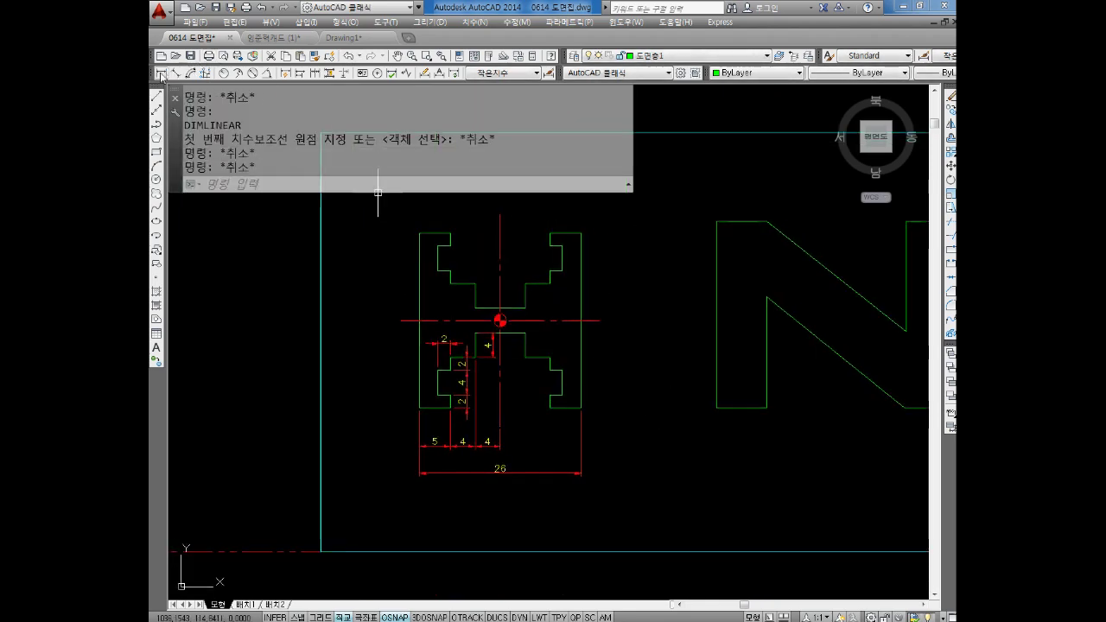
- Dimension the H's overall 28 height on its right side and move it closer
click(161, 73)
click(581, 233)
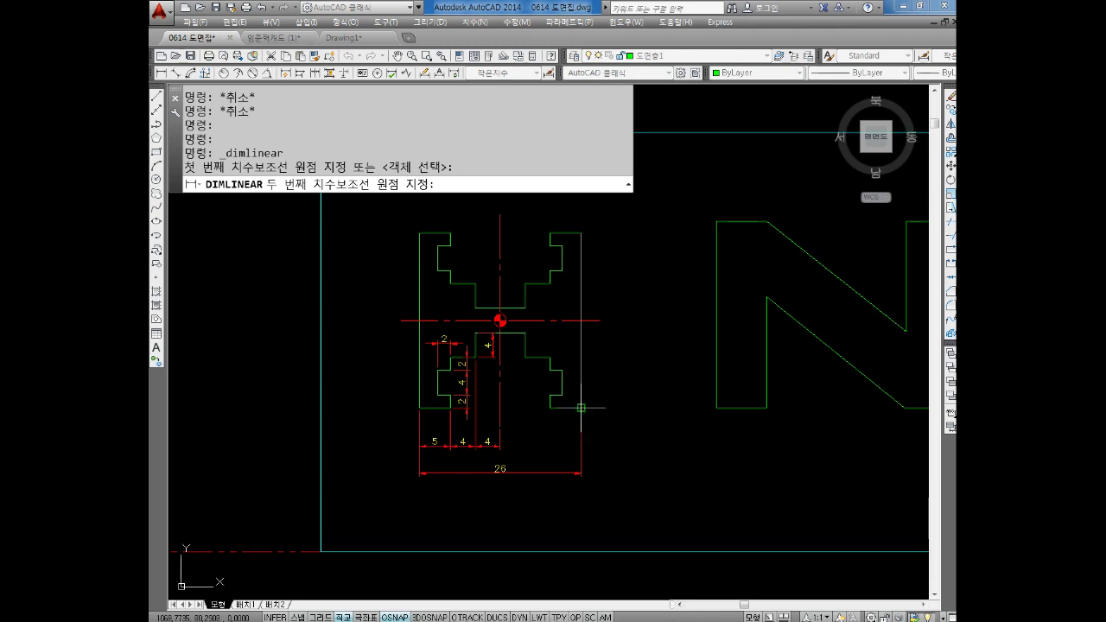
click(581, 406)
click(626, 372)
key(Escape)
key(Escape)
click(624, 322)
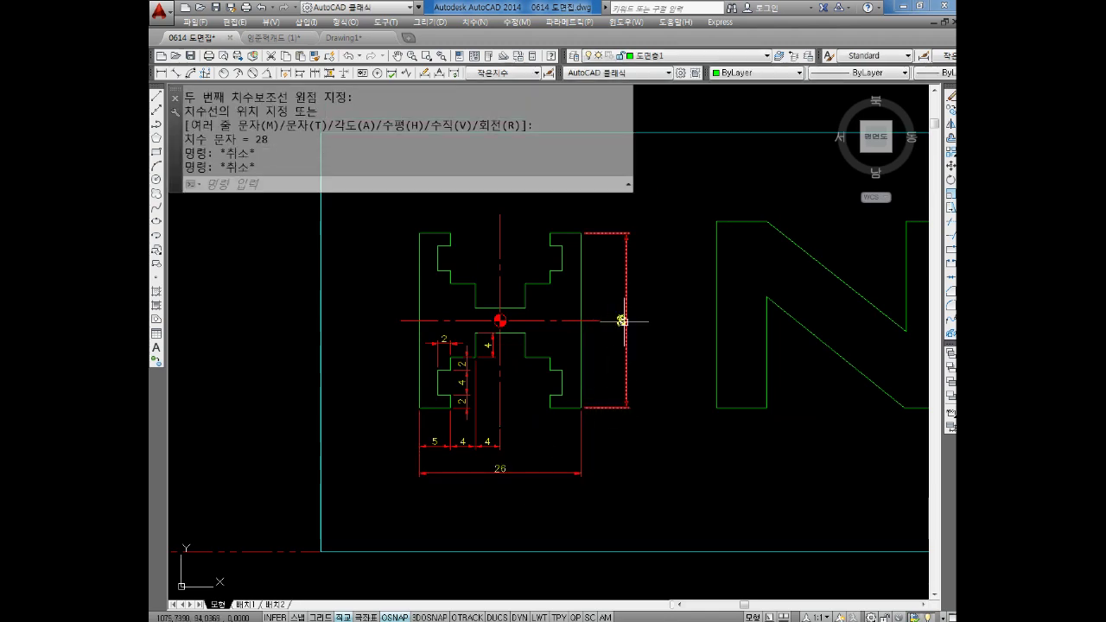
click(626, 407)
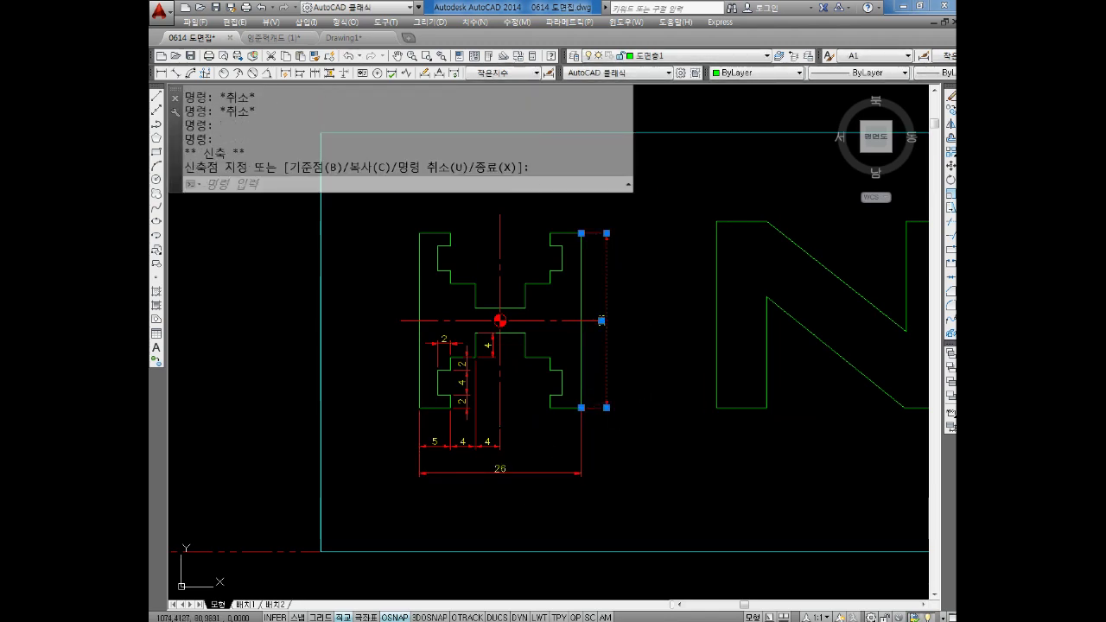
click(608, 380)
key(Escape)
scroll(499, 322, up, 2)
middle_drag(620, 357, 611, 393)
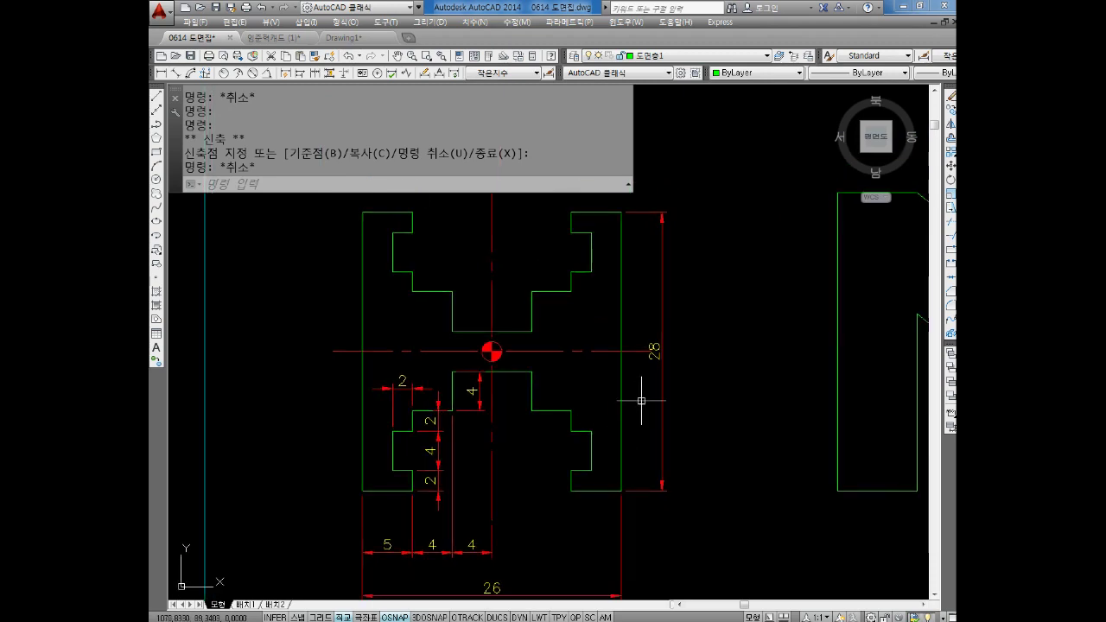
- Add a 4 dimension from the centreline to the H's inner edge
key(Escape)
click(161, 73)
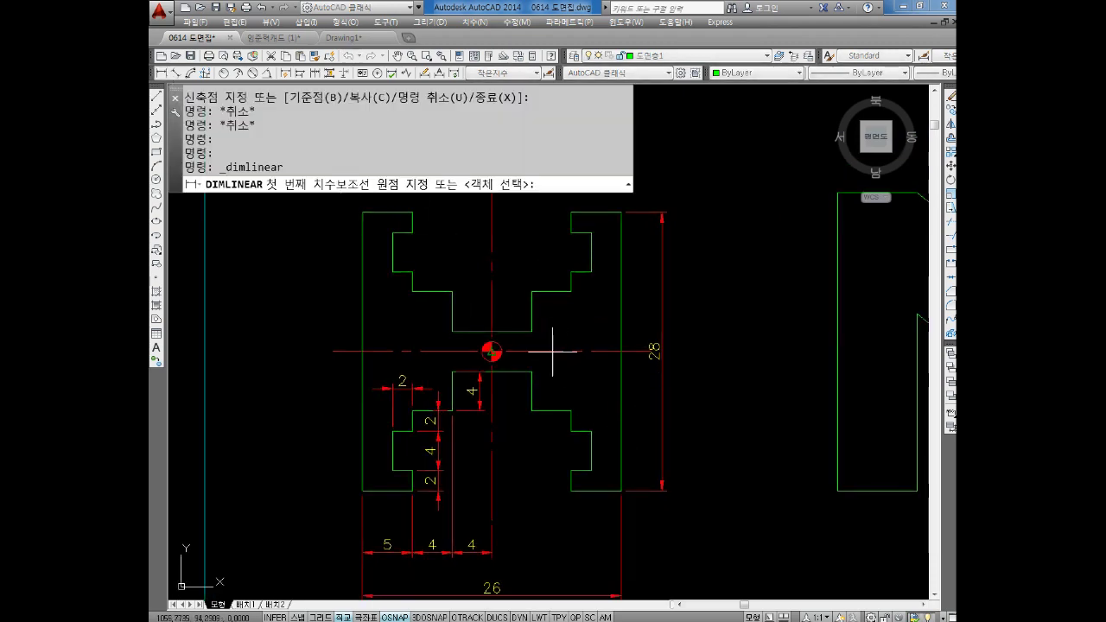
click(530, 332)
click(531, 372)
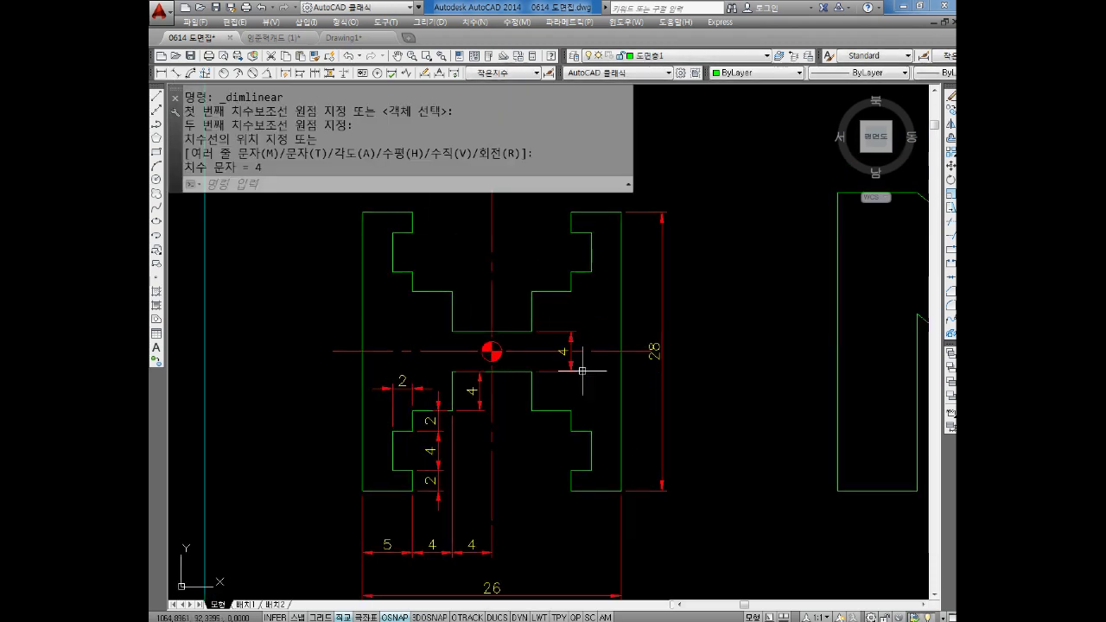
click(570, 353)
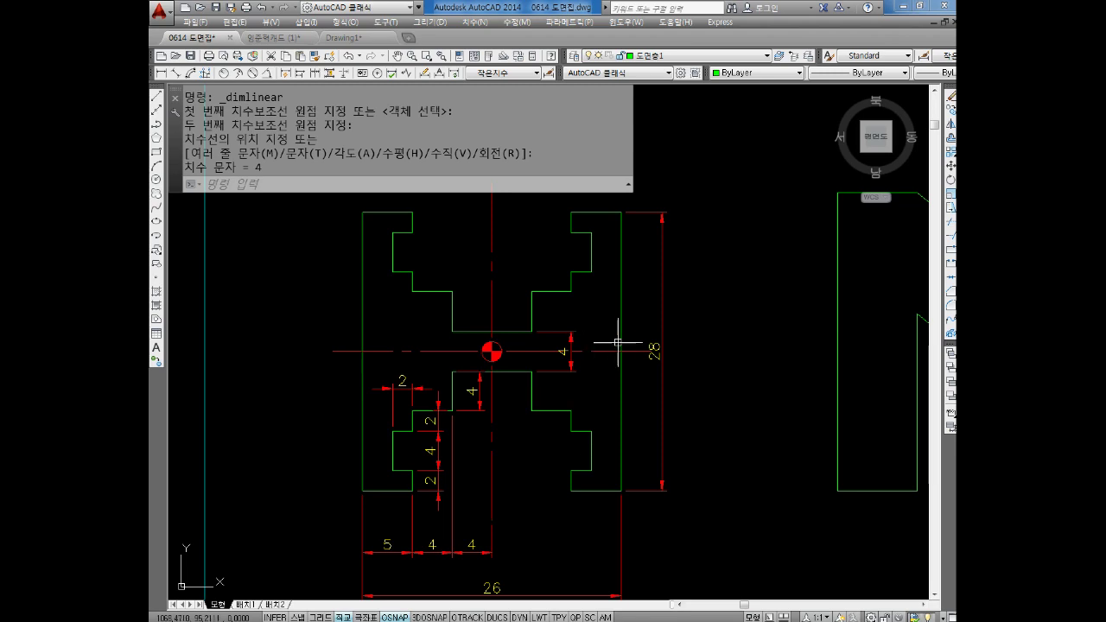
- Zoom and pan around the H to review its dimensions near the centre mark
scroll(618, 343, down, 2)
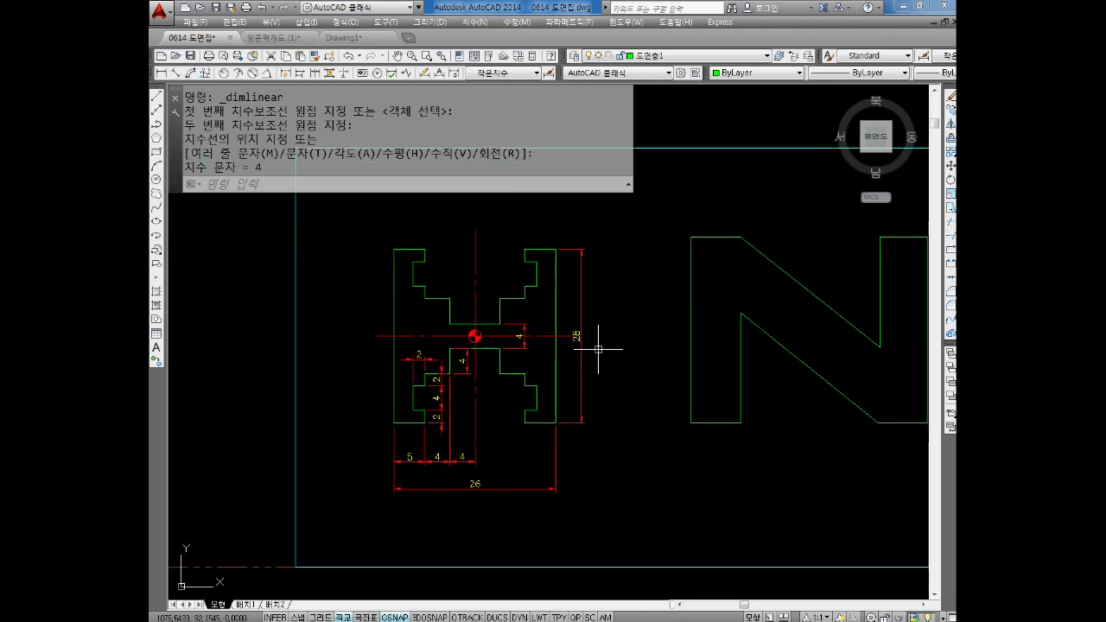
scroll(598, 349, up, 4)
click(571, 540)
click(572, 536)
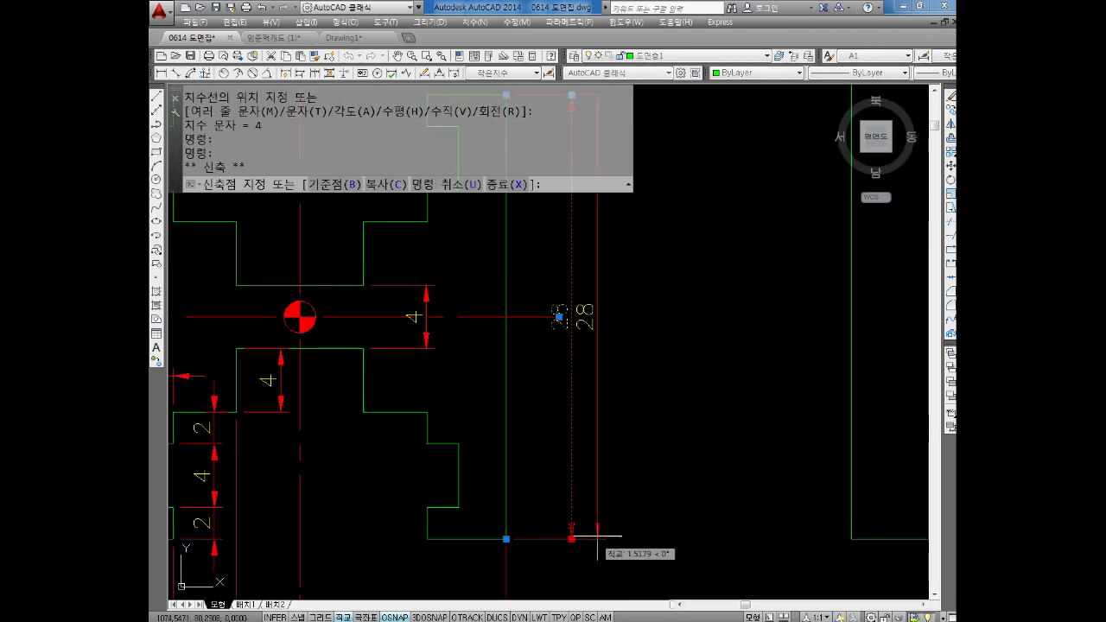
key(Escape)
scroll(646, 445, down, 4)
scroll(506, 469, down, 2)
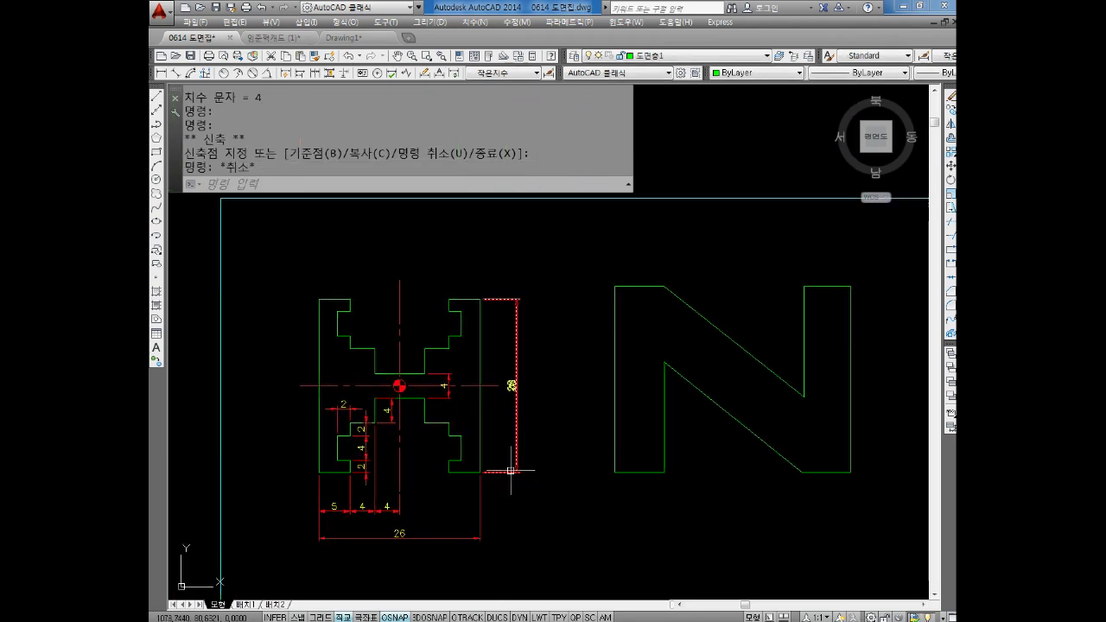
key(Escape)
scroll(517, 406, down, 1)
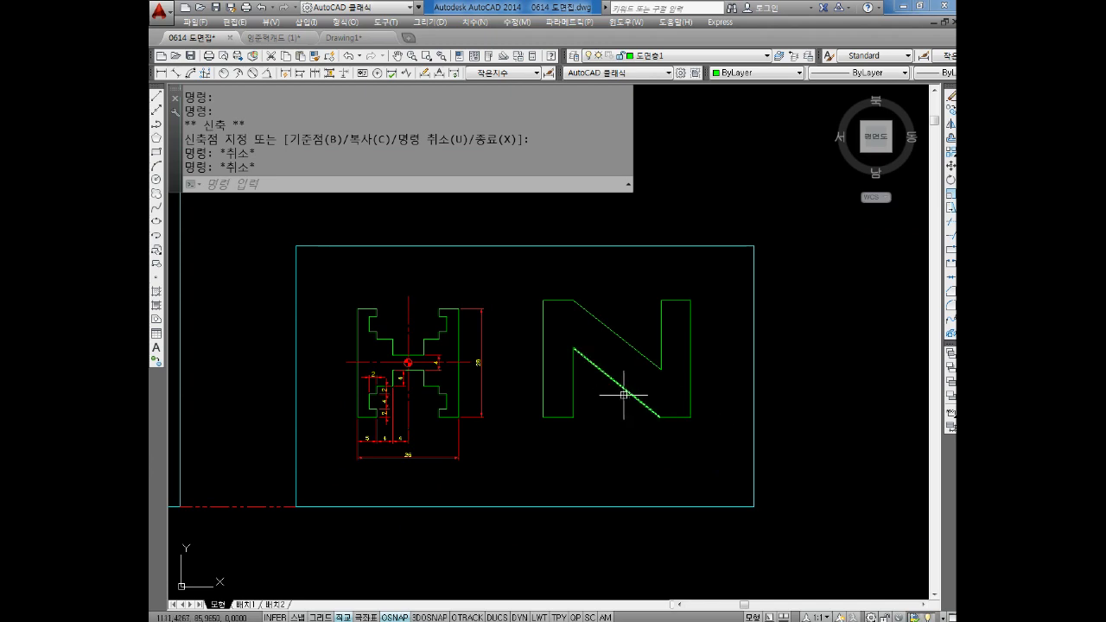
middle_drag(630, 388, 598, 390)
scroll(601, 396, up, 2)
middle_drag(540, 414, 593, 370)
key(Escape)
key(Escape)
scroll(296, 308, up, 3)
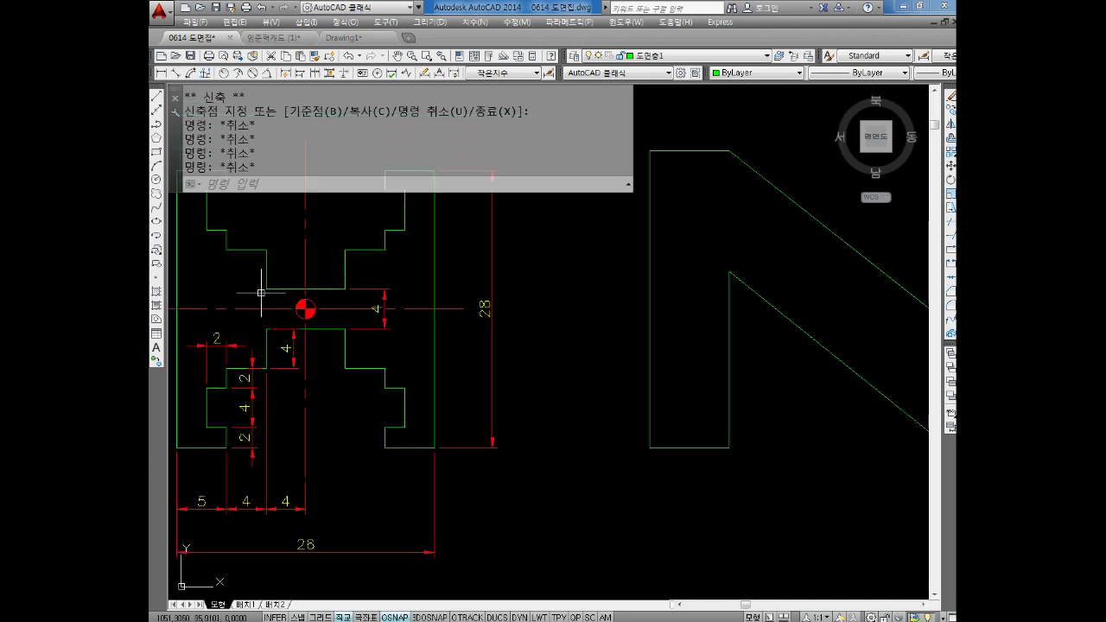
scroll(338, 328, up, 2)
scroll(375, 333, up, 2)
key(Escape)
key(Escape)
- Copy the H's red centre mark's circle, hatch and lines, using its centre as base point
text(co)
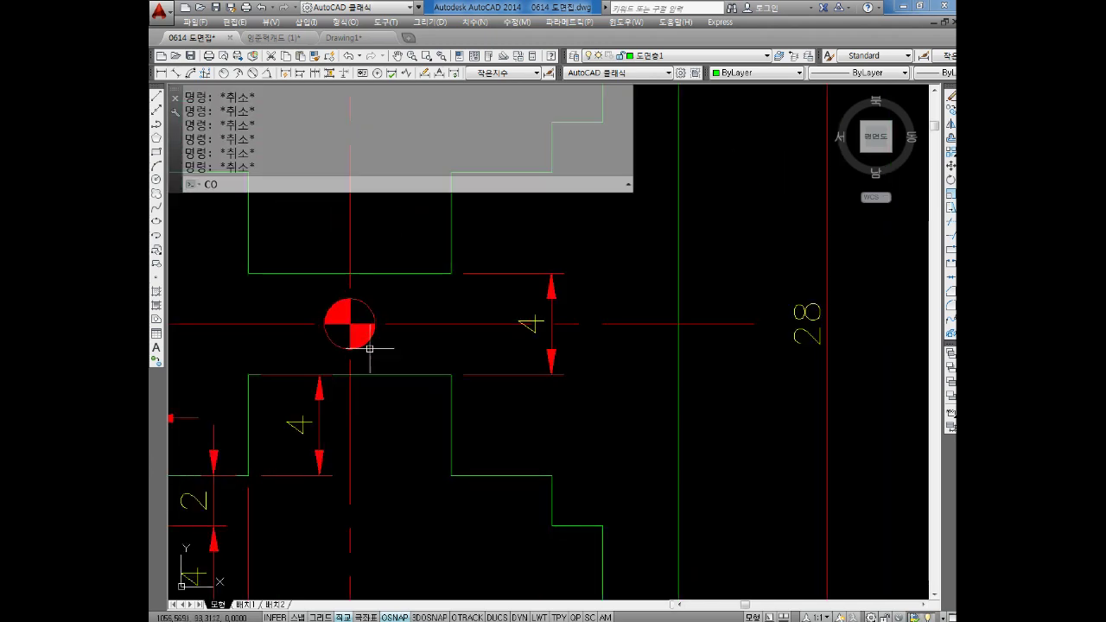
key(Return)
drag(376, 344, 356, 317)
click(357, 322)
click(359, 335)
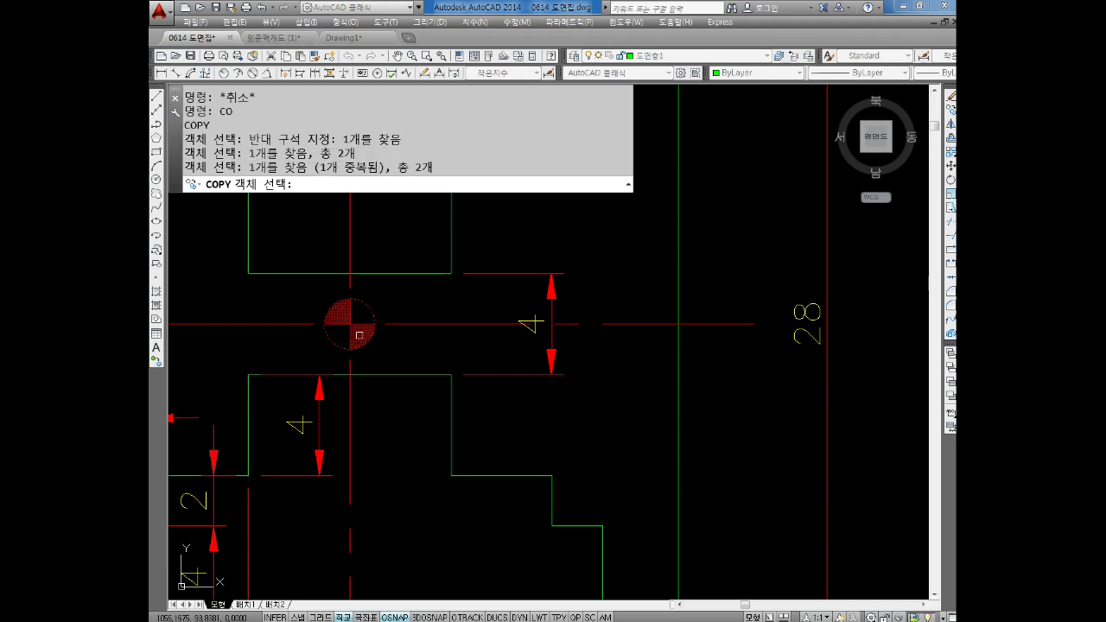
click(359, 327)
click(348, 316)
key(Return)
click(350, 324)
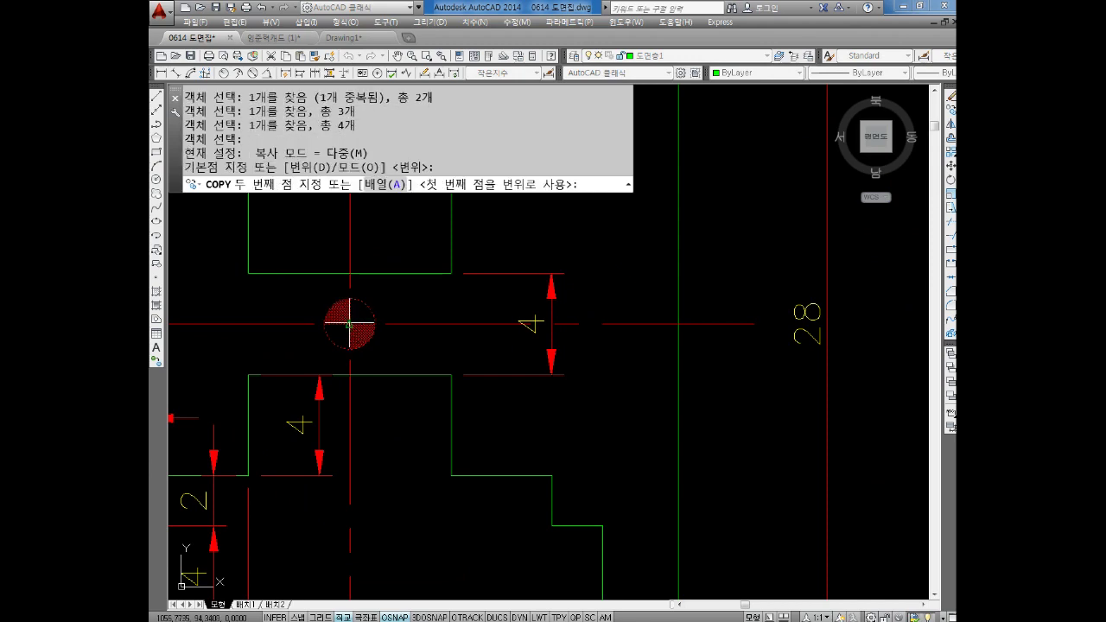
- Place the centre mark copy at the N's lower-left corner with ortho turned off
scroll(501, 389, down, 6)
middle_drag(621, 421, 389, 413)
key(F8)
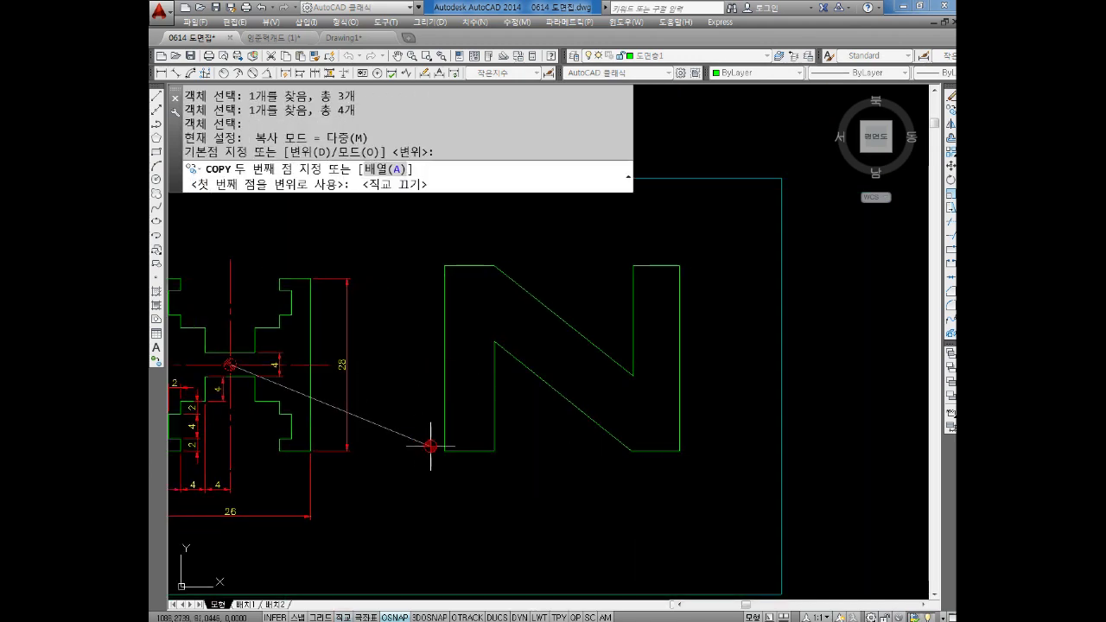
click(445, 451)
key(Escape)
scroll(445, 451, up, 8)
scroll(464, 444, down, 5)
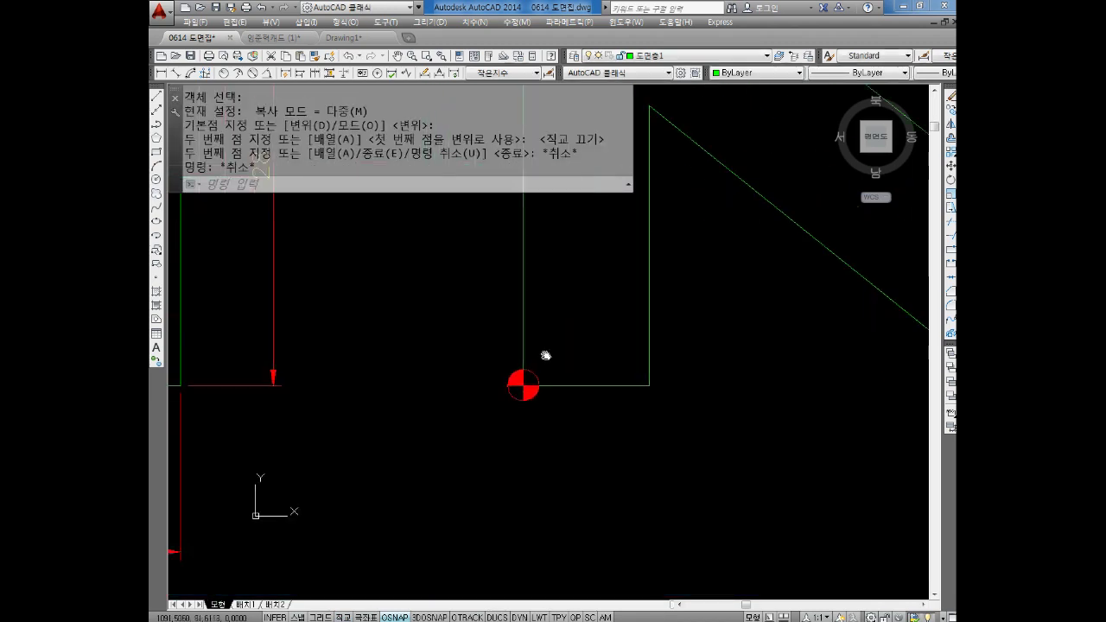
scroll(544, 358, down, 3)
scroll(402, 417, up, 2)
scroll(396, 397, up, 2)
scroll(391, 379, up, 2)
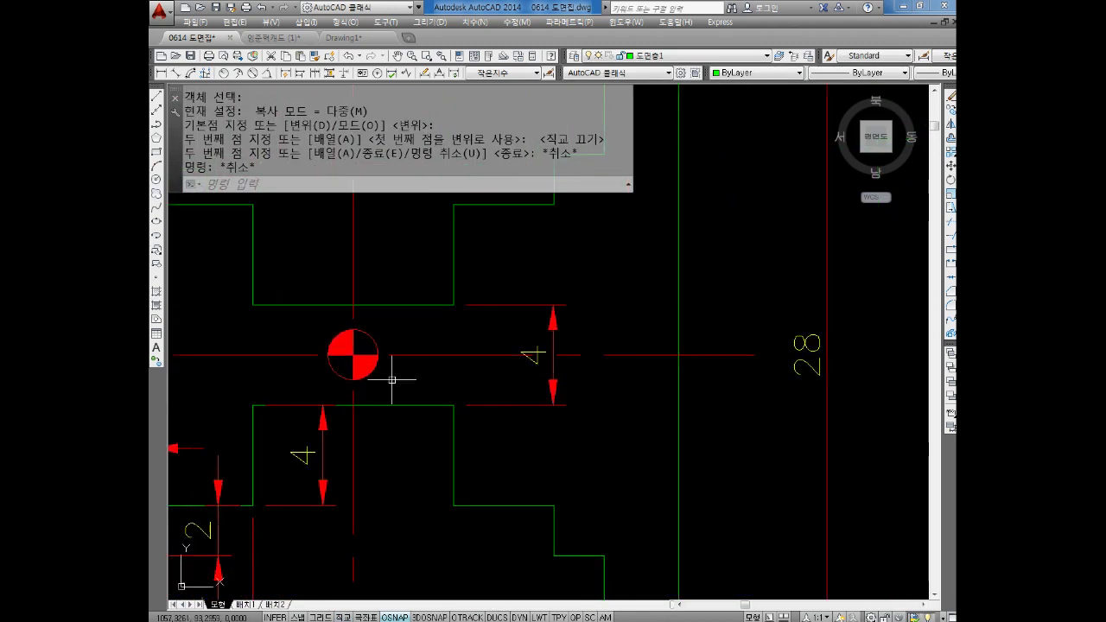
scroll(376, 381, up, 2)
key(Escape)
key(Escape)
- Draw a multiline text box beside the centre mark with 1.5 height and yellow colour
text(MT)
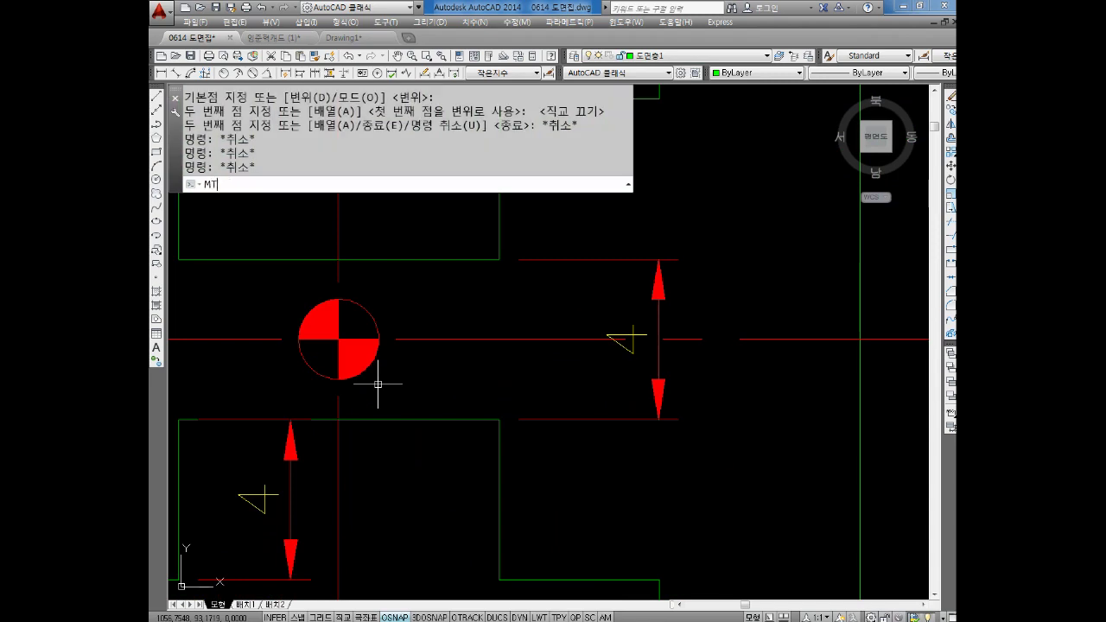
key(Return)
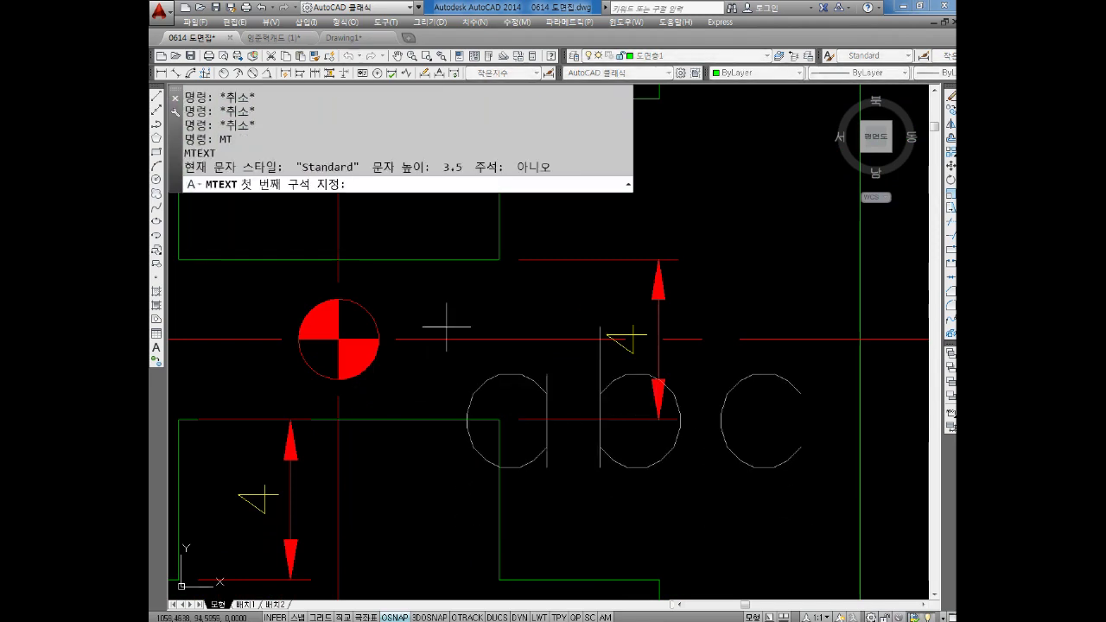
click(396, 358)
click(600, 499)
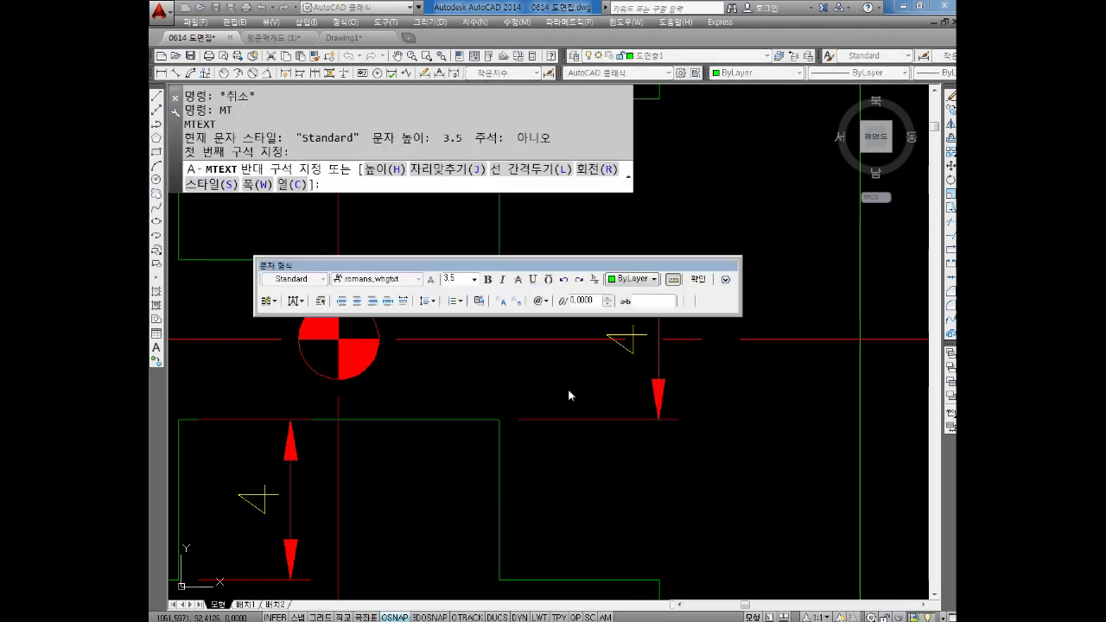
click(450, 280)
text(1.5)
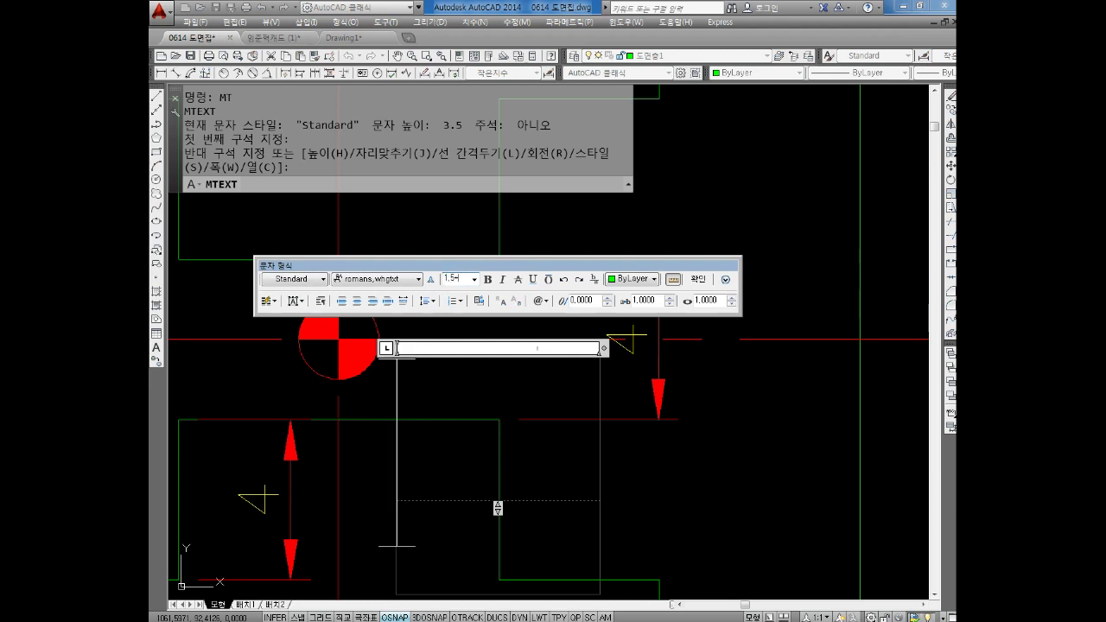
key(Return)
click(639, 279)
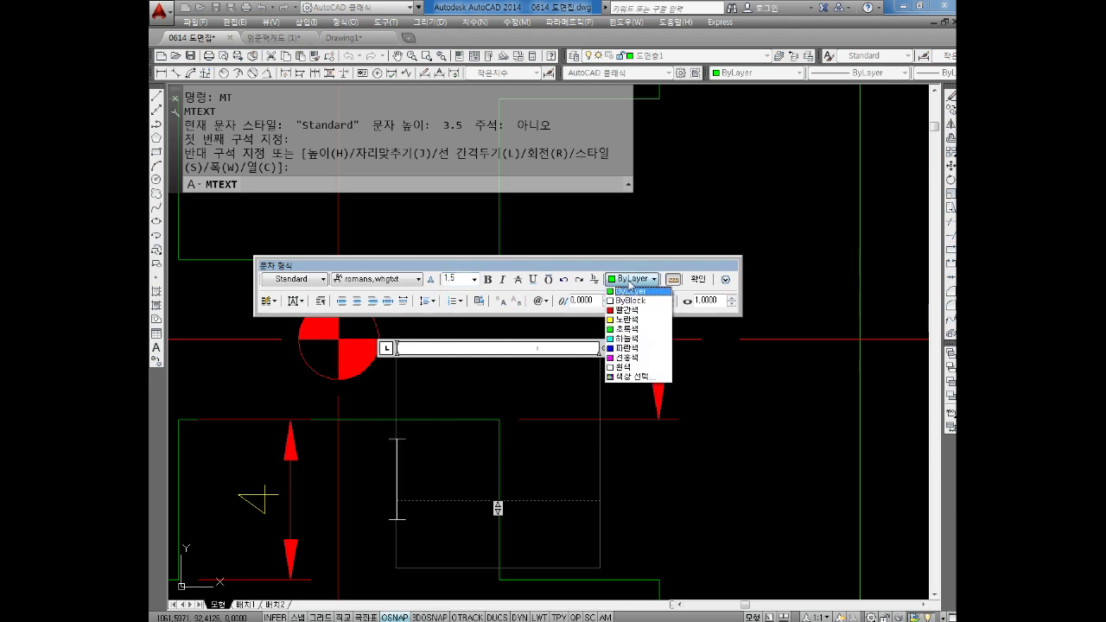
click(635, 318)
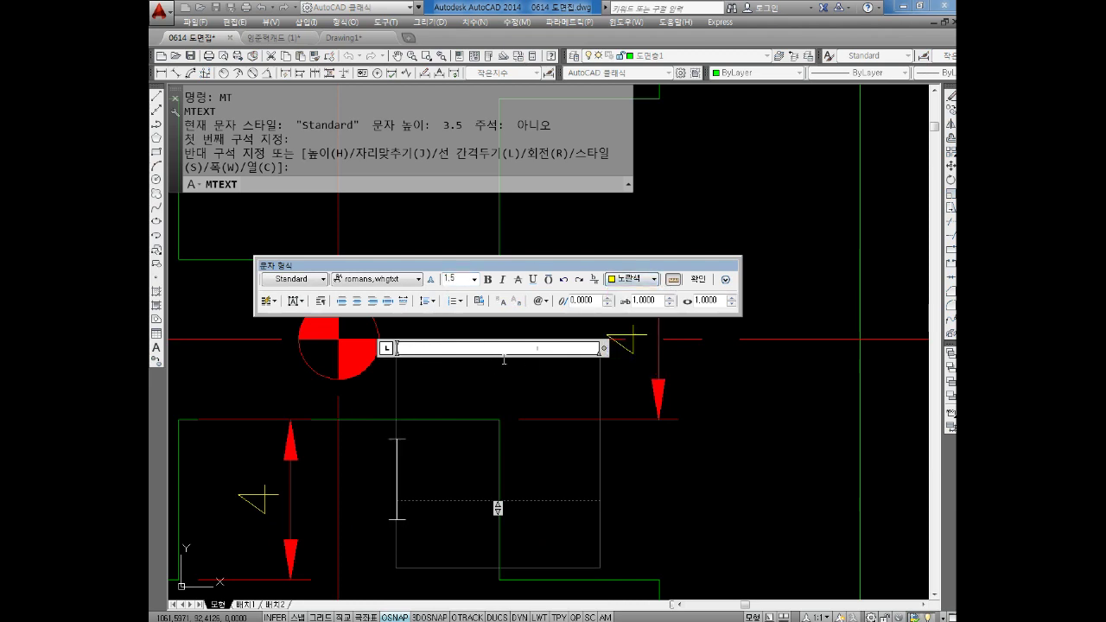
- Enter the X0, Y0 label on one line, then select the overlapping 4 dimension
text(X)
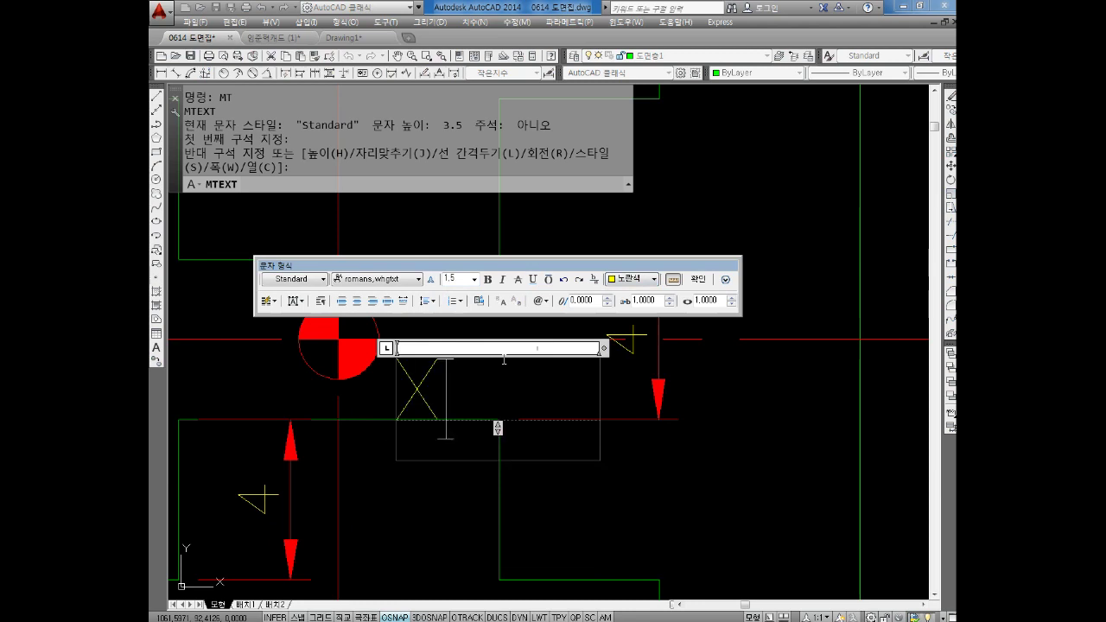
text(O,)
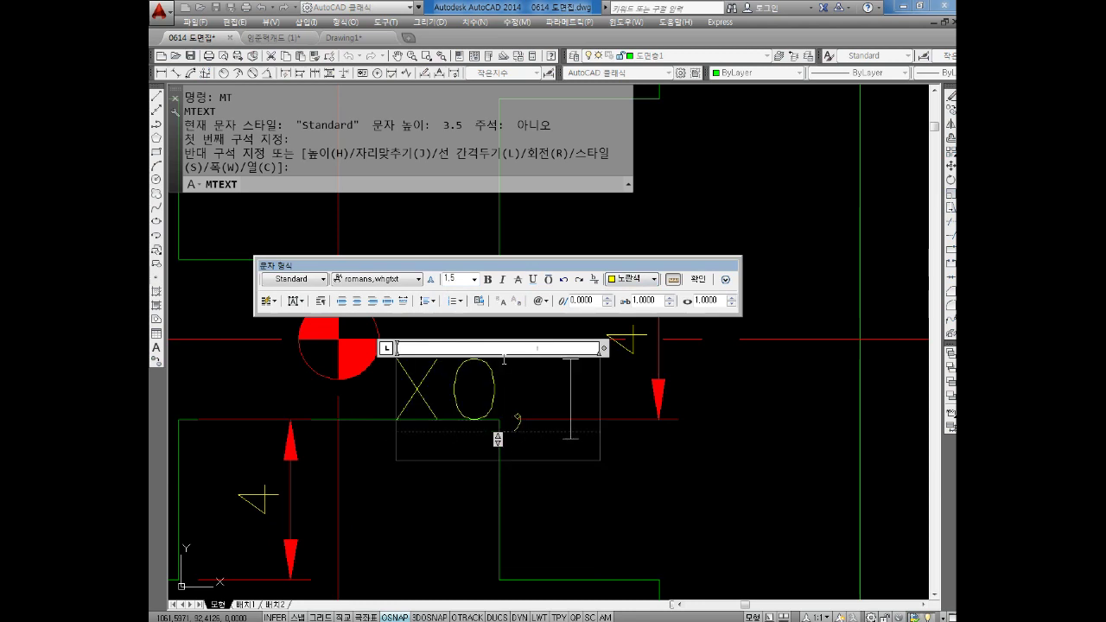
key(Return)
text(YO)
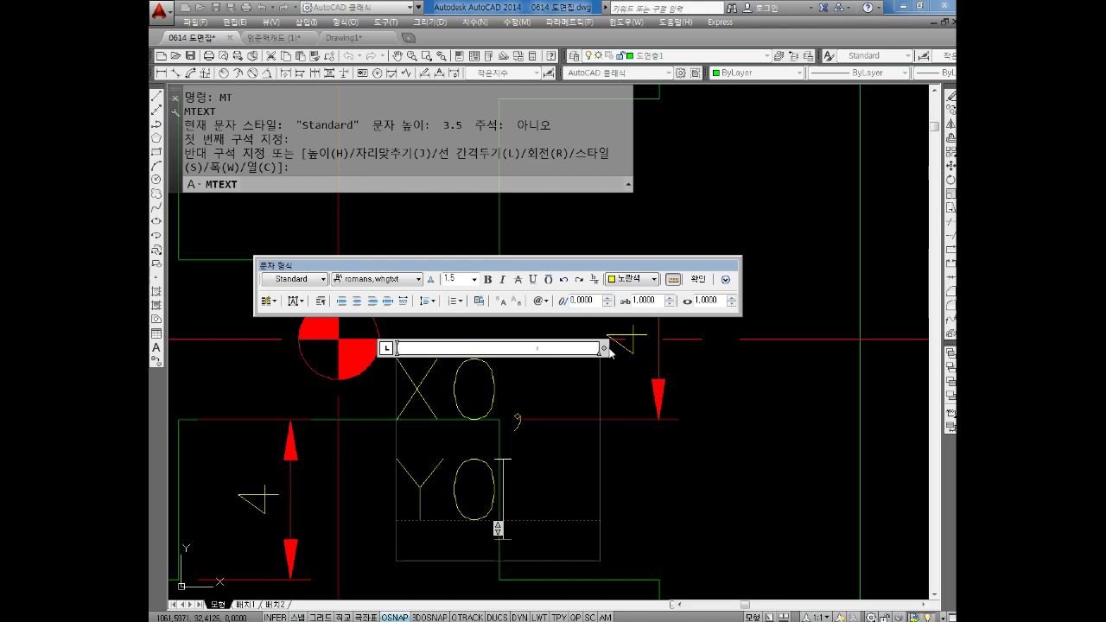
drag(604, 349, 717, 348)
click(770, 414)
scroll(644, 397, down, 2)
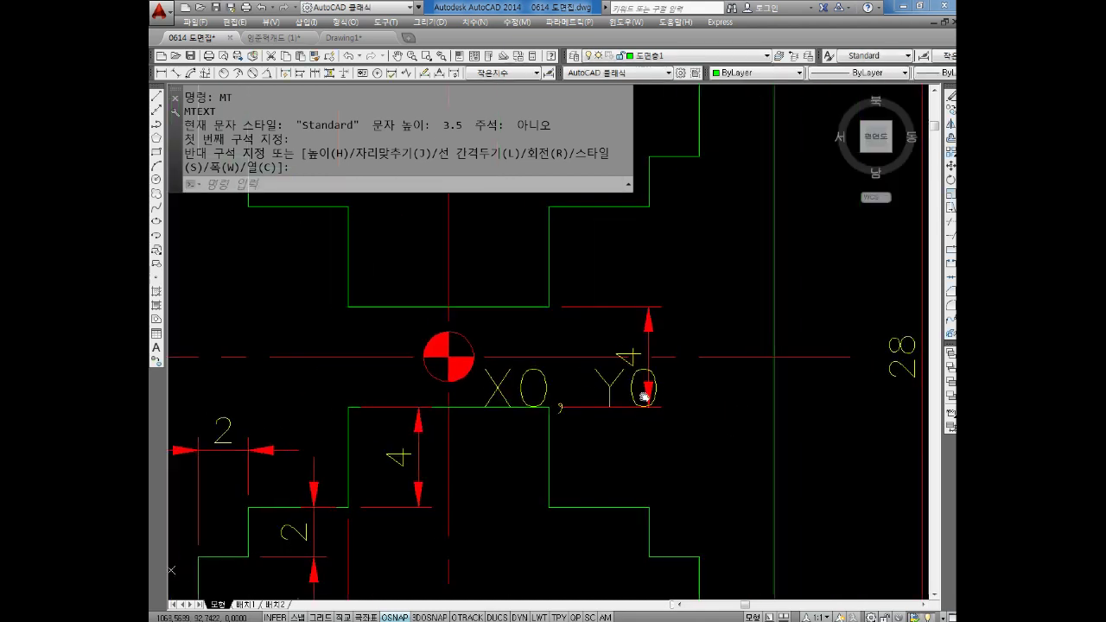
middle_drag(644, 397, 525, 415)
key(Escape)
click(509, 413)
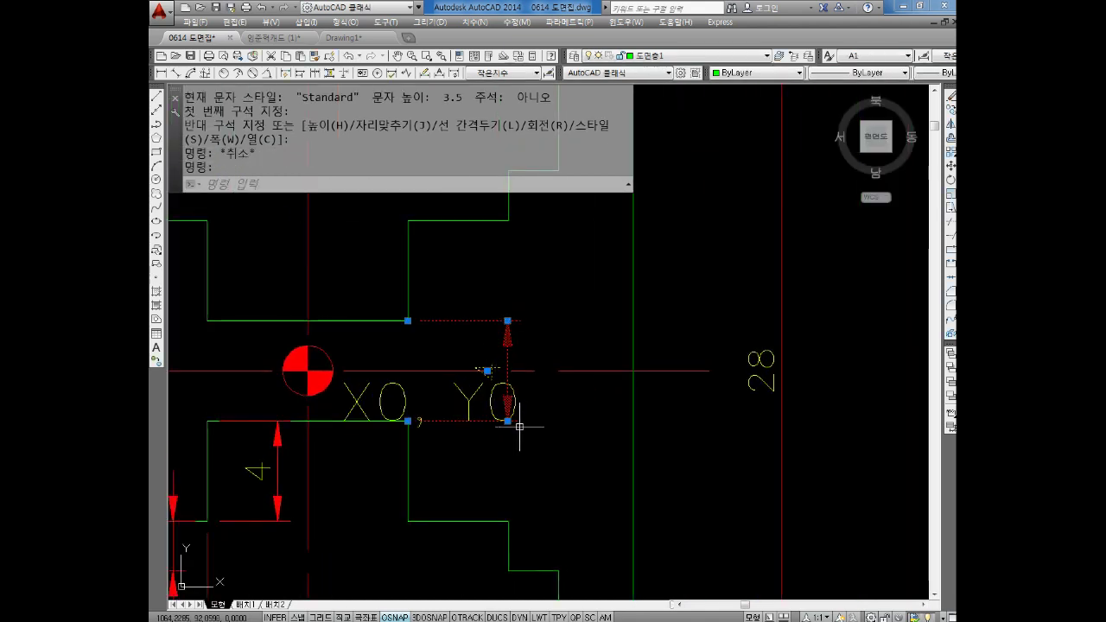
- Move the 4 dimension left of the centre mark, snapping its extension lines to the profile corners
click(508, 421)
middle_drag(167, 391, 335, 387)
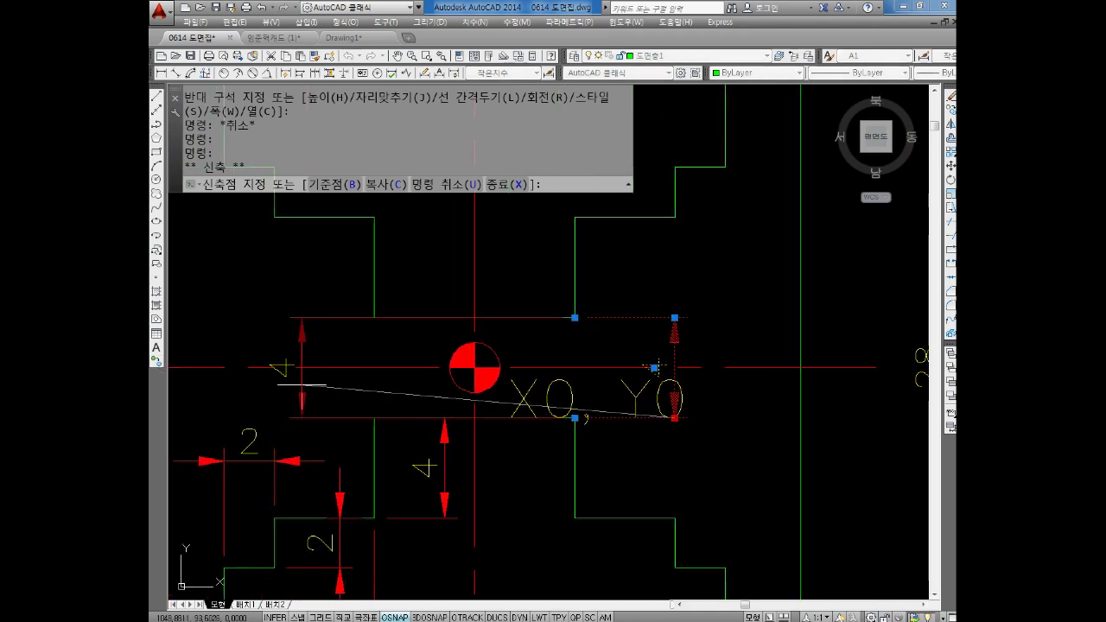
click(314, 384)
key(Escape)
click(552, 320)
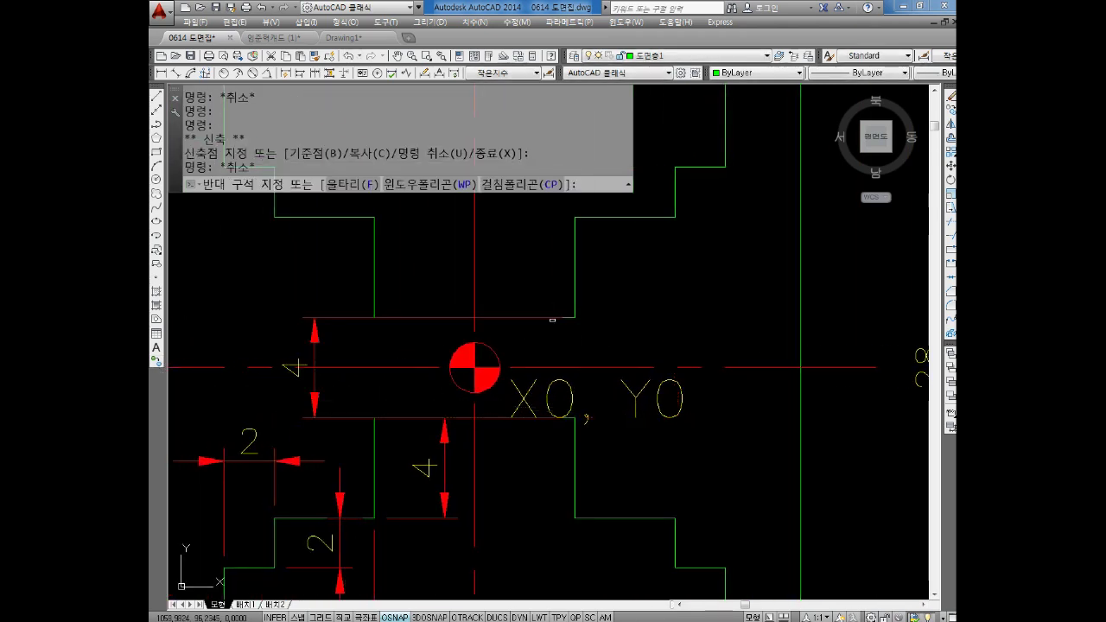
key(Escape)
click(562, 318)
click(575, 318)
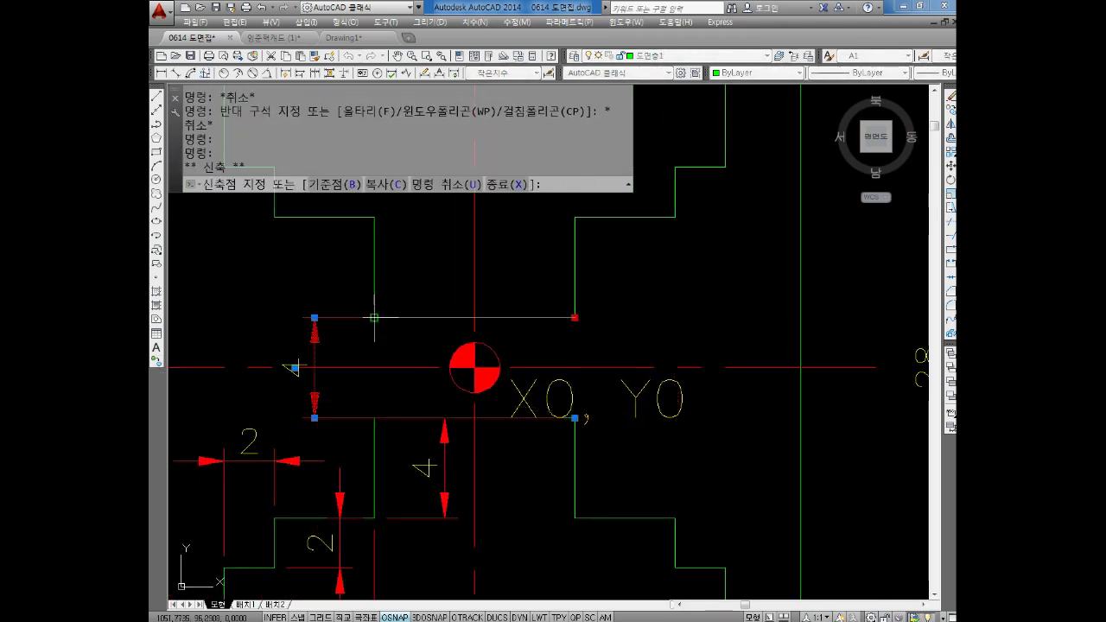
click(373, 318)
click(295, 367)
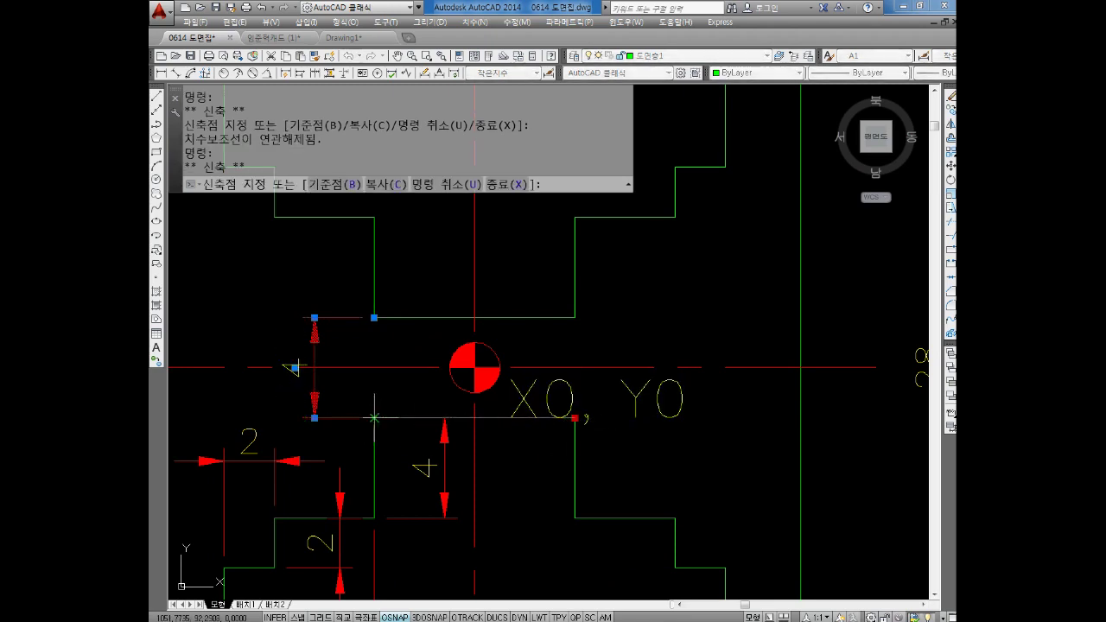
click(291, 366)
key(Escape)
- Raise the 4 dimension's text above the dimension lines
scroll(470, 432, down, 4)
scroll(347, 377, up, 4)
key(Escape)
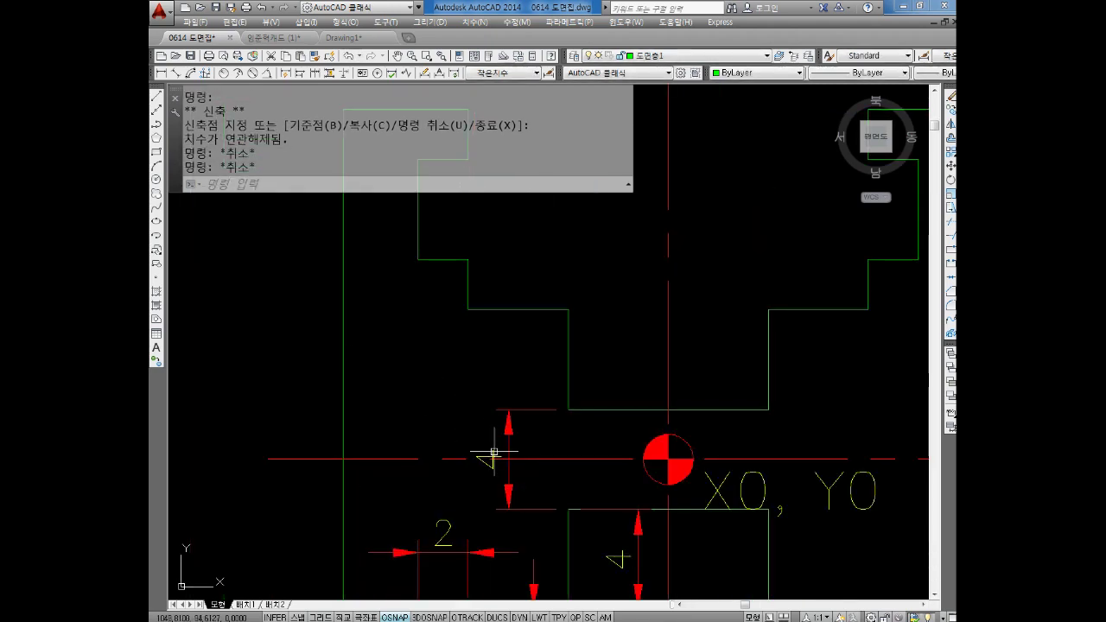
click(489, 455)
click(489, 459)
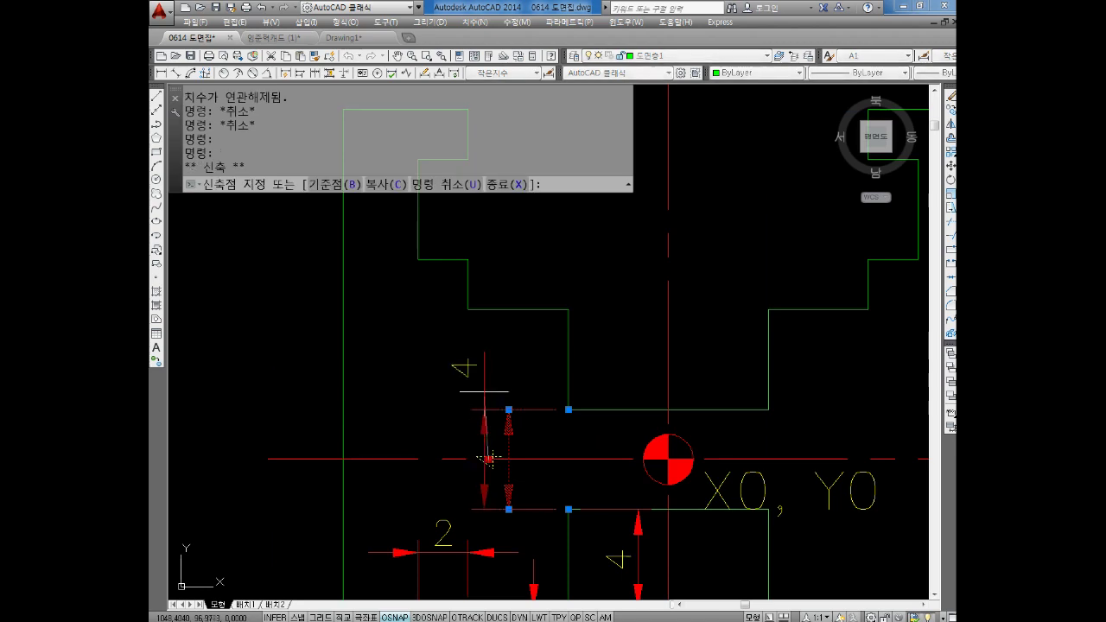
click(482, 367)
key(Escape)
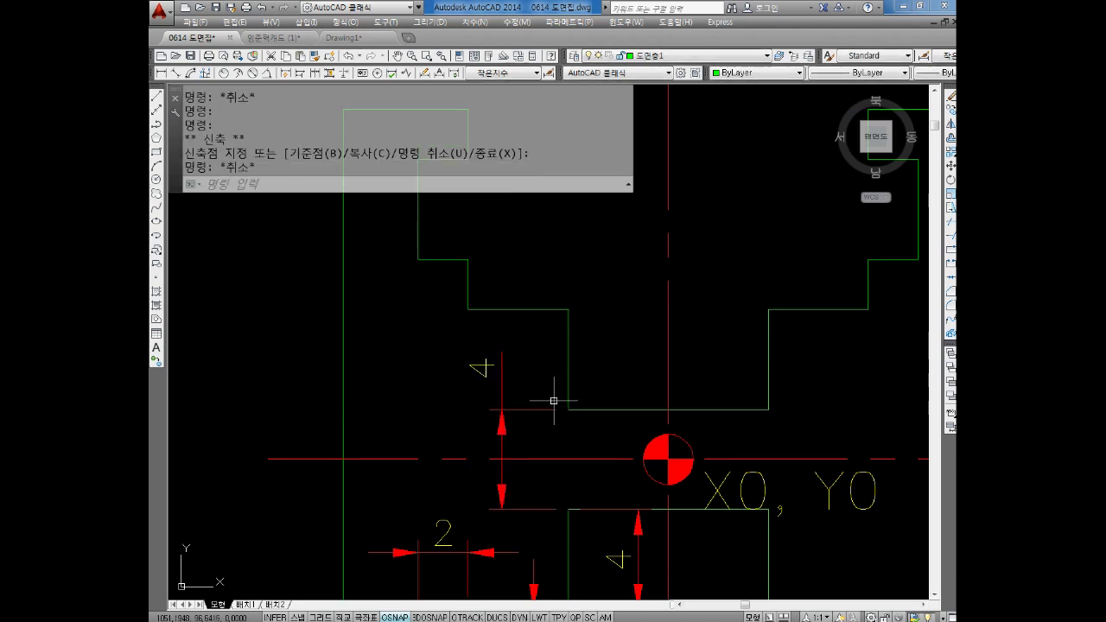
scroll(556, 395, down, 4)
scroll(630, 407, down, 2)
mouse_move(686, 405)
middle_down()
mouse_move(691, 397)
mouse_move(510, 440)
middle_up()
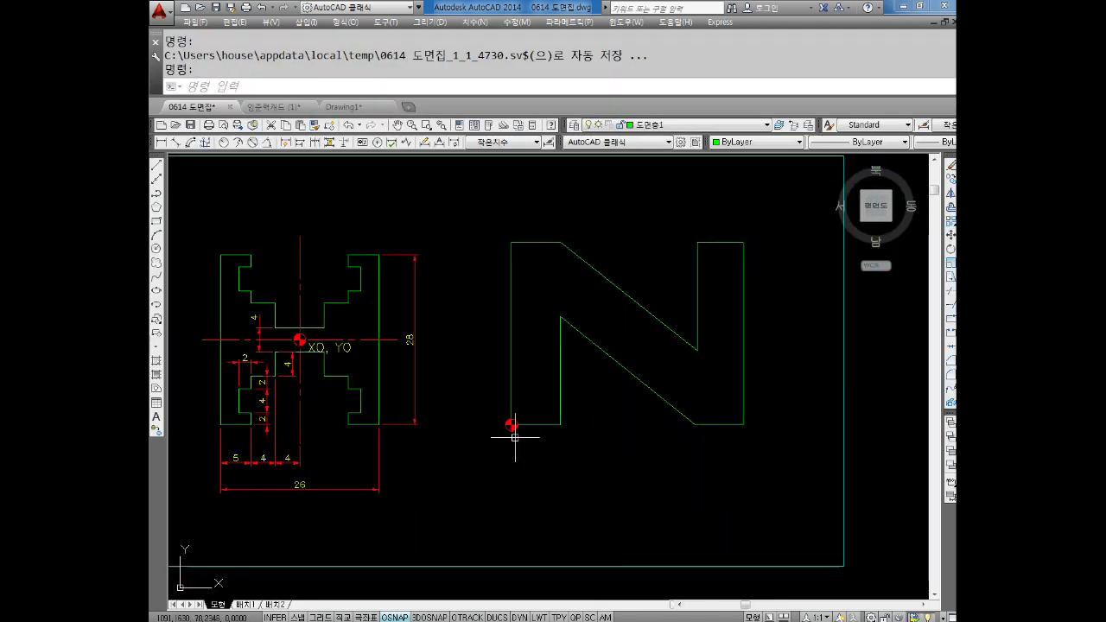
- Start moving the X0, Y0 label, then cancel the move
scroll(507, 424, up, 2)
scroll(519, 414, up, 1)
scroll(339, 334, up, 2)
middle_drag(339, 335, 383, 340)
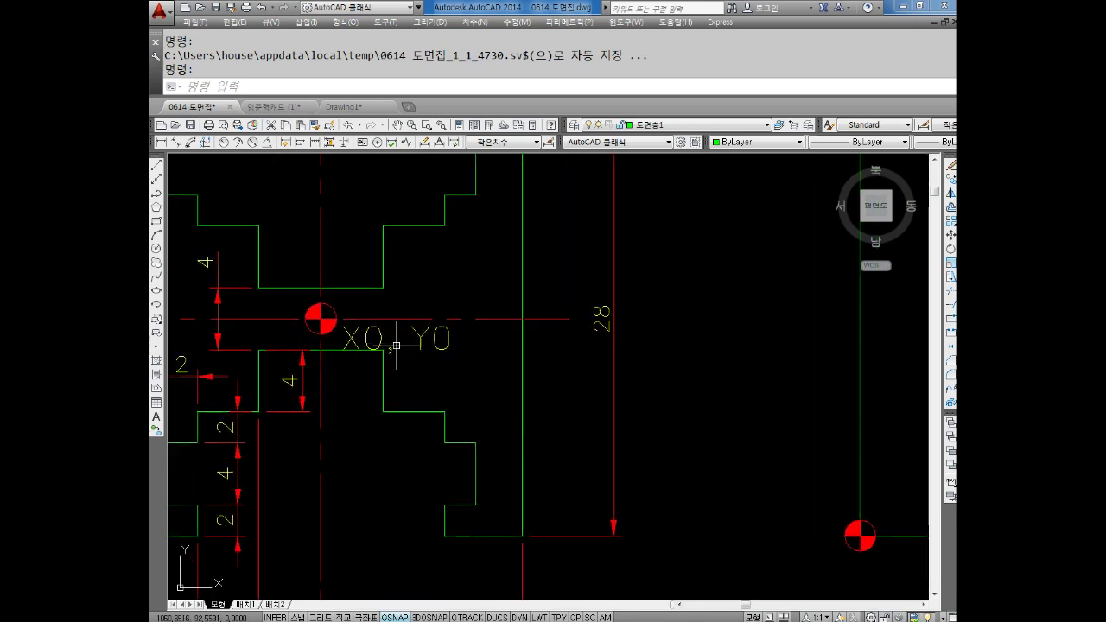
key(Escape)
key(Escape)
key(Escape)
key(Return)
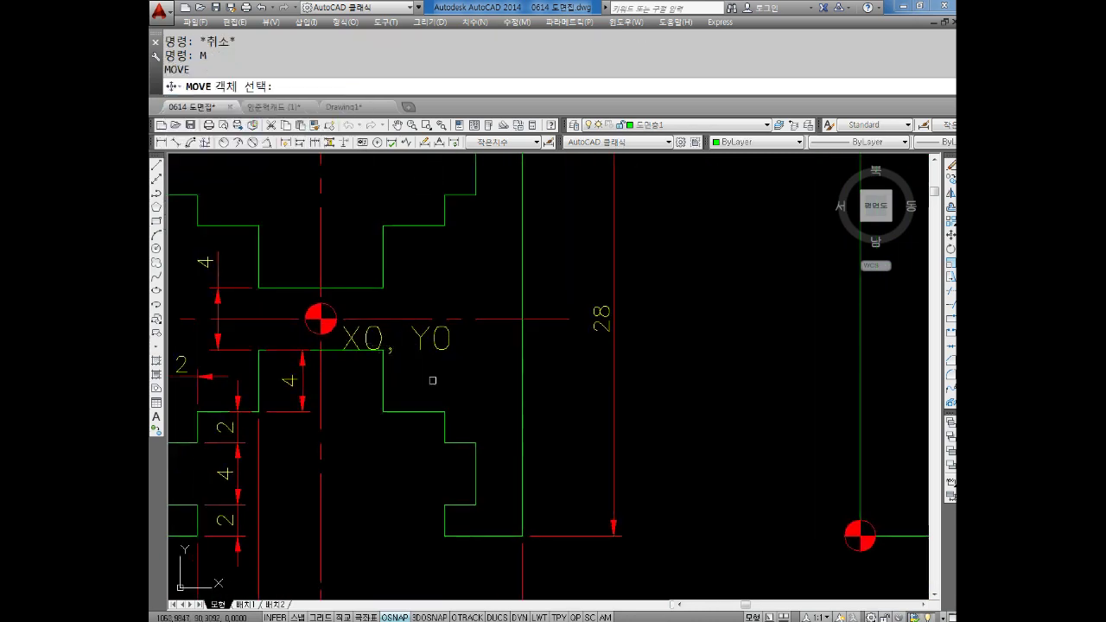
click(451, 364)
click(410, 327)
key(Return)
click(421, 359)
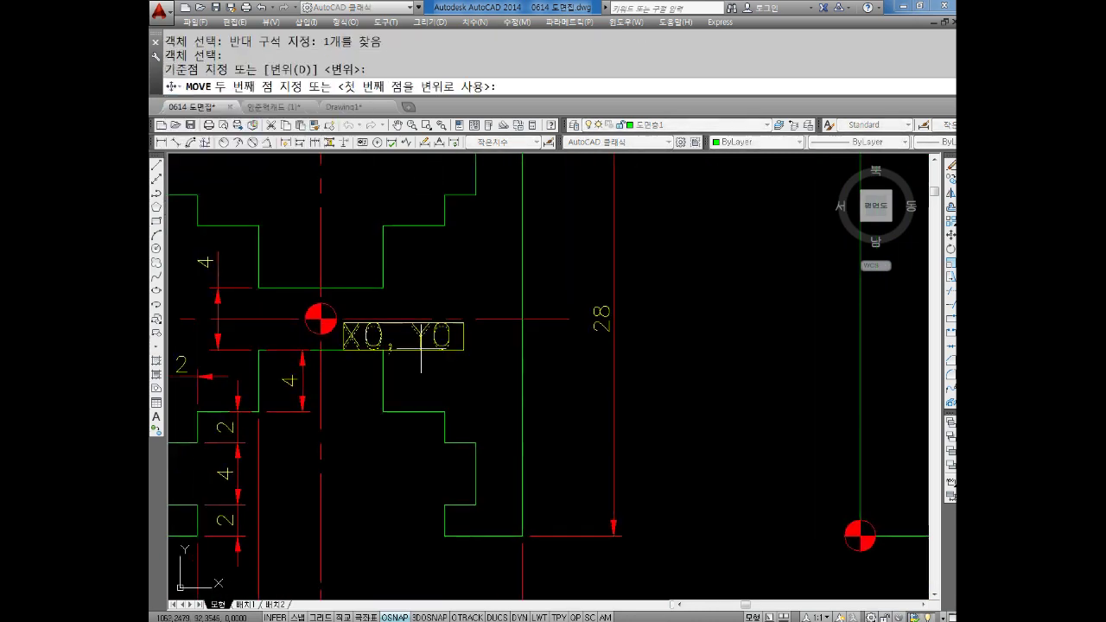
key(Escape)
scroll(464, 373, down, 4)
key(Escape)
key(Escape)
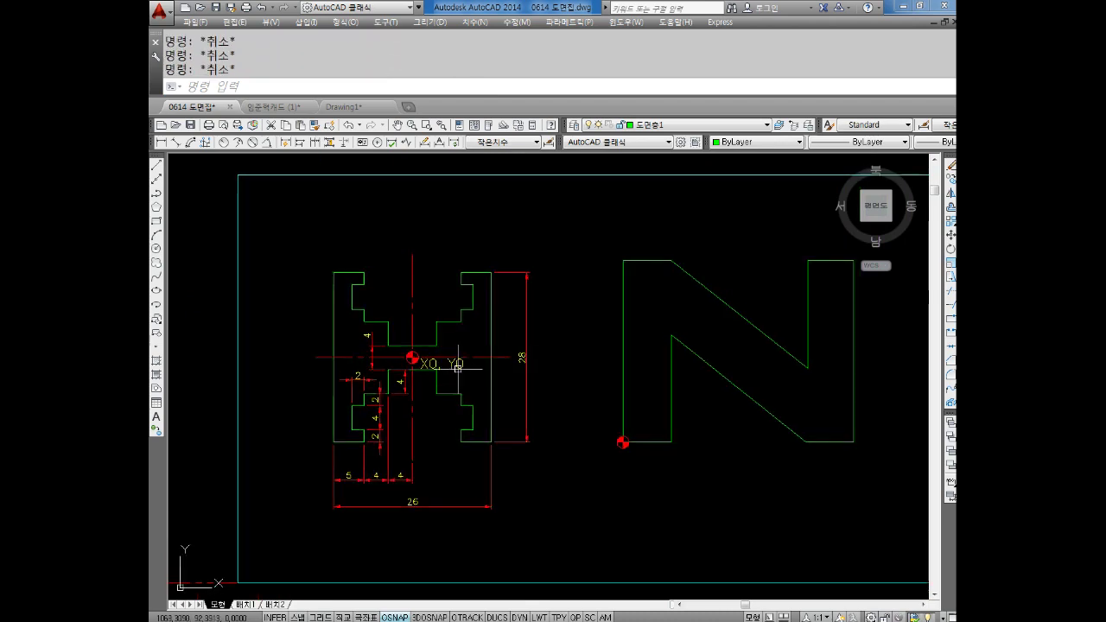
scroll(456, 369, up, 4)
- Copy the X0, Y0 label from the H's centre mark to the N's bottom-left corner
key(Return)
click(474, 366)
click(373, 363)
key(Return)
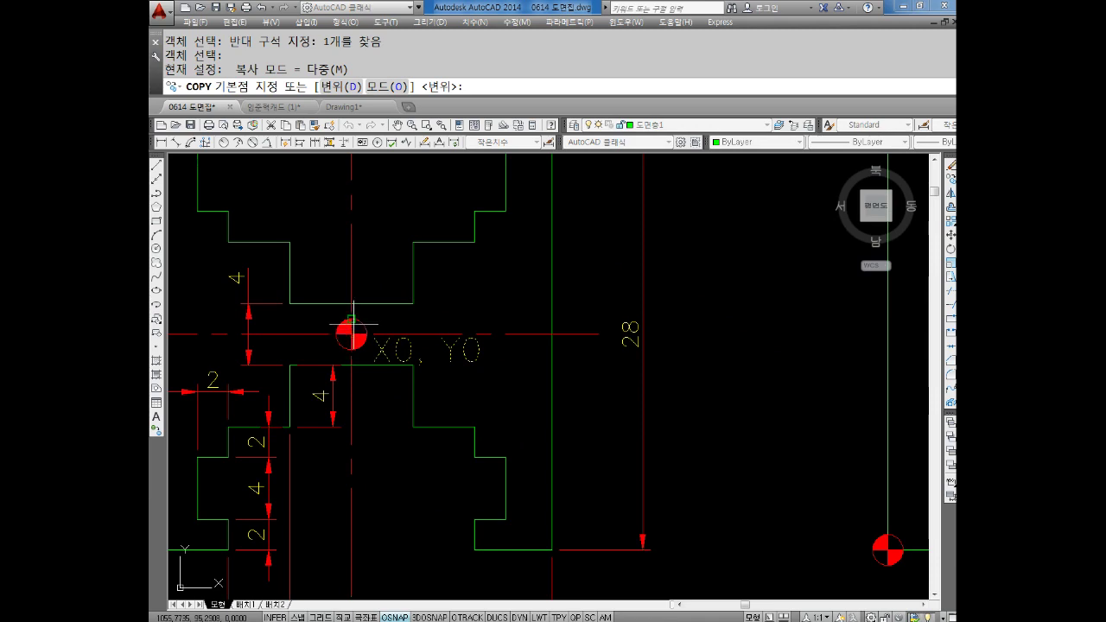
click(352, 332)
middle_drag(756, 527, 410, 393)
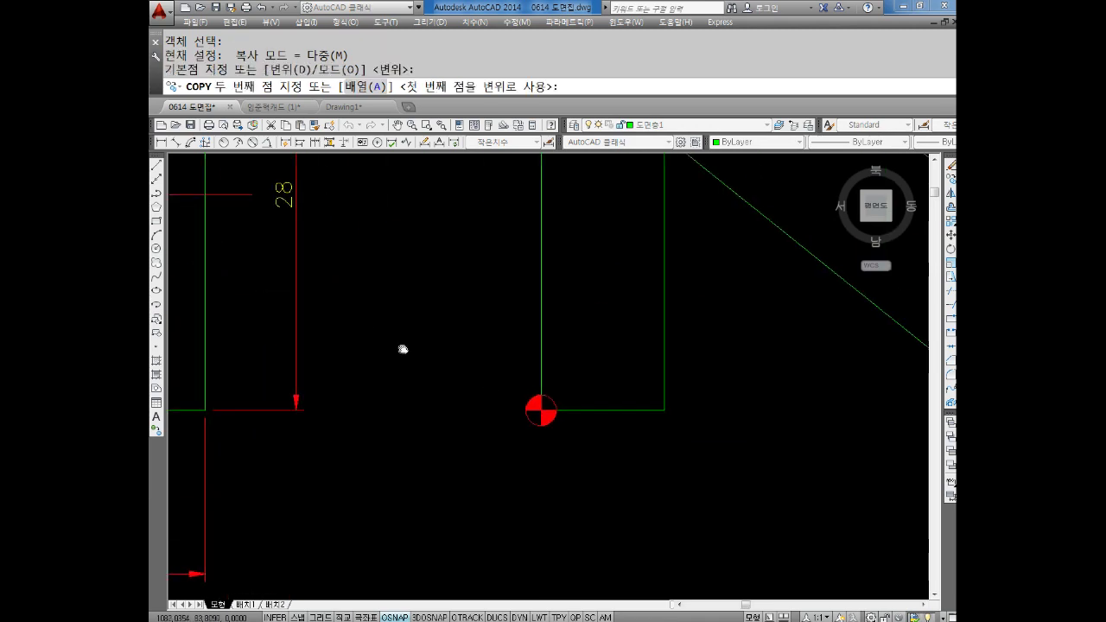
click(536, 410)
key(Escape)
key(Escape)
scroll(631, 445, up, 2)
- Edit the copied label to read X100, Y80 on a single line
key(Escape)
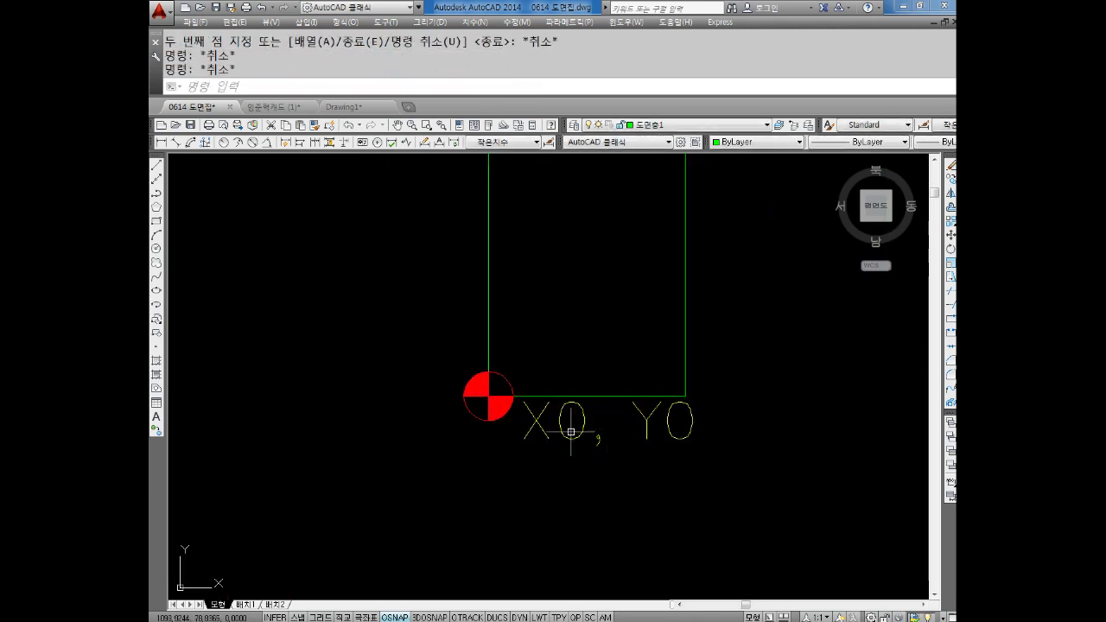
double_click(571, 431)
text(10)
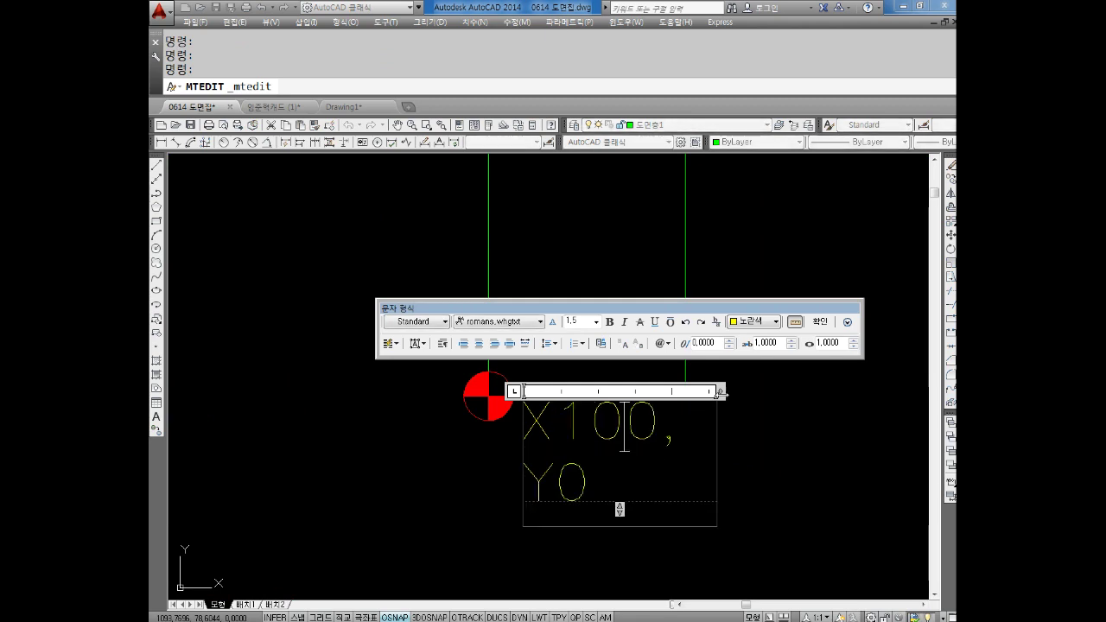
drag(720, 393, 845, 391)
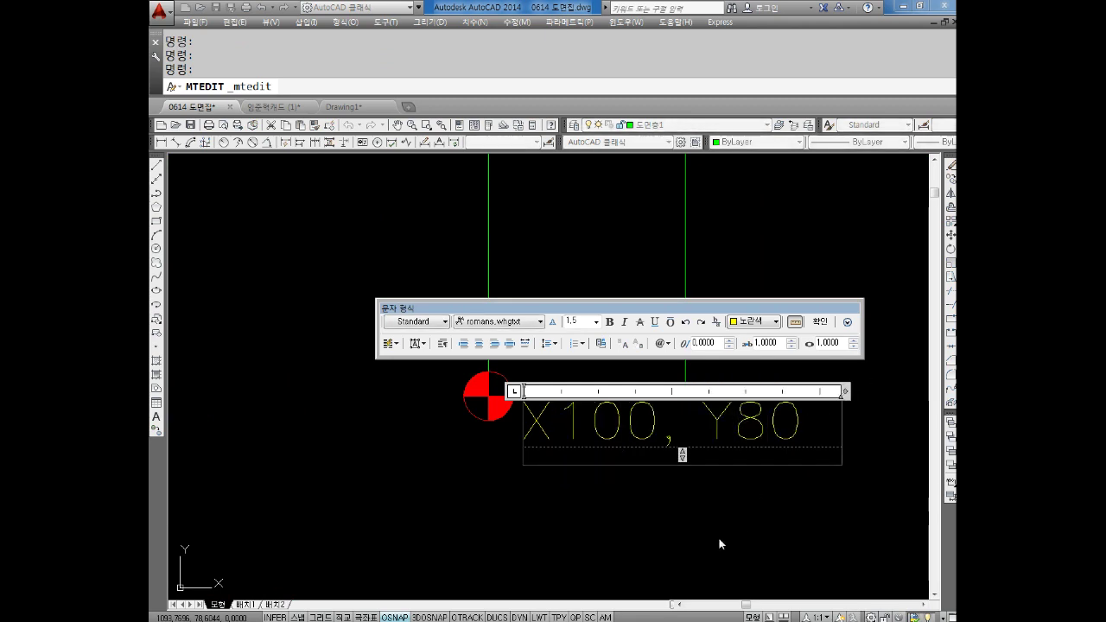
key(Escape)
key(Escape)
key(Escape)
- Move the X100, Y80 label down-left of the N's corner
scroll(679, 506, down, 2)
text(M)
key(Return)
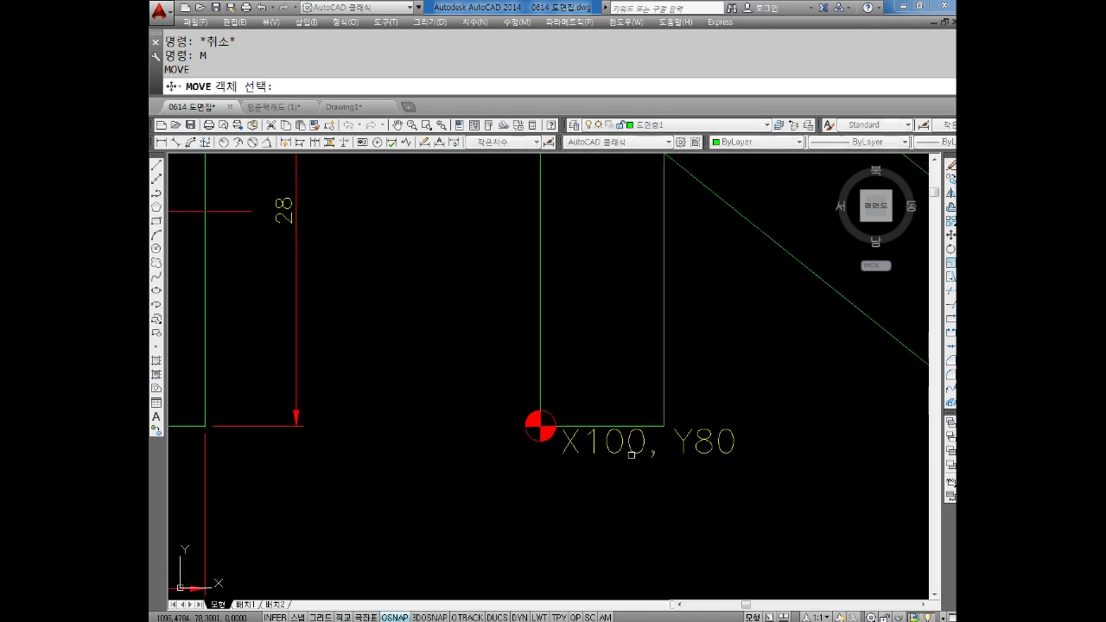
click(630, 457)
key(Return)
click(641, 467)
click(561, 498)
key(Escape)
scroll(562, 499, down, 3)
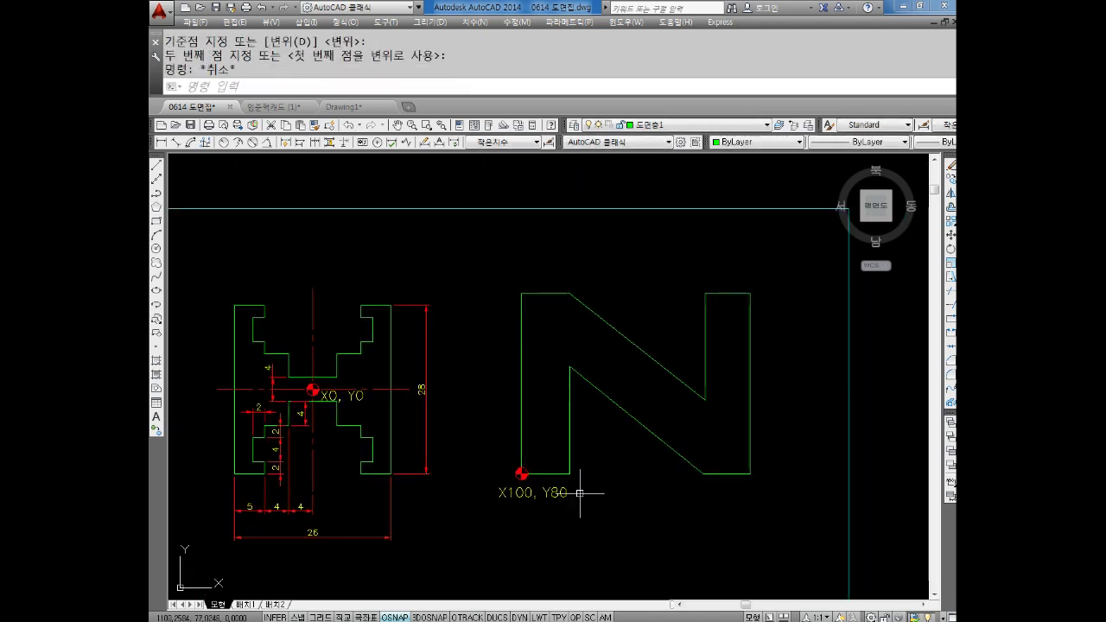
middle_click(556, 502)
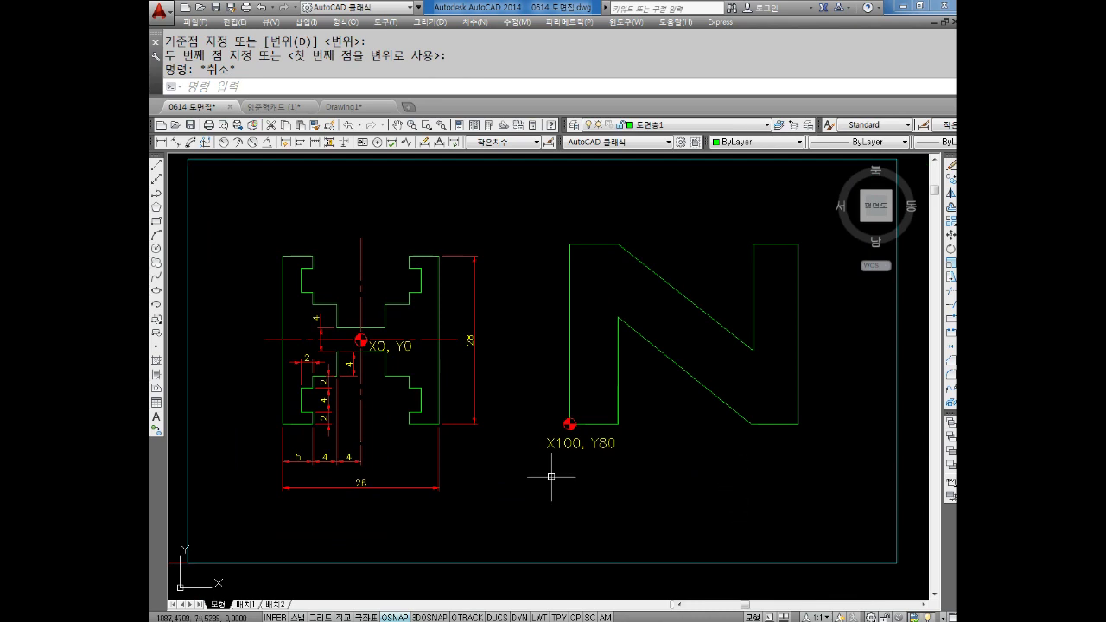
- Start another move of the label and cancel it, leaving the label in place
key(Escape)
key(Escape)
text(m)
key(Return)
click(560, 449)
key(Return)
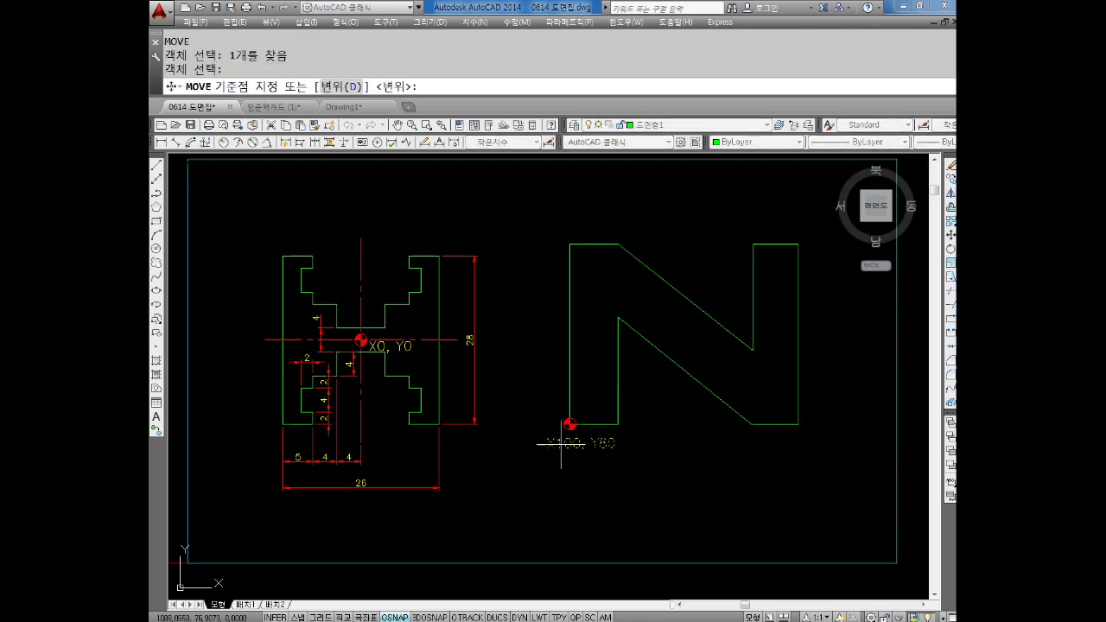
click(561, 446)
key(Escape)
key(Escape)
middle_drag(637, 507, 645, 490)
key(Escape)
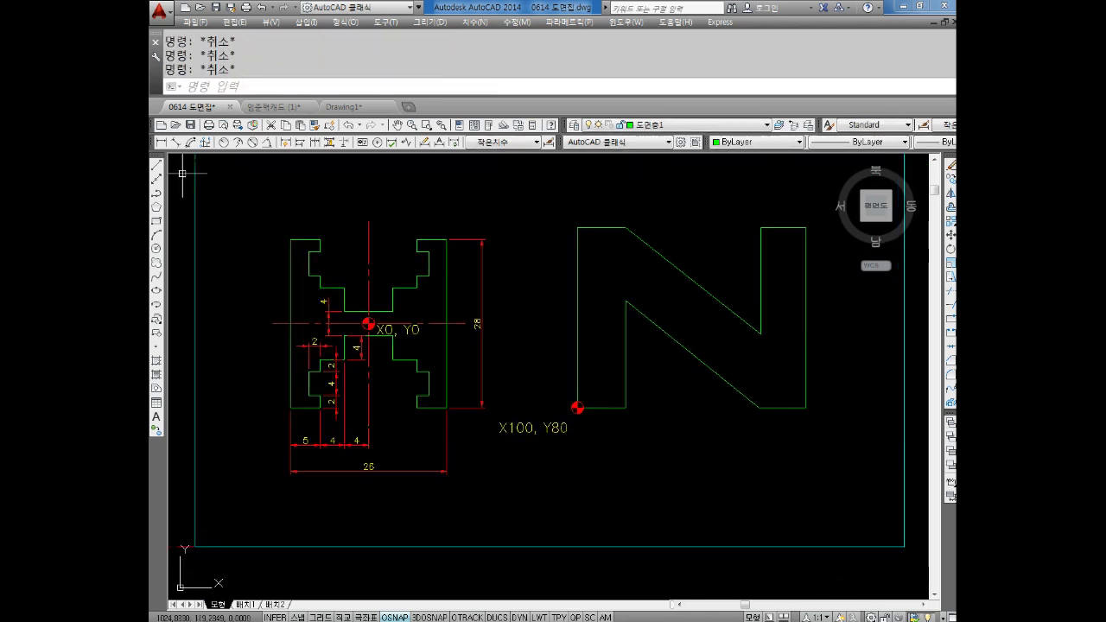
- Begin a linear dimension from the N's bottom-left corner to the left leg's inner edge
click(161, 142)
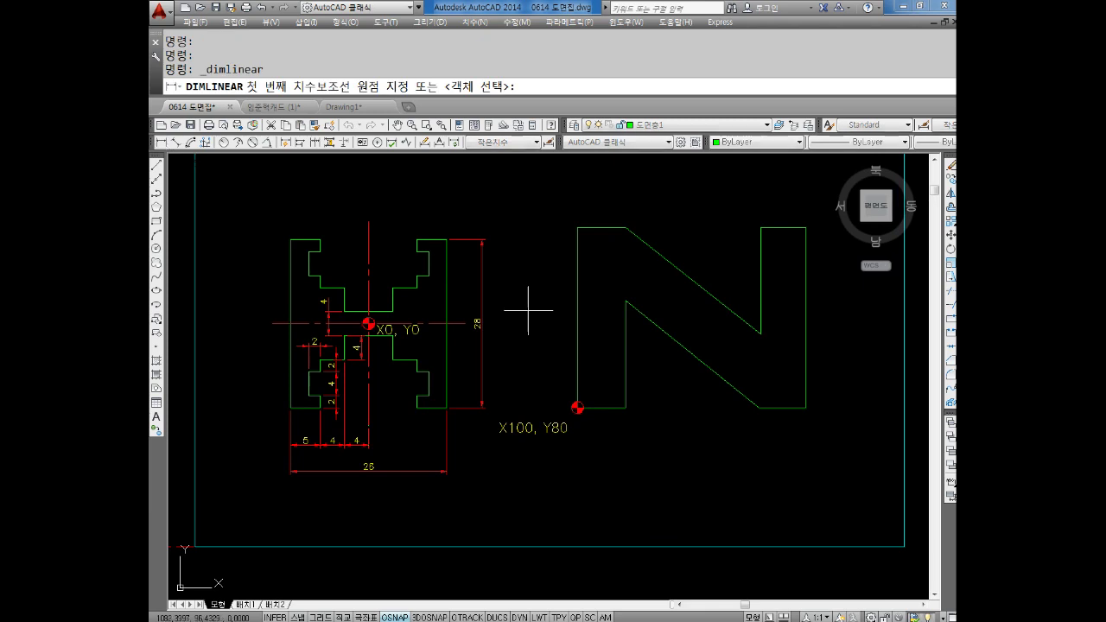
click(577, 407)
key(Escape)
key(Return)
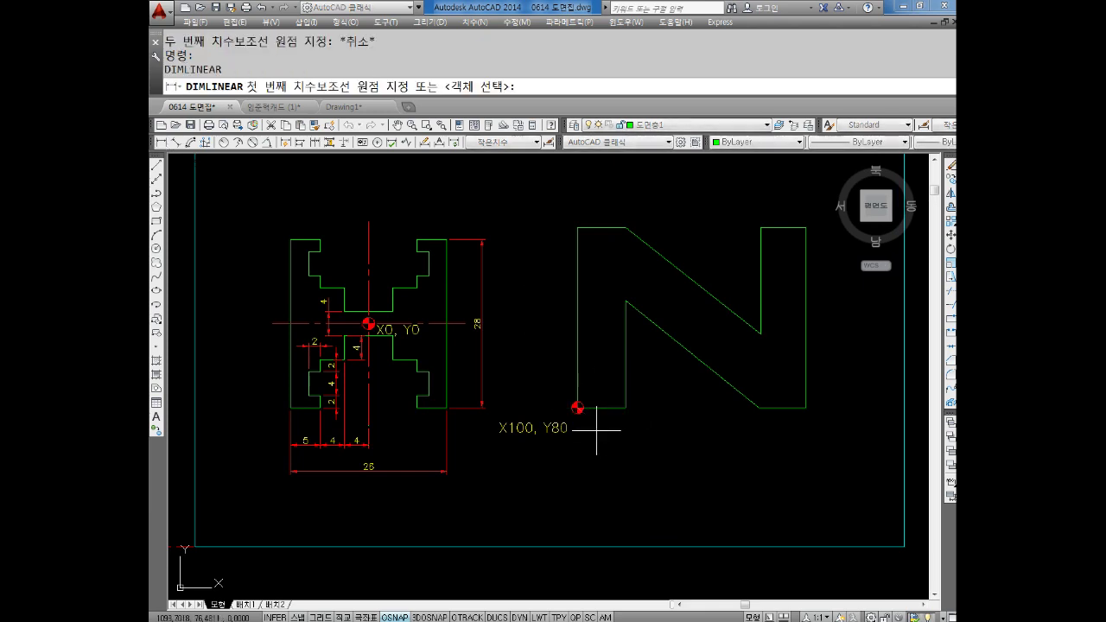
scroll(581, 421, up, 4)
click(567, 404)
click(692, 388)
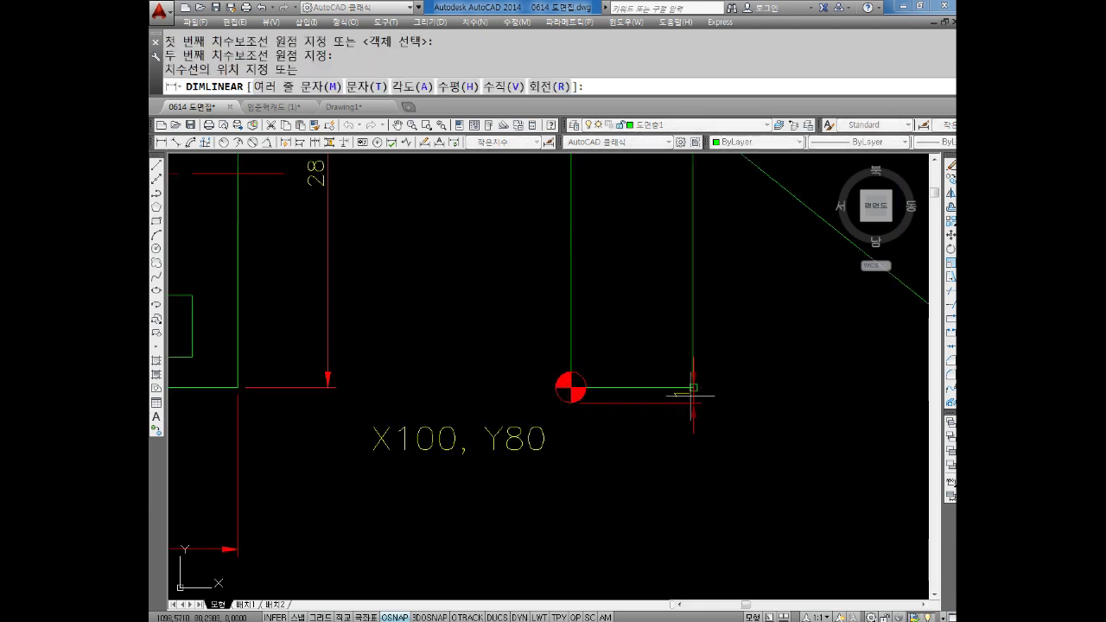
- Place the 8 dimension below the N and chain 22.2 and 7.8 dimensions from it
click(648, 516)
scroll(682, 501, down, 3)
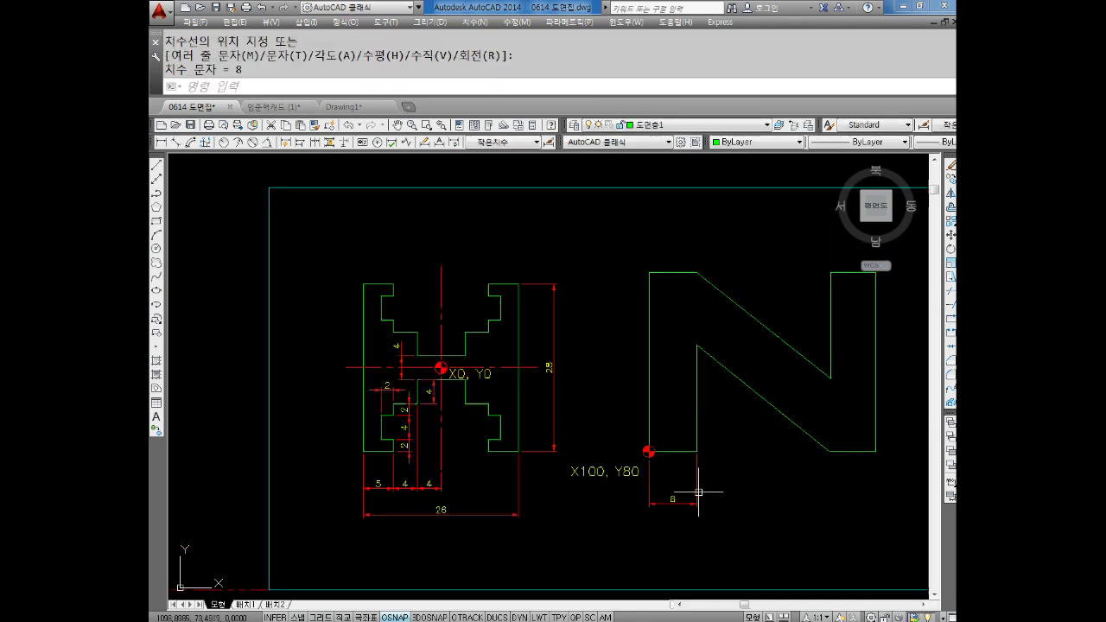
scroll(717, 519, down, 1)
middle_drag(735, 531, 688, 448)
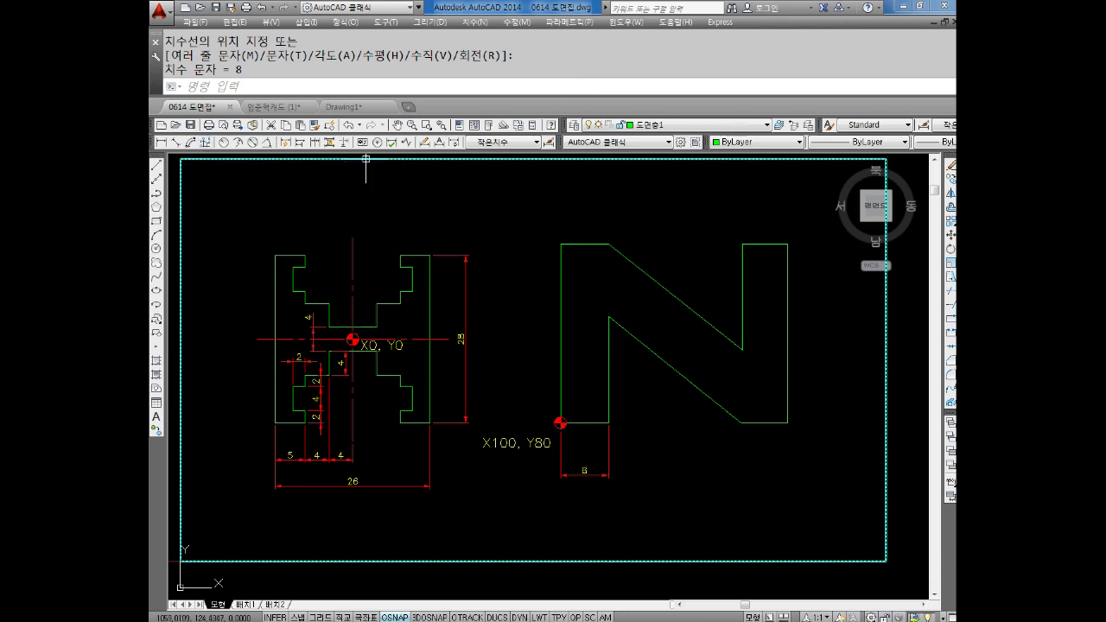
click(329, 142)
click(313, 142)
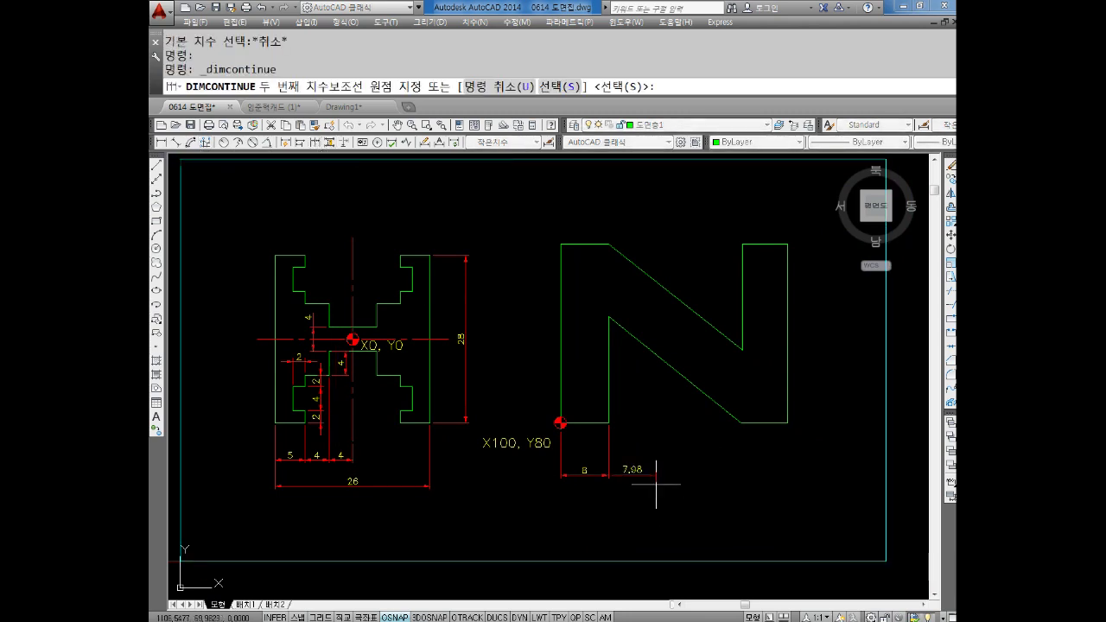
click(740, 424)
click(790, 425)
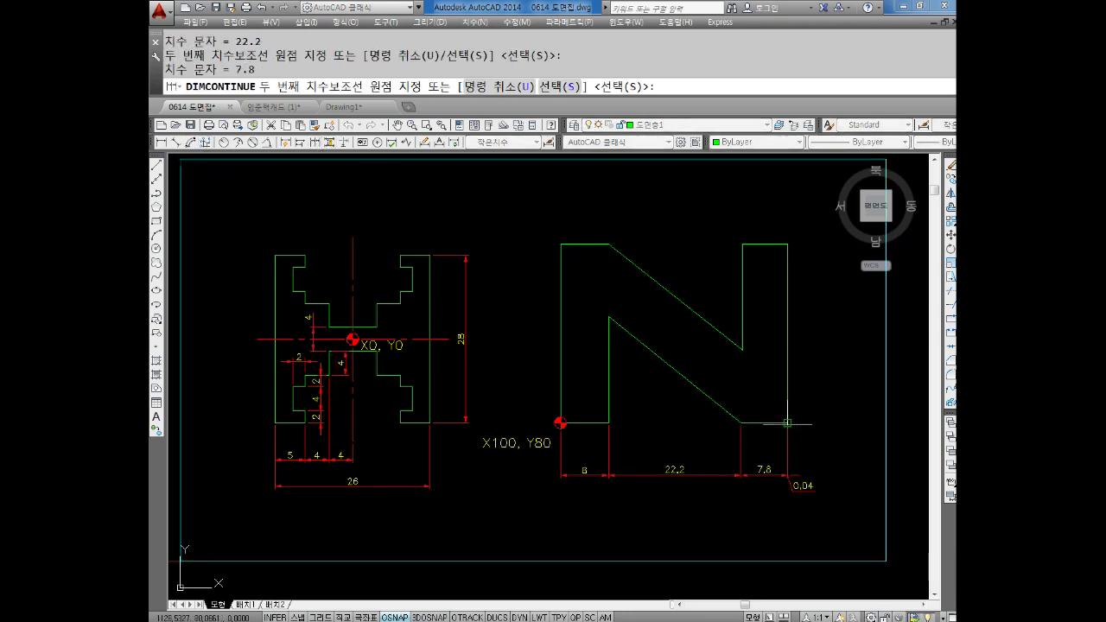
middle_drag(847, 383, 828, 392)
key(Escape)
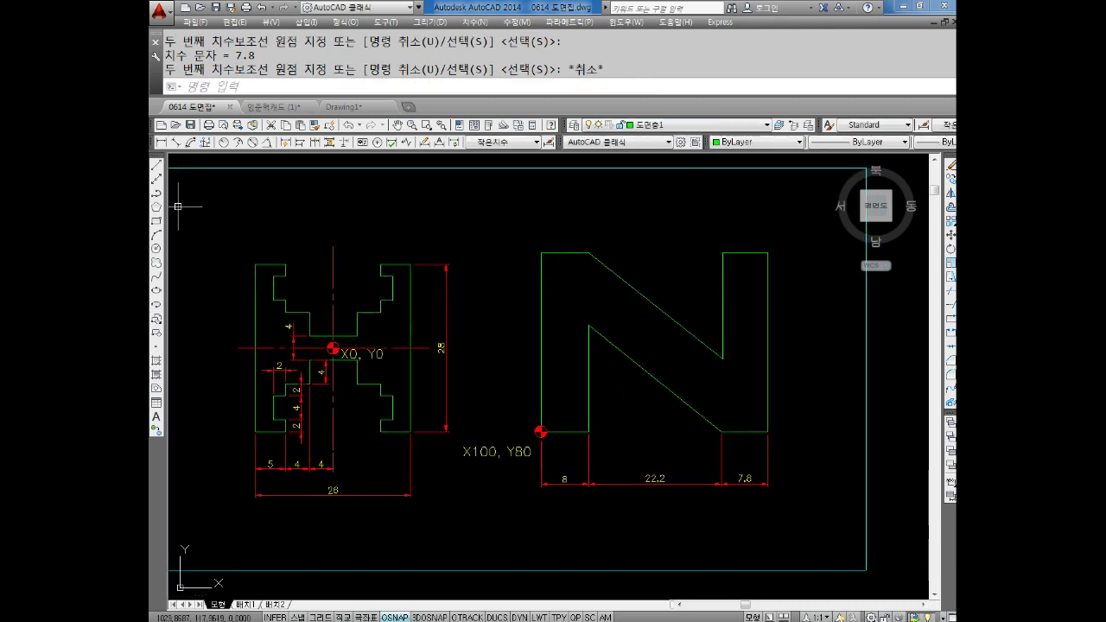
- Dimension the N's left-leg inner edge vertically as 17.8
click(161, 142)
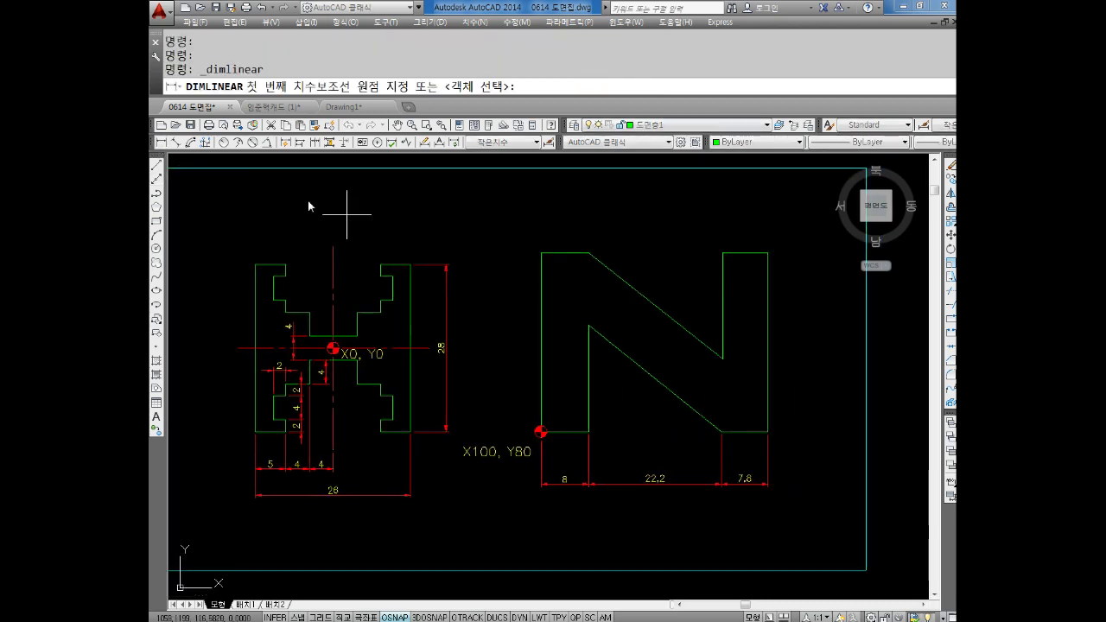
click(589, 425)
click(588, 325)
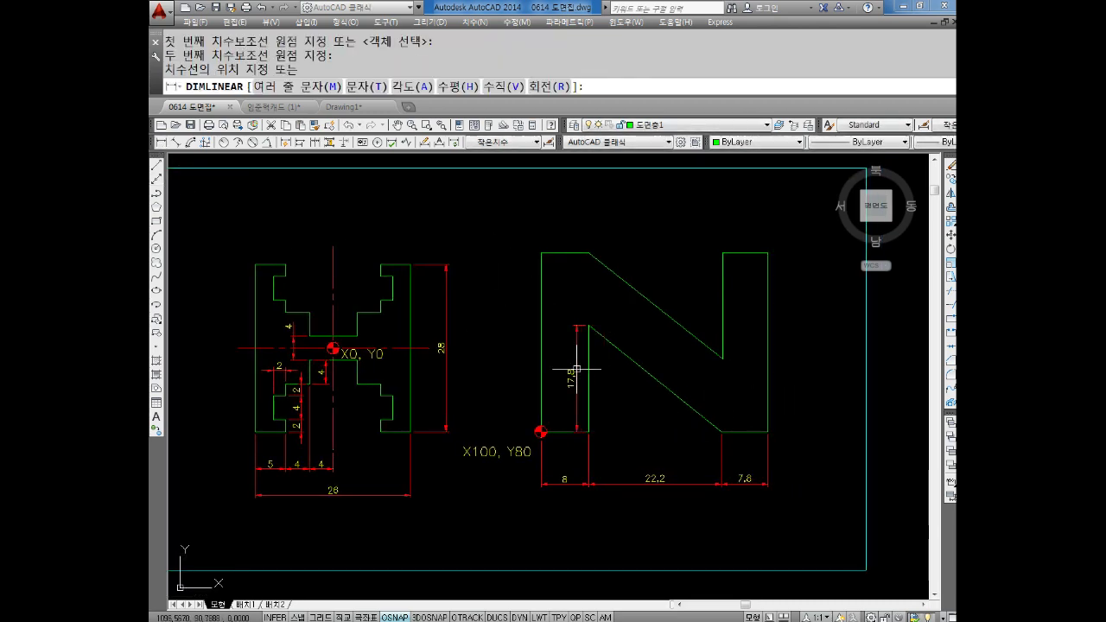
click(575, 376)
middle_drag(752, 383, 703, 383)
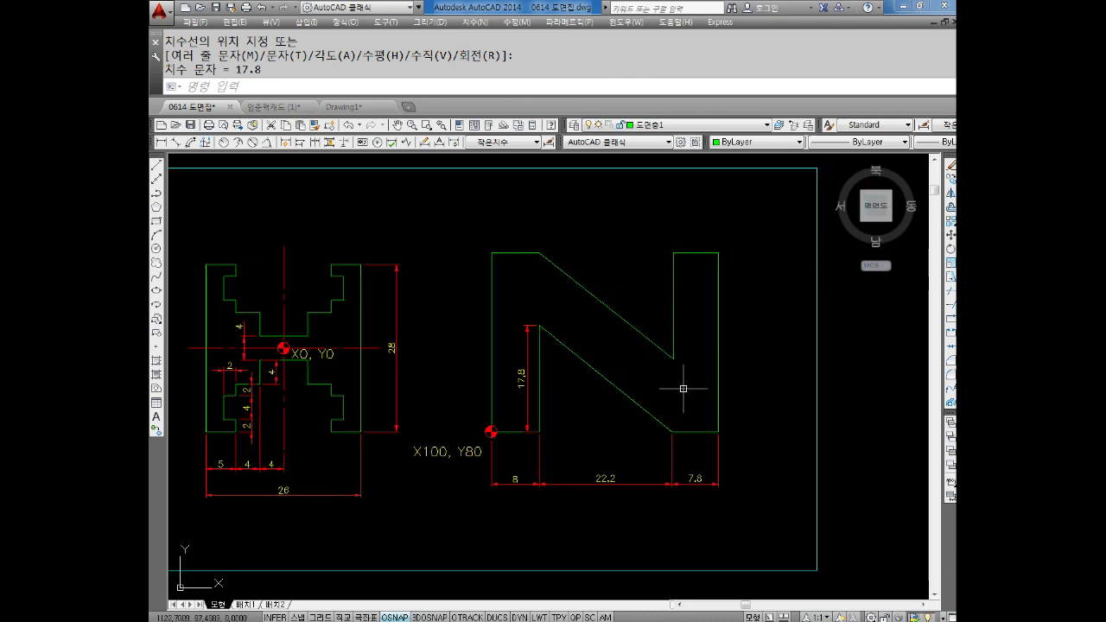
middle_drag(748, 377, 742, 379)
- Add the overall 30 vertical dimension along the N's right side
key(Escape)
key(Escape)
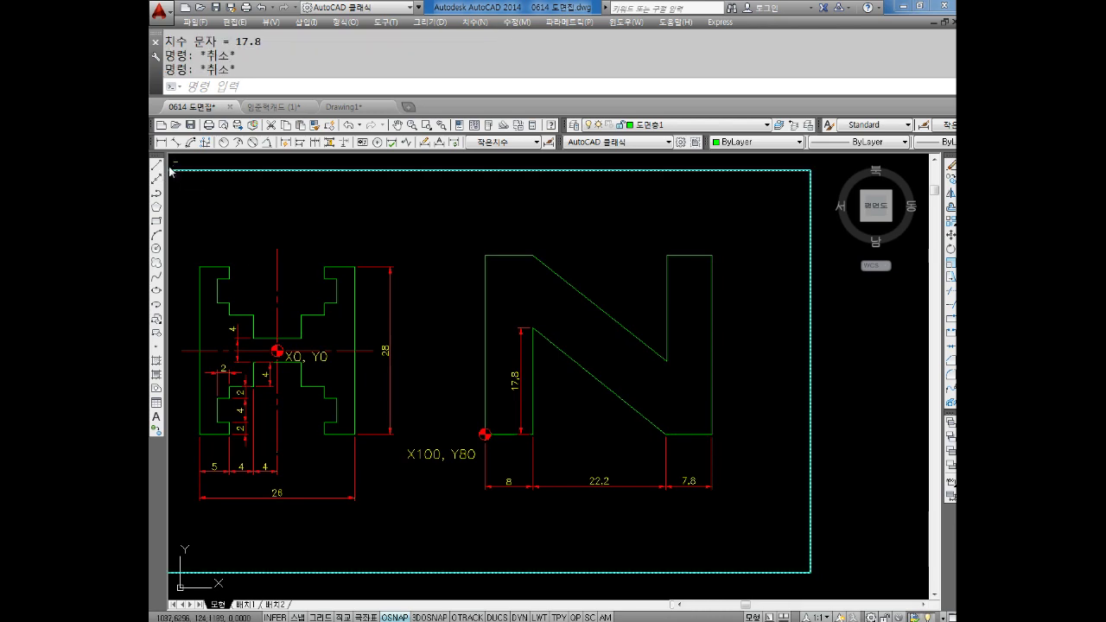
click(161, 141)
click(710, 255)
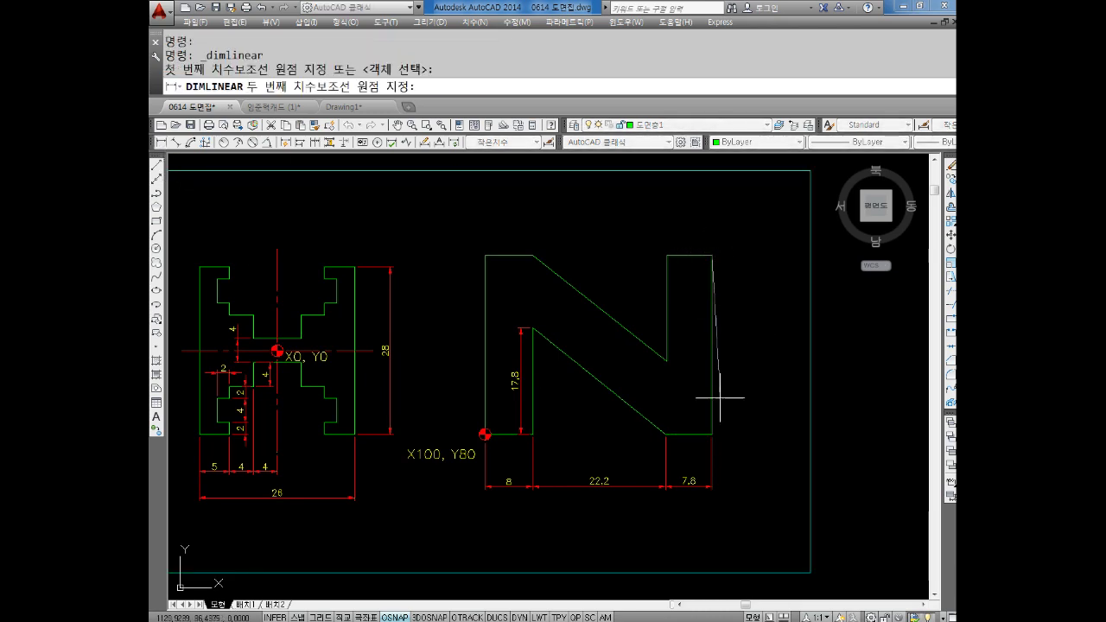
click(711, 433)
click(739, 397)
- Dimension the N's right leg inner edge as 17.8
key(Return)
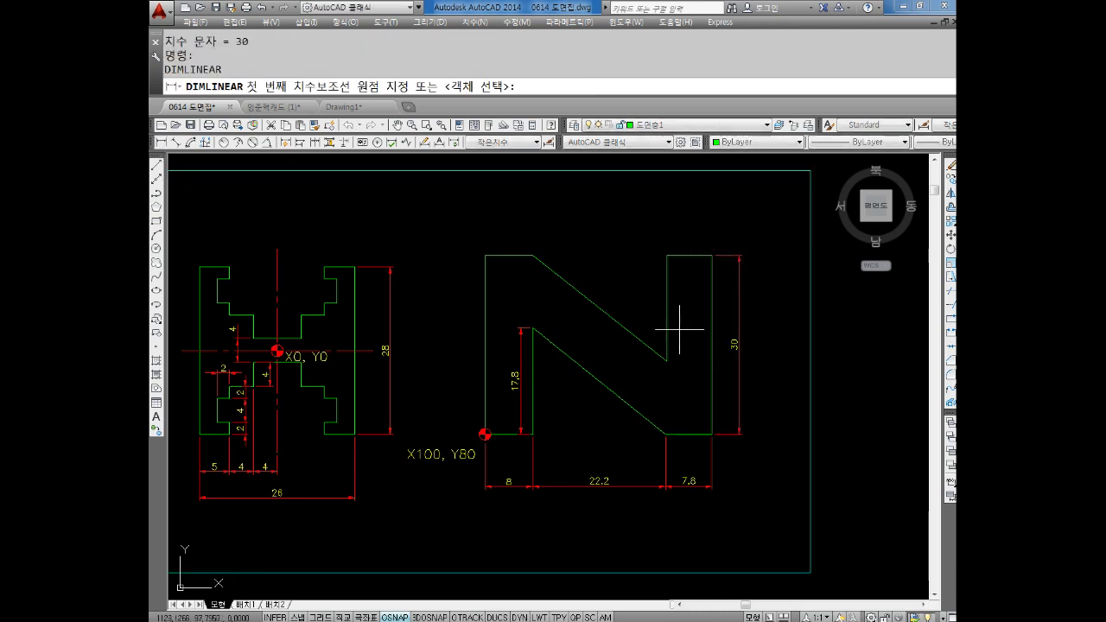
click(667, 256)
click(668, 361)
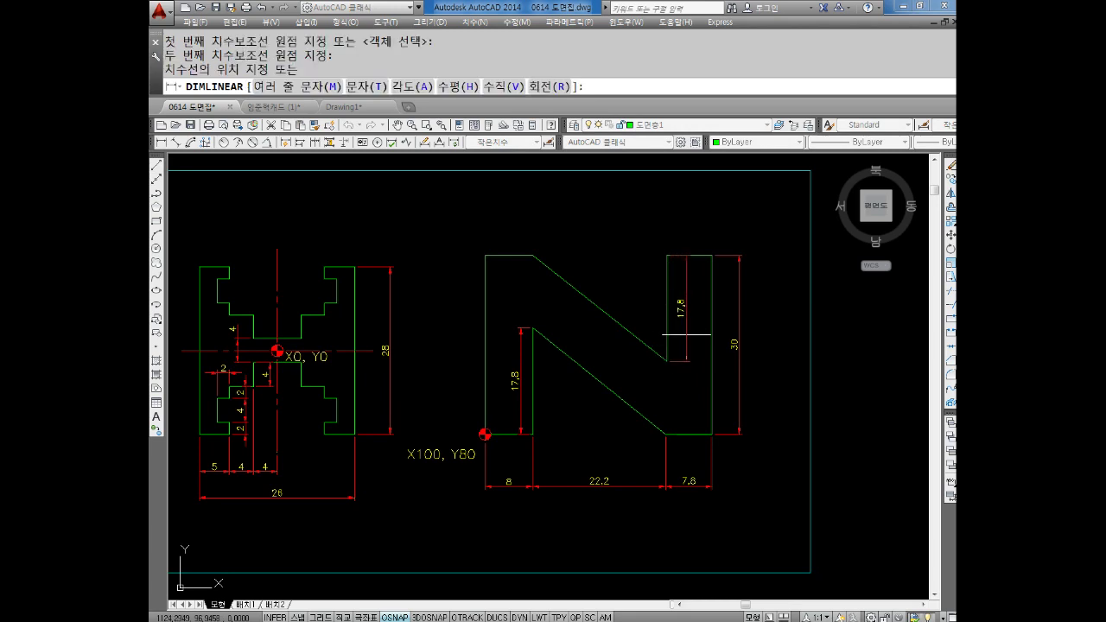
key(Escape)
key(Return)
click(667, 256)
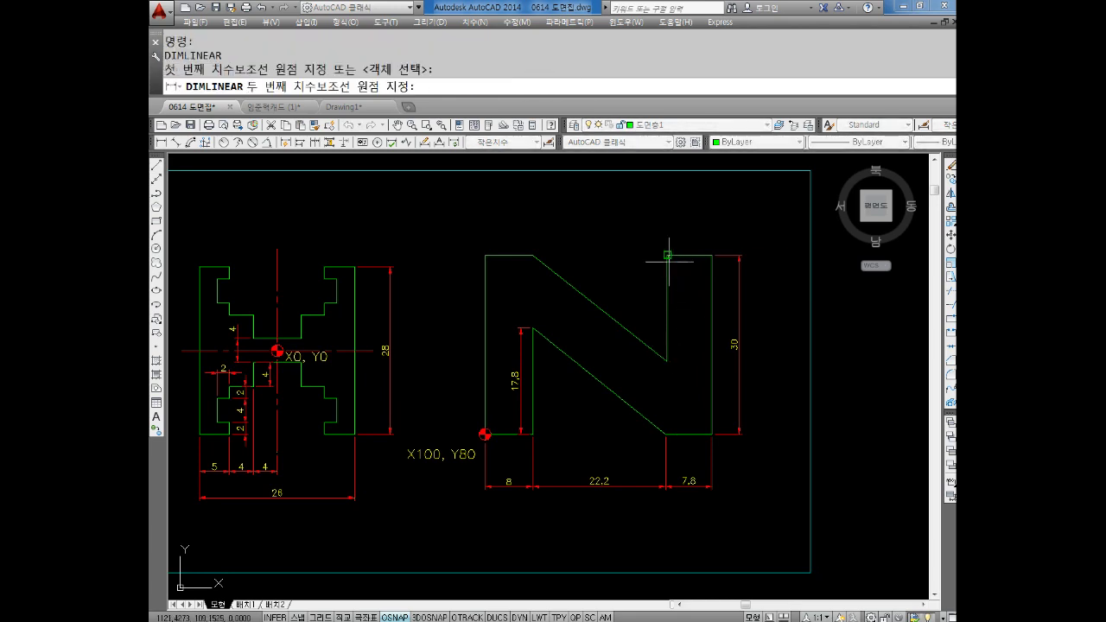
click(667, 357)
click(691, 363)
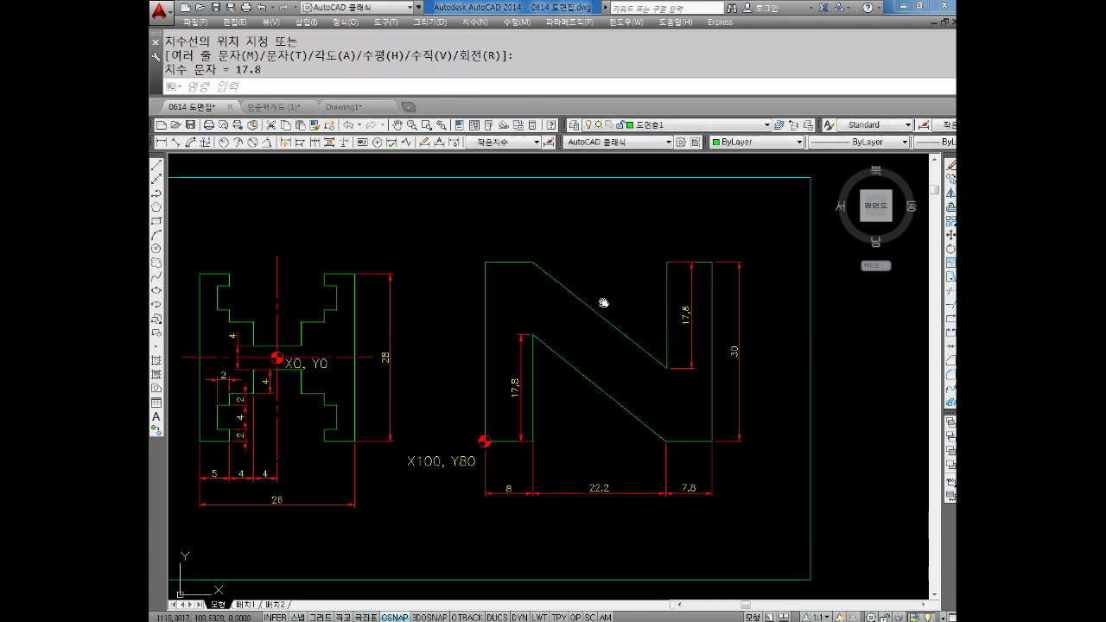
scroll(605, 346, up, 1)
scroll(588, 332, down, 1)
key(Return)
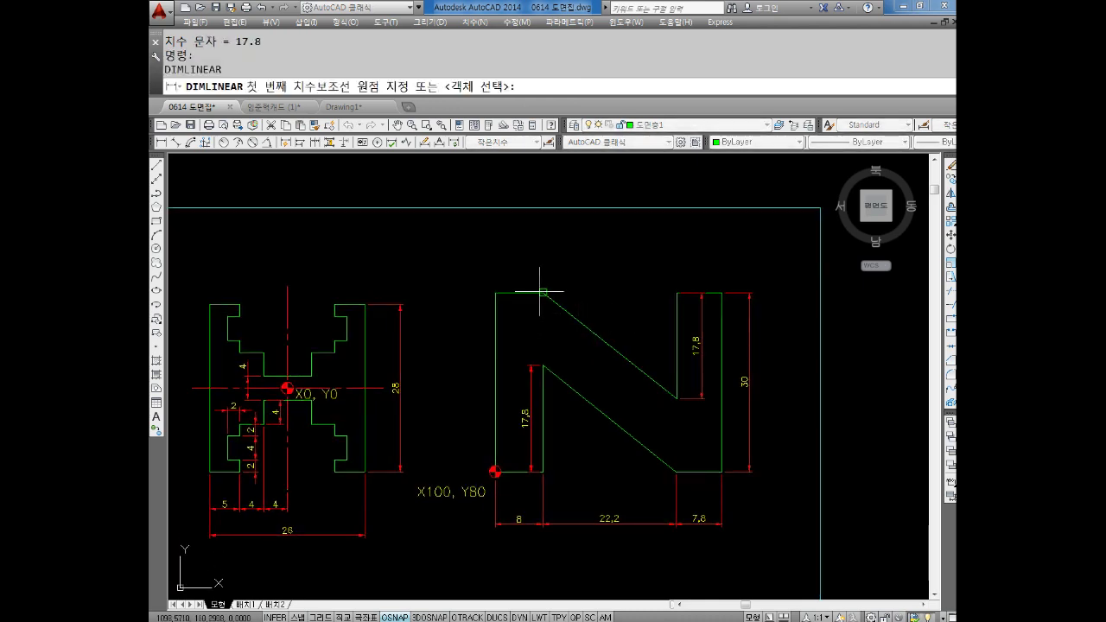
key(Escape)
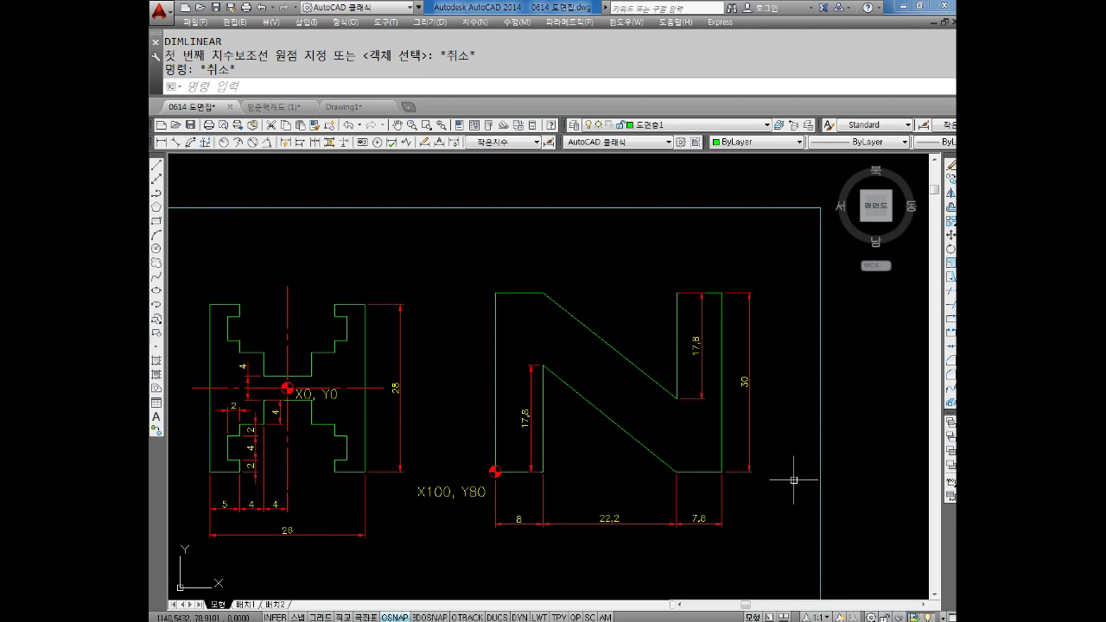
- Place the 8 and 22.5 linear dimensions above the top of the N
key(Escape)
click(160, 141)
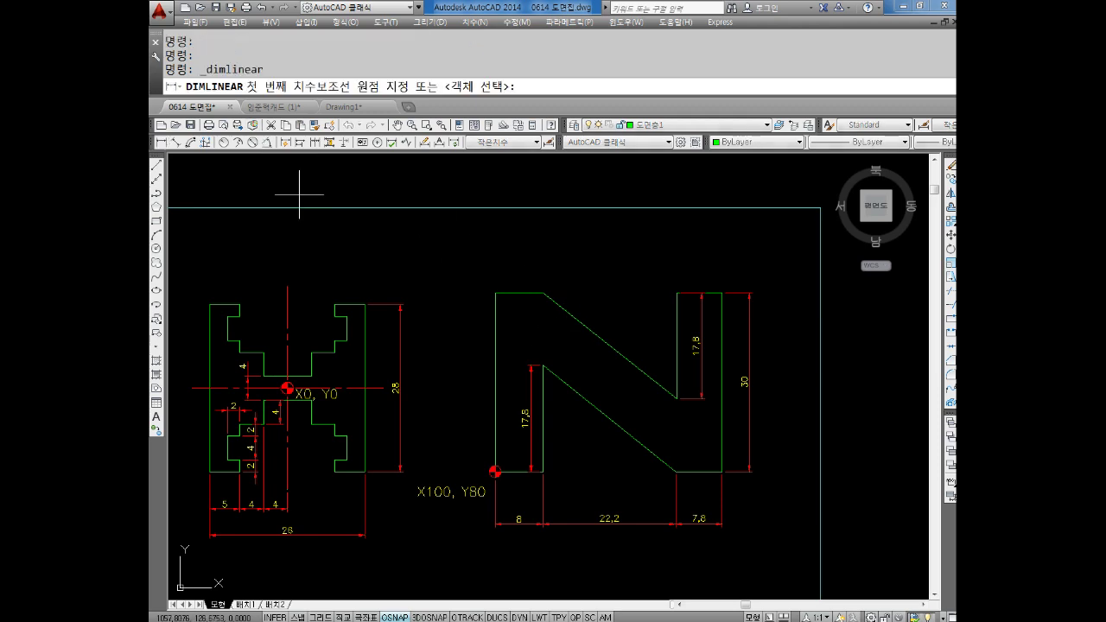
click(519, 294)
click(541, 292)
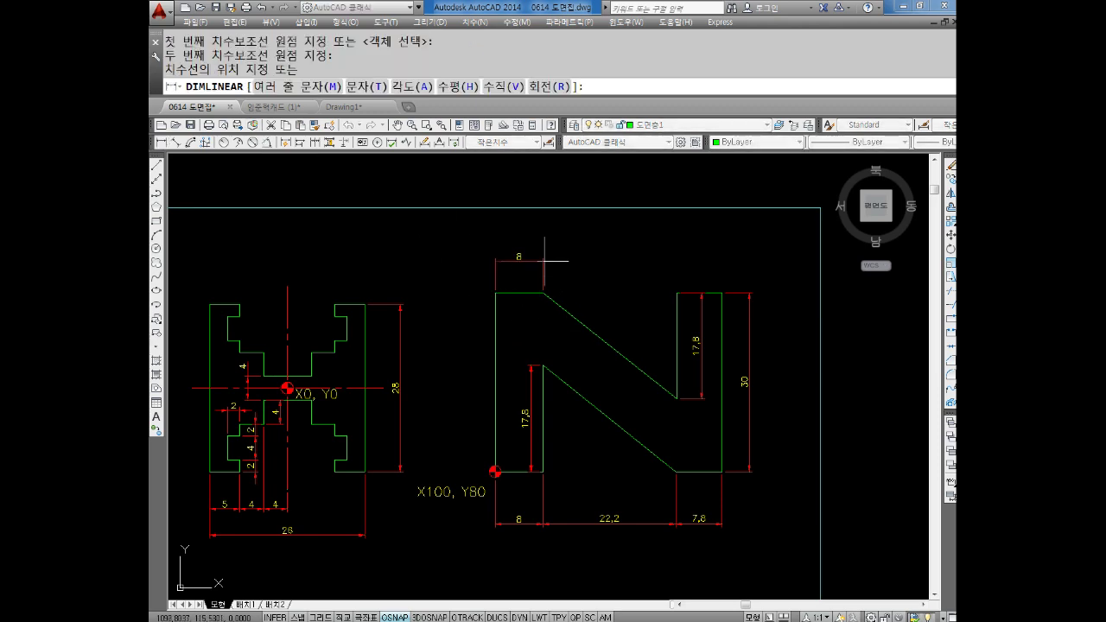
click(544, 260)
key(Return)
click(543, 293)
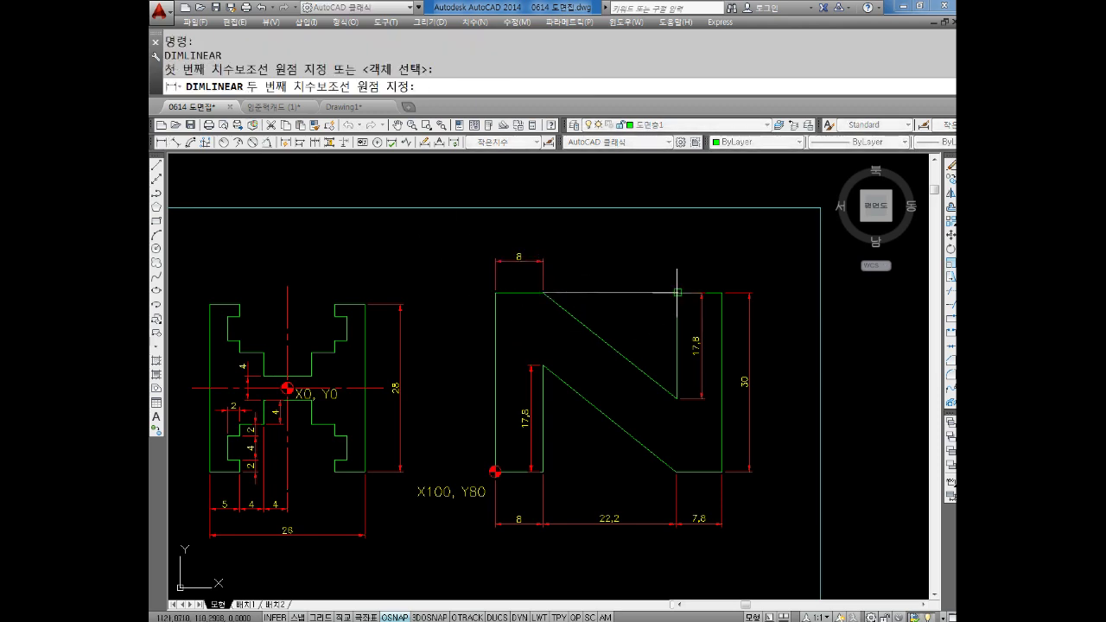
click(677, 292)
click(545, 260)
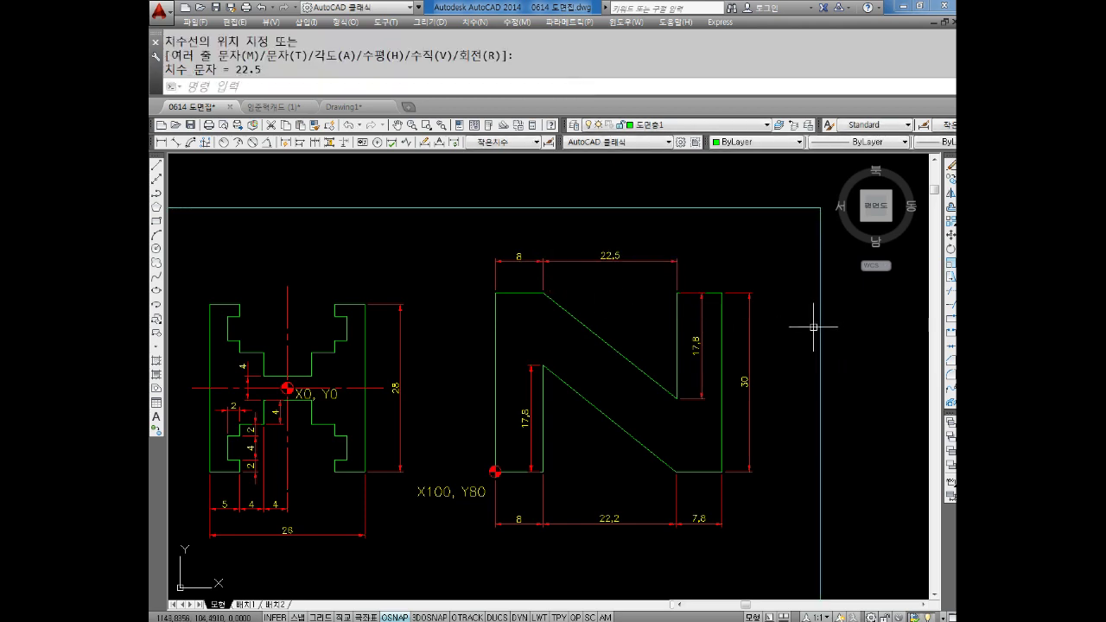
scroll(722, 285, down, 2)
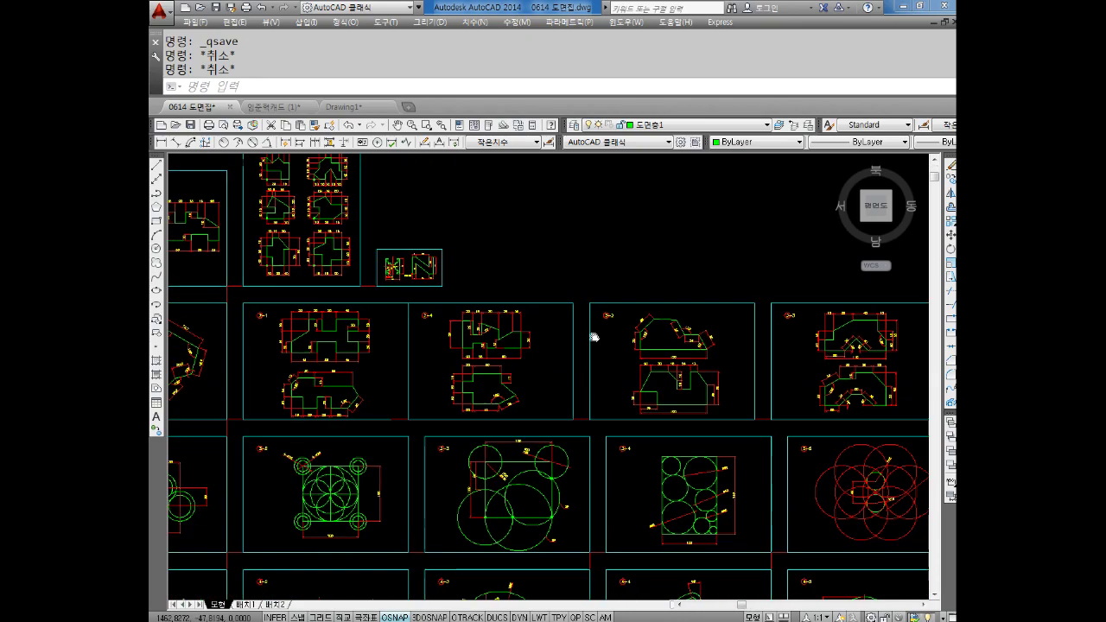
- Copy the whole 2-3 sheet to the right using its bottom-left corner as base point
scroll(681, 395, up, 2)
key(Escape)
text(c)
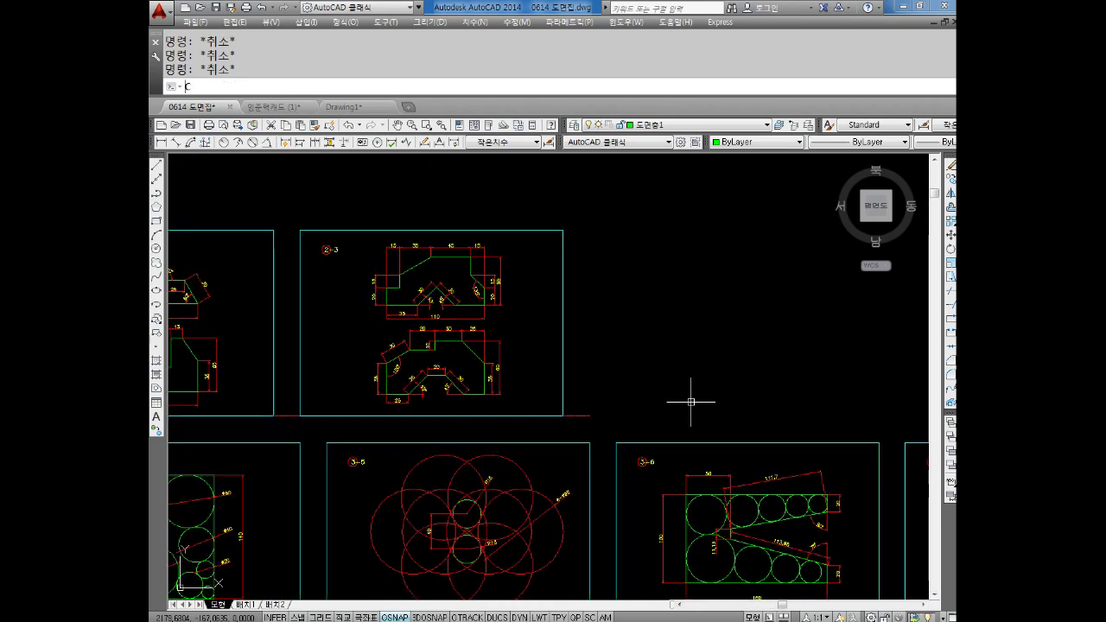
text(o)
key(Return)
click(672, 185)
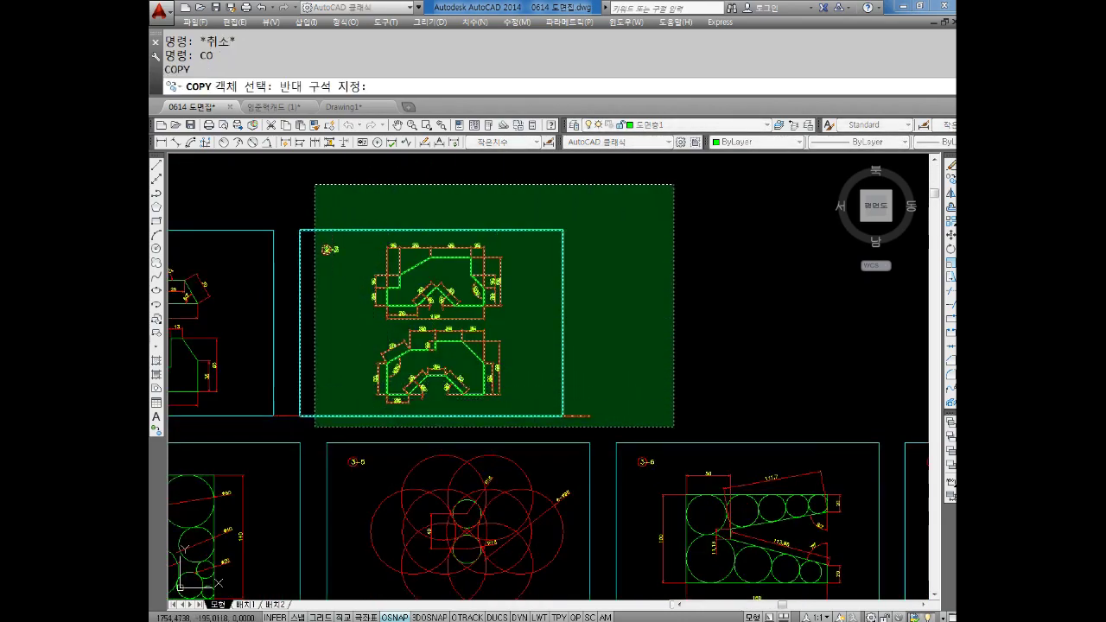
click(300, 432)
key(Return)
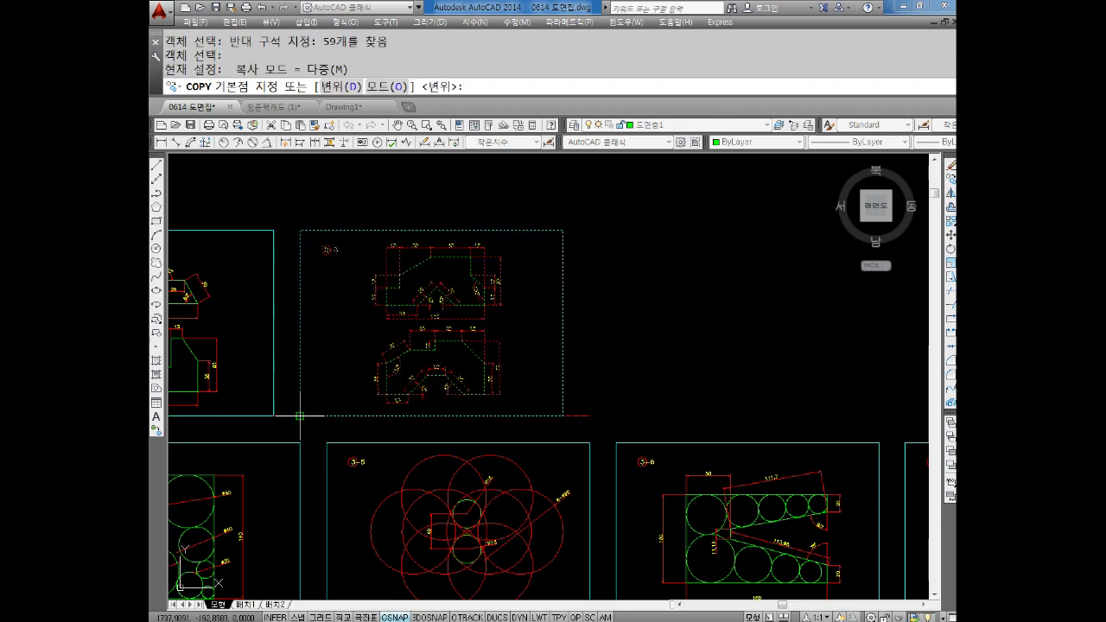
click(300, 416)
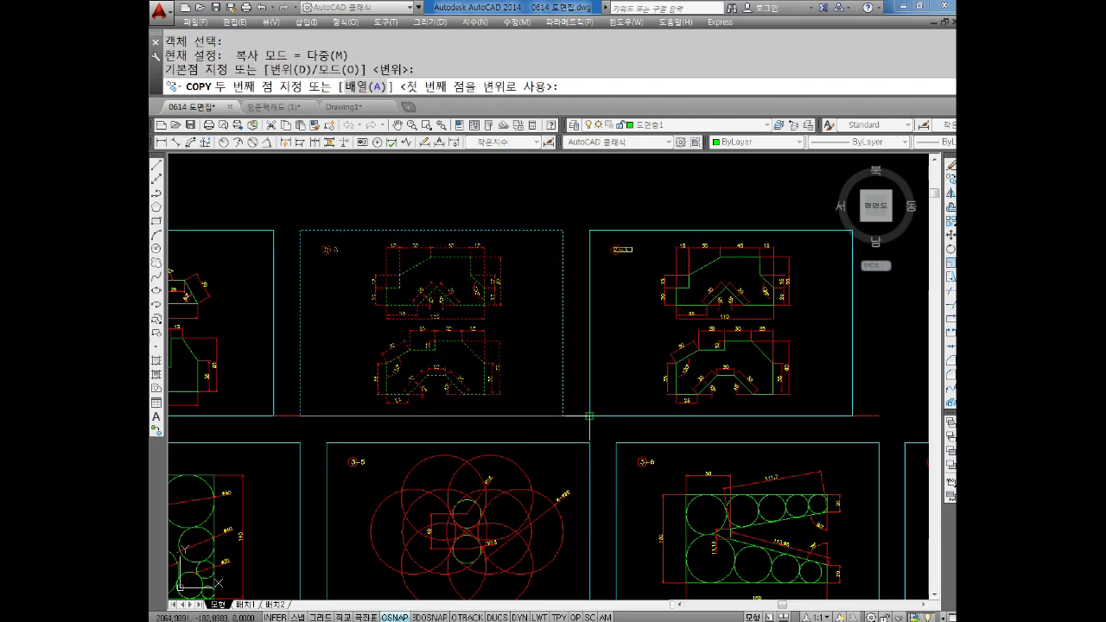
click(589, 416)
key(Escape)
- Erase the copied parts from the new frame, leaving it empty
middle_drag(721, 353, 679, 382)
click(779, 275)
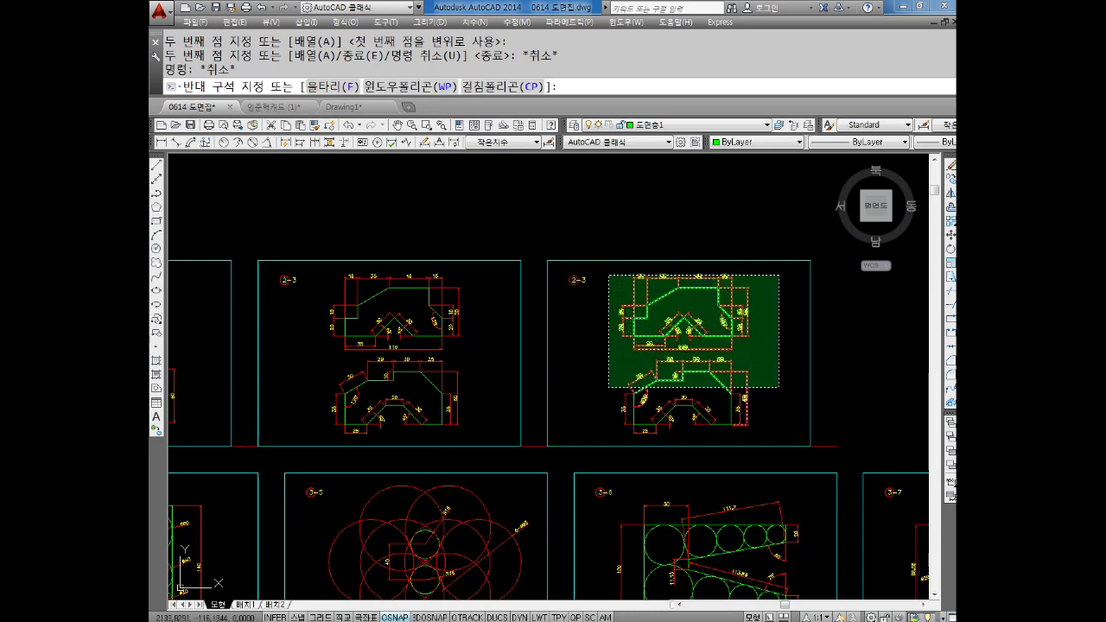
click(602, 436)
key(Delete)
- Pan across the neighbouring frames to locate the new copied frame's label
scroll(606, 275, up, 3)
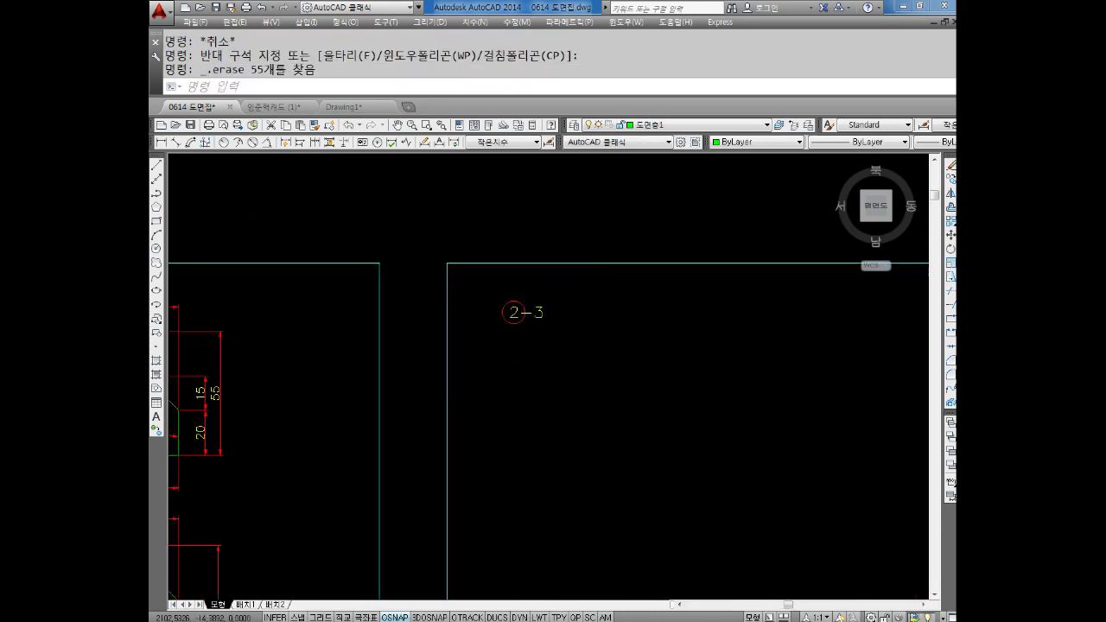
scroll(543, 287, up, 2)
double_click(542, 287)
click(639, 330)
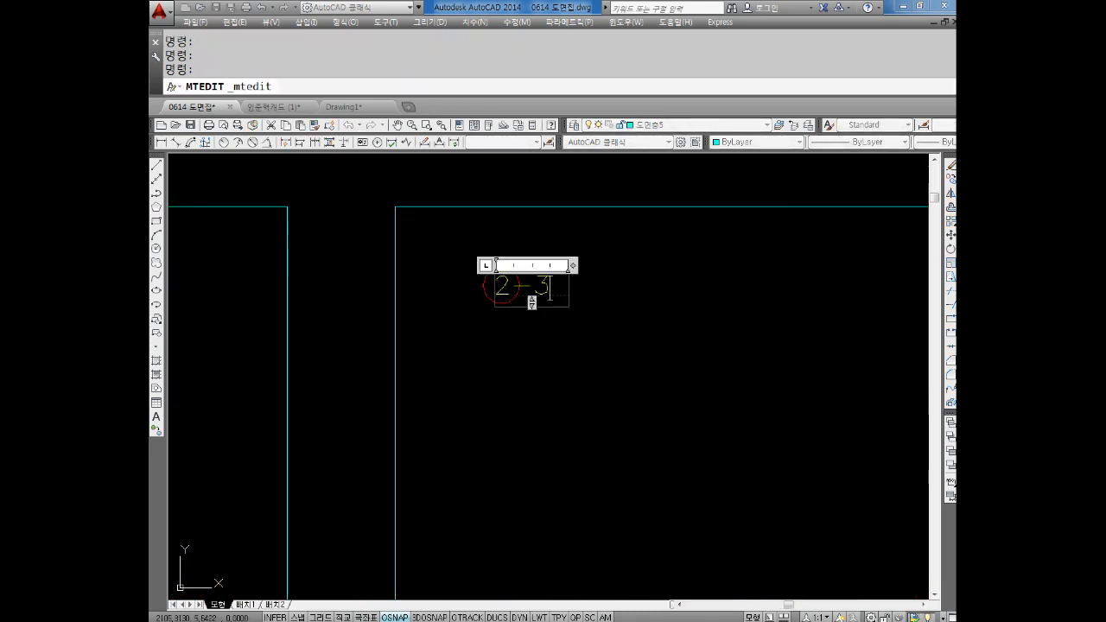
scroll(533, 385, down, 5)
middle_drag(533, 386, 689, 360)
scroll(354, 354, up, 4)
middle_drag(484, 353, 703, 353)
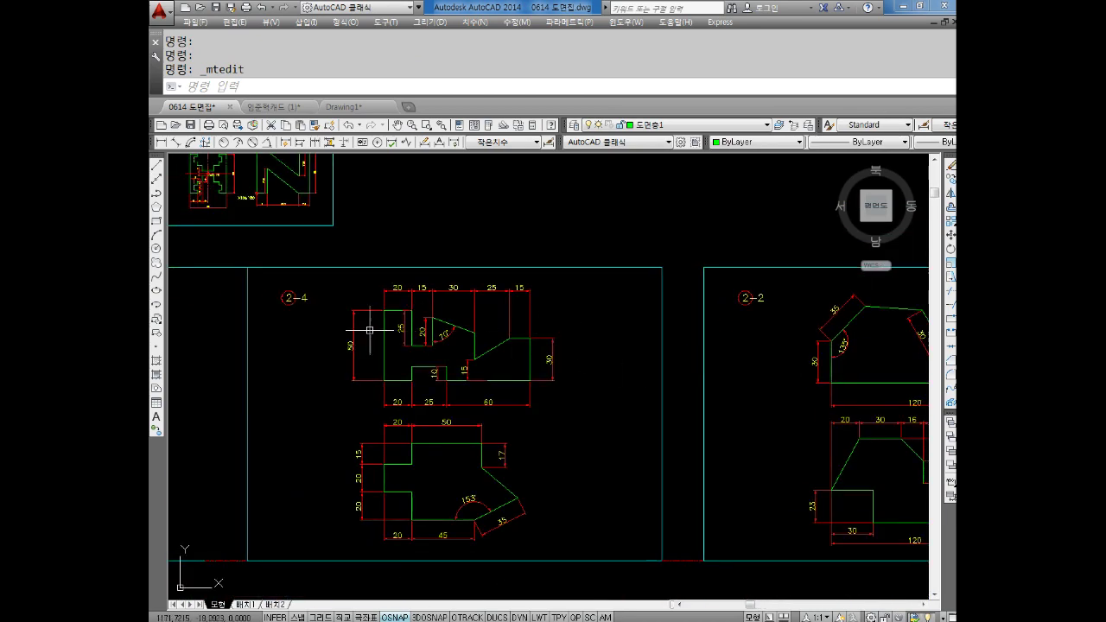
scroll(643, 328, down, 2)
middle_drag(610, 327, 285, 338)
middle_drag(827, 315, 642, 320)
scroll(736, 308, up, 3)
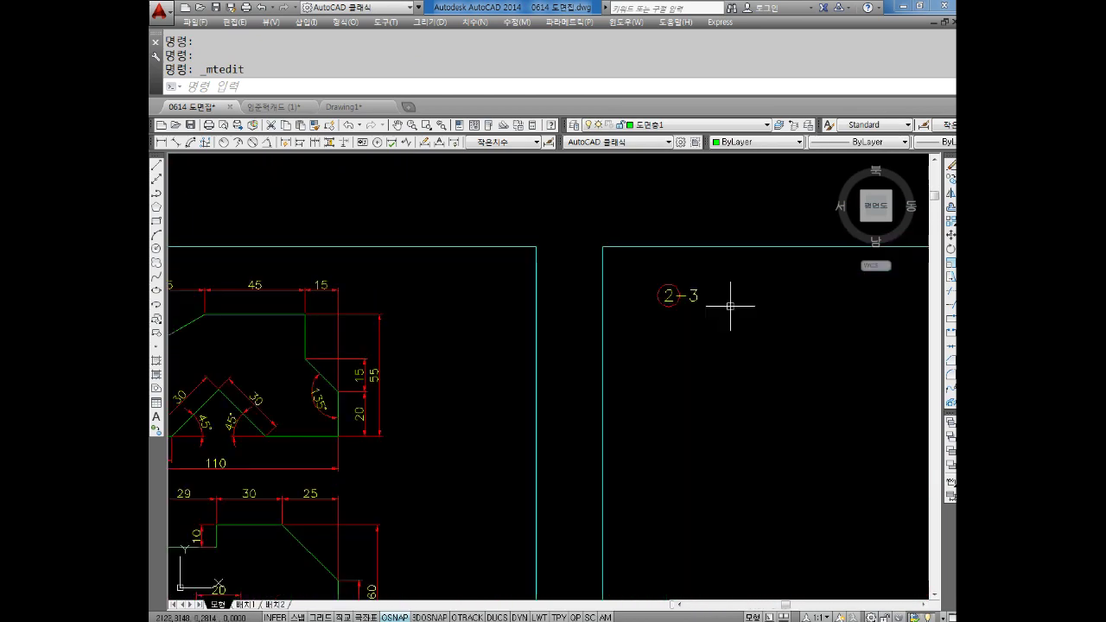
middle_drag(736, 309, 652, 327)
- Change the new frame's label from 2-3 to 2-5, then switch to the next drawing
double_click(636, 329)
text(5)
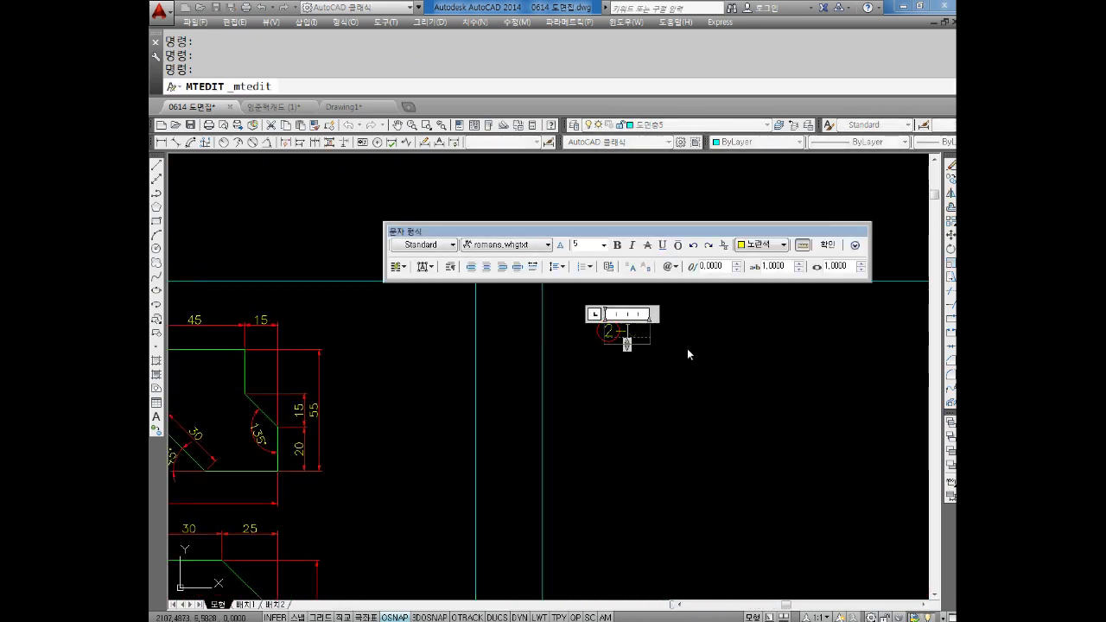
click(688, 349)
scroll(691, 354, down, 2)
middle_drag(694, 363, 642, 344)
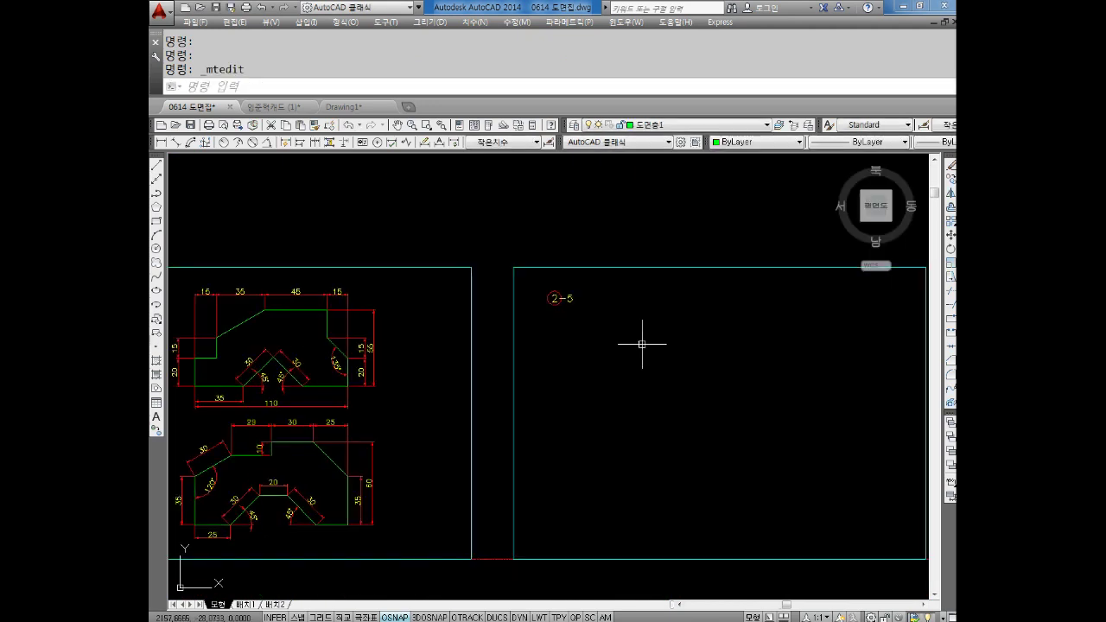
key(ctrl+Tab)
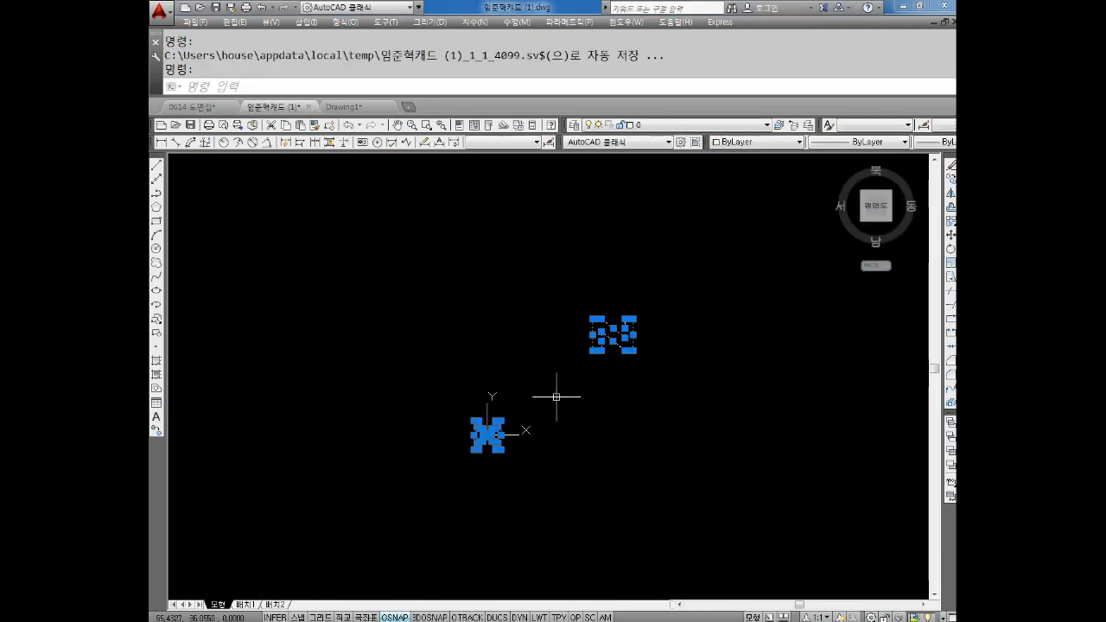
- In Drawing1, select both dimensioned parts and copy them to the clipboard
key(ctrl+Tab)
scroll(586, 396, down, 1)
scroll(583, 385, down, 2)
key(Escape)
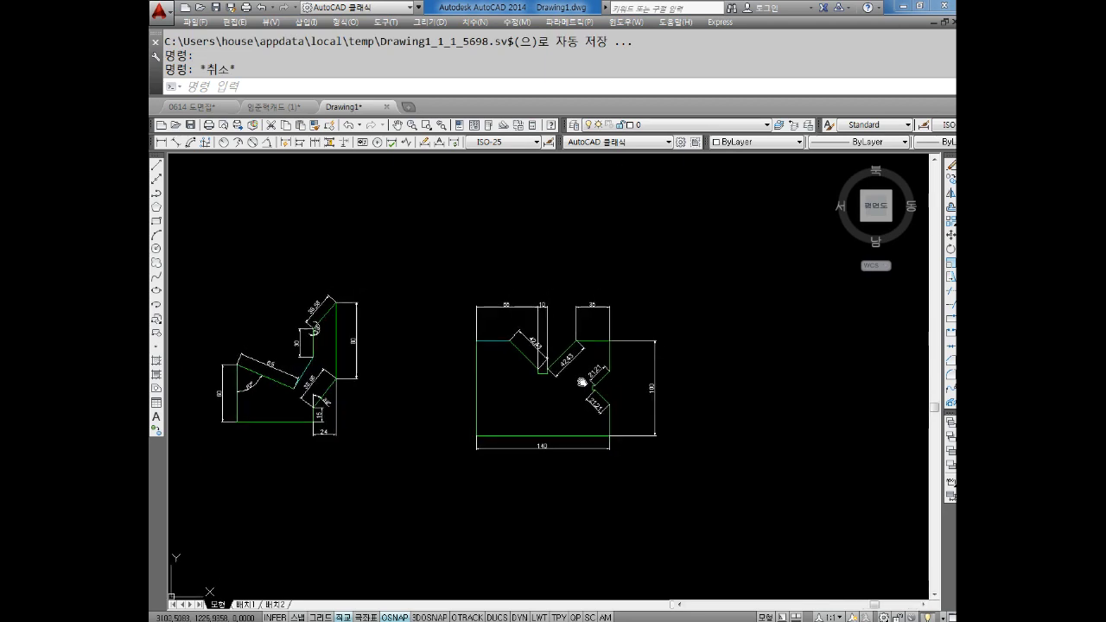
key(Escape)
key(Escape)
middle_drag(401, 388, 462, 376)
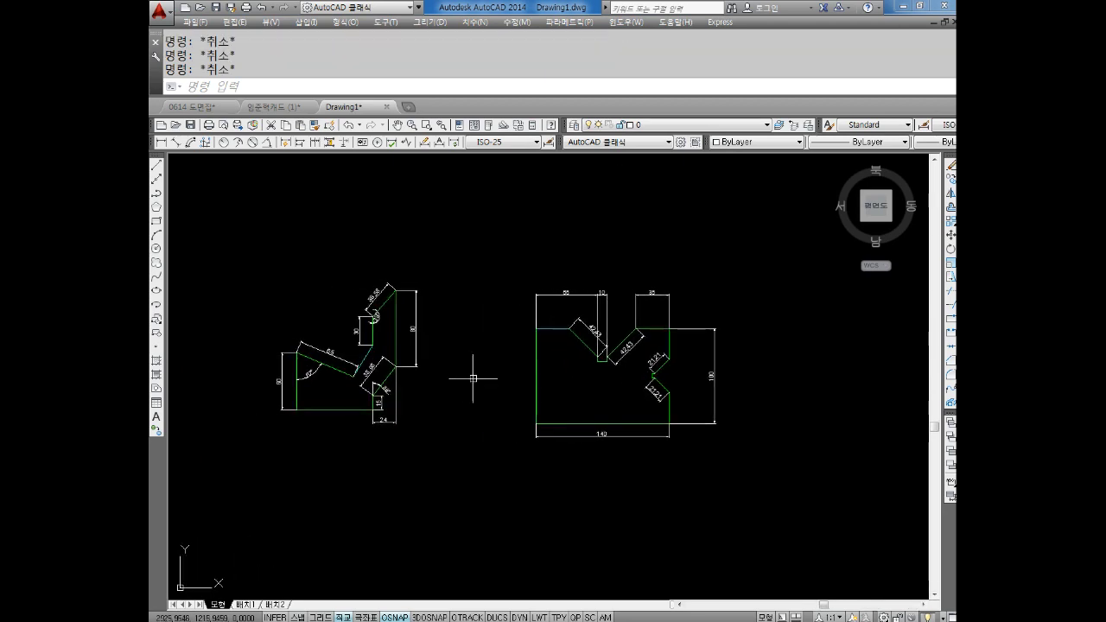
click(778, 211)
click(242, 500)
key(ctrl+c)
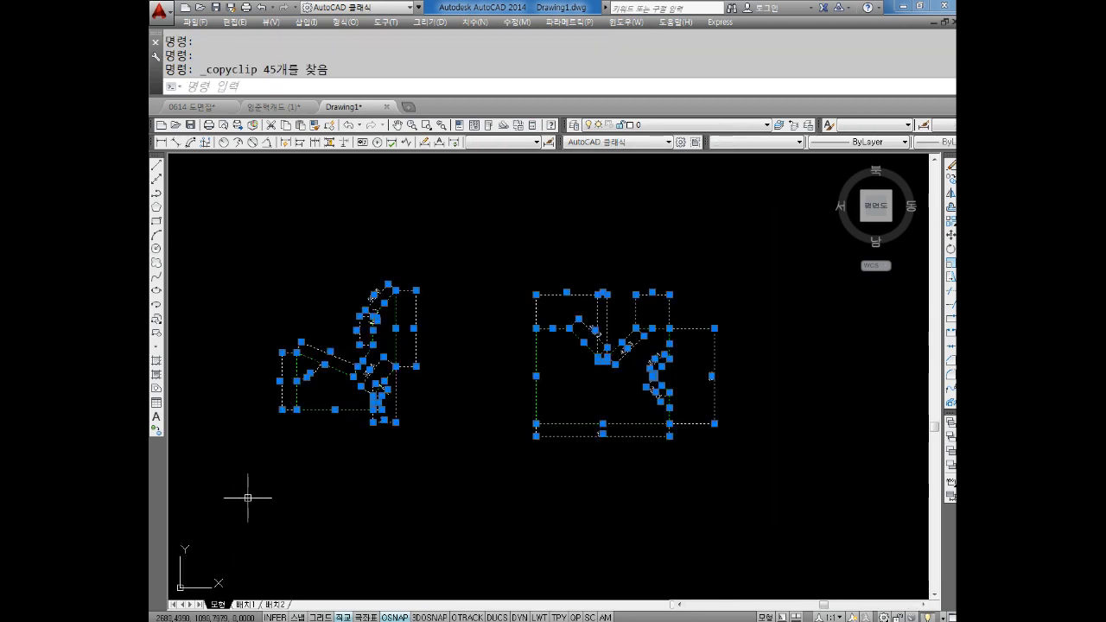
- Back in 0614 도면집, paste the copied parts beside the 2-5 frame
key(ctrl+Tab)
key(ctrl+v)
scroll(596, 445, down, 2)
scroll(519, 474, down, 1)
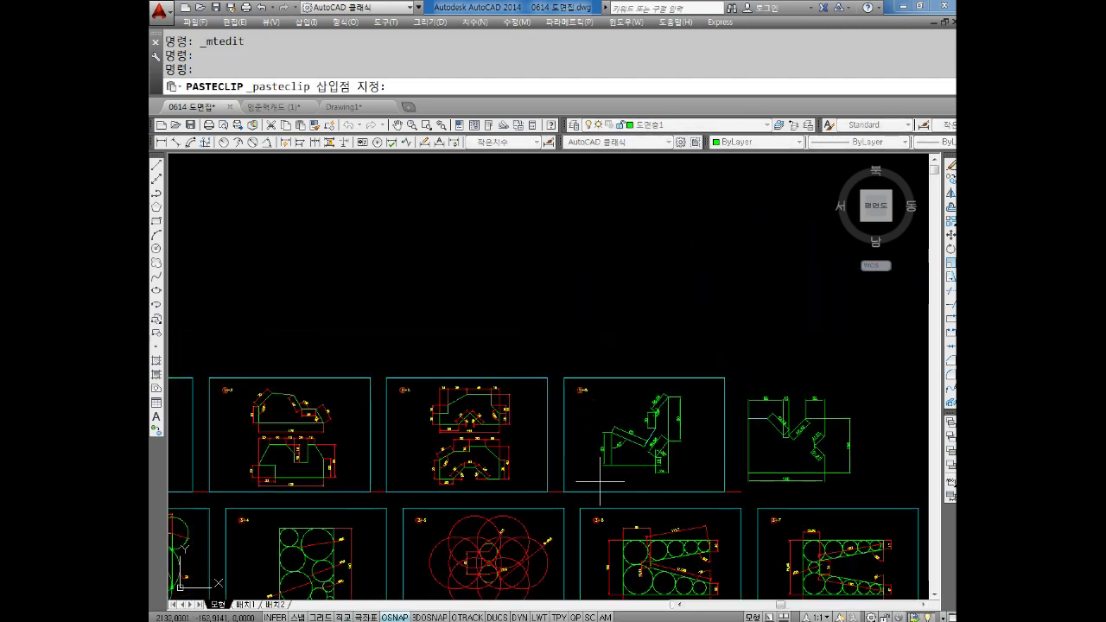
- Apply the 작은치수 dimension style to the pasted part's 60, 65, 67°, 80, 30, 24 and 15 dimensions
key(Escape)
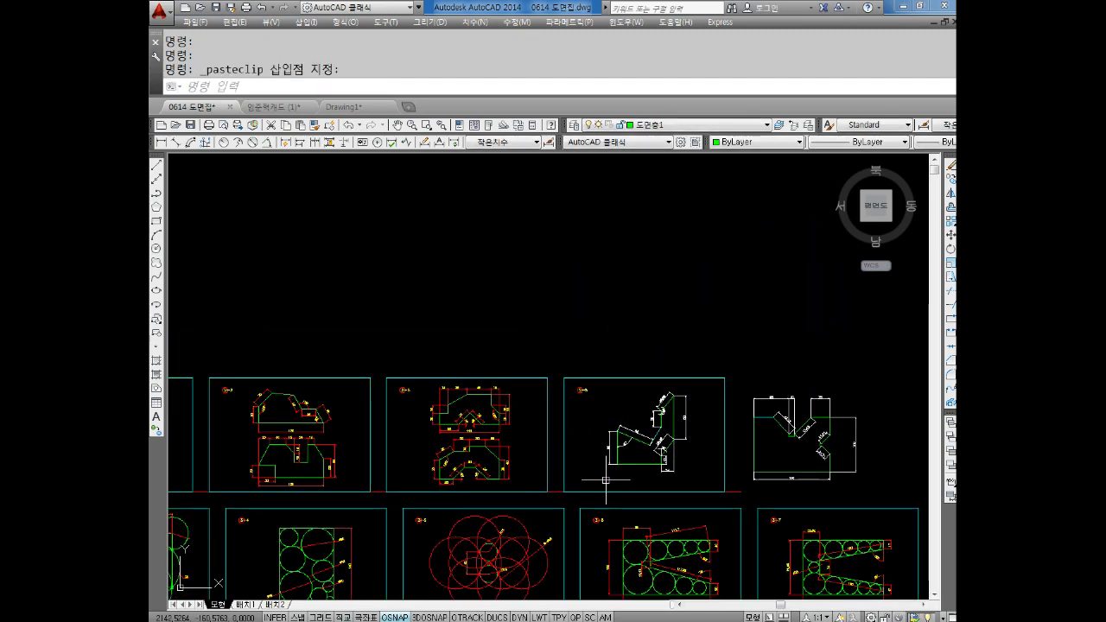
key(Escape)
scroll(670, 454, up, 4)
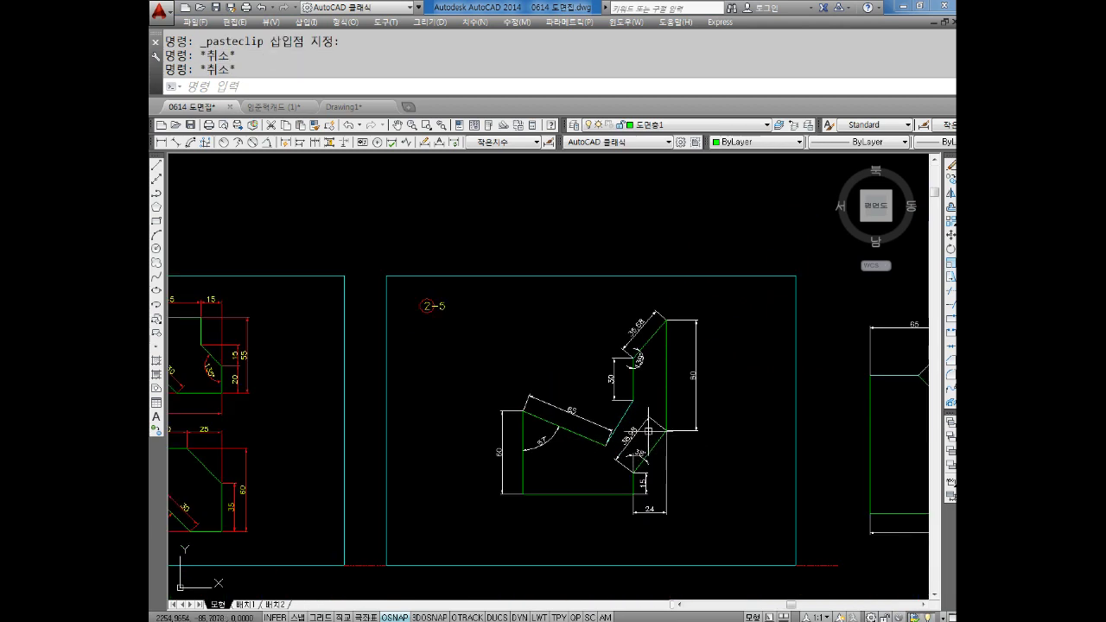
click(728, 290)
click(494, 517)
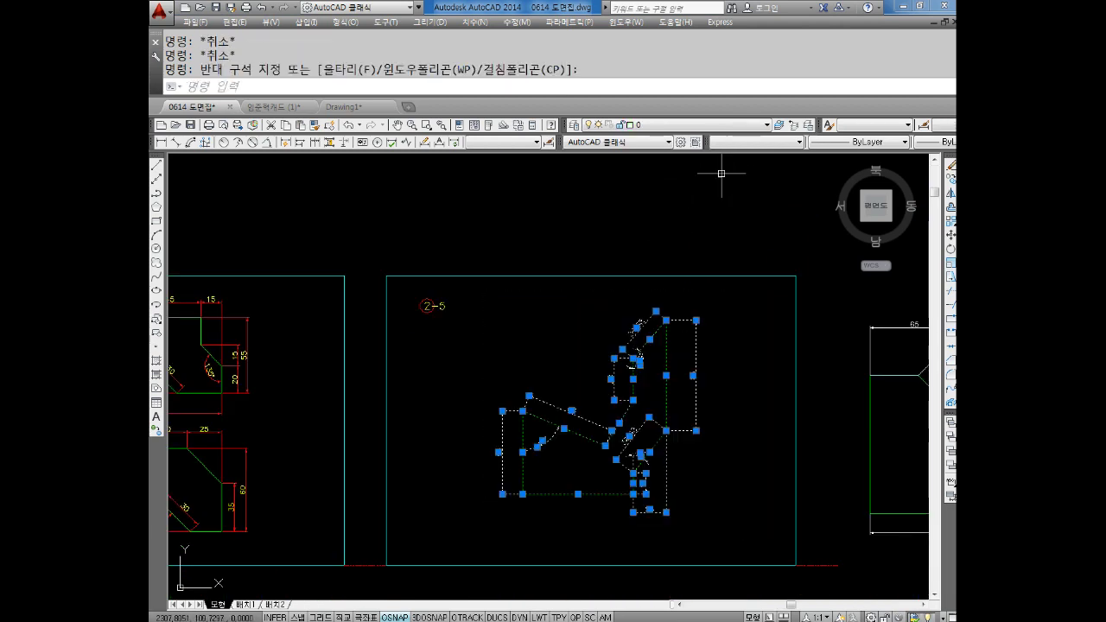
click(507, 147)
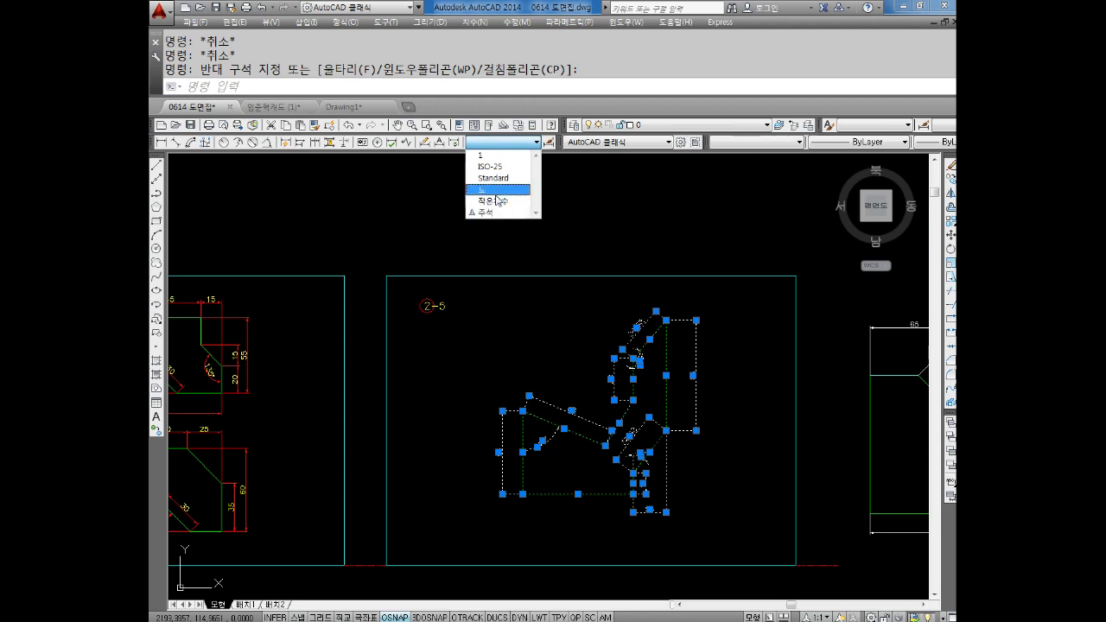
click(494, 200)
key(Escape)
key(Escape)
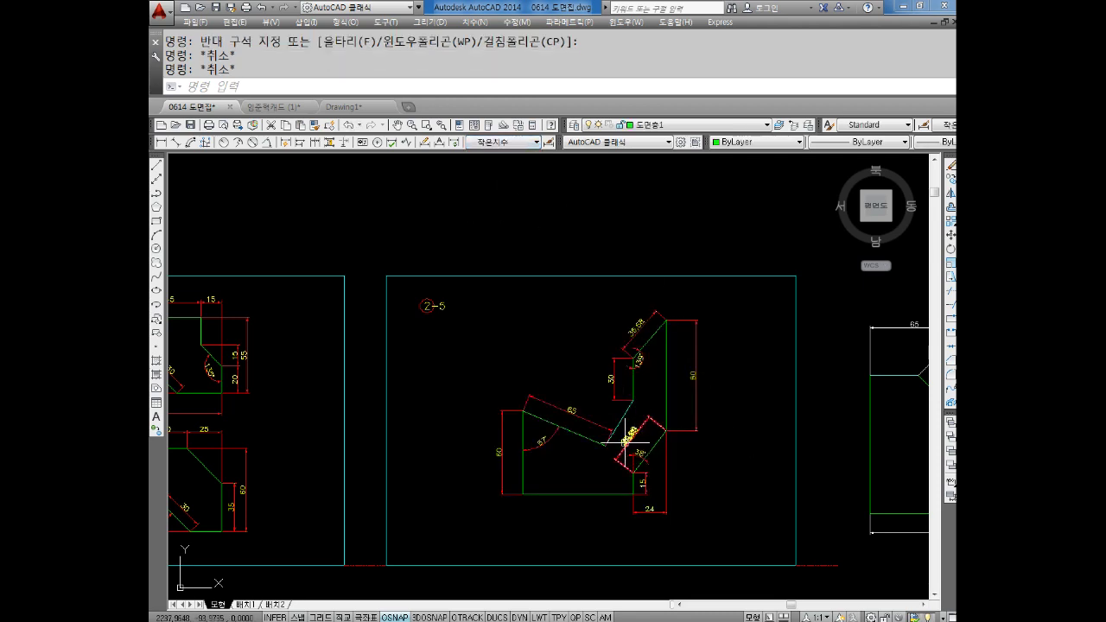
scroll(598, 393, up, 3)
scroll(728, 436, down, 1)
scroll(681, 395, down, 2)
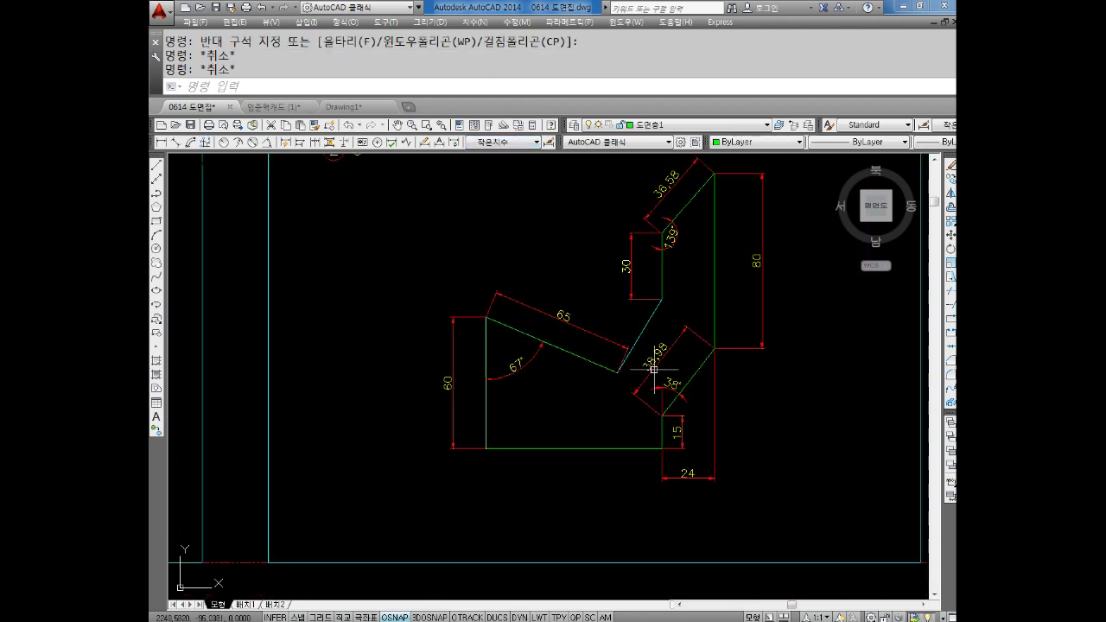
scroll(603, 360, down, 1)
scroll(603, 361, down, 1)
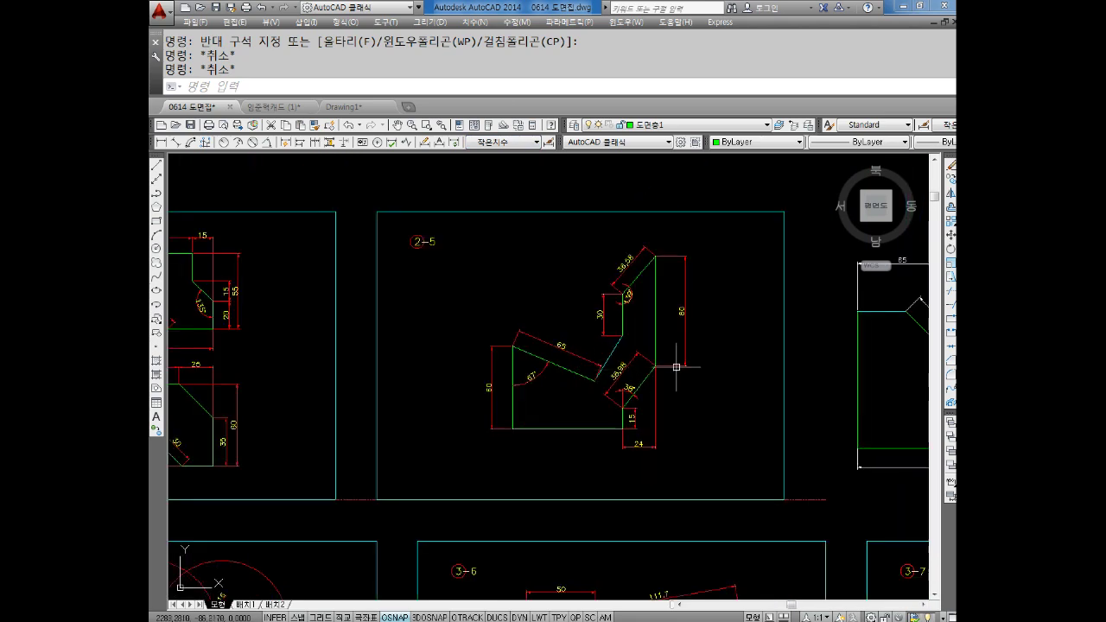
scroll(674, 370, down, 1)
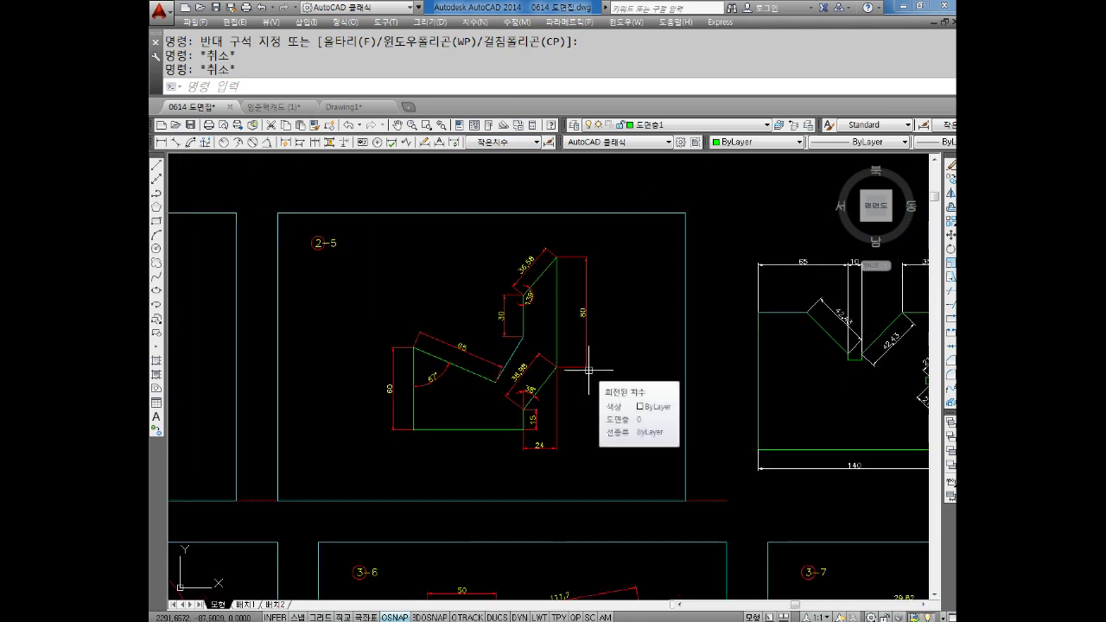
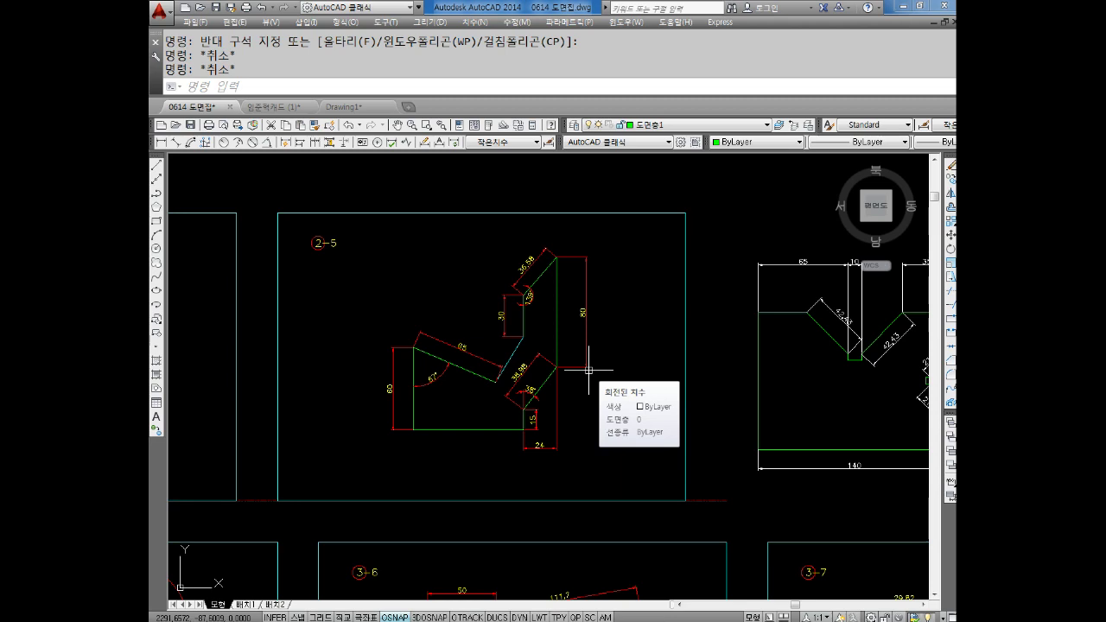
- Add an 80 horizontal linear dimension below the bottom edge of figure ②-5
key(Escape)
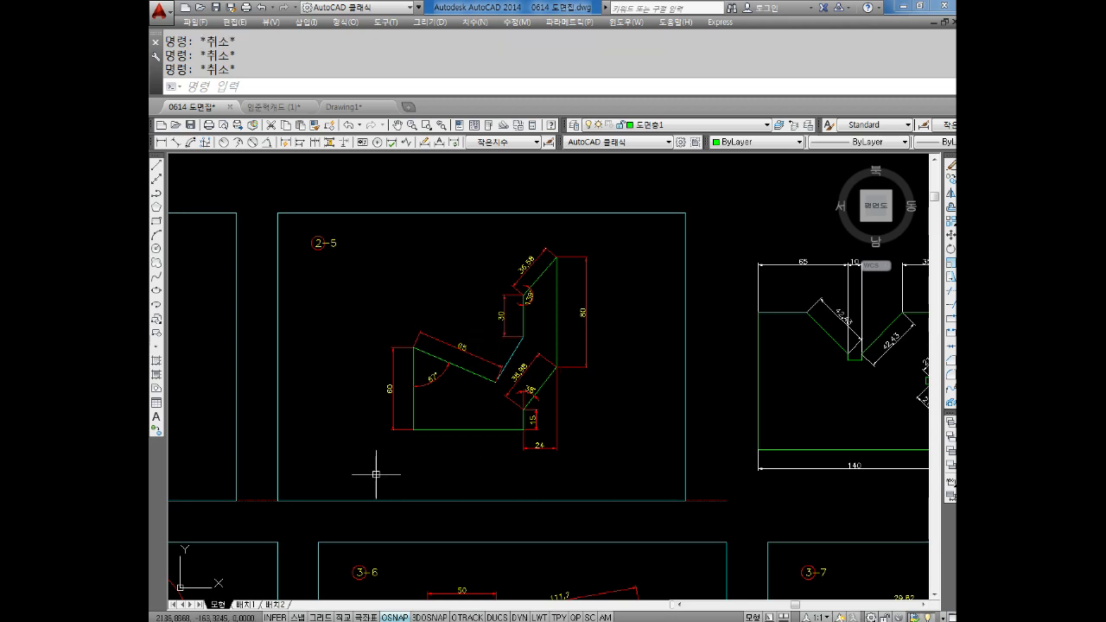
scroll(466, 430, up, 2)
click(159, 142)
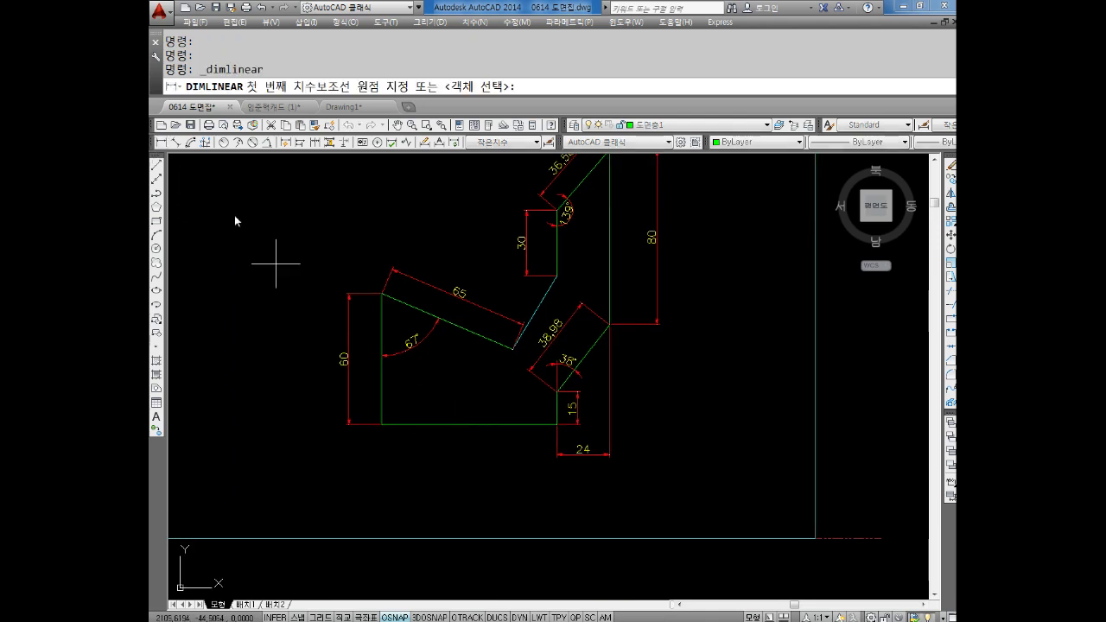
click(381, 424)
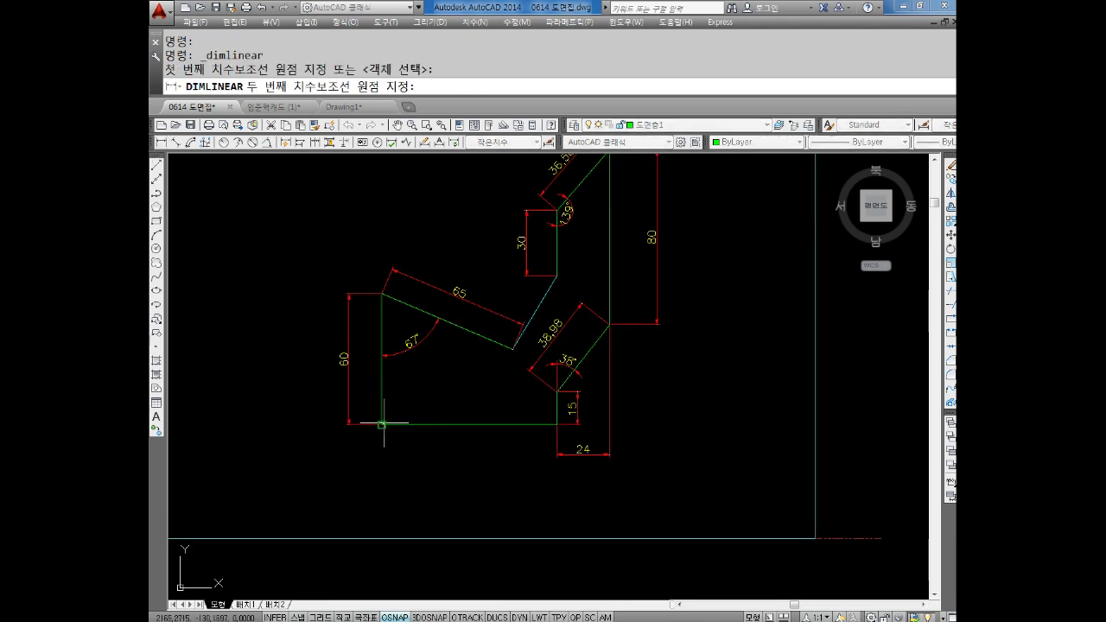
click(557, 424)
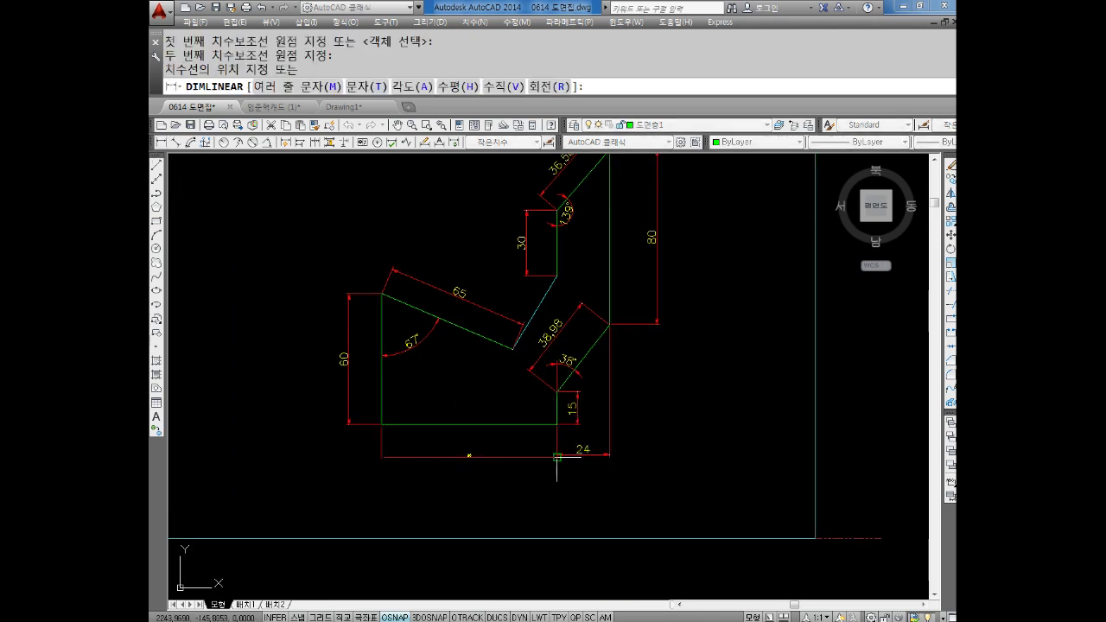
click(470, 453)
key(Escape)
key(Escape)
- Select the new 80 dimension and switch to a different dimension style
click(474, 487)
click(439, 446)
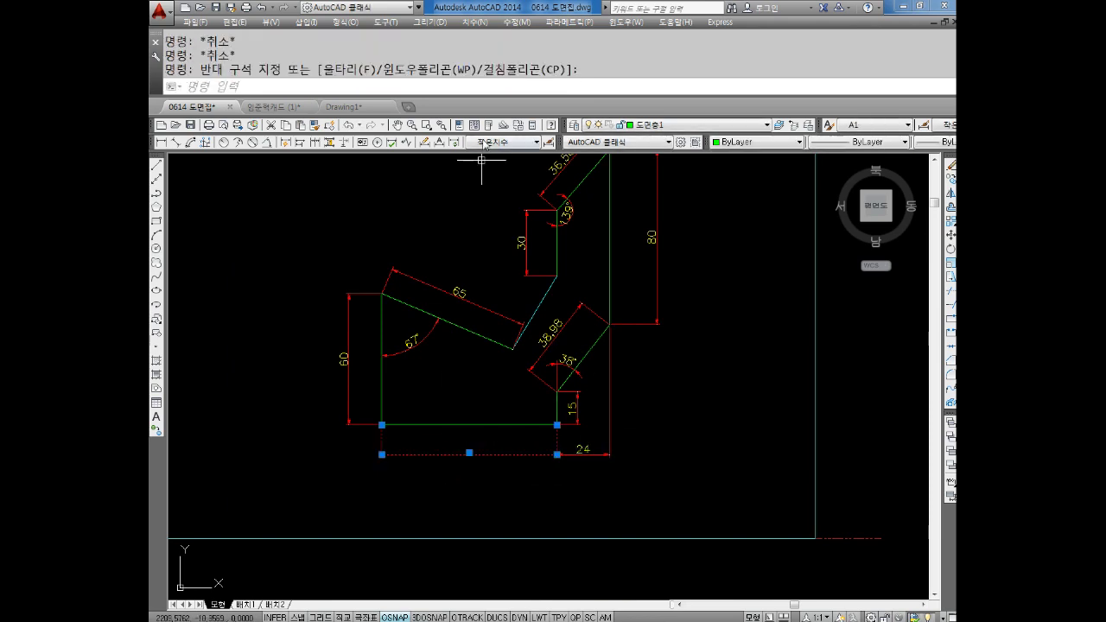
click(493, 143)
key(Escape)
key(Escape)
click(493, 143)
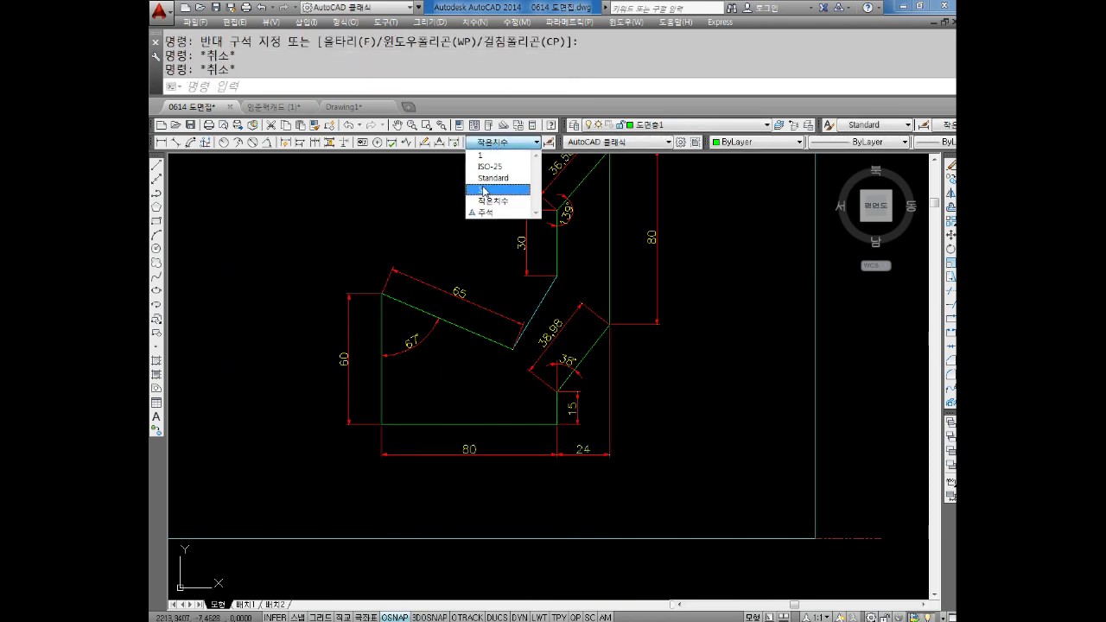
click(482, 189)
- Zoom out, pan to sheet ②, and zoom in on the 60° parallelogram with its green circle
scroll(573, 322, down, 1)
scroll(468, 349, down, 3)
scroll(469, 349, down, 1)
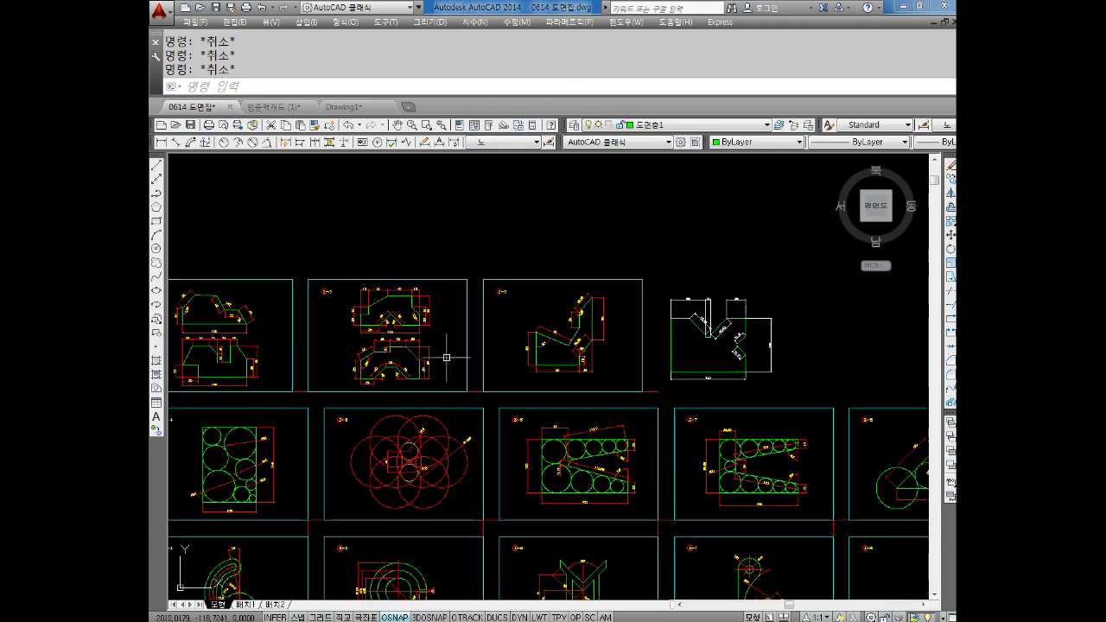
middle_drag(468, 348, 575, 352)
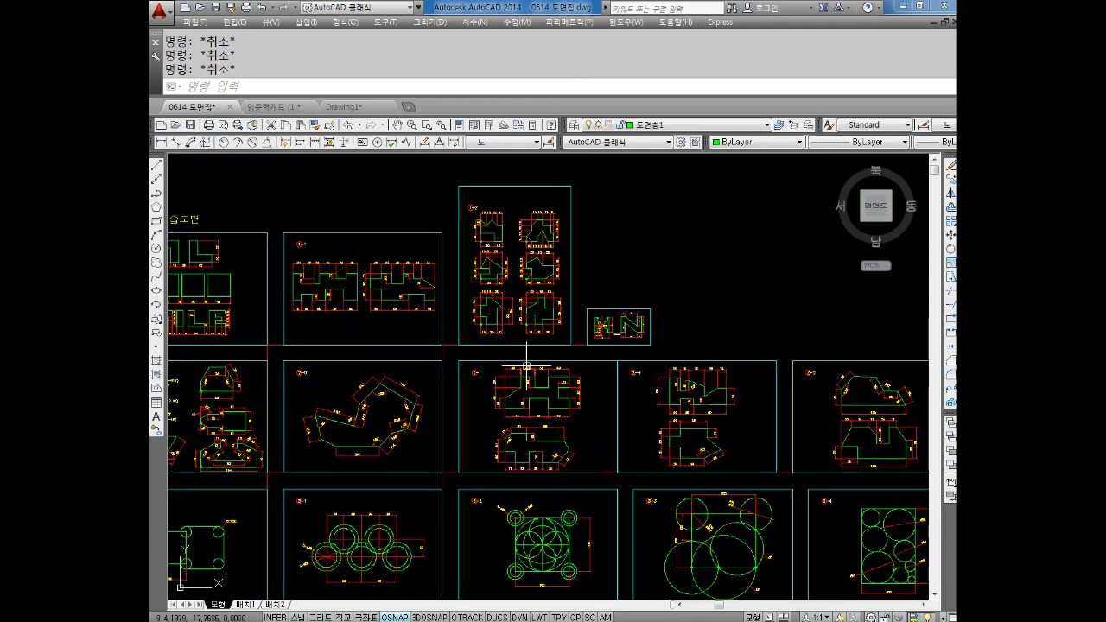
middle_drag(487, 366, 740, 346)
scroll(441, 384, up, 2)
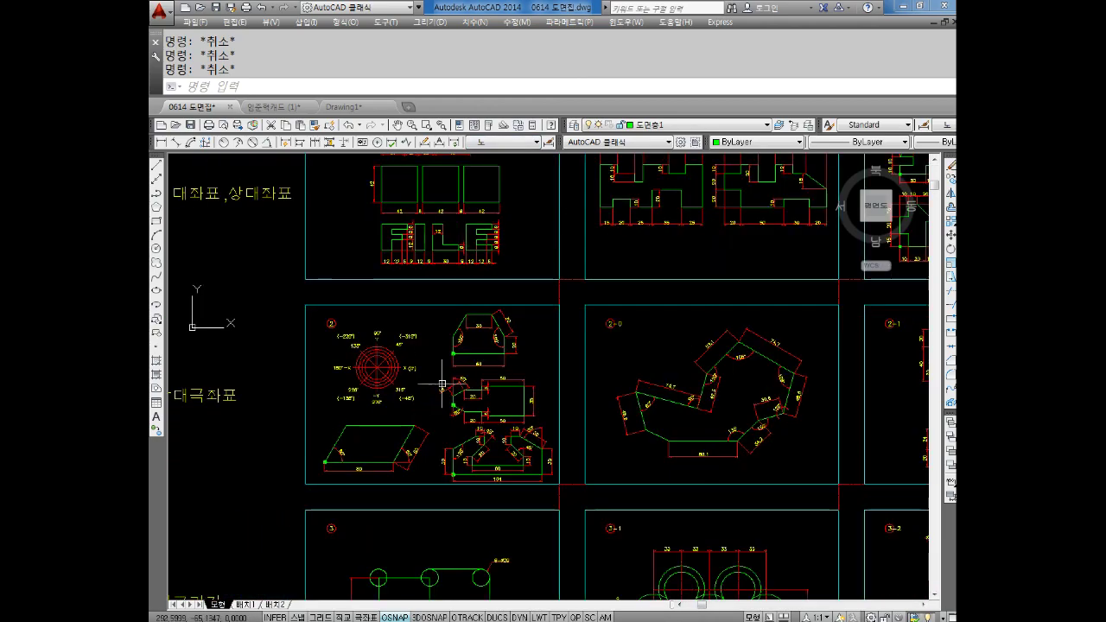
scroll(333, 474, up, 6)
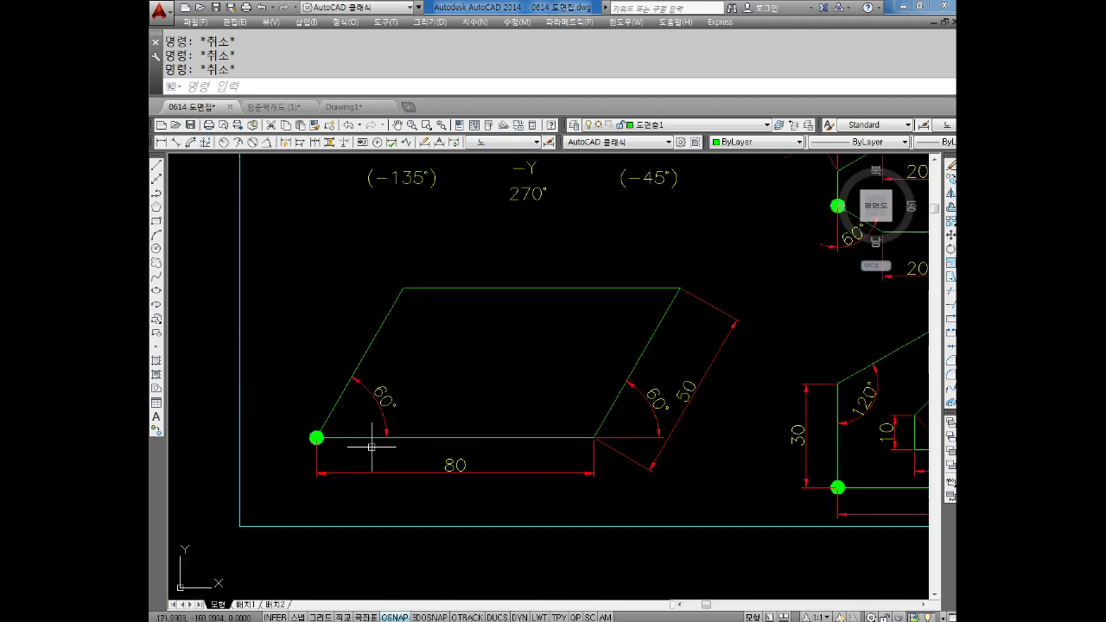
middle_drag(348, 426, 360, 412)
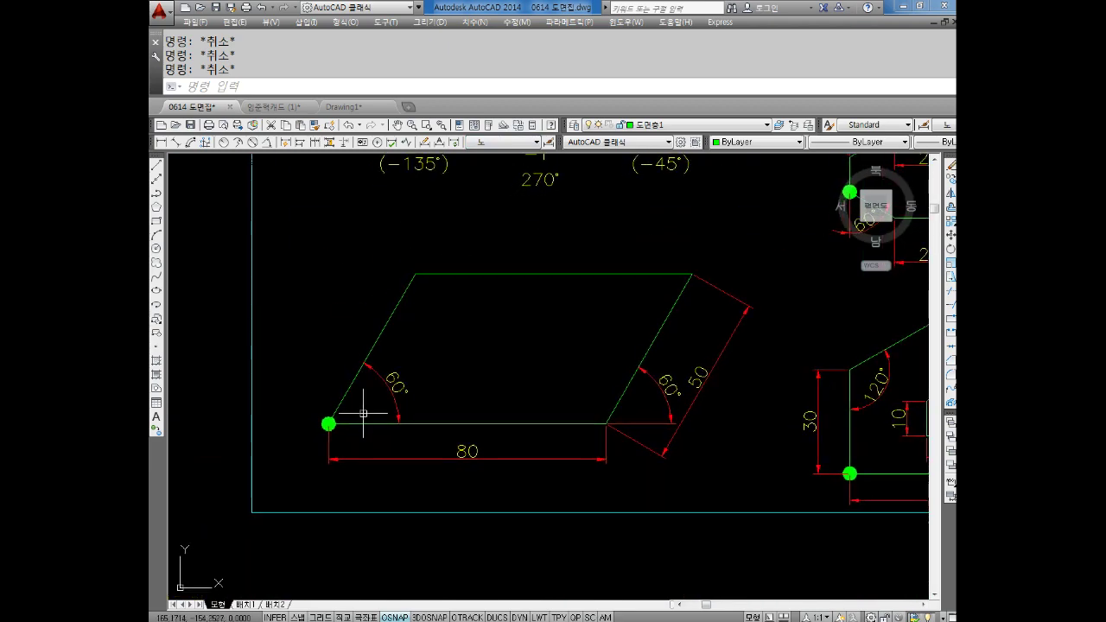
text(CO)
- Start copying the parallelogram's green circle, using its centre as the base point
key(Return)
scroll(358, 420, up, 3)
scroll(345, 424, up, 2)
click(321, 423)
key(Return)
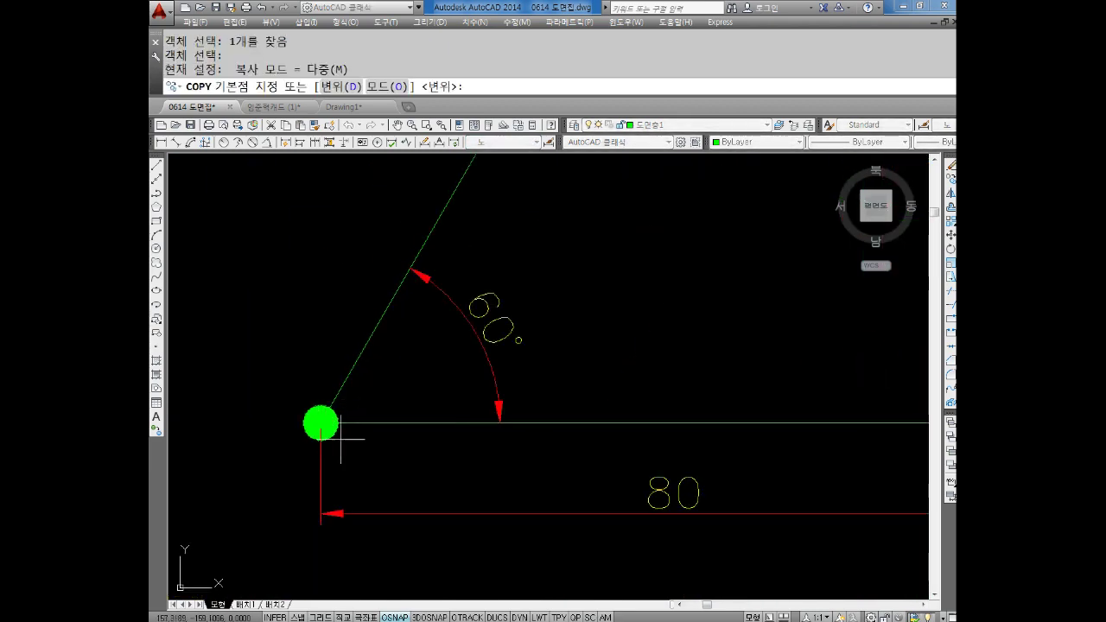
click(321, 424)
- Place the circle copy at the left end of the 80,1 edge on figure ②-0
scroll(321, 423, down, 5)
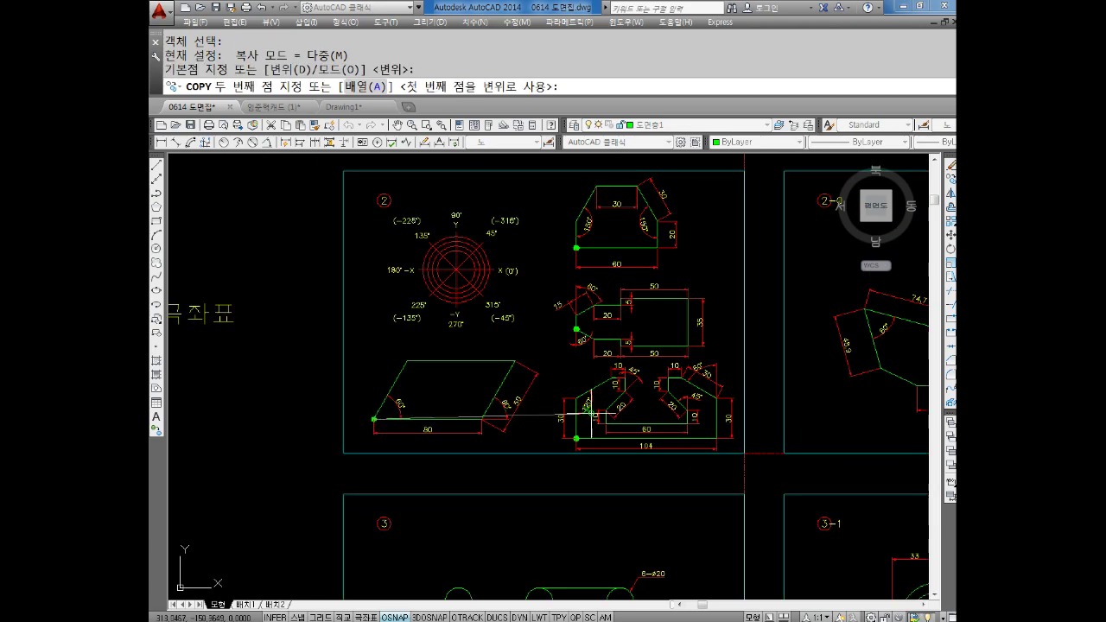
scroll(433, 388, up, 2)
scroll(510, 371, down, 3)
scroll(453, 406, up, 1)
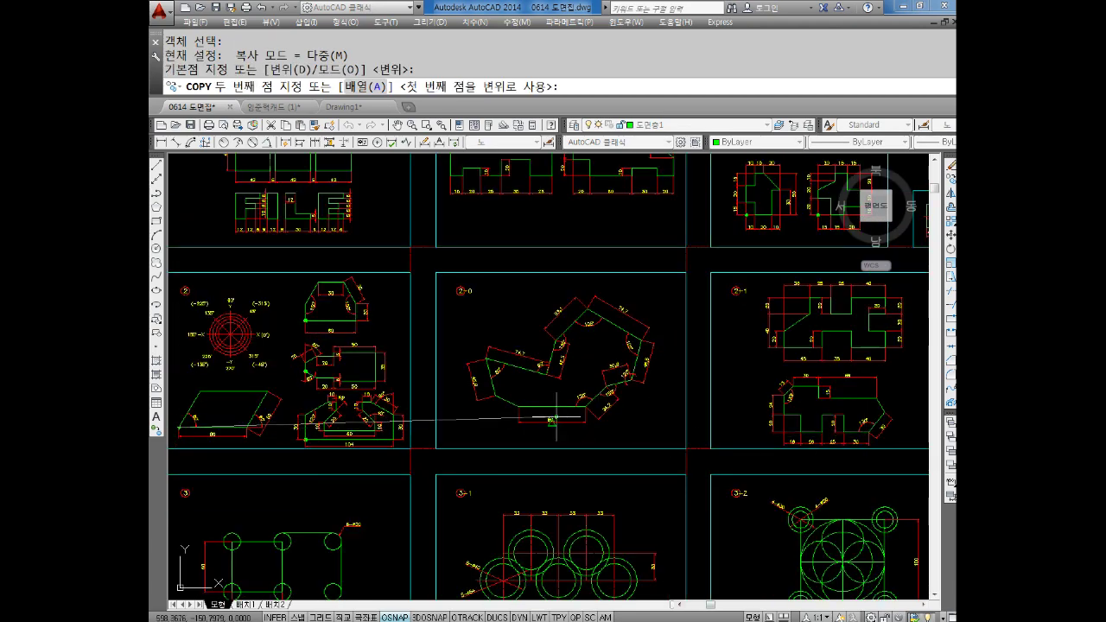
scroll(552, 417, up, 5)
click(407, 378)
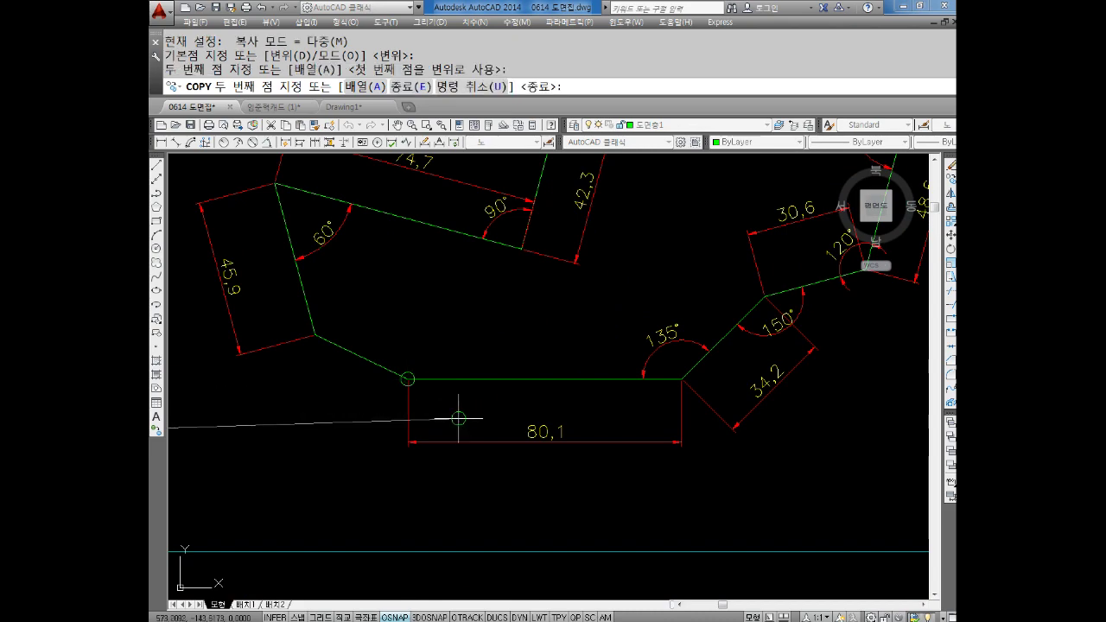
key(Escape)
scroll(352, 382, down, 4)
scroll(630, 403, up, 2)
scroll(630, 403, down, 2)
scroll(457, 415, up, 2)
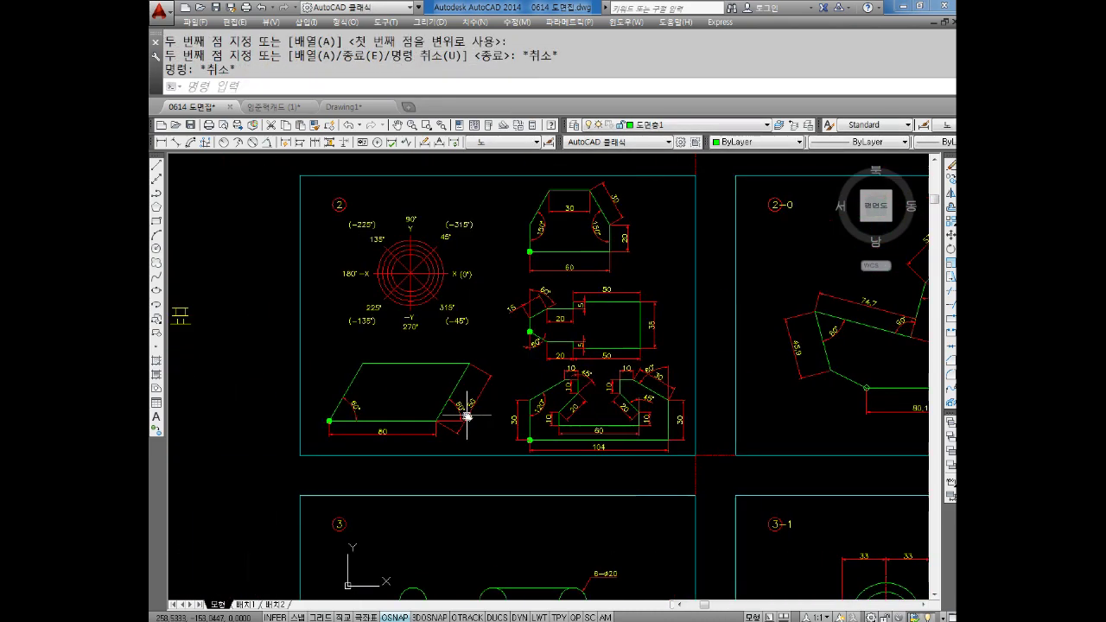
scroll(365, 420, up, 5)
scroll(451, 444, up, 4)
key(Escape)
key(Escape)
- Start a CO copy of the green circle, using its centre as base point
text(CO)
key(Return)
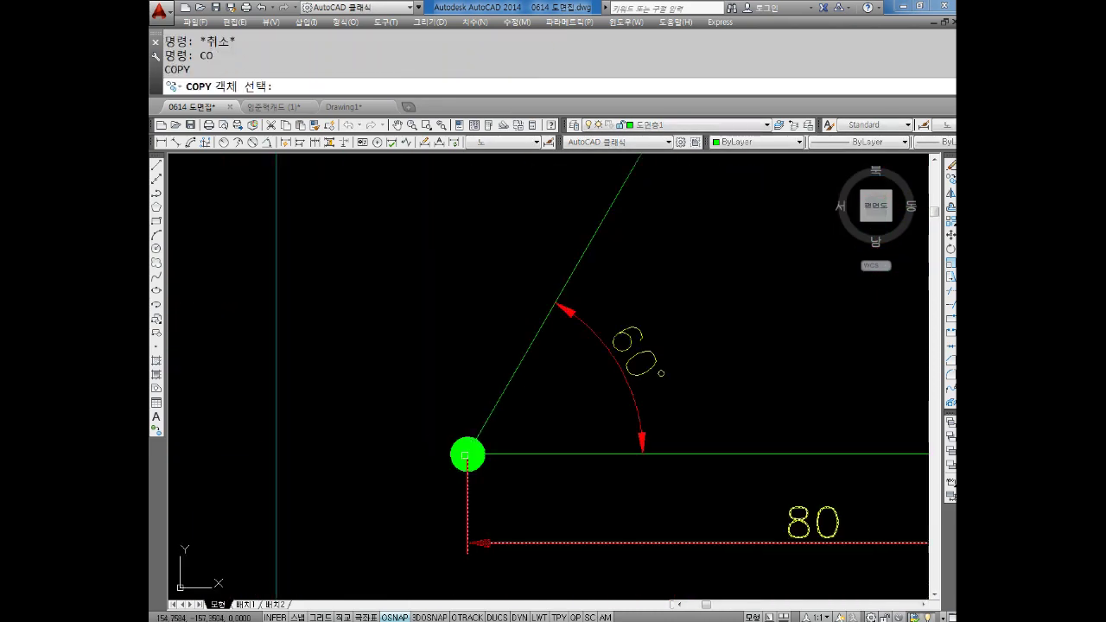
scroll(458, 436, up, 4)
click(465, 431)
key(Return)
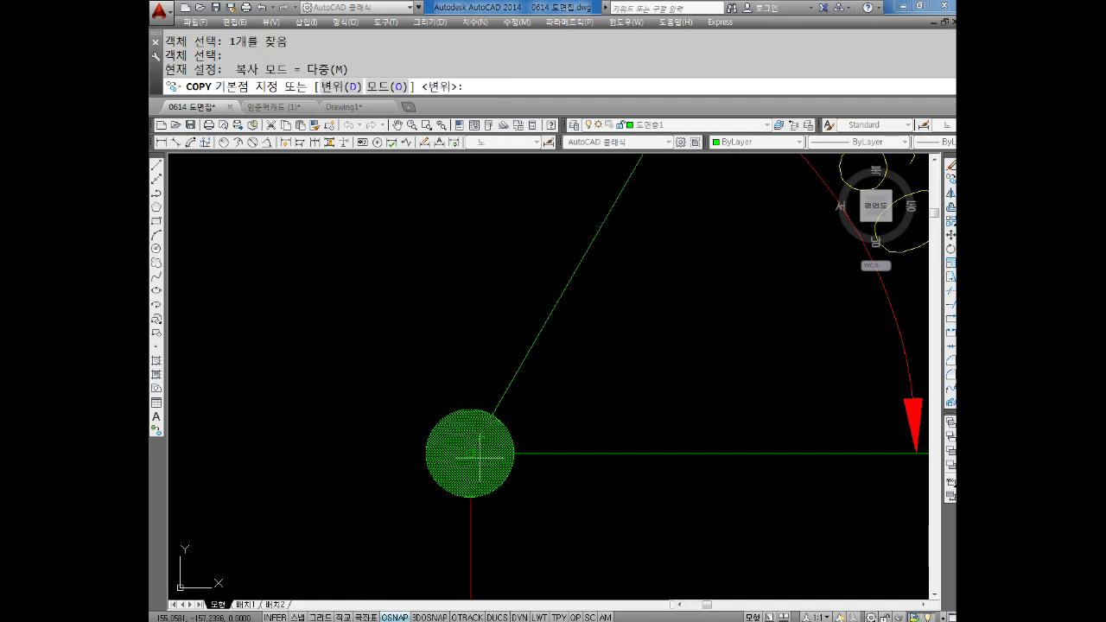
click(467, 451)
- Place a circle copy at the left end of the 80,1 edge
scroll(568, 424, down, 4)
scroll(541, 443, down, 3)
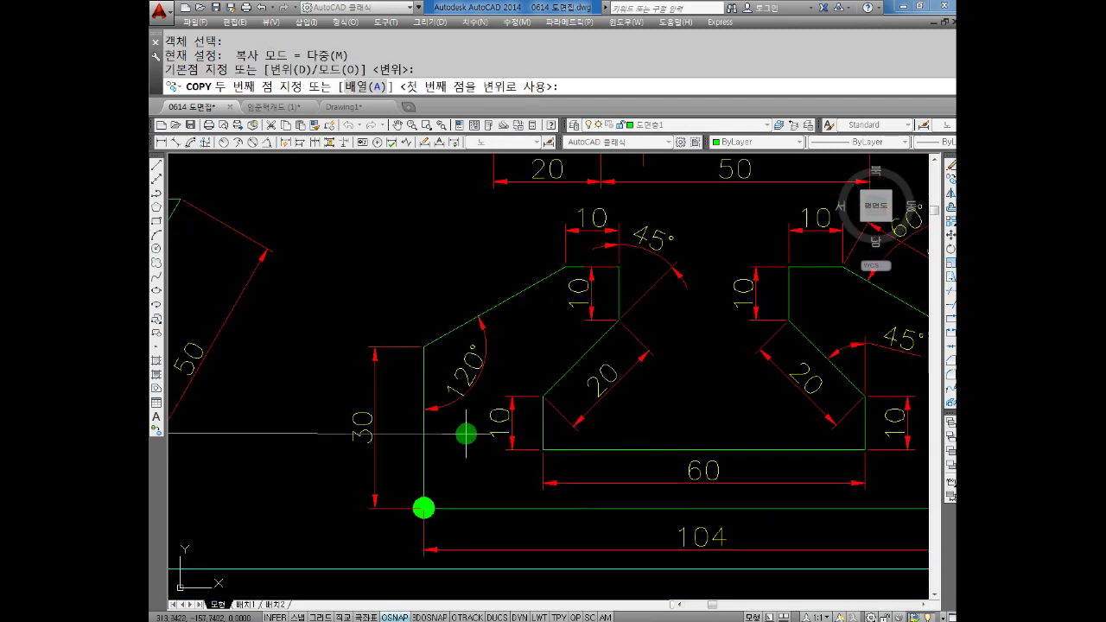
scroll(466, 435, down, 2)
scroll(691, 440, up, 3)
scroll(632, 364, up, 3)
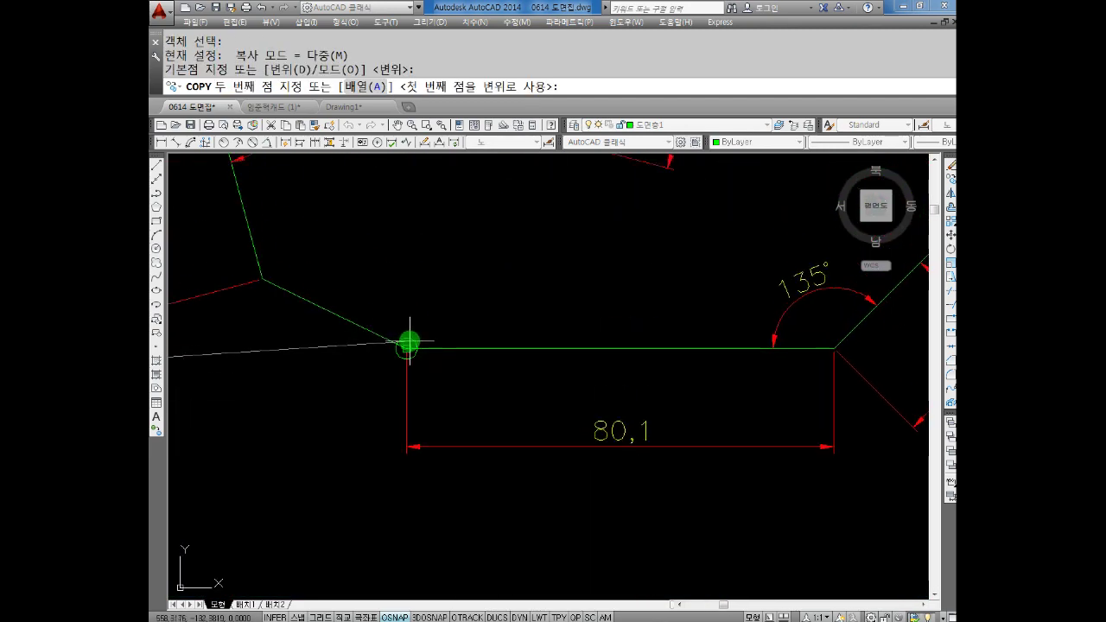
click(407, 346)
- Place green circles on the start corners of the lower and upper ②-1 figures
scroll(269, 355, down, 3)
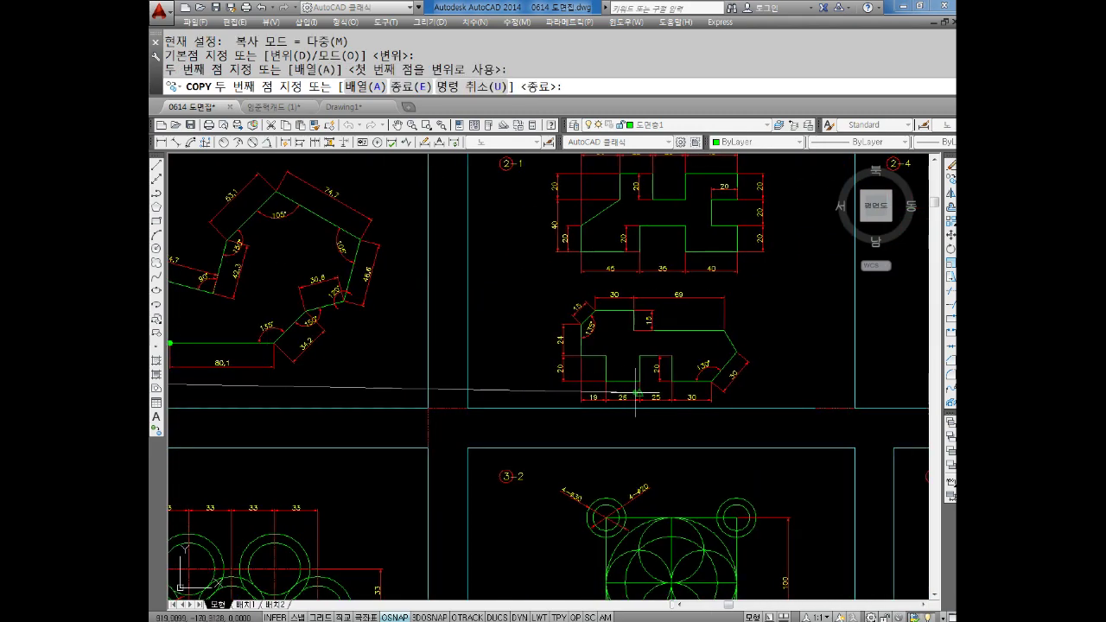
middle_drag(605, 372, 580, 404)
scroll(580, 405, up, 4)
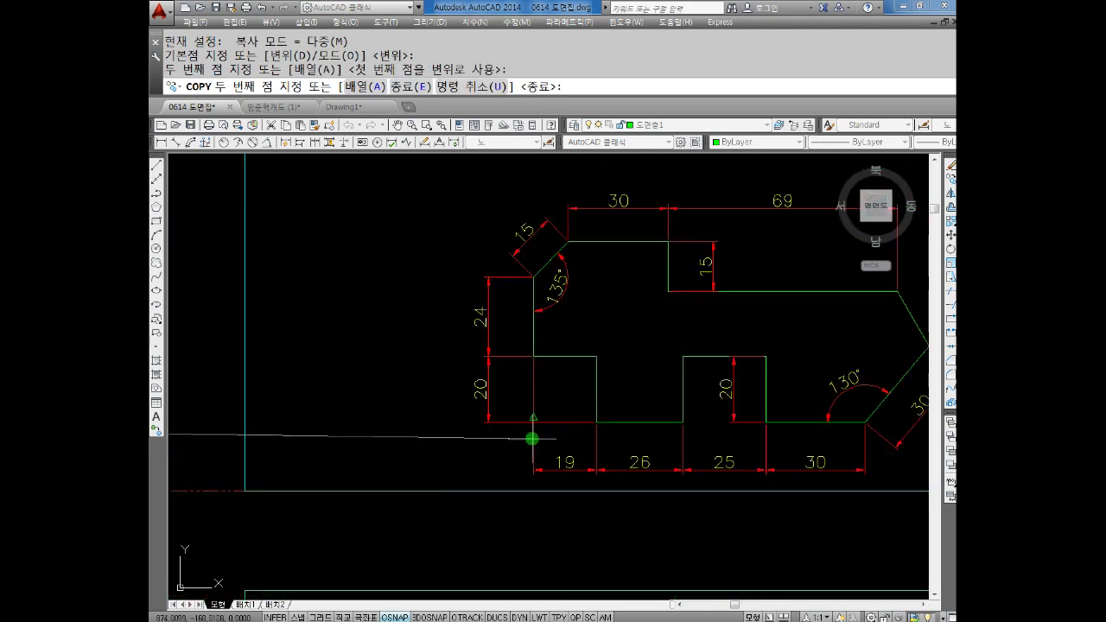
click(531, 426)
scroll(635, 329, down, 2)
scroll(624, 419, up, 2)
middle_drag(579, 375, 573, 449)
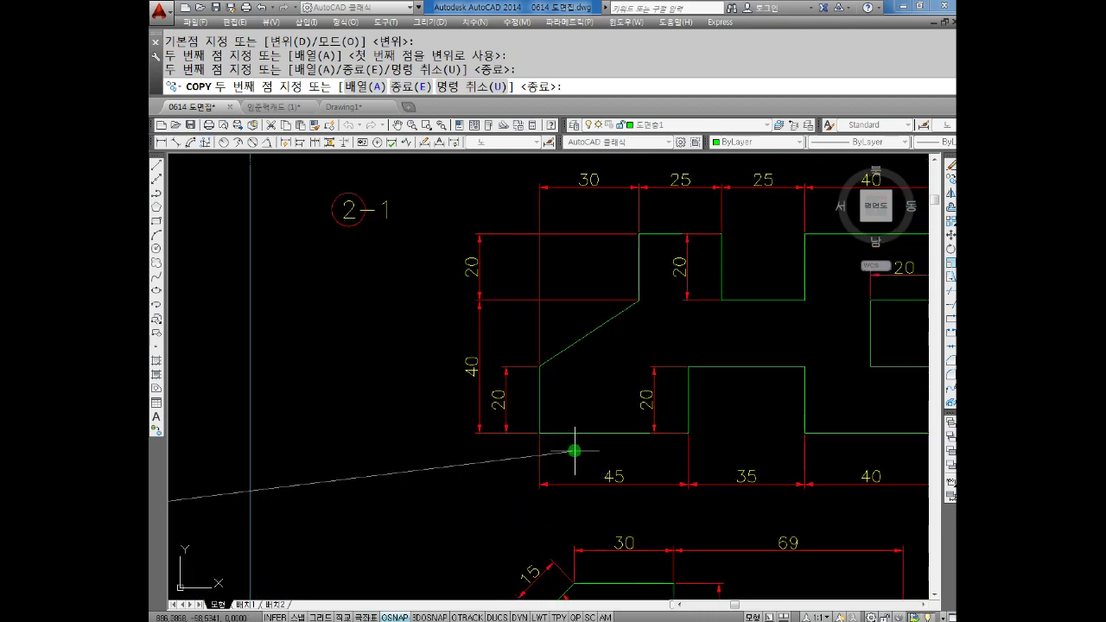
click(539, 432)
- Place a green circle on the next figure's lower-left start corner
scroll(632, 447, down, 6)
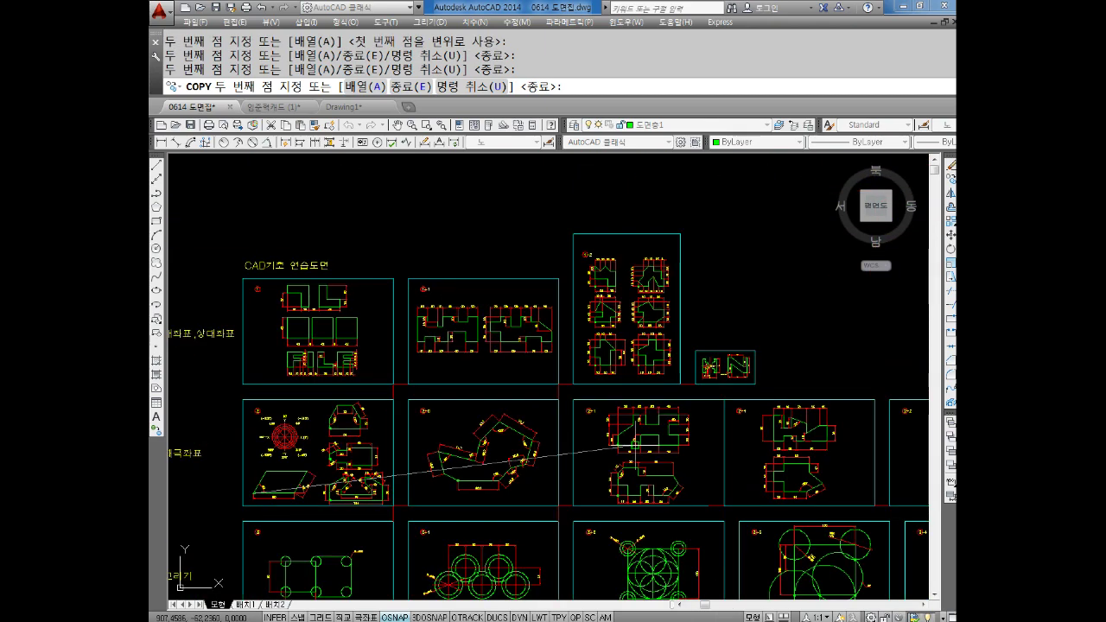
scroll(616, 386, up, 5)
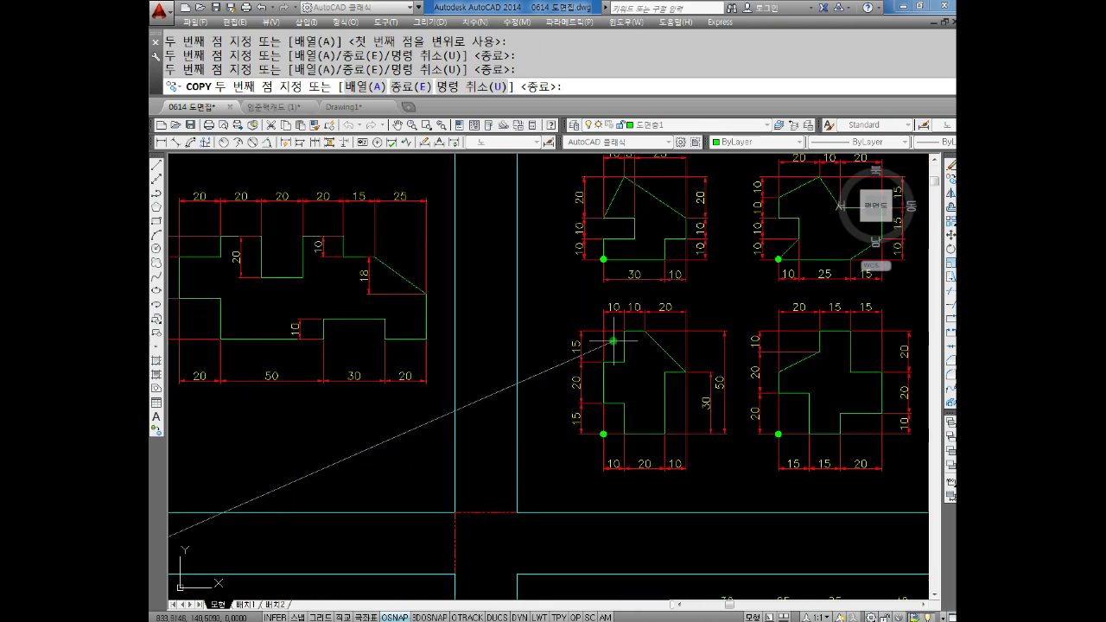
scroll(614, 369, down, 3)
middle_drag(380, 354, 510, 380)
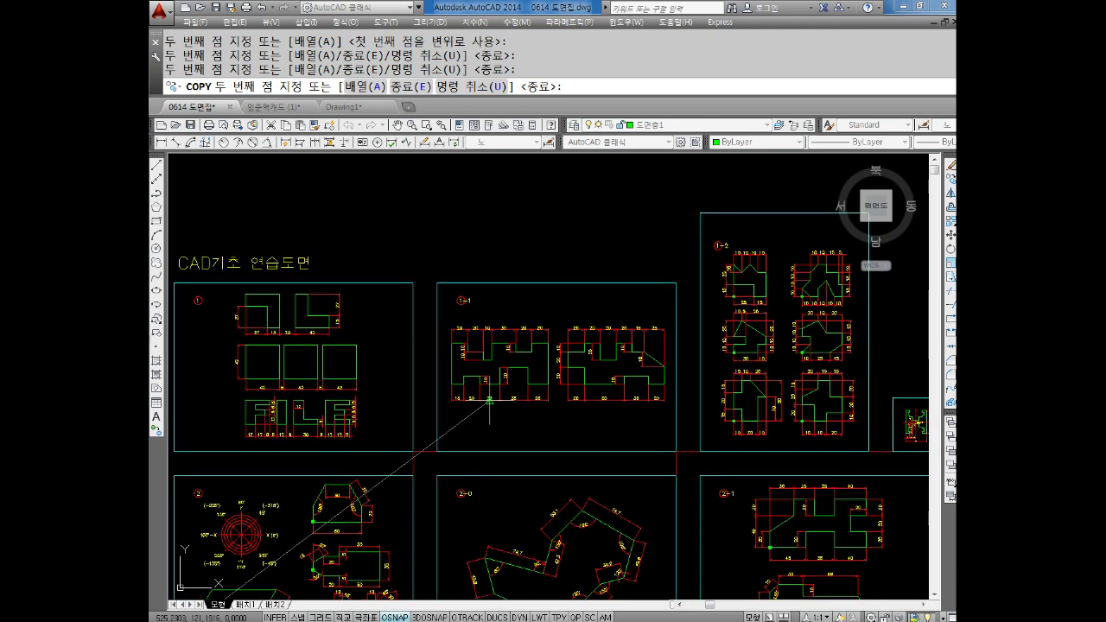
scroll(448, 393, up, 5)
click(448, 393)
- Pan to frame ②-4 and mark its lower and upper figures' start corners with green circles
middle_drag(761, 385, 407, 424)
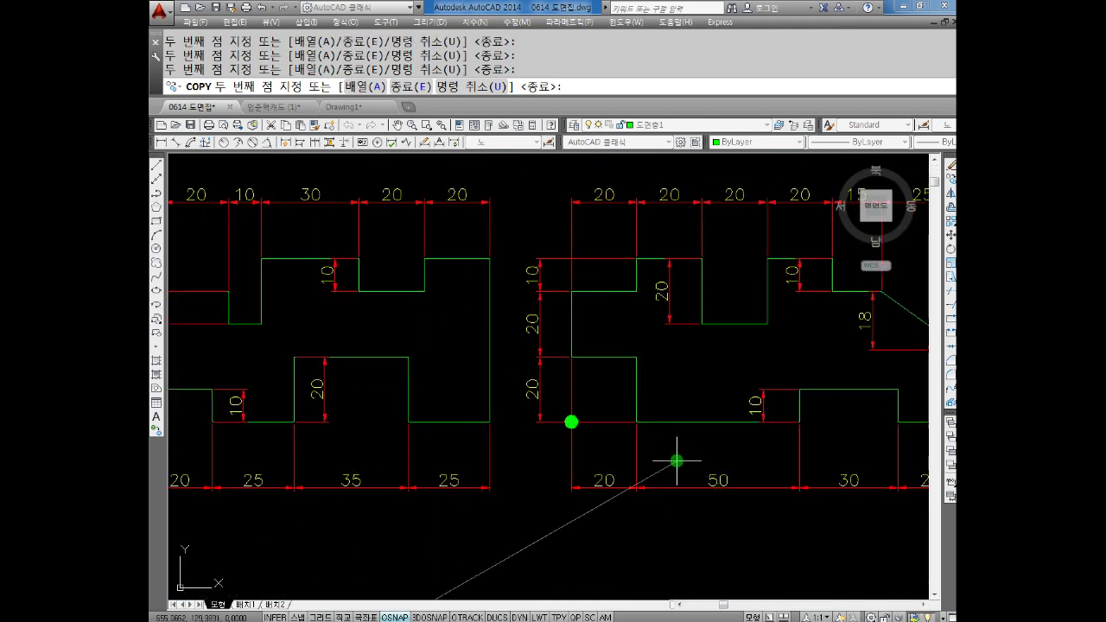
scroll(743, 465, down, 5)
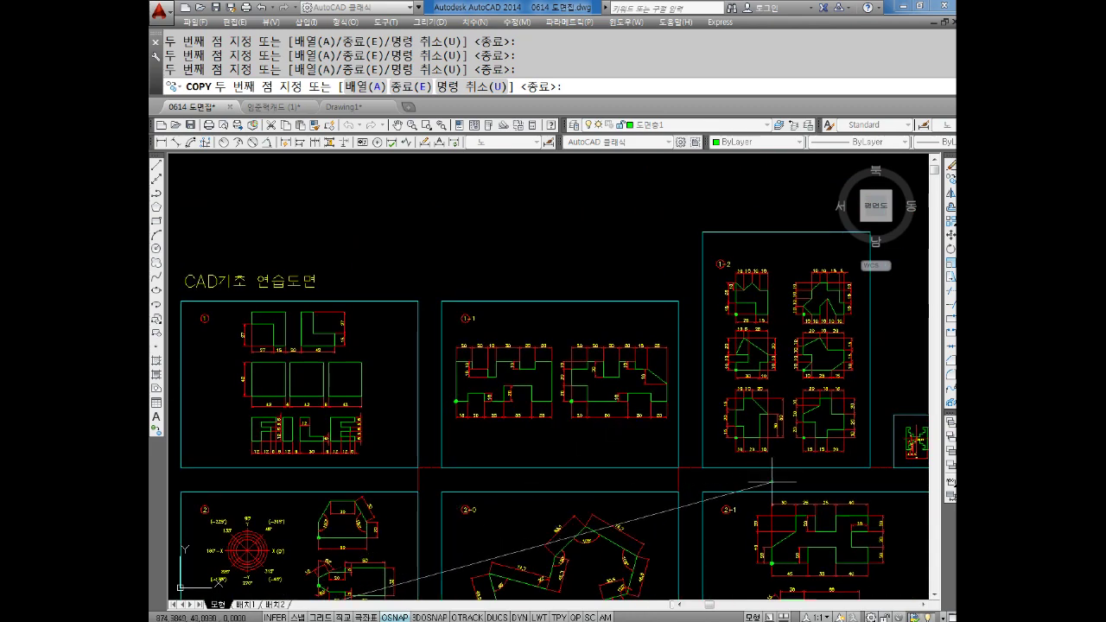
scroll(327, 432, up, 5)
middle_drag(321, 432, 587, 455)
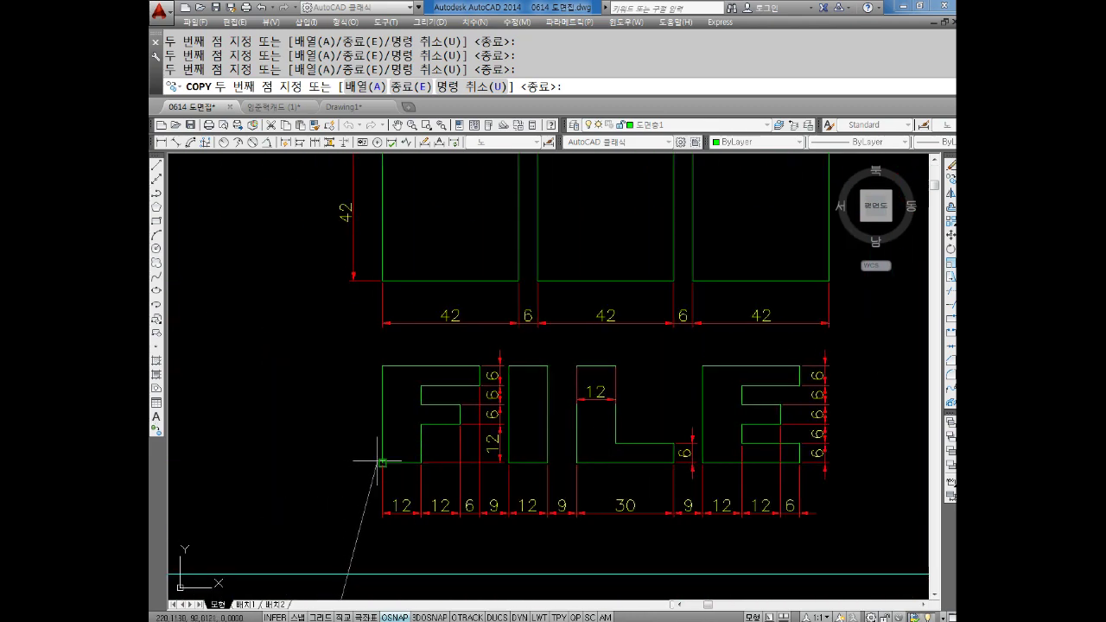
middle_drag(382, 458, 414, 581)
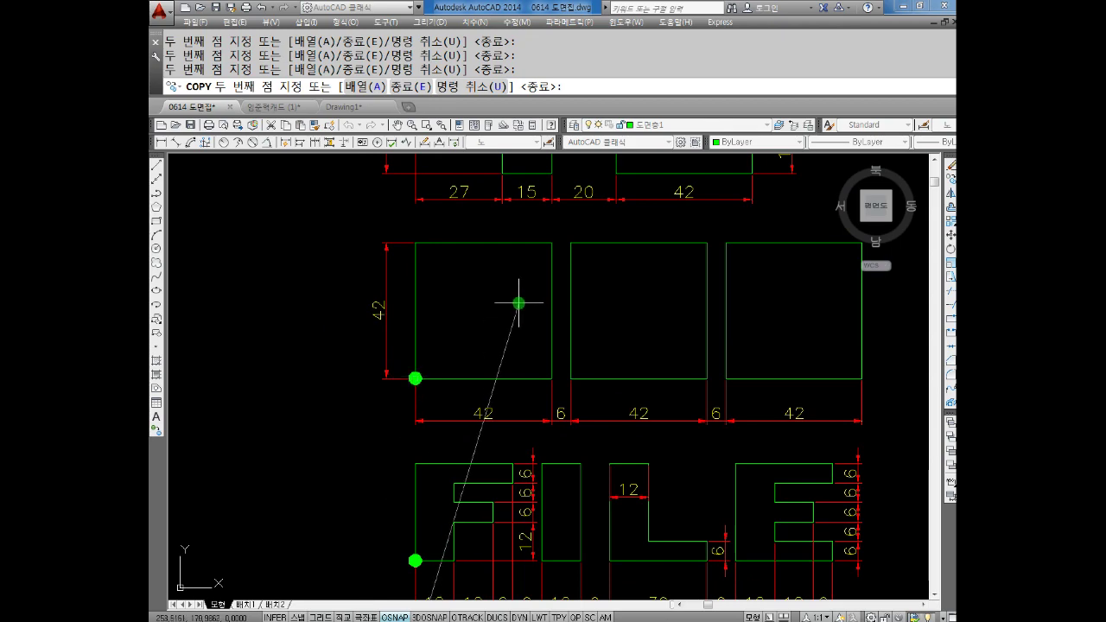
middle_drag(518, 302, 542, 520)
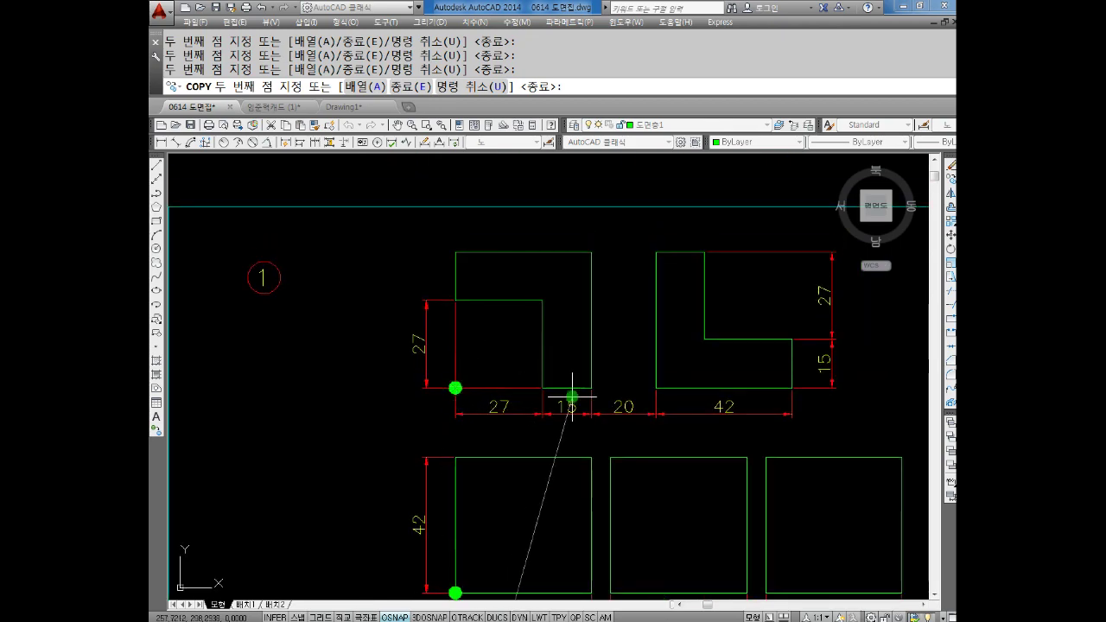
scroll(573, 390, down, 3)
scroll(654, 420, down, 1)
scroll(617, 402, down, 2)
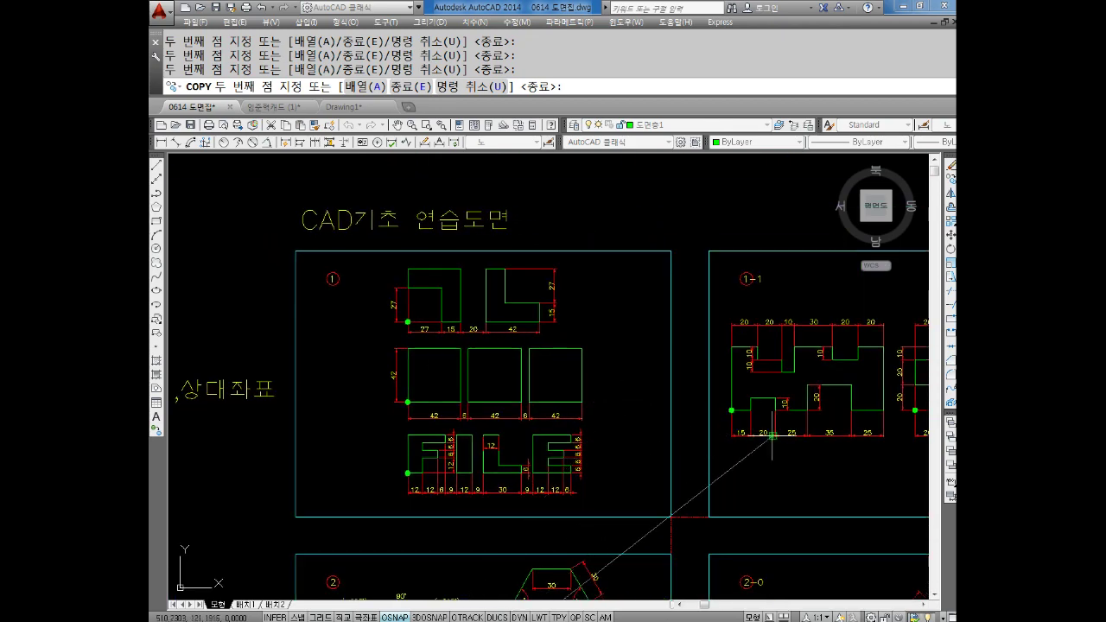
middle_drag(772, 436, 420, 365)
middle_drag(821, 406, 523, 377)
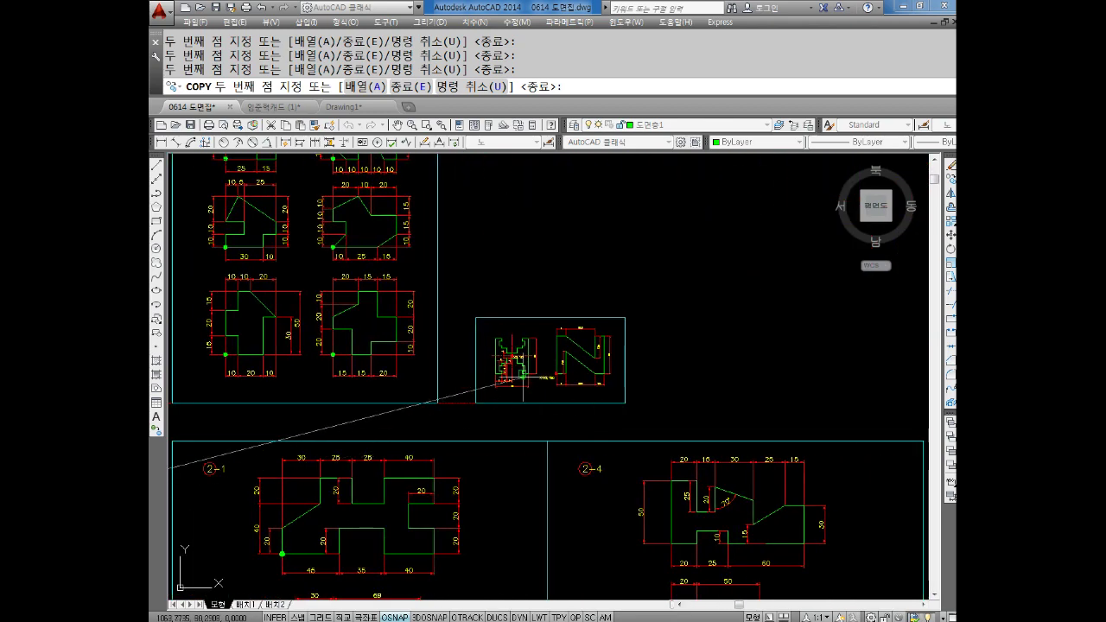
scroll(523, 377, up, 5)
scroll(647, 452, down, 3)
mouse_move(647, 452)
middle_down()
mouse_move(741, 514)
mouse_move(483, 322)
middle_up()
middle_drag(503, 519, 533, 444)
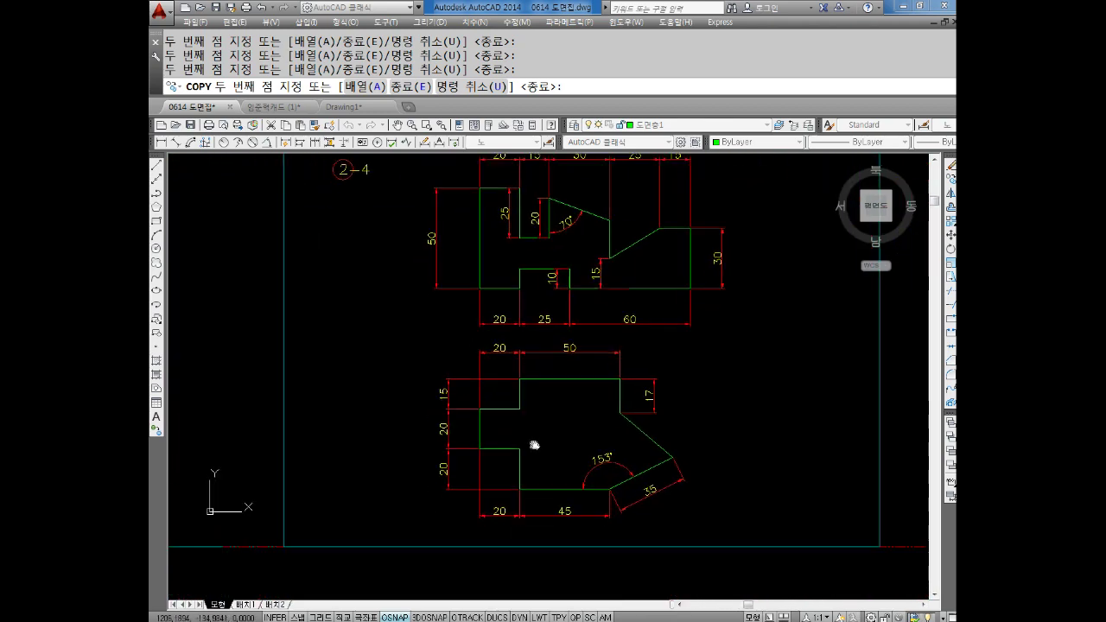
click(480, 489)
click(480, 288)
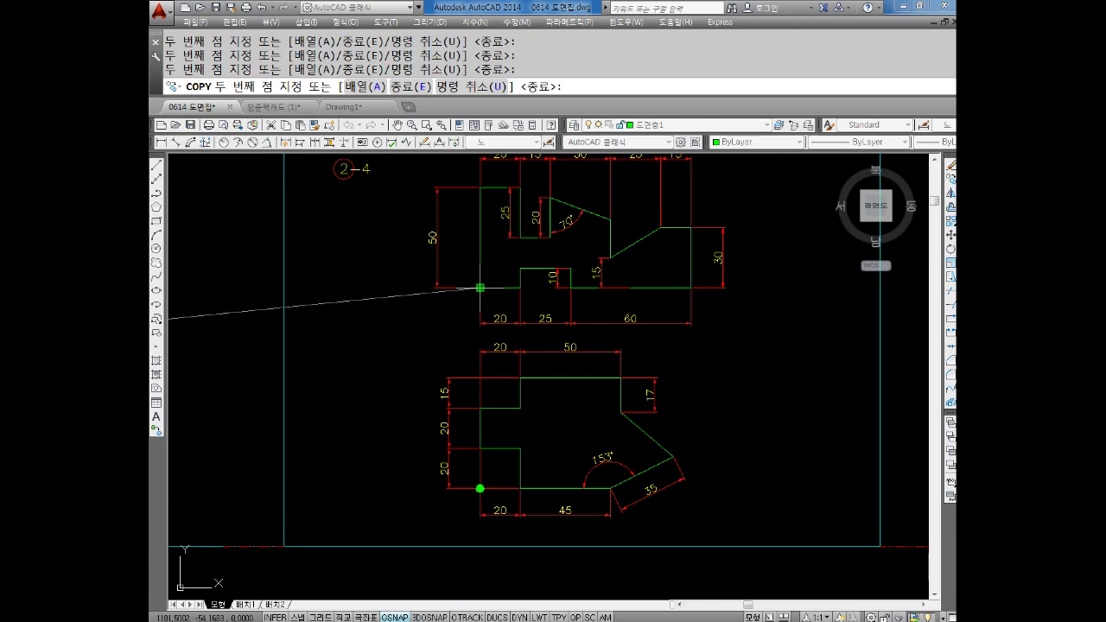
- Inspect the ②-3 figures, end the copy command, and pan to frame ②-5
scroll(490, 334, down, 4)
scroll(491, 334, up, 4)
scroll(497, 346, down, 3)
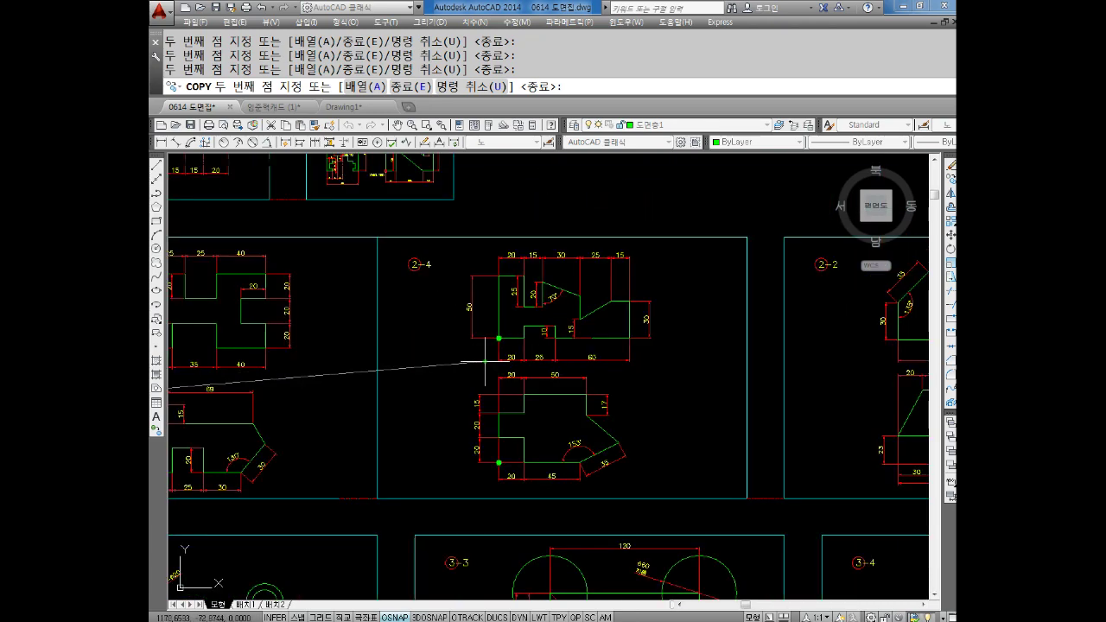
scroll(605, 378, up, 1)
scroll(601, 382, down, 4)
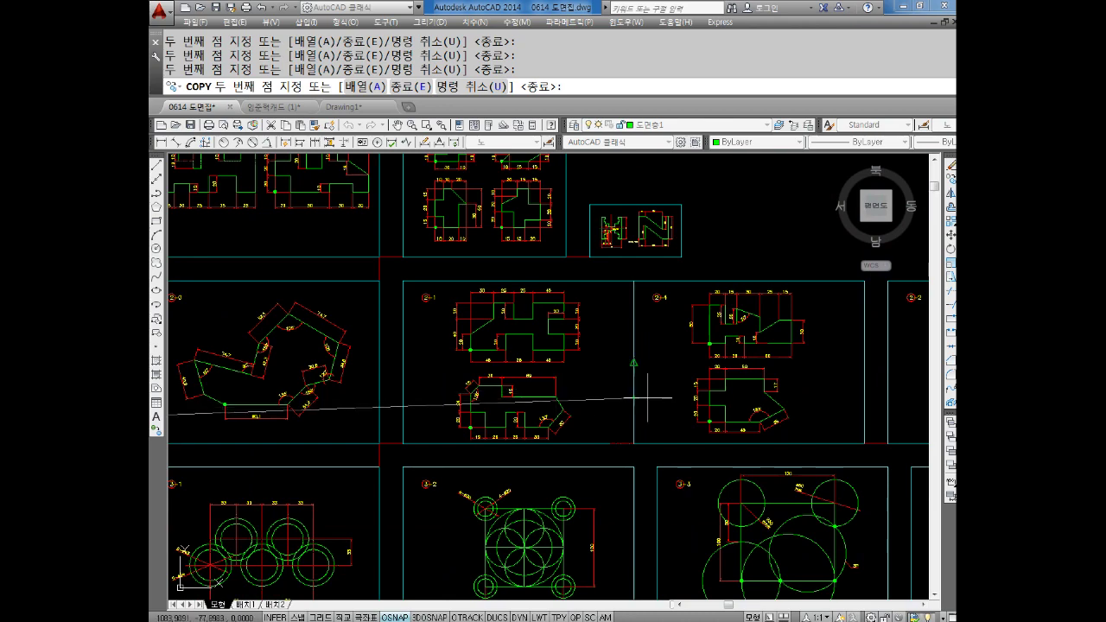
scroll(640, 383, up, 2)
scroll(704, 389, down, 1)
scroll(563, 439, up, 4)
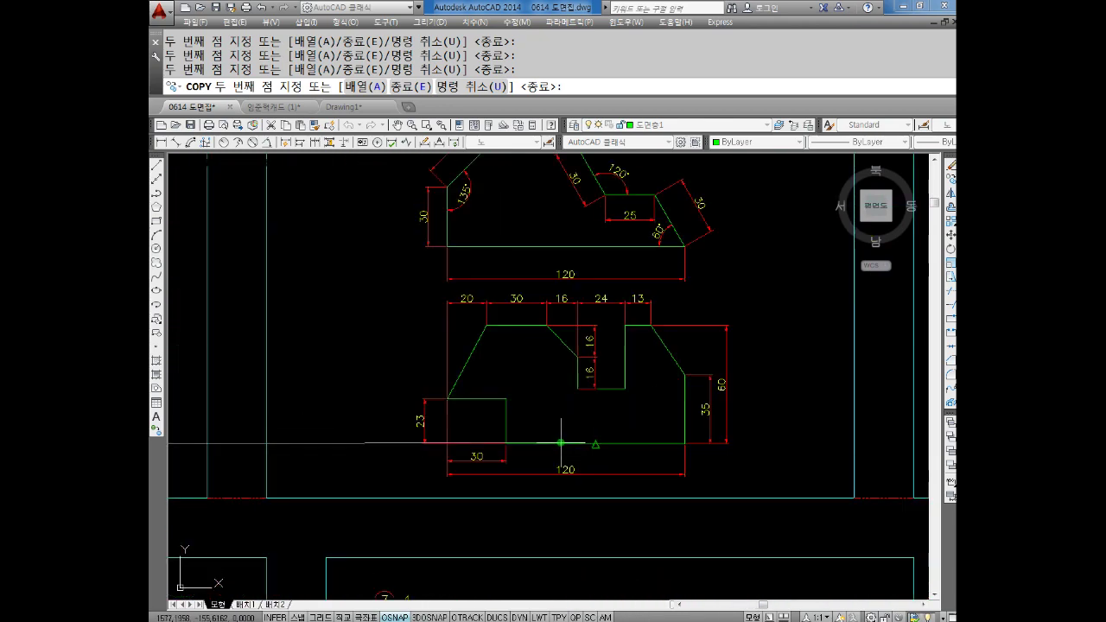
scroll(447, 444, down, 1)
scroll(516, 389, up, 3)
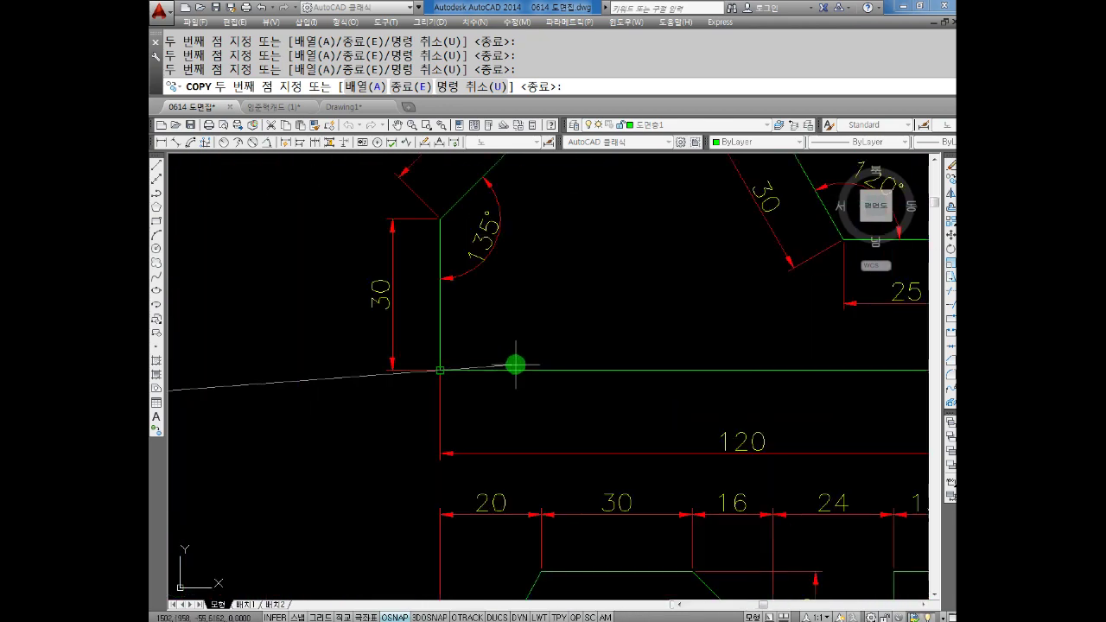
scroll(440, 370, down, 3)
scroll(507, 383, down, 1)
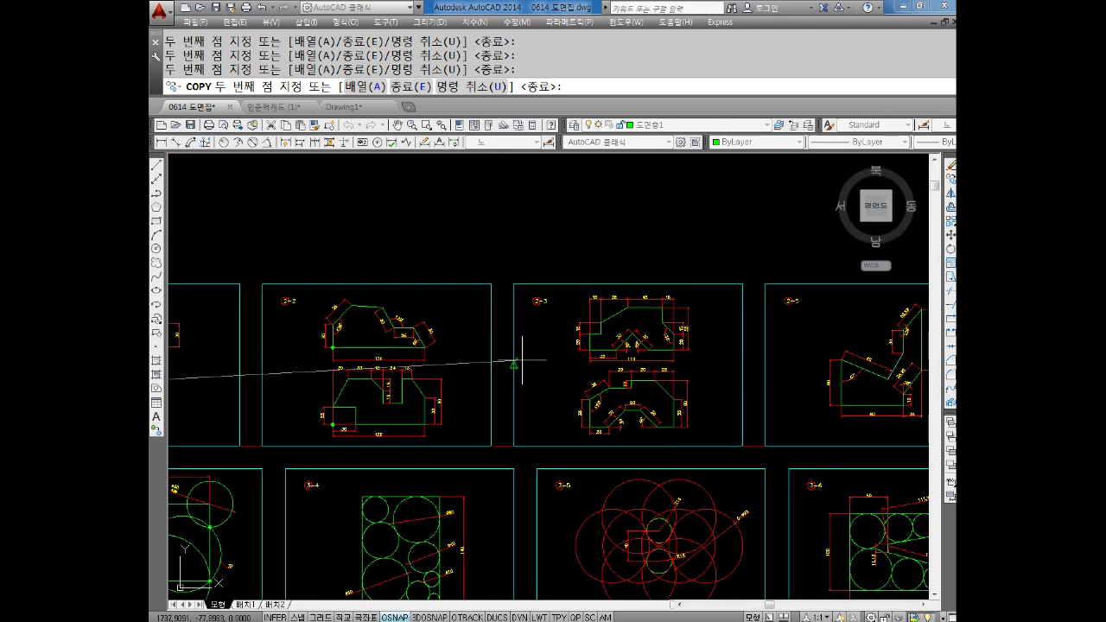
scroll(518, 358, up, 3)
scroll(526, 452, up, 1)
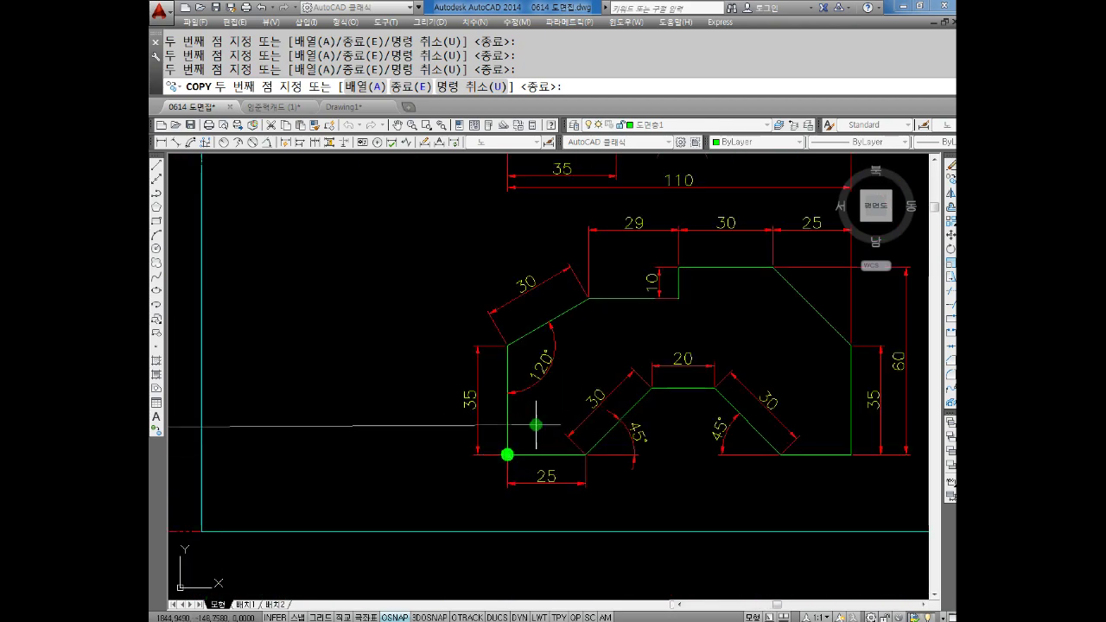
middle_drag(534, 241, 556, 484)
scroll(527, 385, down, 3)
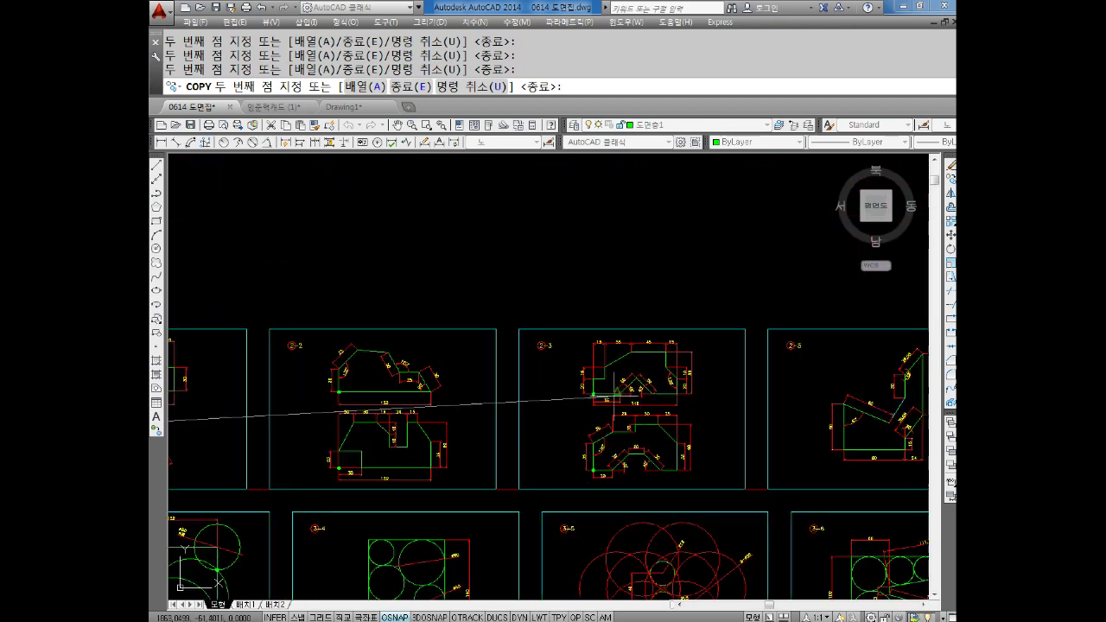
scroll(529, 389, down, 1)
scroll(536, 393, up, 3)
scroll(486, 477, up, 3)
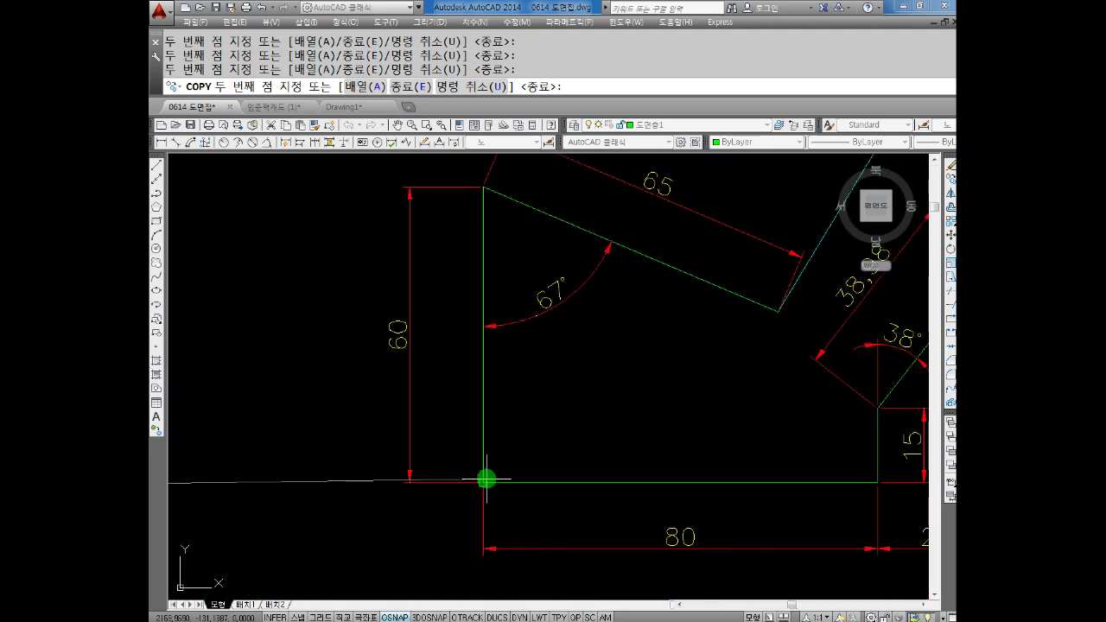
scroll(553, 460, down, 3)
key(Escape)
middle_drag(553, 460, 560, 432)
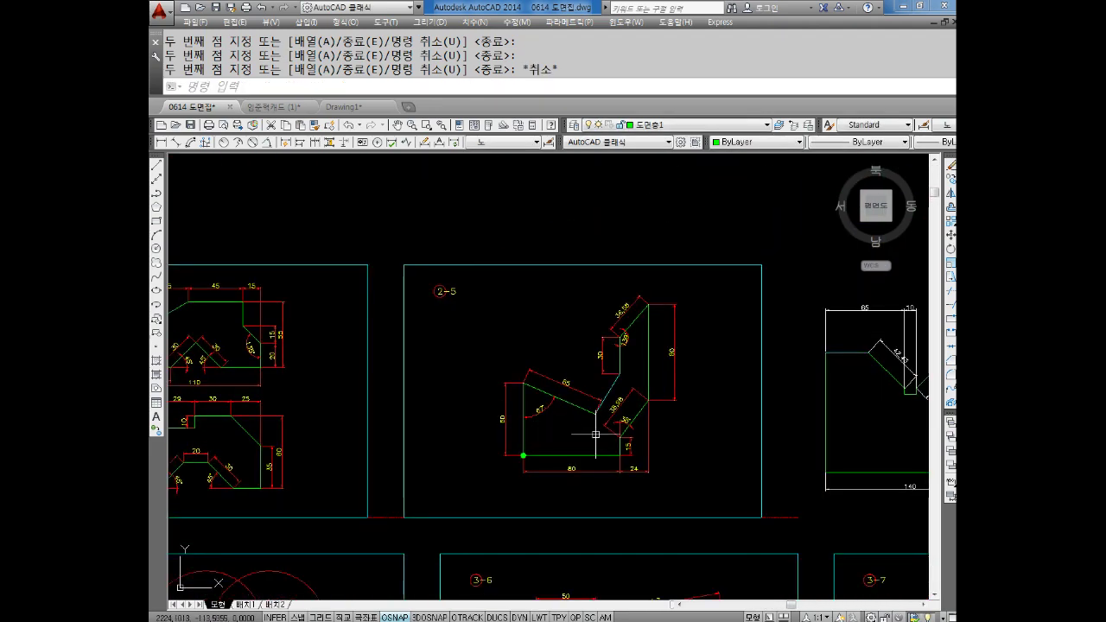
- Delete the 24 dimension beneath figure ②-5
scroll(638, 380, up, 4)
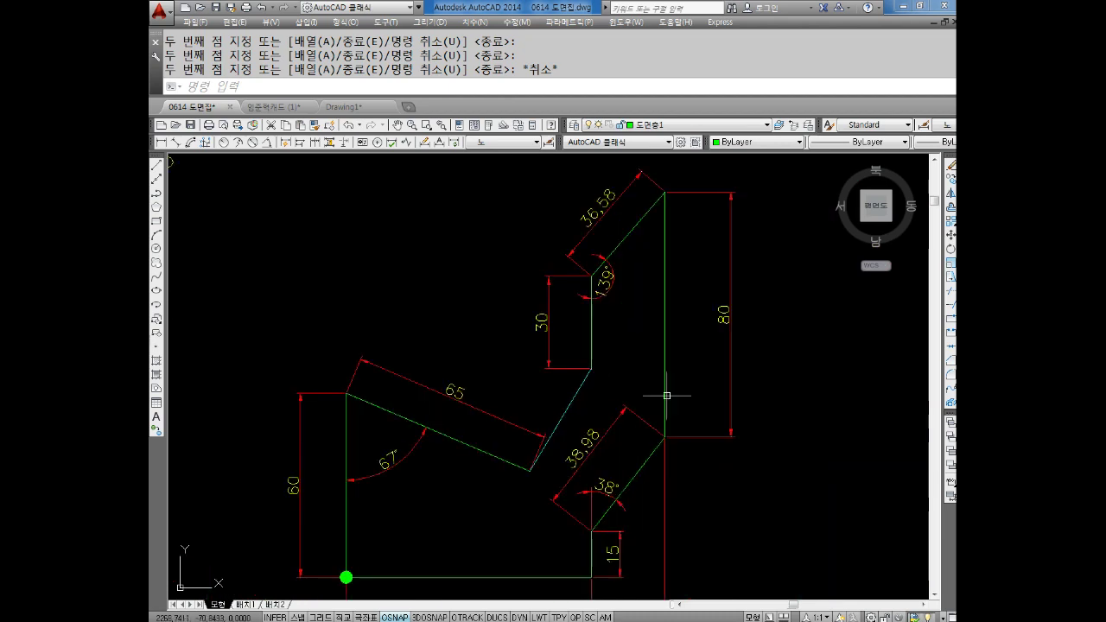
scroll(683, 404, down, 2)
middle_drag(765, 461, 744, 435)
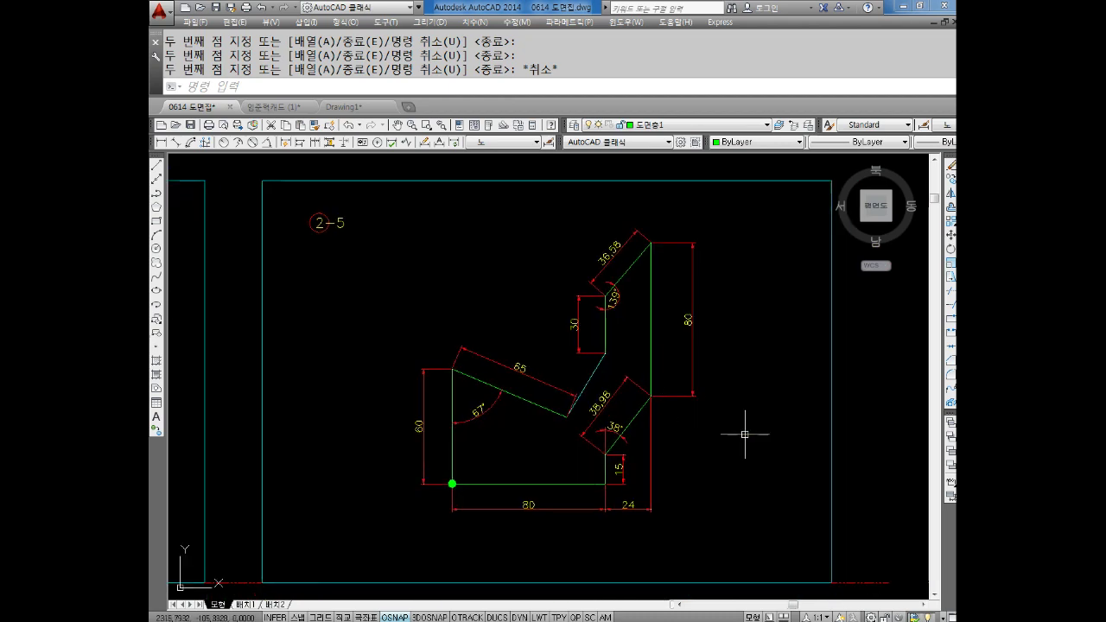
key(Escape)
click(628, 509)
click(634, 537)
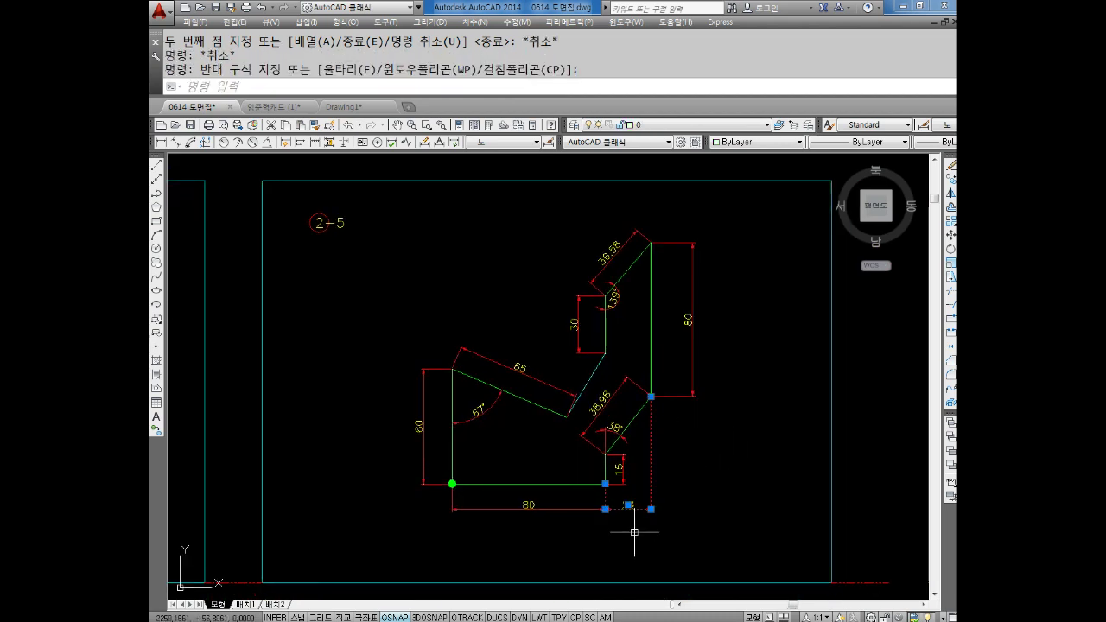
key(Delete)
- Stretch the 38.96 dimension farther out from the figure's edge
scroll(642, 433, up, 2)
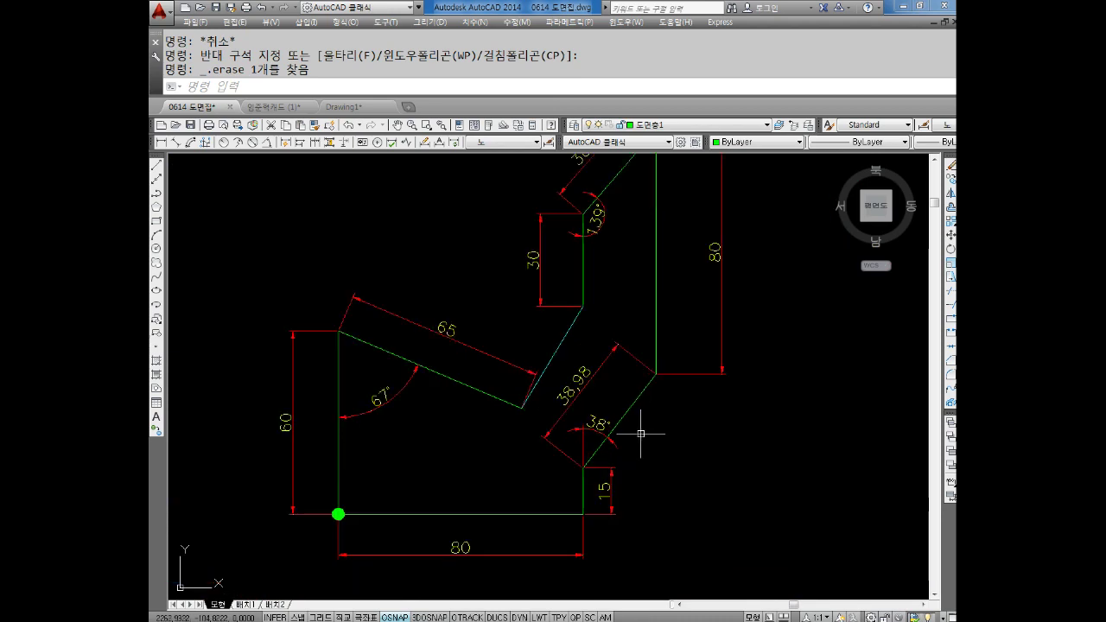
key(Escape)
click(577, 381)
click(574, 386)
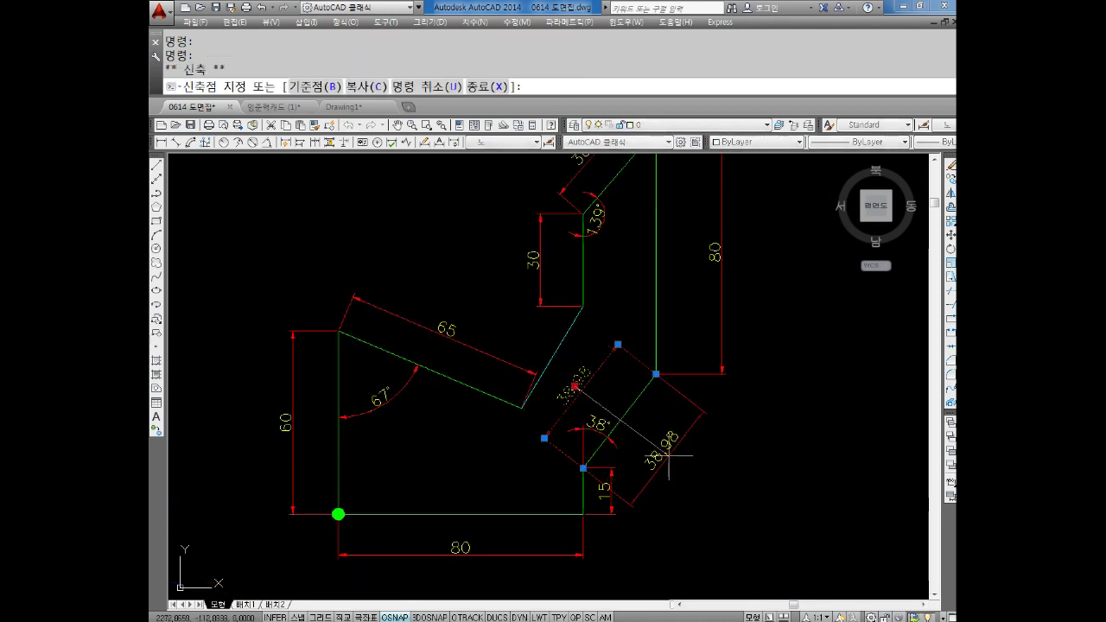
click(670, 451)
key(Escape)
- Move the 15 dimension to the left side and review the whole ②-5 figure
click(604, 510)
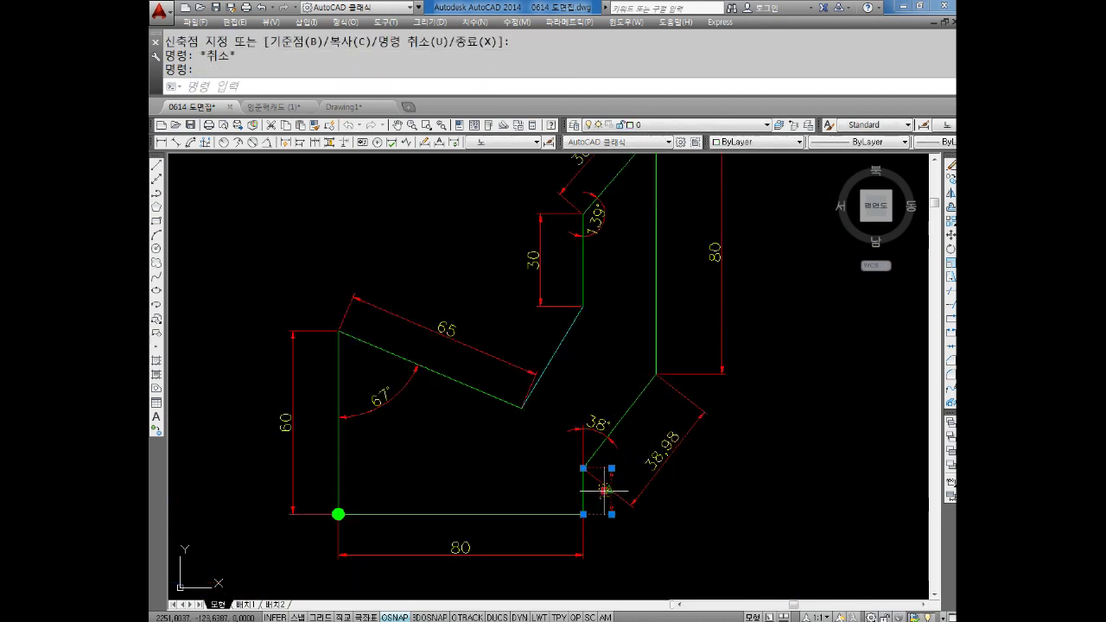
click(604, 490)
click(553, 490)
key(Escape)
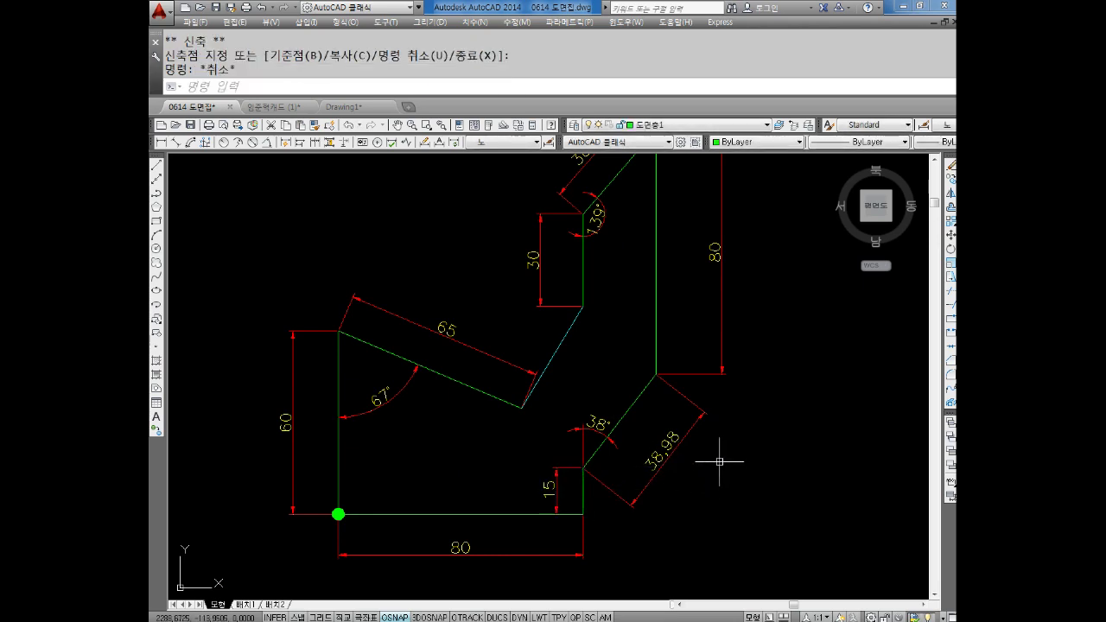
middle_drag(719, 461, 694, 490)
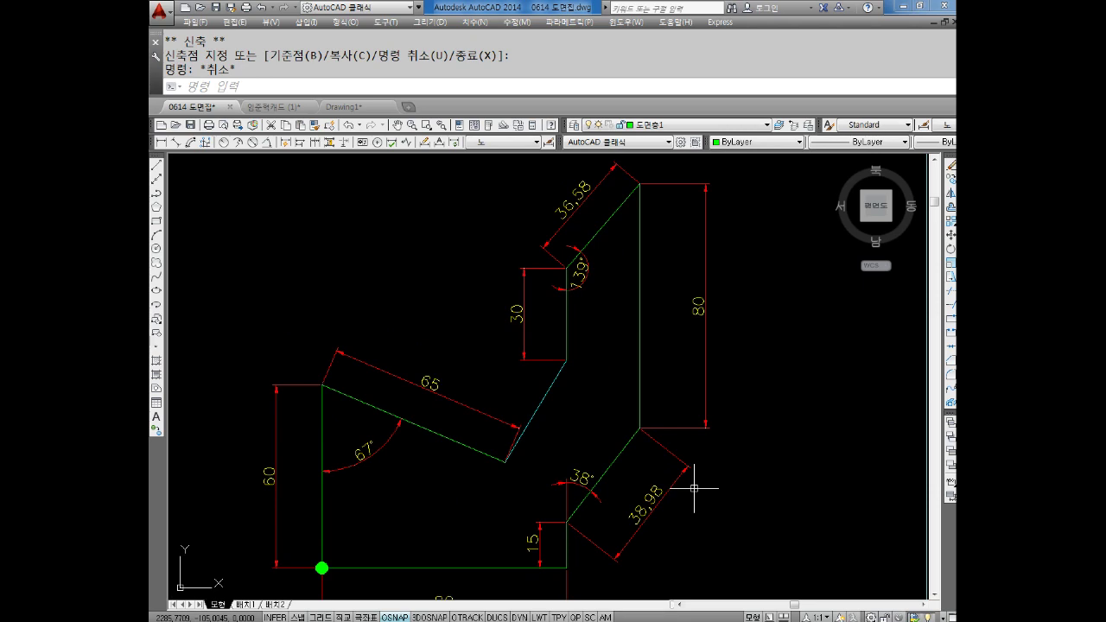
scroll(694, 489, down, 3)
scroll(677, 449, up, 1)
scroll(747, 457, down, 3)
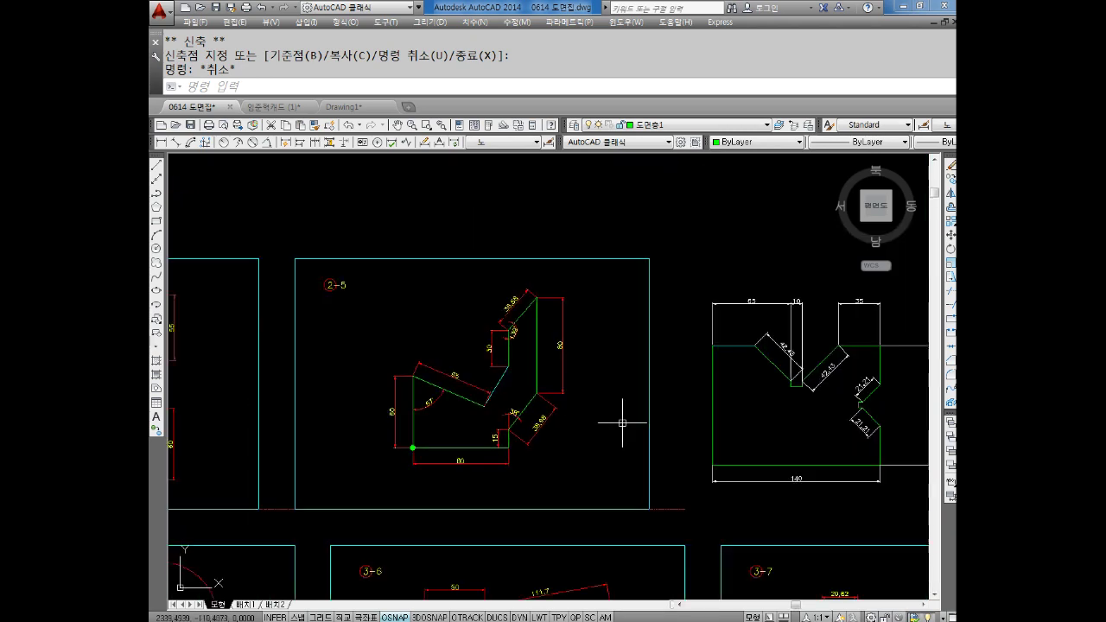
key(Escape)
key(Escape)
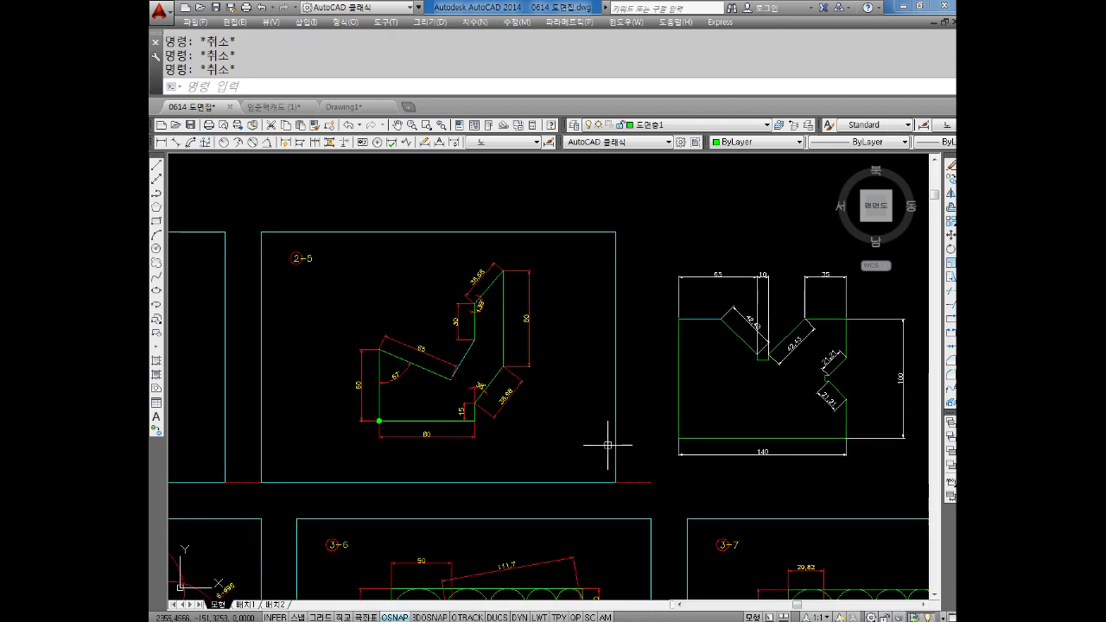
- Copy the 2-5 frame, its label and its drawing to a new sheet on the right
text(Co)
key(Return)
click(654, 219)
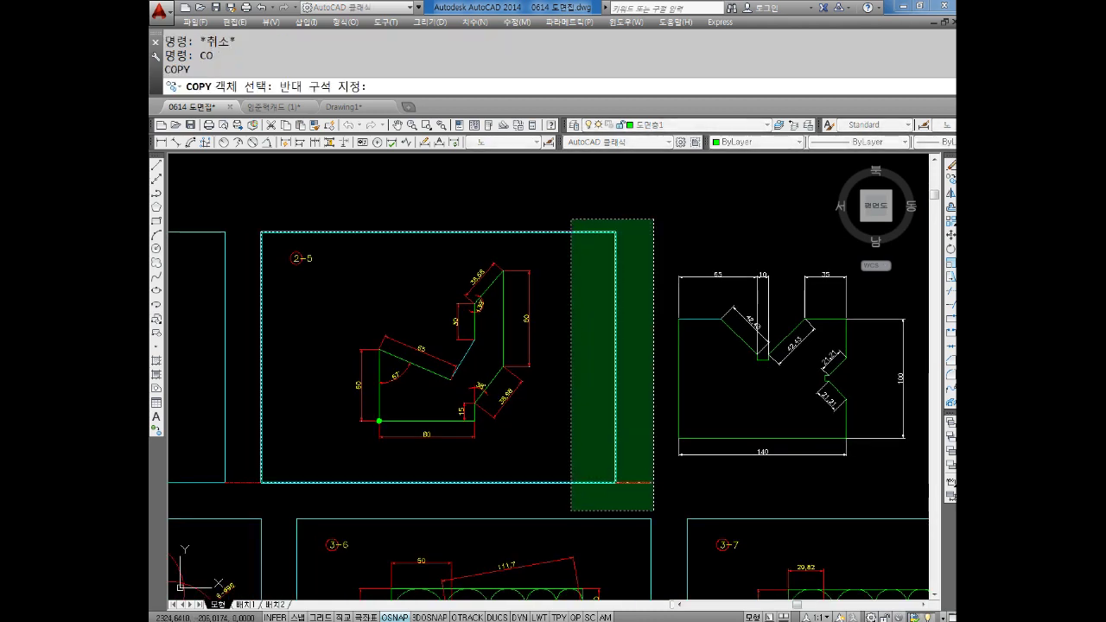
click(569, 505)
click(337, 247)
click(291, 266)
key(Return)
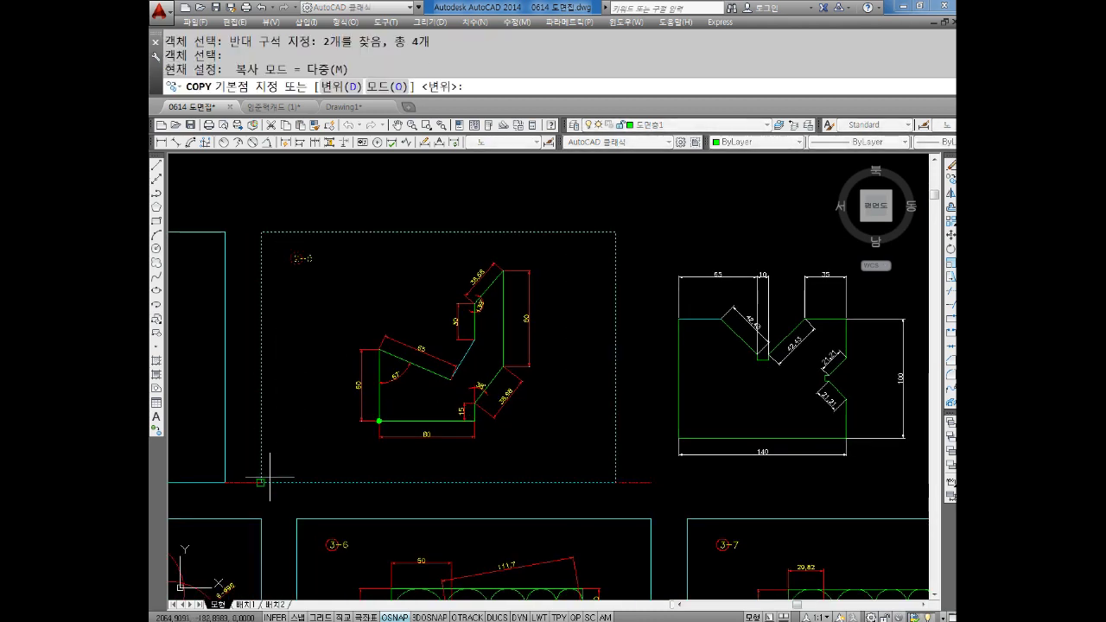
click(261, 482)
click(651, 482)
key(Escape)
middle_drag(864, 414, 655, 409)
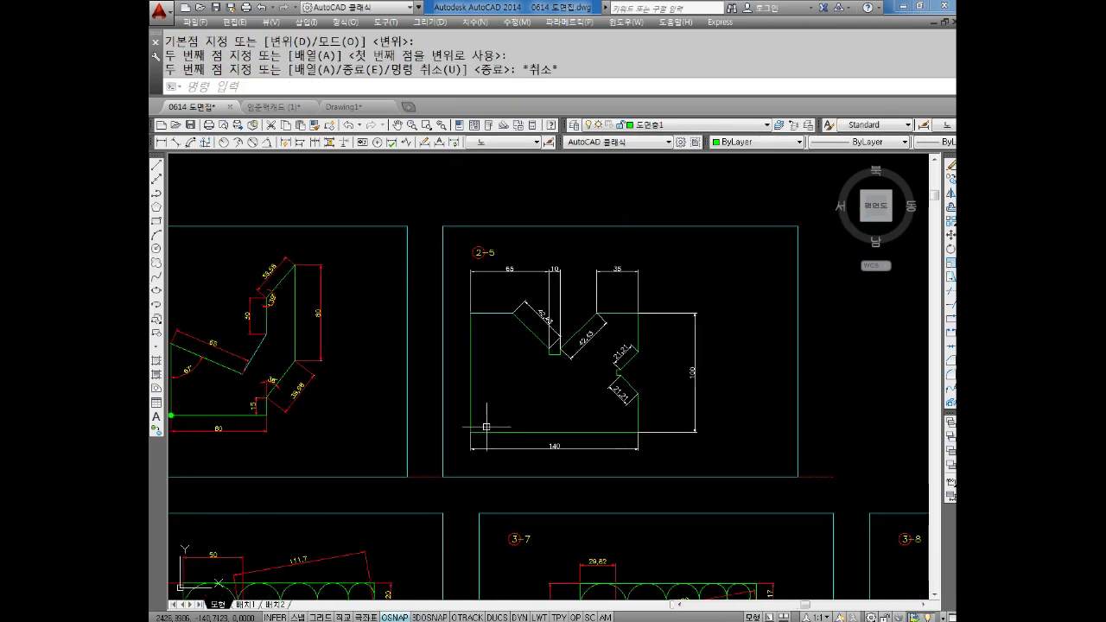
- Shift the copied drawing further right within its new frame
key(Escape)
key(Escape)
key(Return)
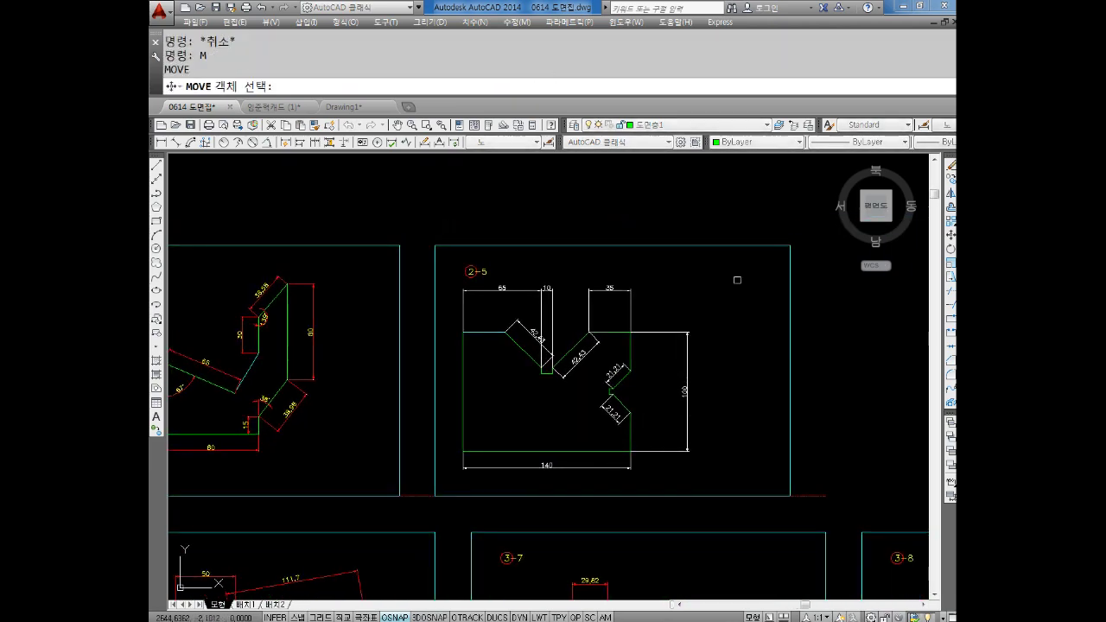
click(738, 280)
click(449, 488)
key(Return)
click(518, 417)
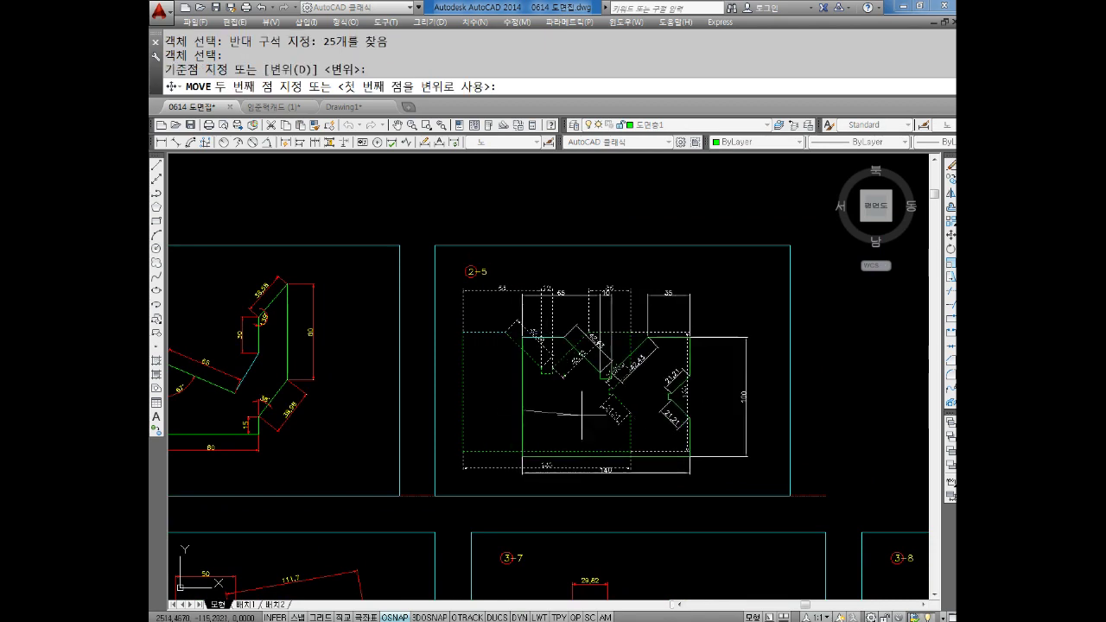
click(573, 416)
key(Escape)
key(Escape)
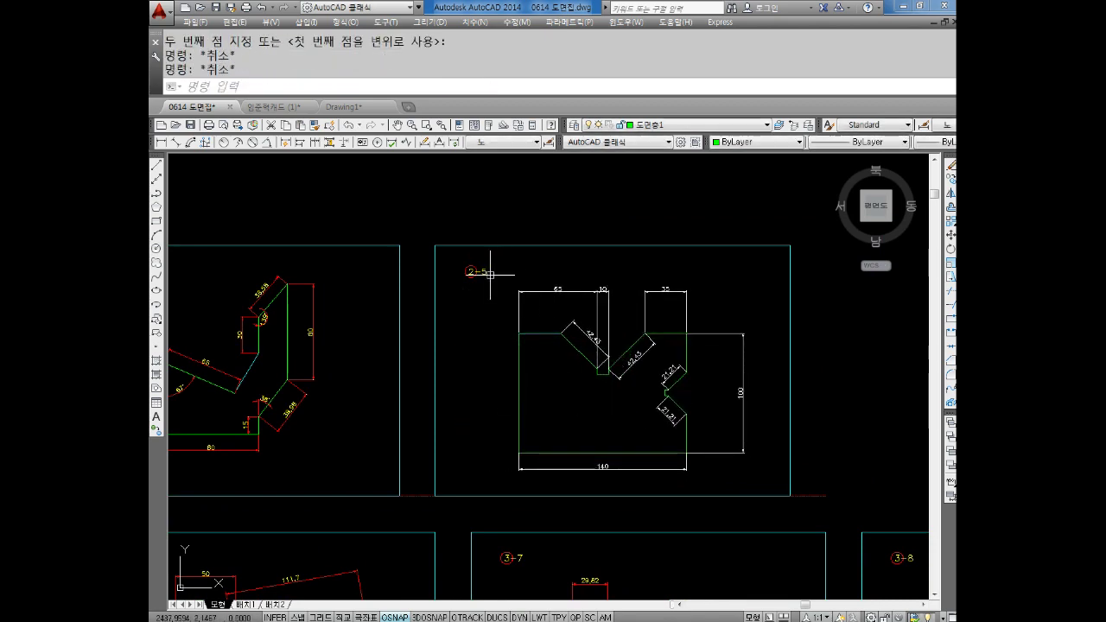
- Change the copied frame's label from 2-5 to 2-6
double_click(490, 274)
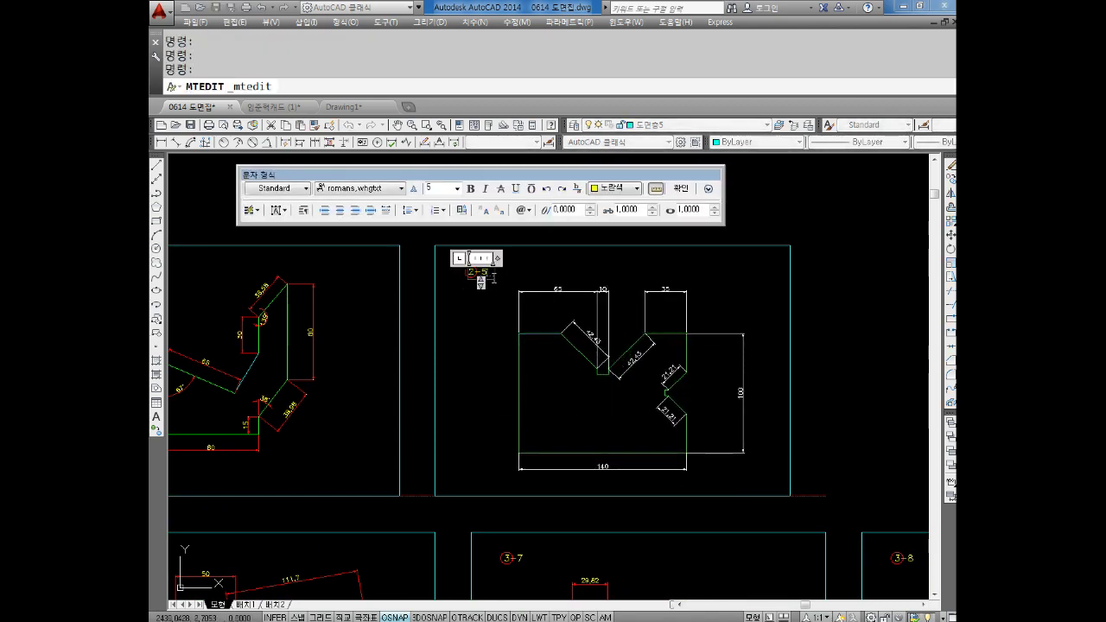
click(556, 374)
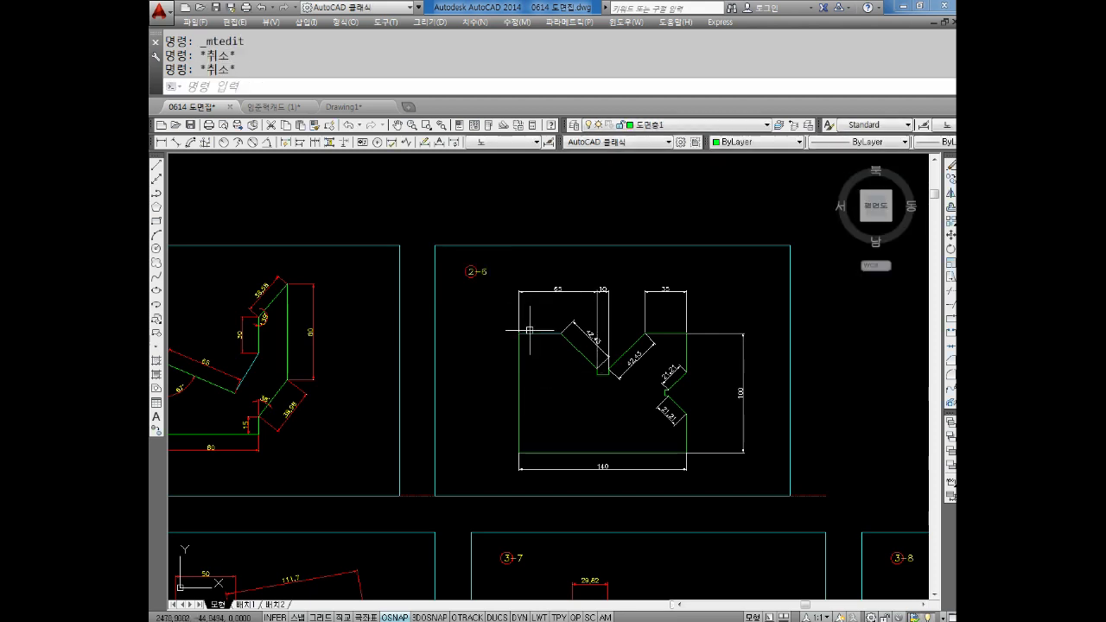
scroll(597, 363, up, 3)
scroll(597, 363, down, 1)
click(589, 279)
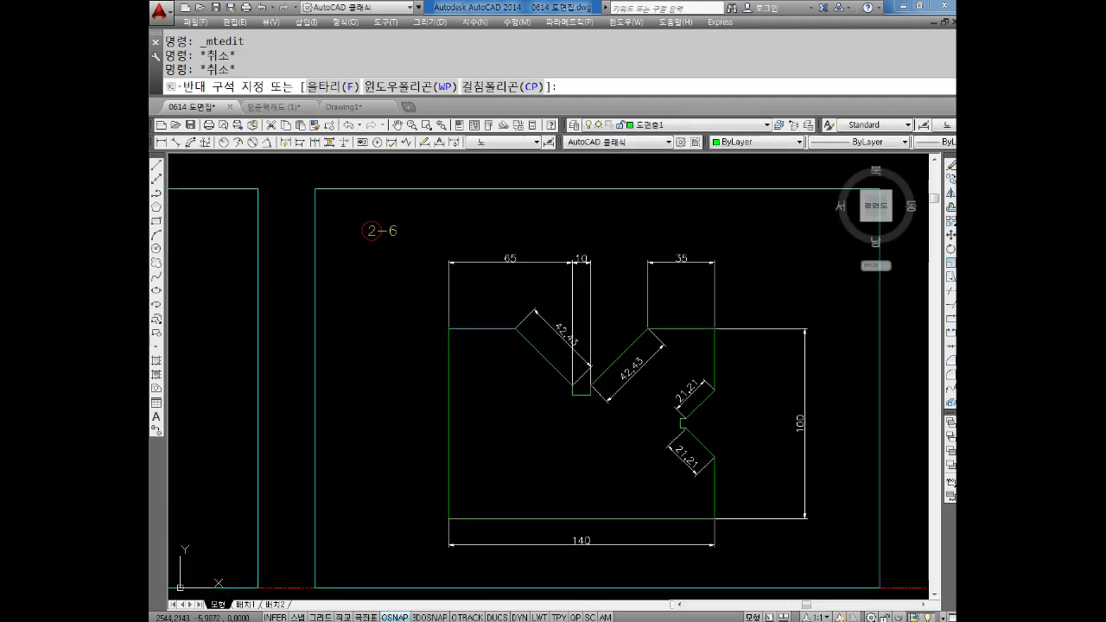
- Apply the 노 dimension style to the whole 2-6 drawing, turning its dimensions red
key(Escape)
key(Escape)
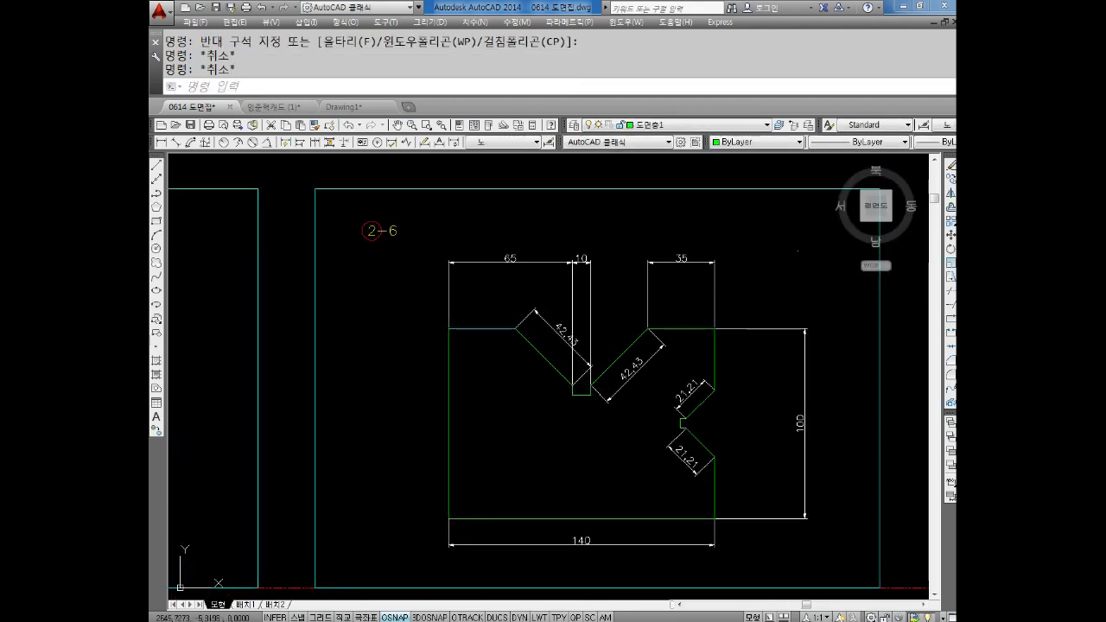
click(808, 252)
click(433, 532)
click(508, 142)
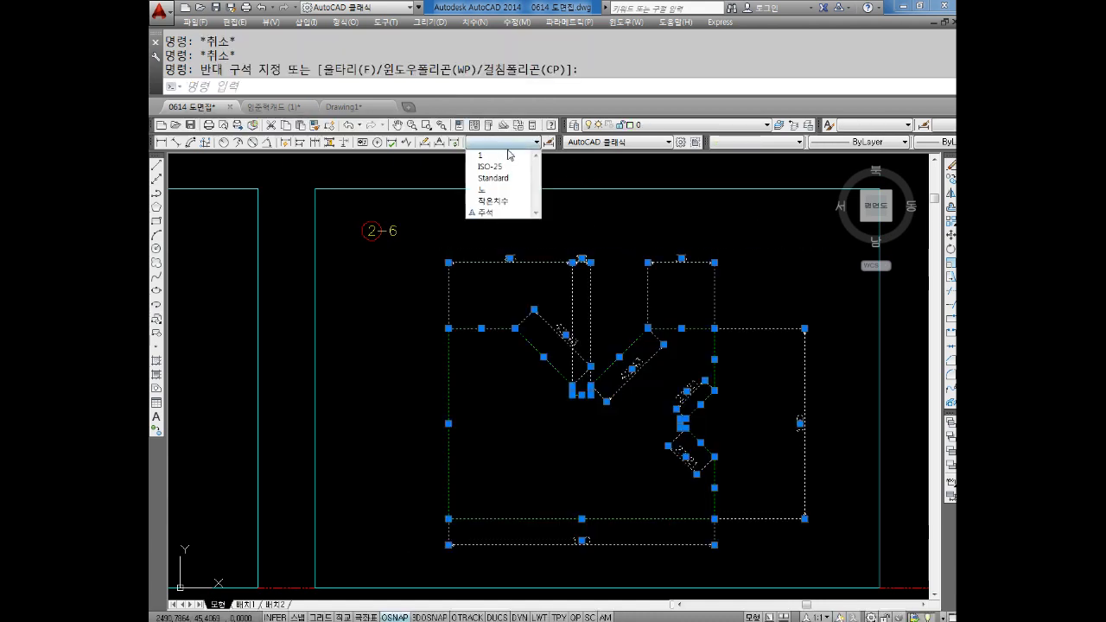
click(481, 190)
key(Escape)
key(Escape)
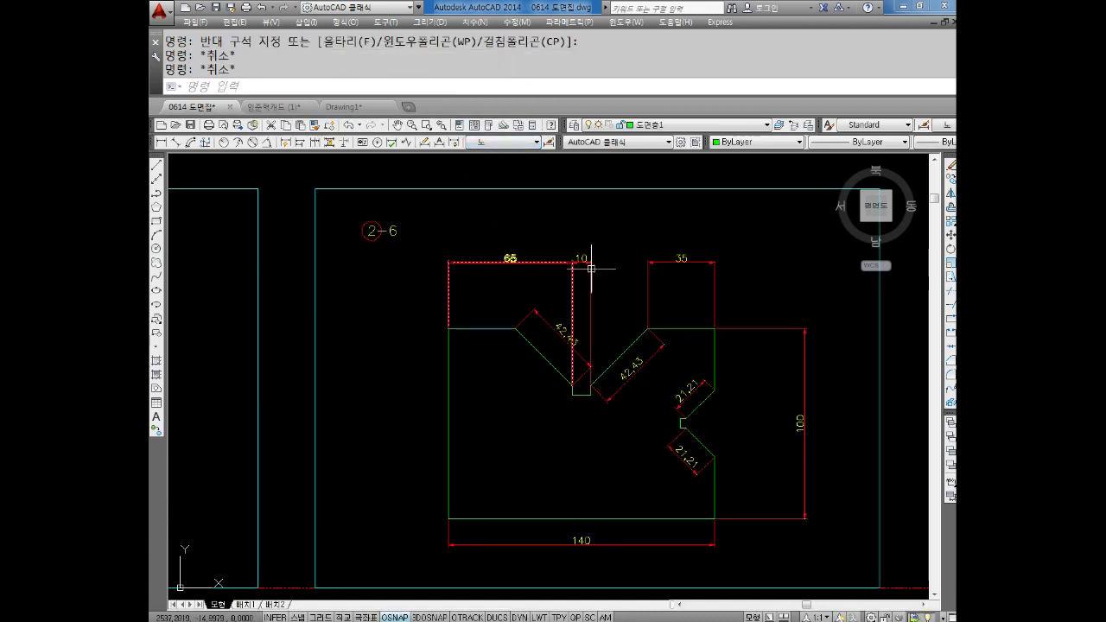
- Delete the 65 dimension and move the 10 dimension down below the notch
click(549, 261)
key(Delete)
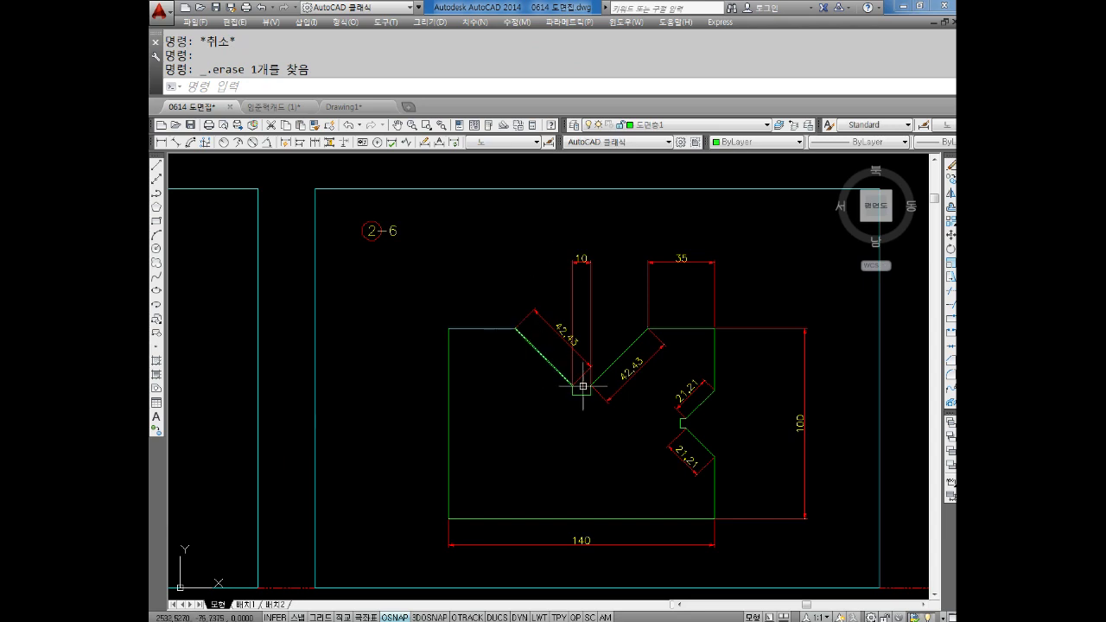
key(Escape)
middle_drag(627, 321, 613, 311)
click(562, 251)
click(566, 250)
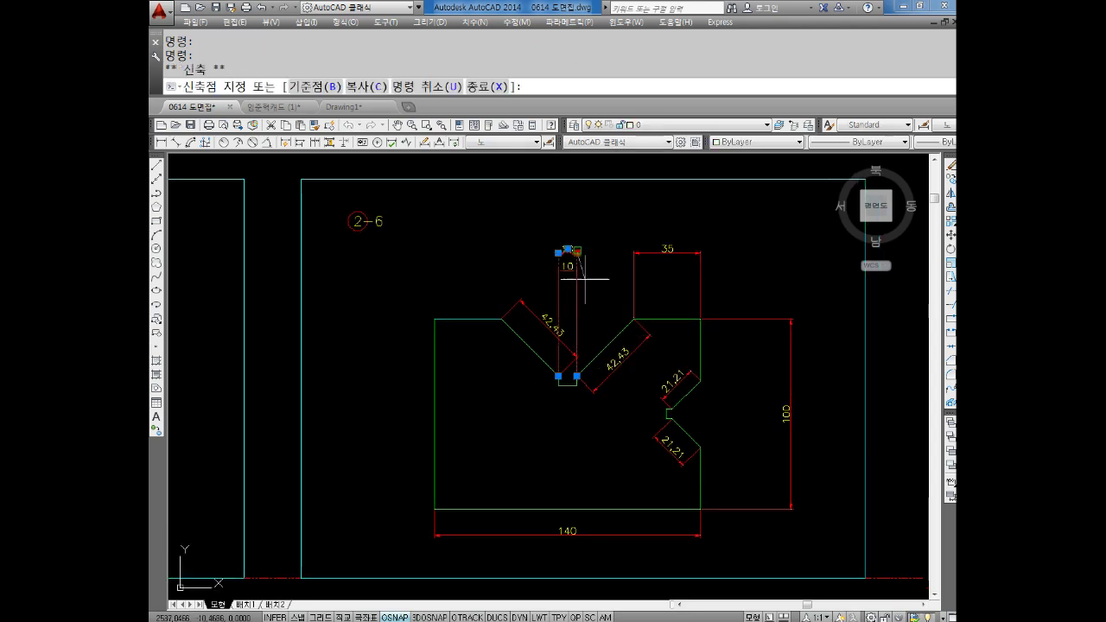
key(Escape)
key(Escape)
- Keep the 10 dimension's left extension line anchored at the notch corner
scroll(570, 405, up, 4)
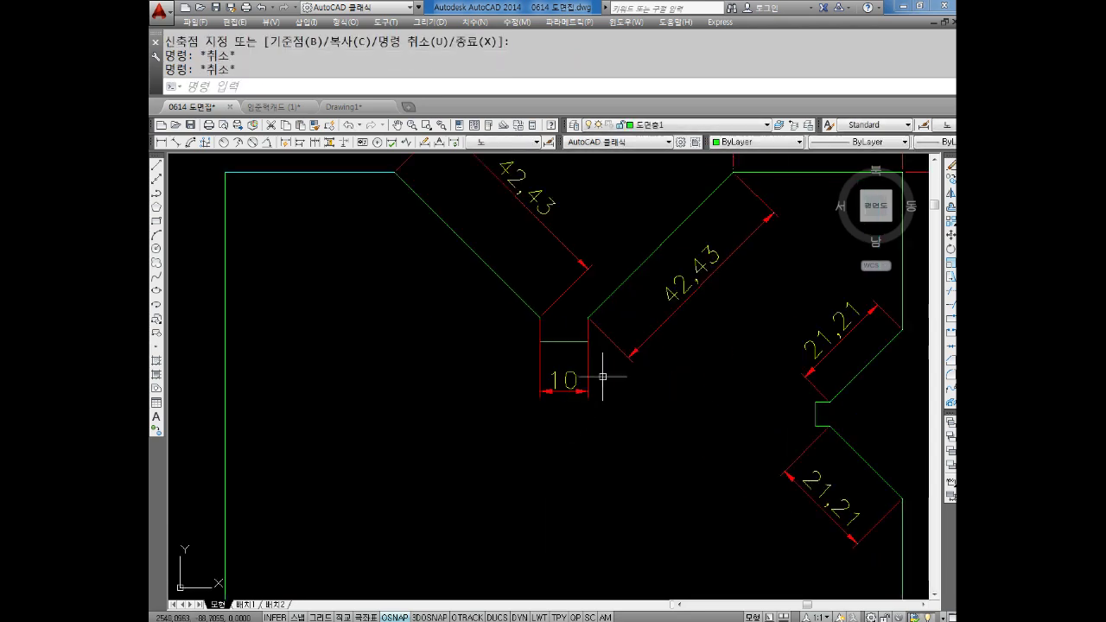
key(Escape)
click(579, 344)
key(Escape)
click(588, 358)
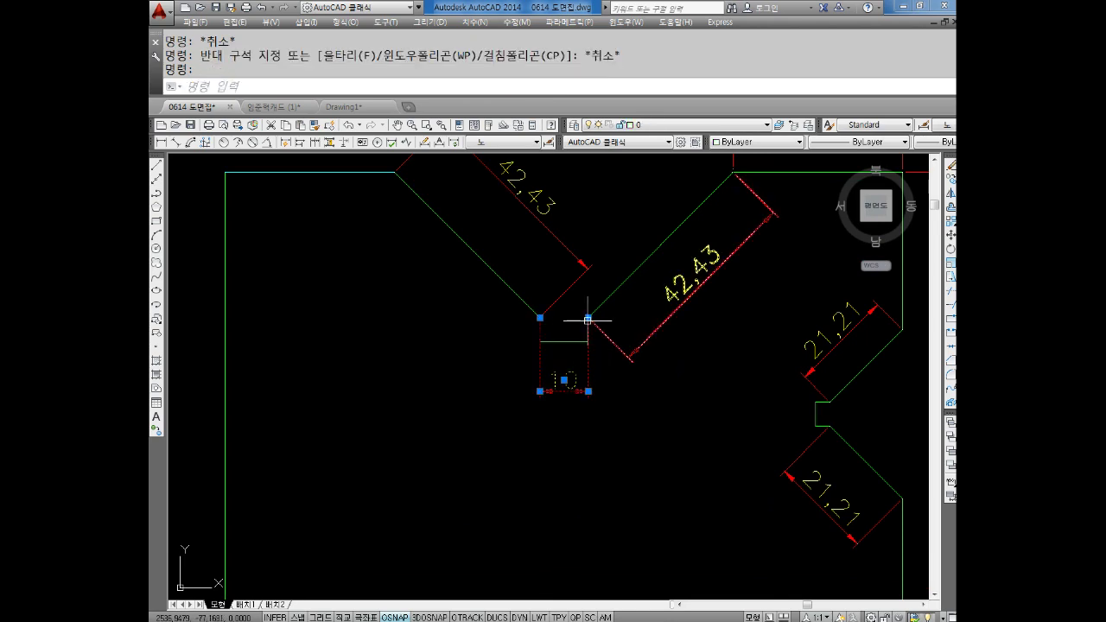
click(540, 342)
click(540, 317)
click(540, 317)
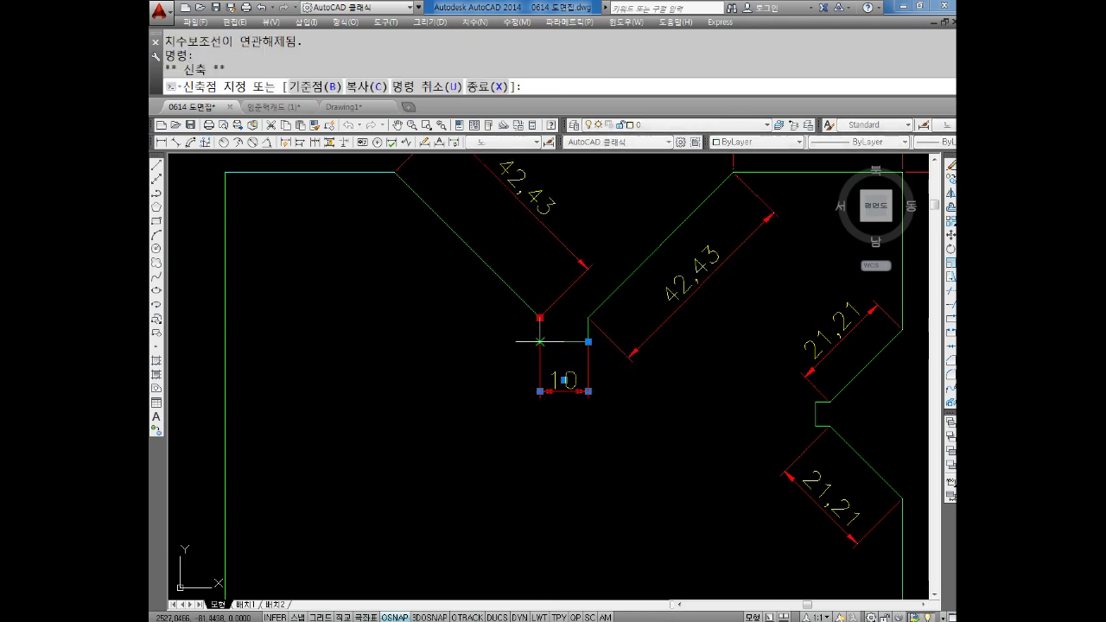
click(540, 343)
key(Escape)
key(Escape)
scroll(597, 421, down, 2)
key(Escape)
scroll(597, 421, down, 1)
scroll(600, 286, up, 1)
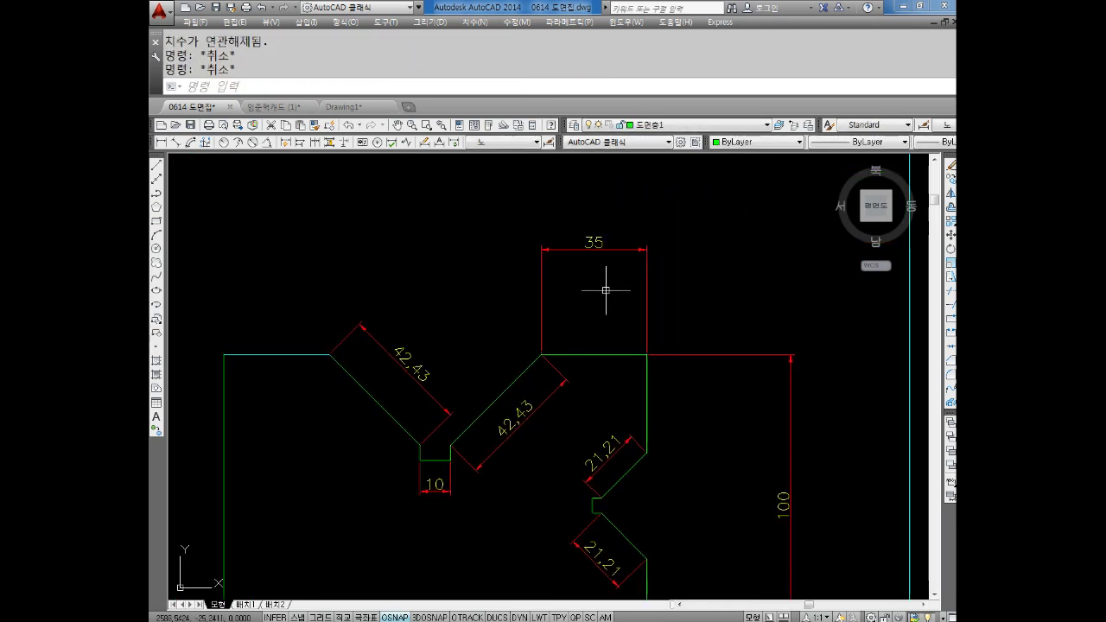
- Check the 35 dimension over the top flat edge, leaving its position unchanged
click(603, 248)
click(647, 250)
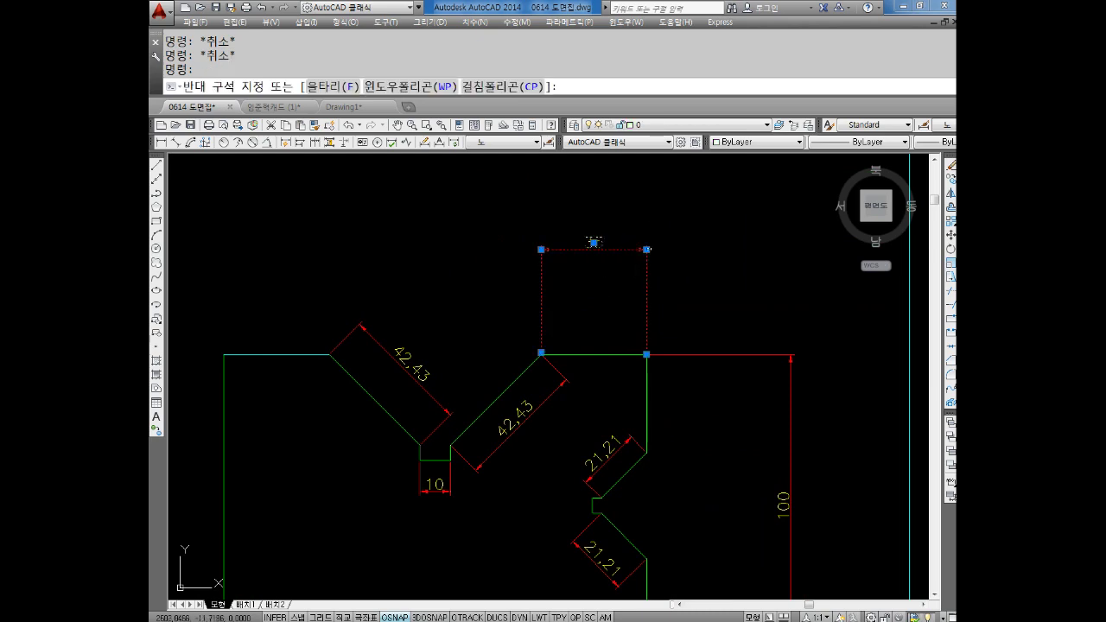
double_click(644, 252)
click(644, 252)
click(646, 249)
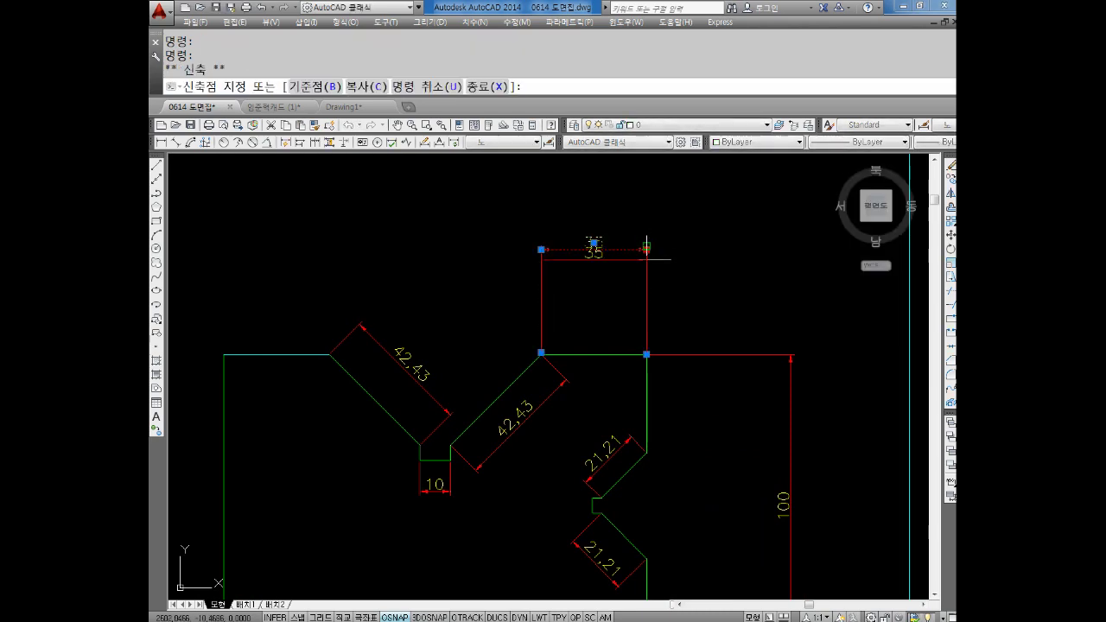
key(Escape)
middle_drag(646, 284, 614, 198)
middle_drag(672, 462, 620, 403)
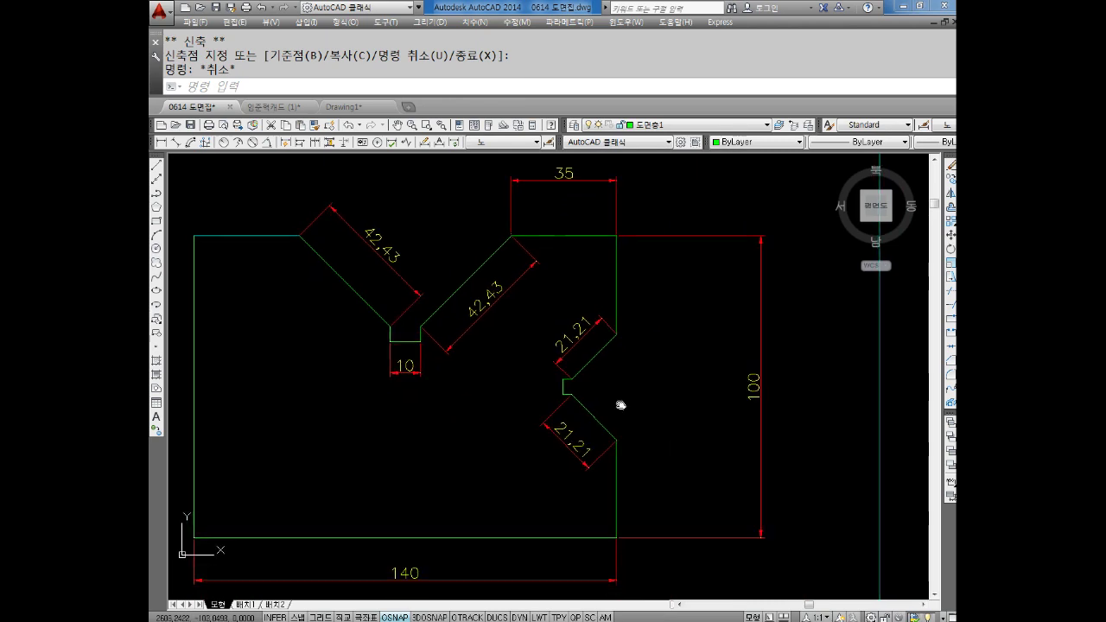
middle_drag(704, 461, 697, 407)
- Delete the 100 dimension
middle_drag(641, 471, 607, 492)
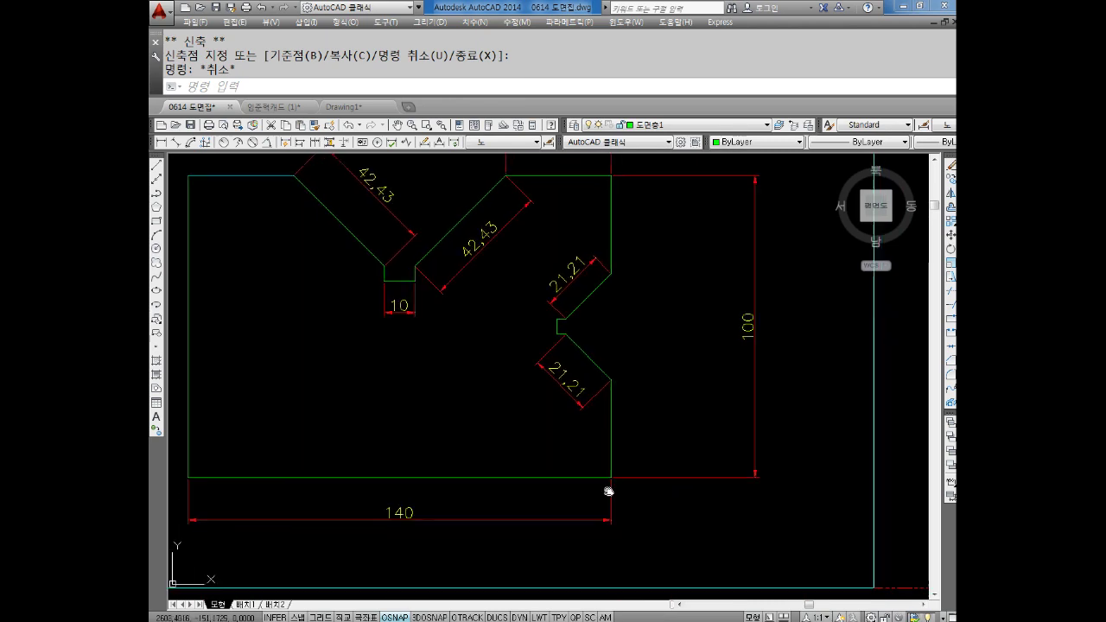
key(Escape)
click(710, 356)
key(Delete)
middle_drag(576, 442, 616, 410)
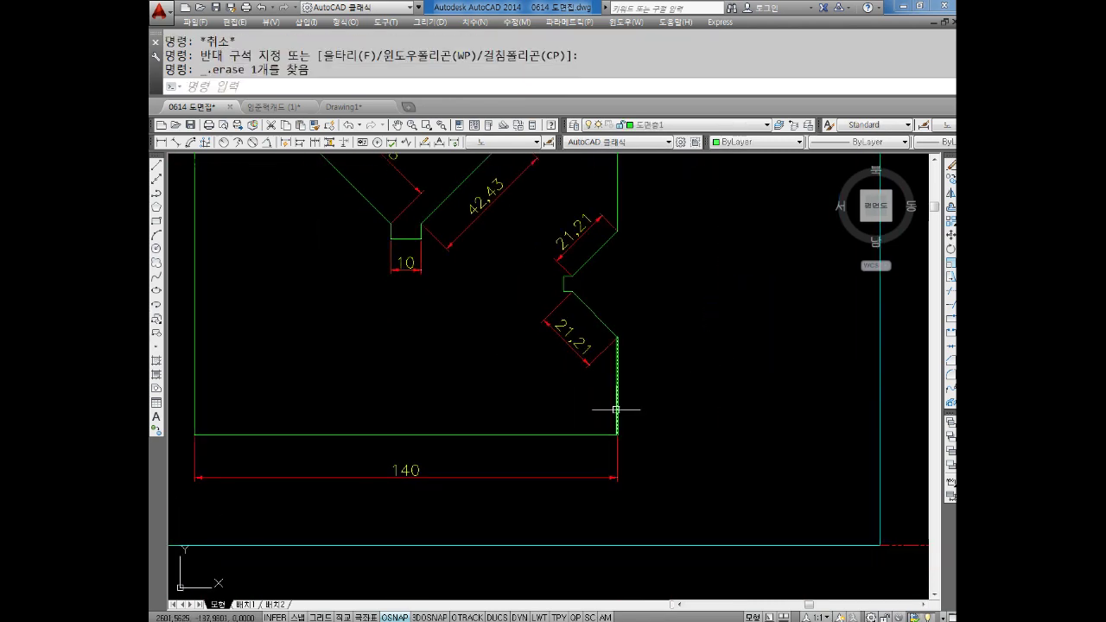
- Move the 140 dimension lower beneath the figure
click(397, 506)
key(Escape)
click(600, 476)
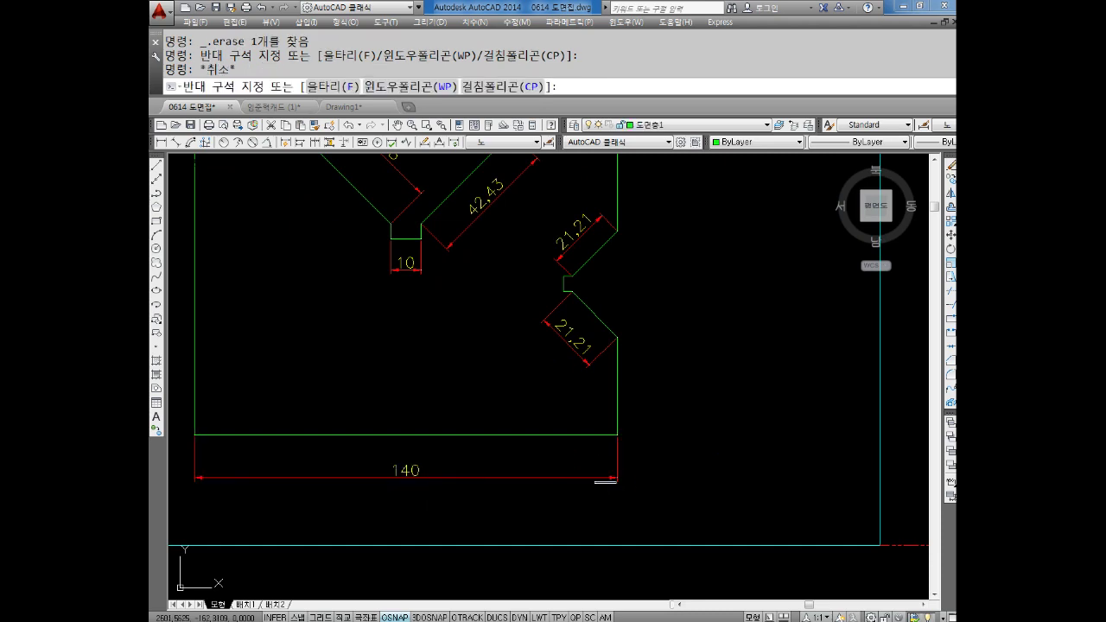
key(Escape)
click(617, 477)
double_click(617, 477)
click(622, 476)
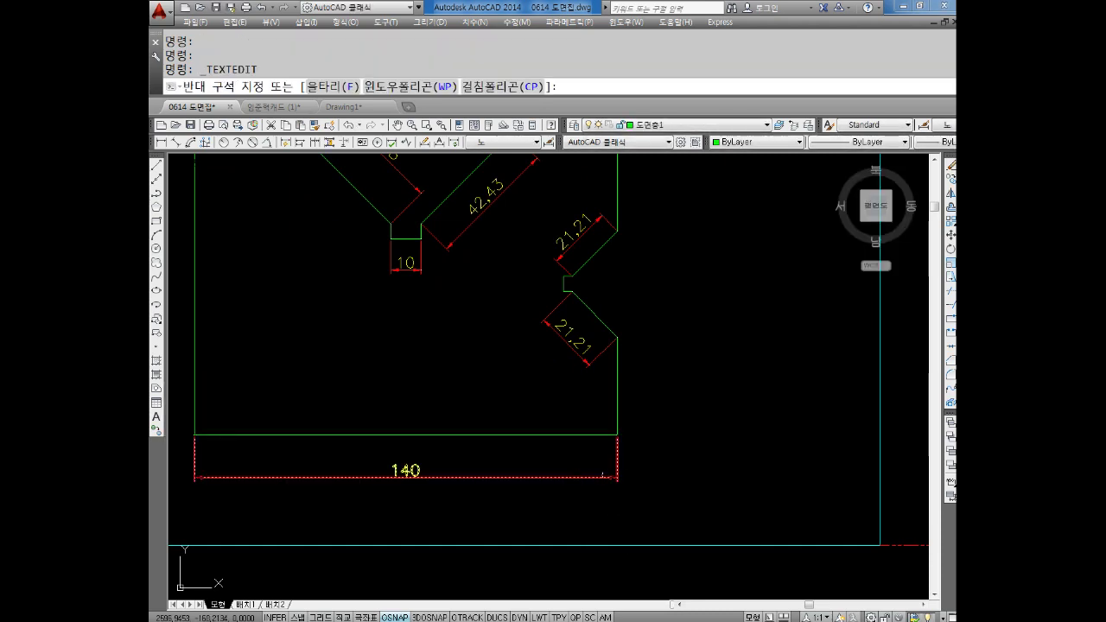
click(617, 477)
click(617, 490)
key(Escape)
key(Escape)
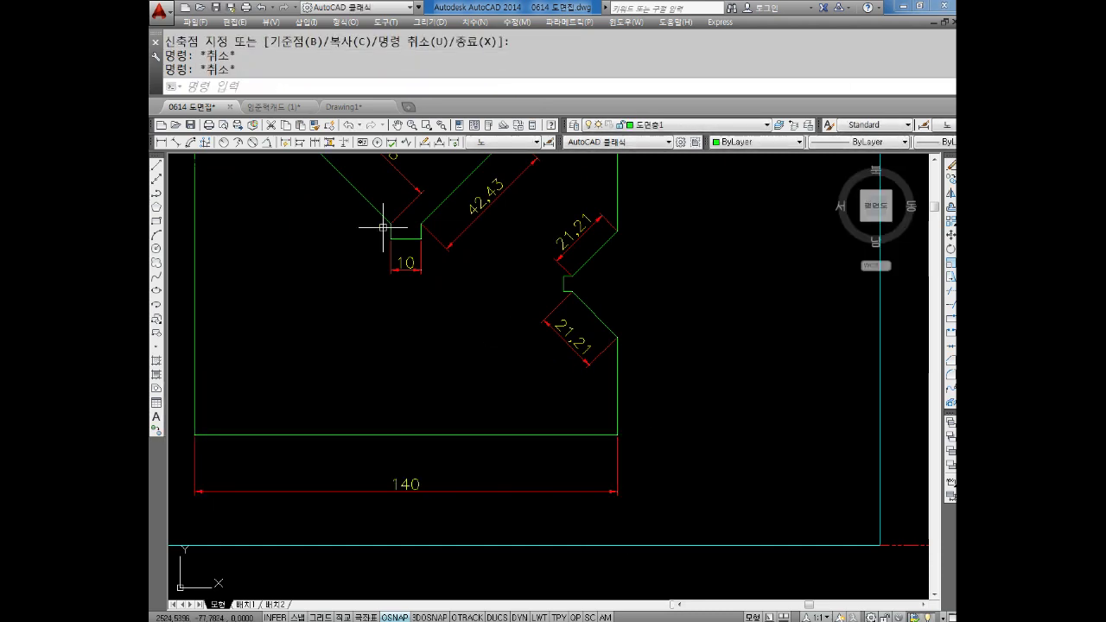
- Add an aligned 32.5 dimension along the lower right edge
click(173, 142)
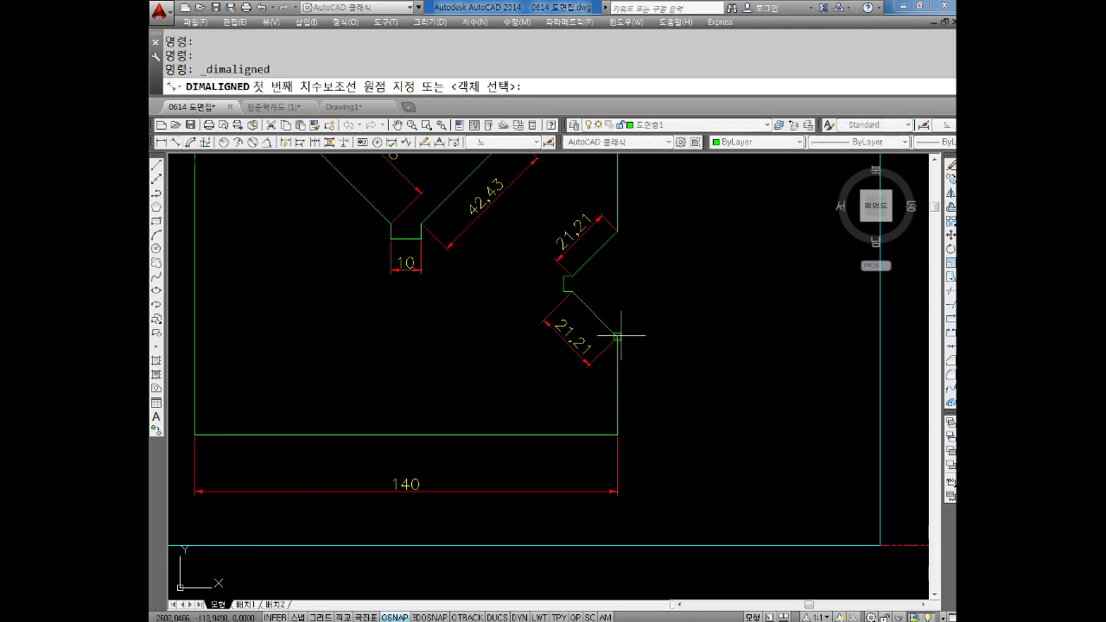
click(617, 338)
click(617, 434)
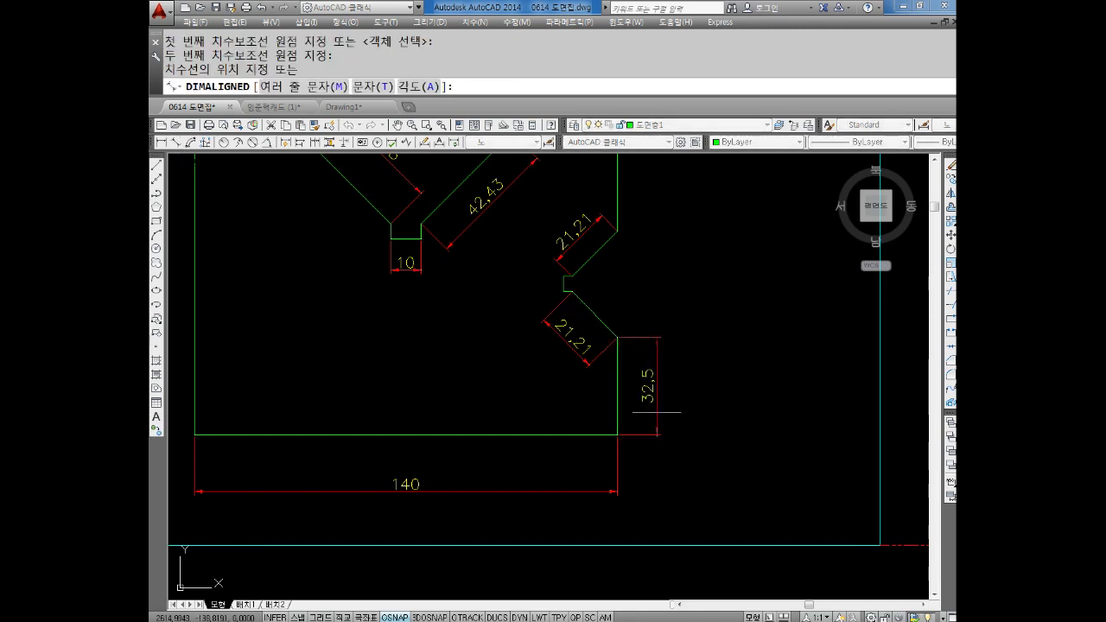
click(660, 411)
scroll(610, 294, up, 2)
- Add aligned dimensions for the right notch: 5 height and 3 width
key(Return)
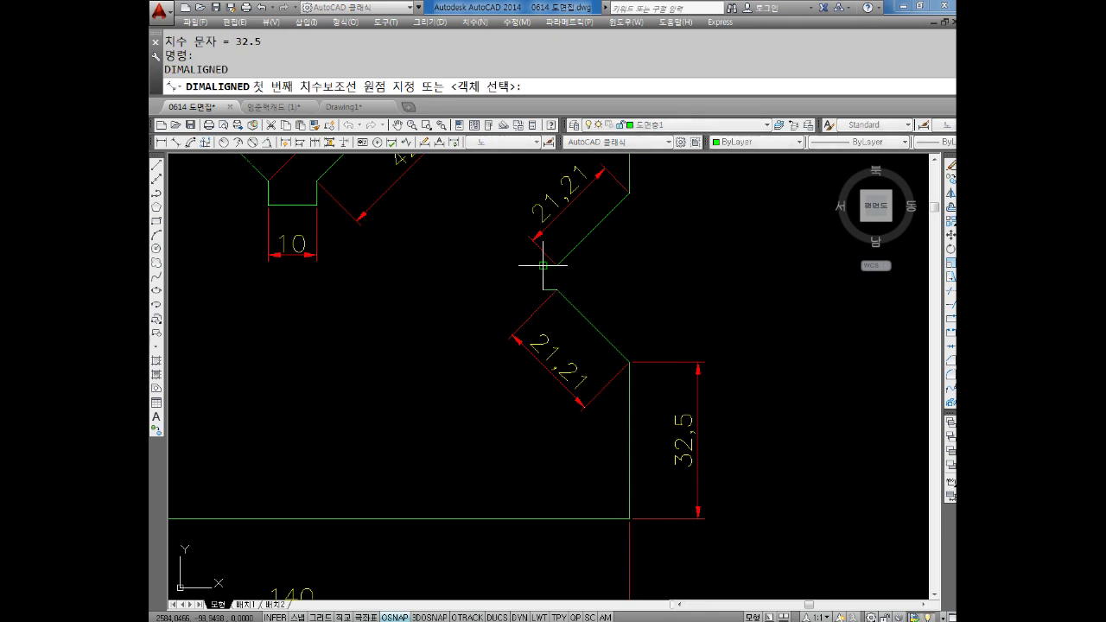
click(543, 290)
click(543, 264)
click(483, 285)
scroll(546, 266, up, 1)
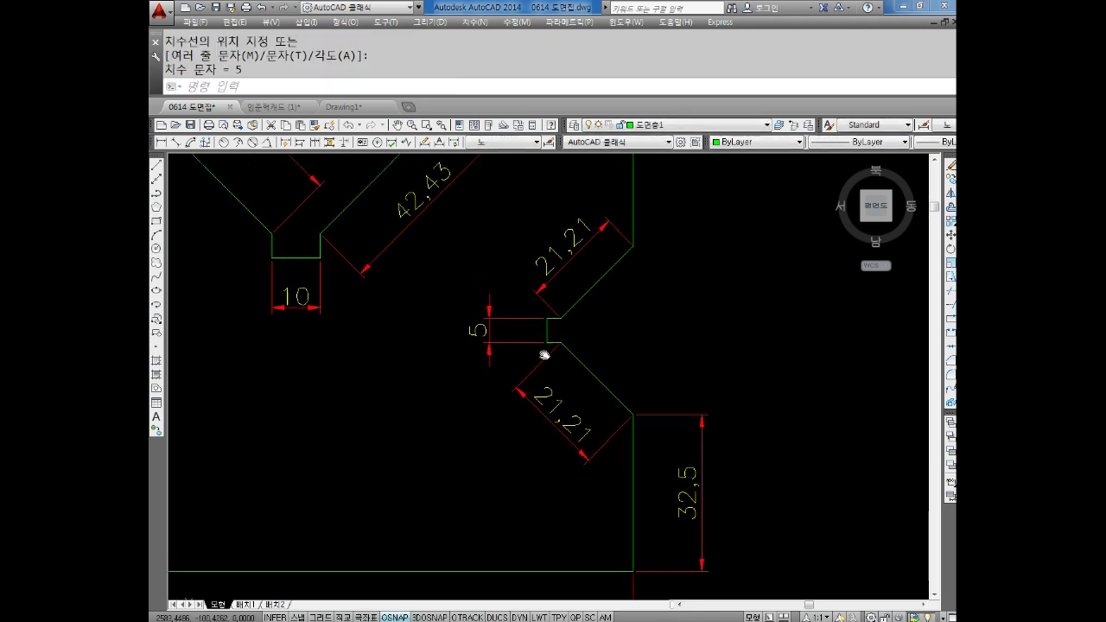
scroll(546, 266, up, 2)
key(Return)
click(538, 326)
click(573, 325)
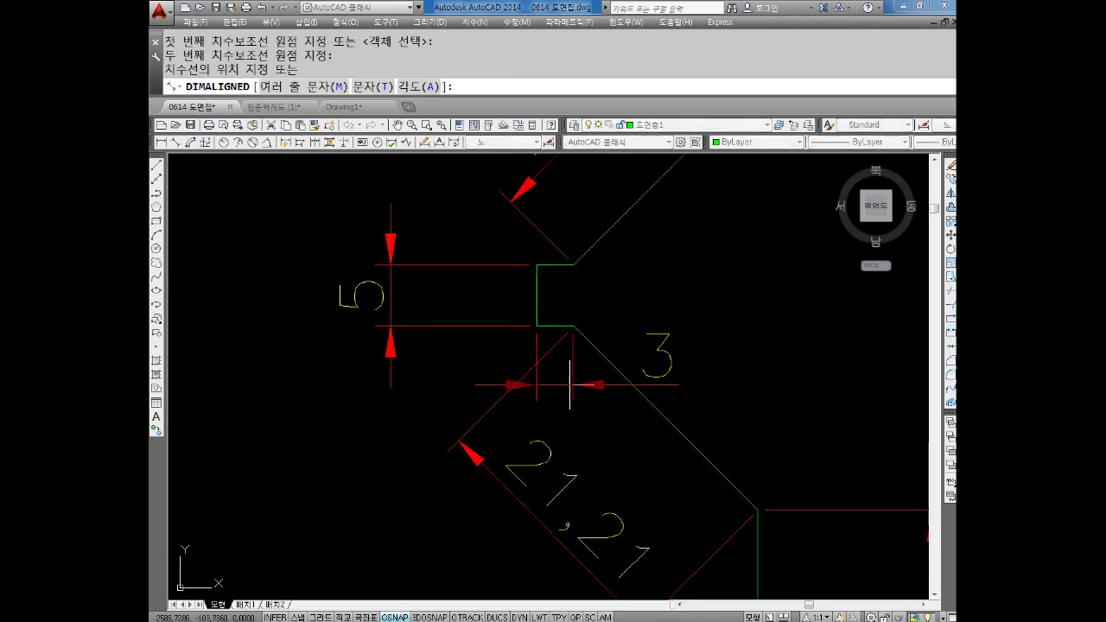
click(570, 391)
key(Escape)
scroll(609, 453, down, 2)
- Move the 21,21 dimension outward to the figure's upper-right side
key(Escape)
click(605, 530)
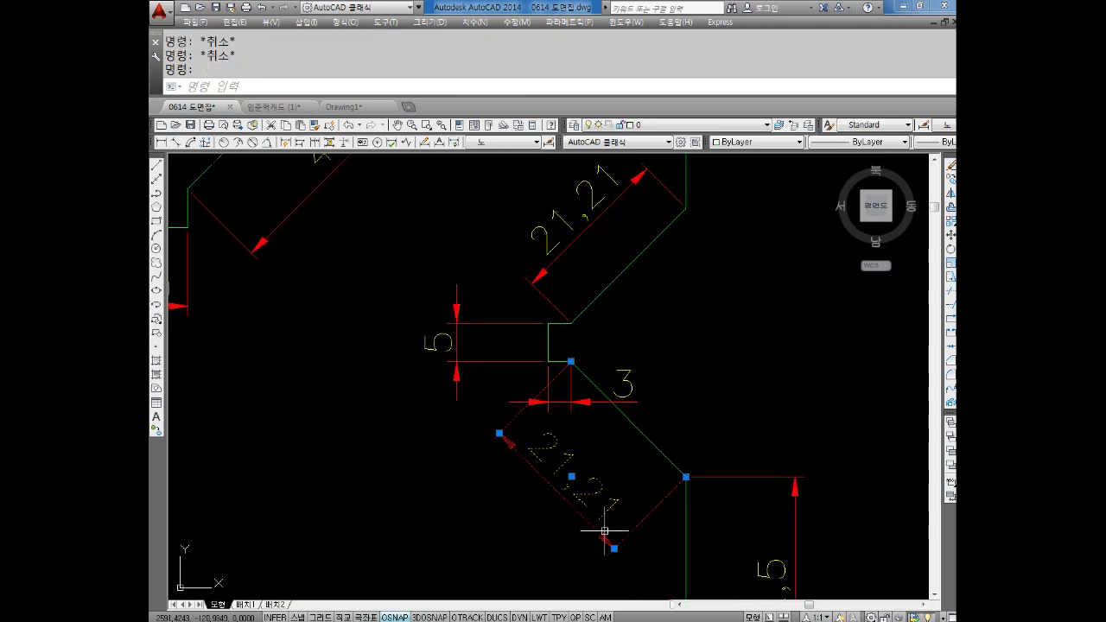
click(614, 548)
click(722, 413)
key(Escape)
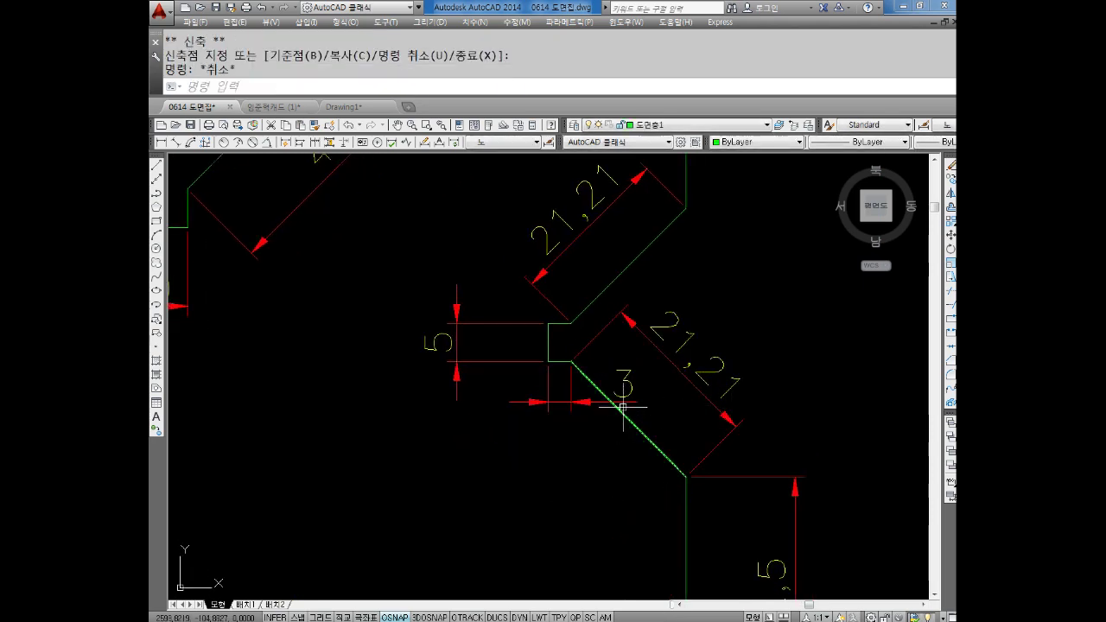
scroll(654, 363, down, 1)
scroll(694, 388, down, 1)
scroll(454, 377, up, 1)
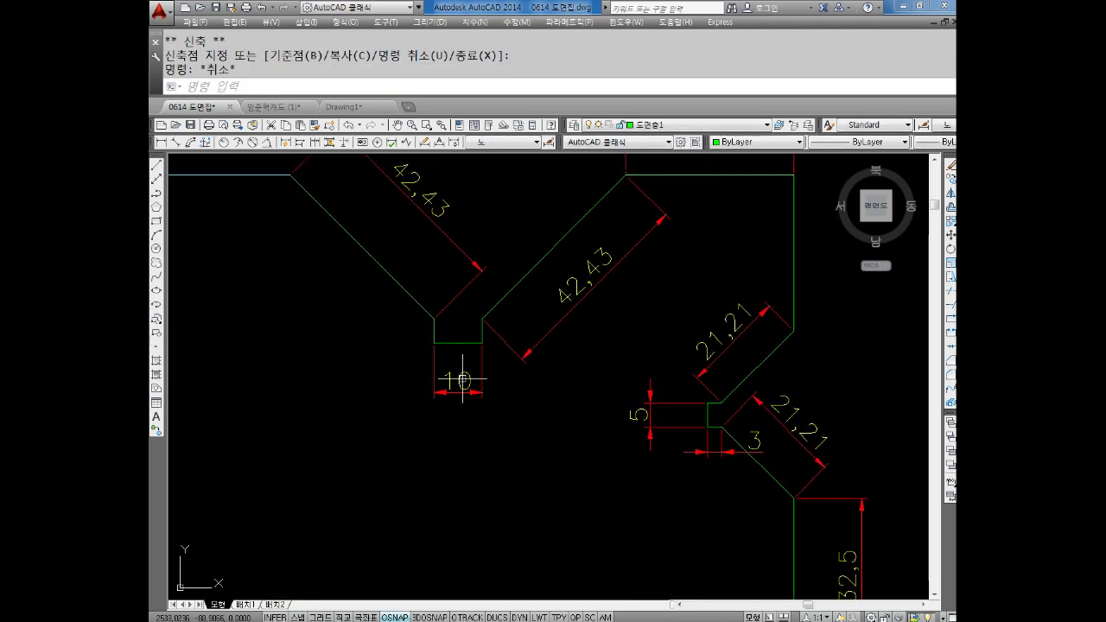
scroll(451, 499, up, 1)
- Add a linear 5 dimension for the left notch height, placed left of the notch
text(dli)
key(Return)
click(457, 306)
click(457, 346)
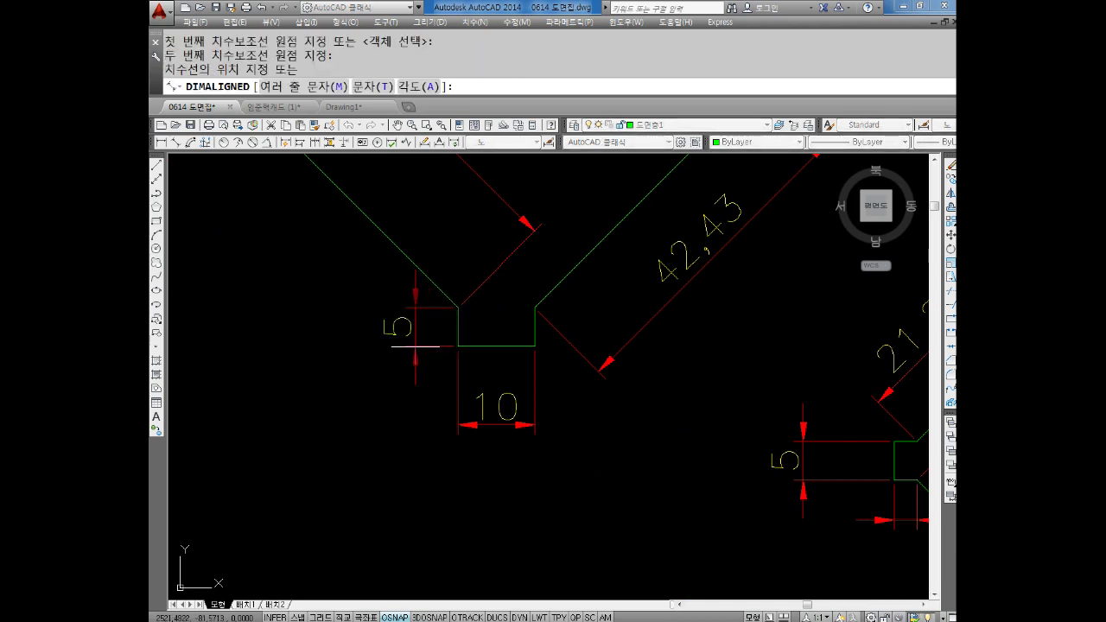
click(402, 341)
key(Escape)
scroll(631, 341, down, 1)
scroll(629, 353, up, 1)
- Add an aligned 32.5 dimension on the upper right edge
text(dal)
key(Return)
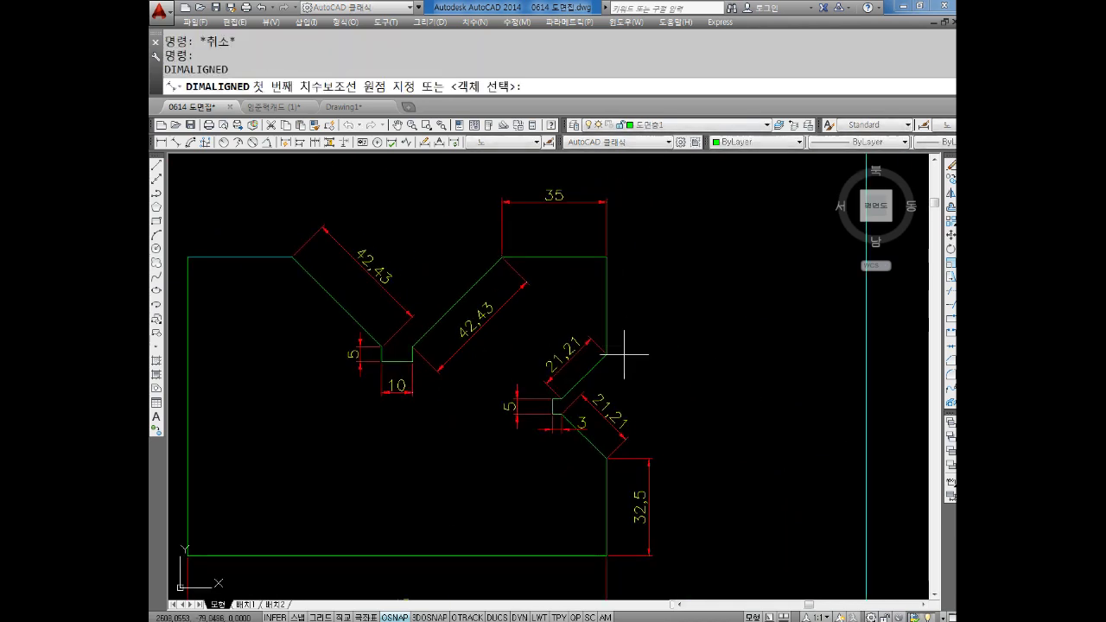
scroll(605, 364, up, 1)
click(596, 351)
click(596, 197)
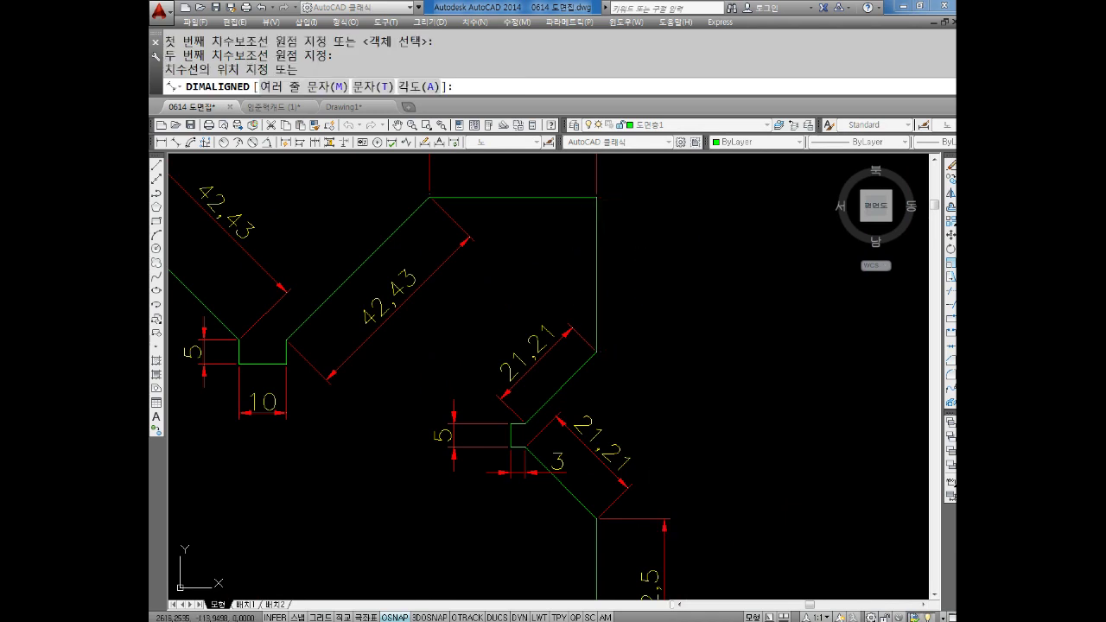
click(665, 553)
scroll(699, 367, down, 4)
key(Escape)
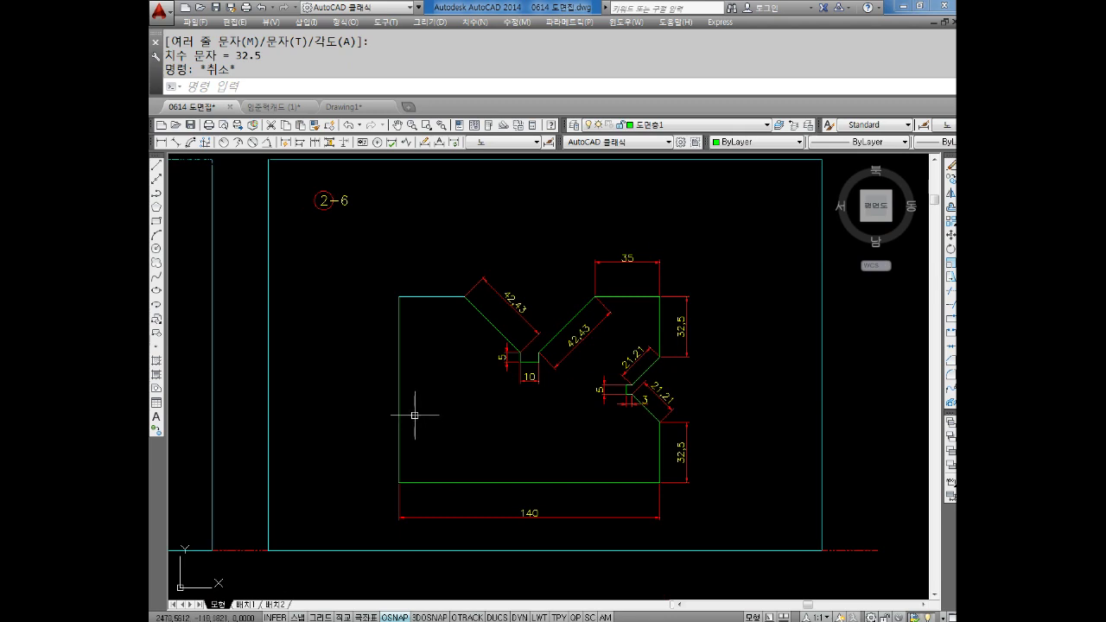
key(space)
key(Escape)
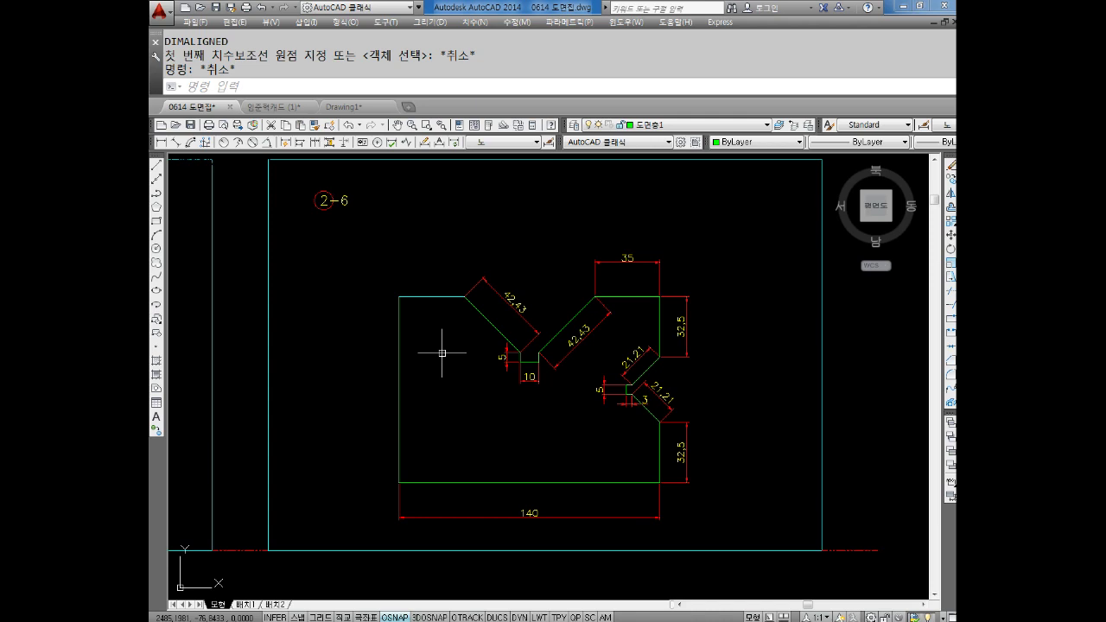
- Dimension figure 2-6's left side with a vertical 100 linear dimension
middle_drag(442, 353, 458, 332)
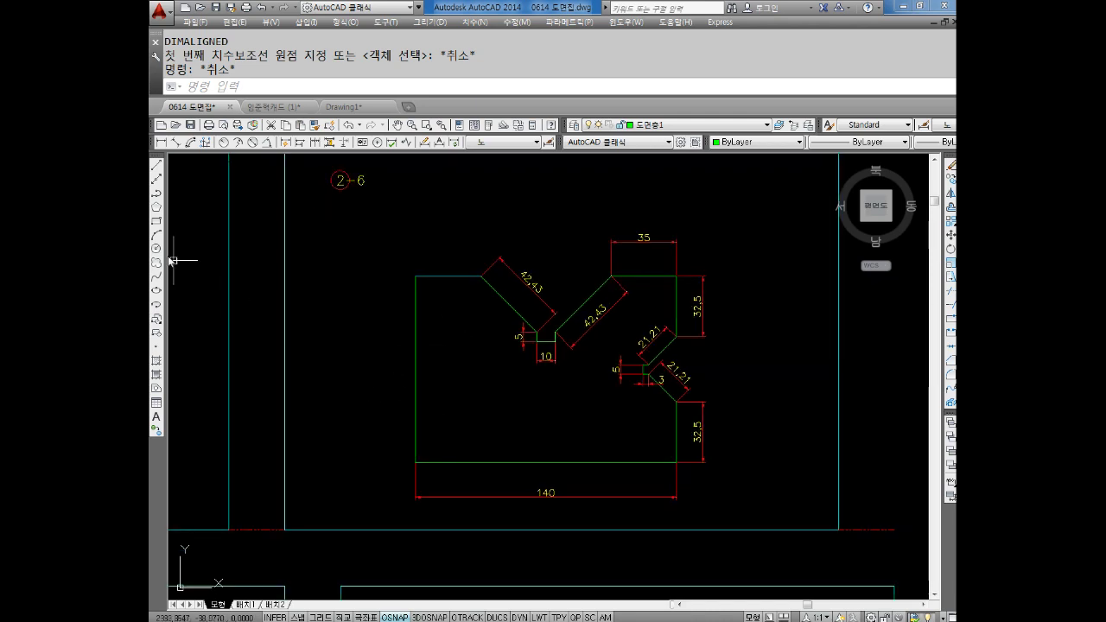
click(160, 142)
click(415, 277)
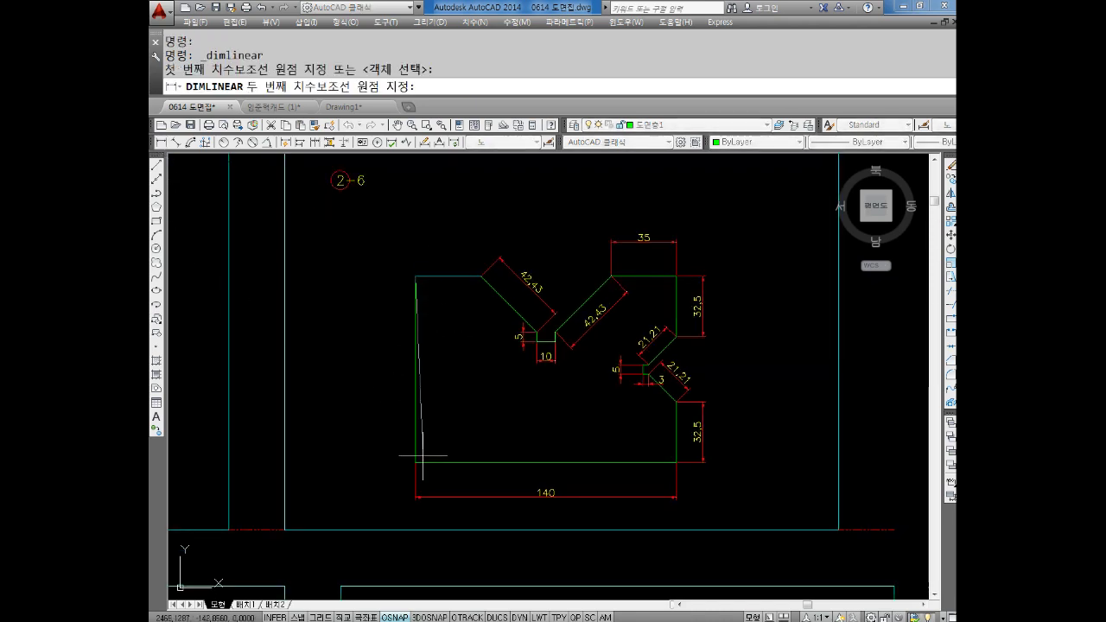
click(416, 463)
key(Escape)
key(Return)
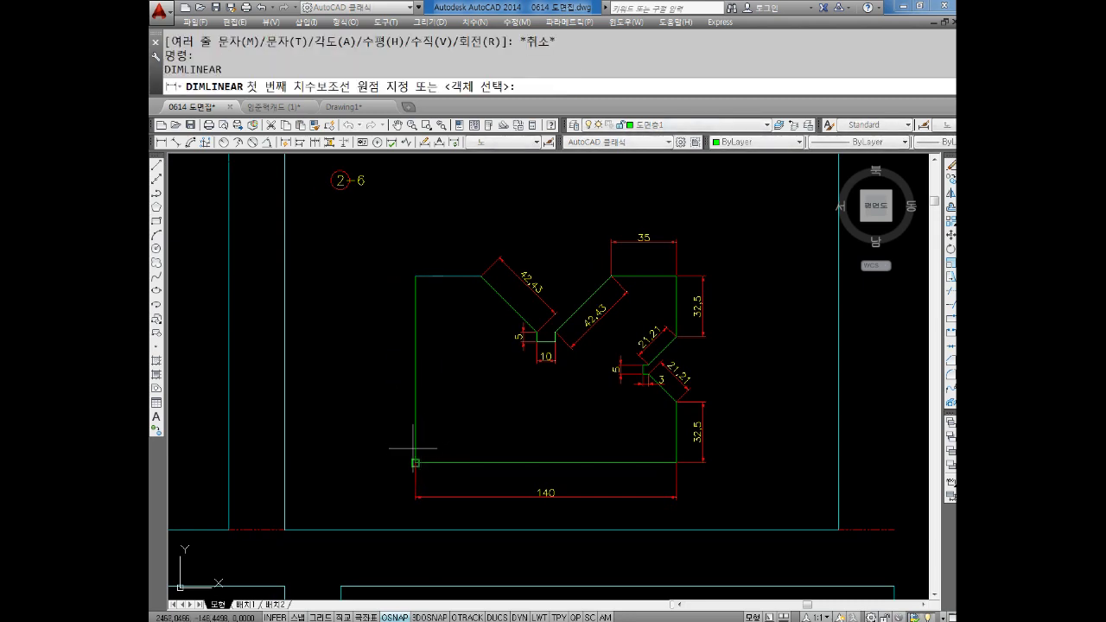
click(416, 462)
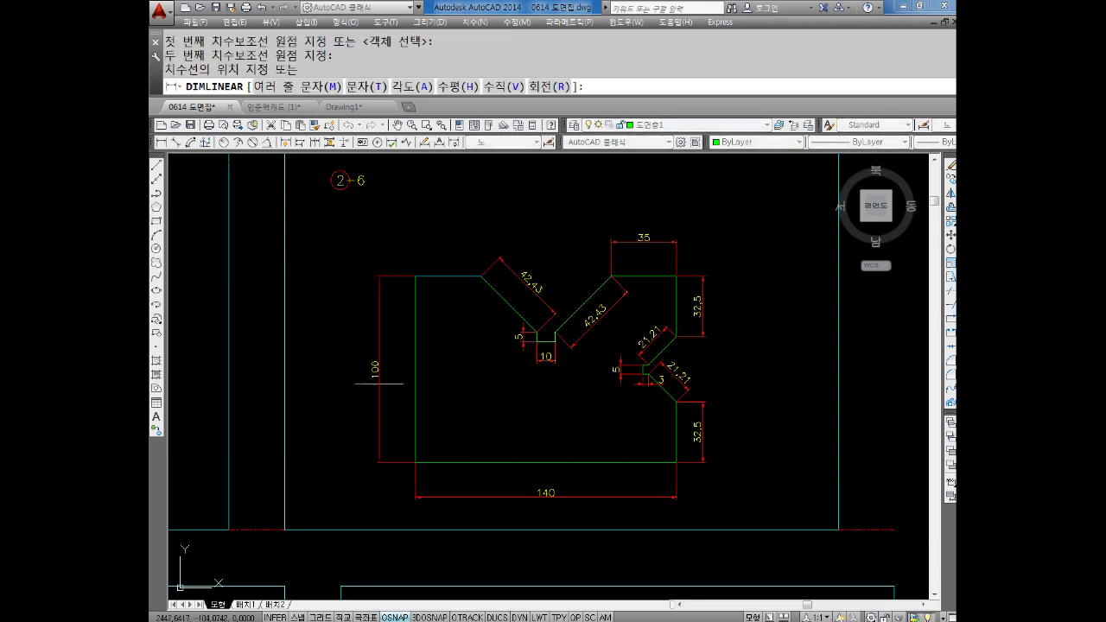
click(377, 397)
key(Escape)
scroll(395, 420, down, 5)
scroll(395, 420, up, 6)
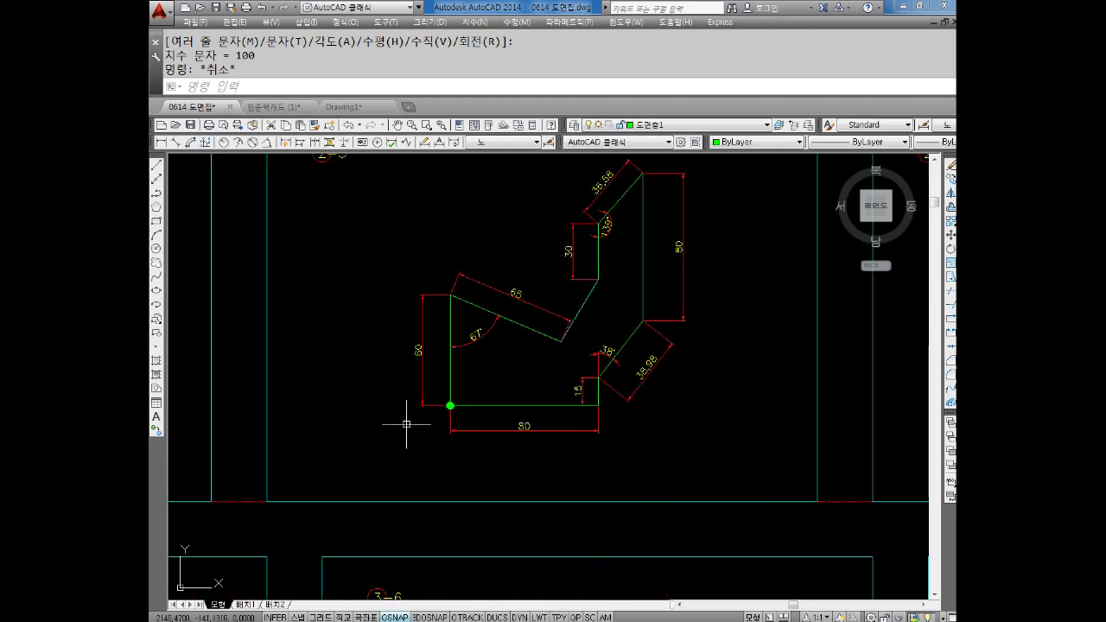
scroll(467, 409, up, 3)
key(Escape)
text(o)
key(Return)
- Copy the green circle from its centre onto figure 2-6's bottom-left corner as its start point
click(439, 390)
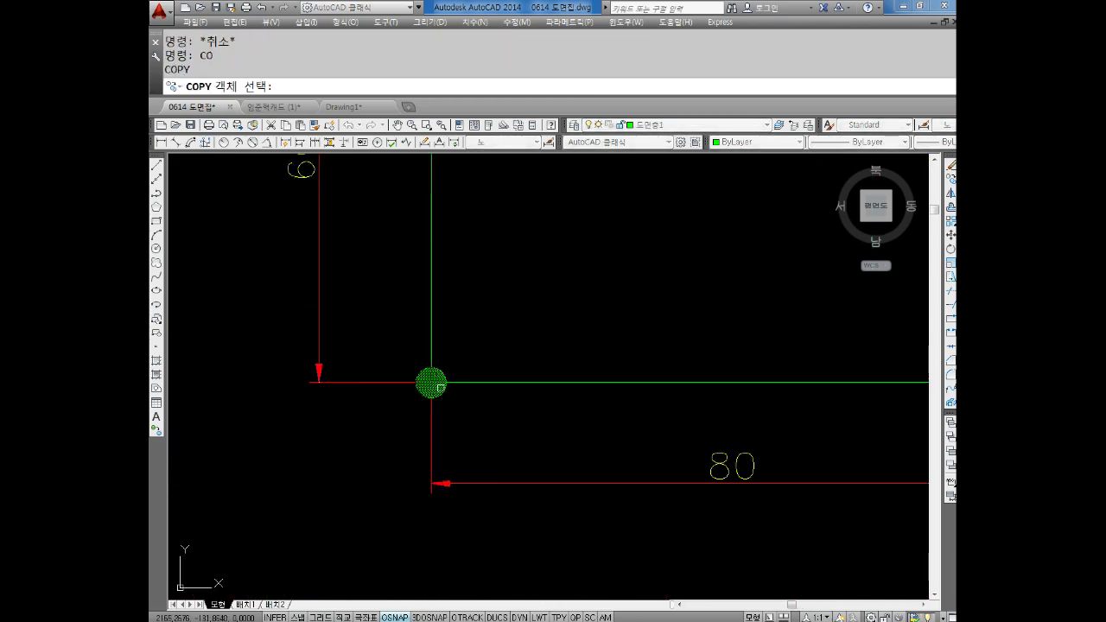
key(Return)
click(431, 383)
scroll(487, 389, down, 5)
scroll(506, 503, up, 2)
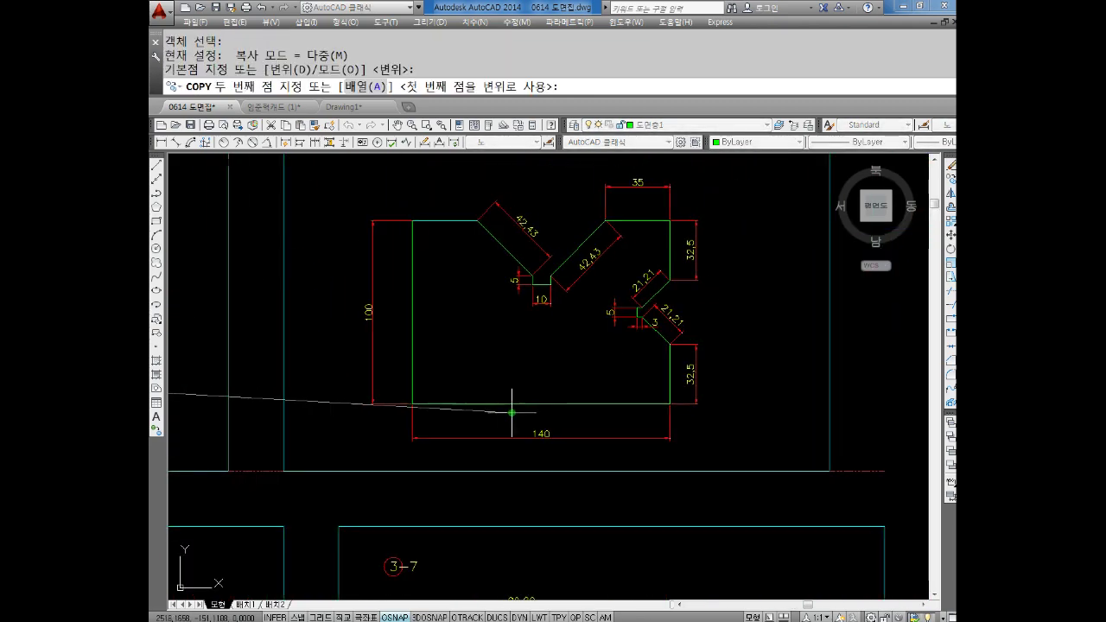
scroll(354, 383, up, 3)
scroll(479, 439, up, 2)
click(446, 427)
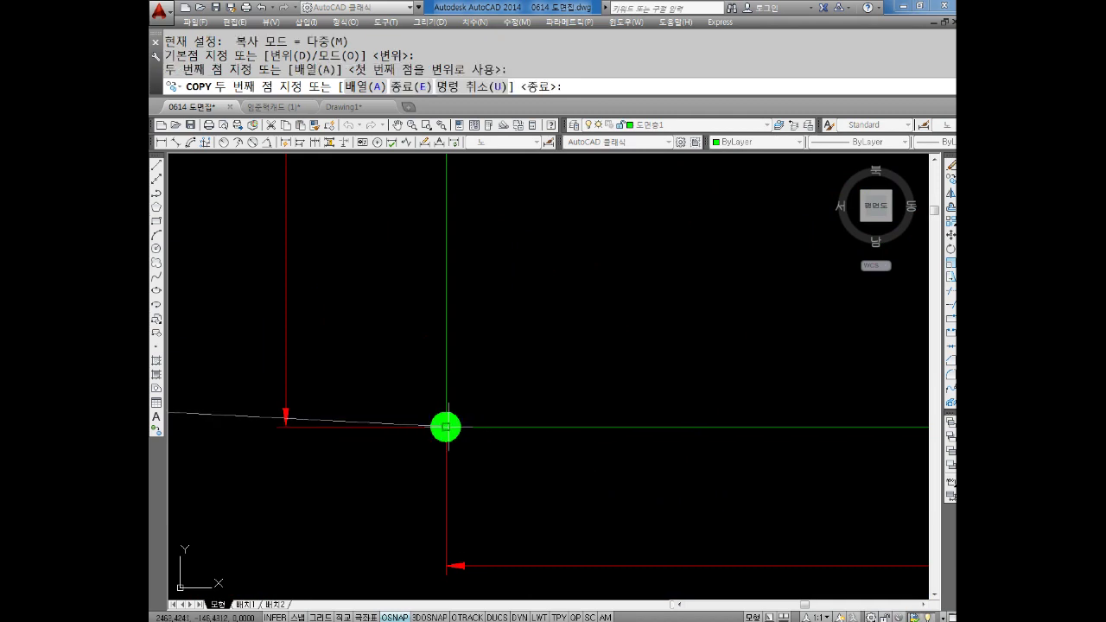
key(Escape)
scroll(707, 422, down, 3)
middle_drag(706, 422, 638, 406)
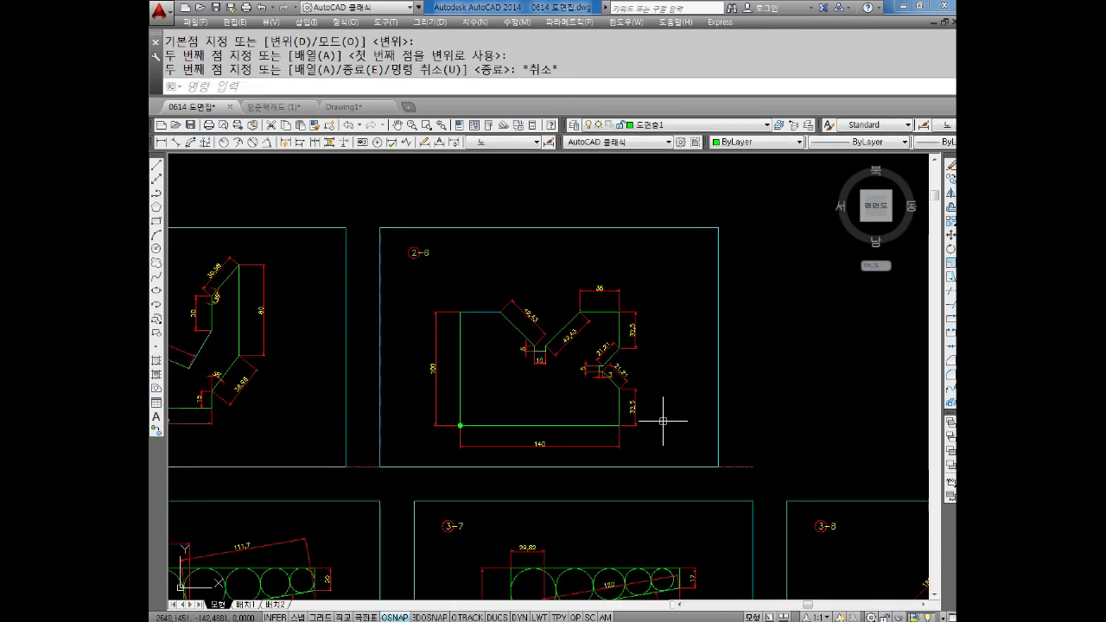
middle_drag(673, 469, 645, 430)
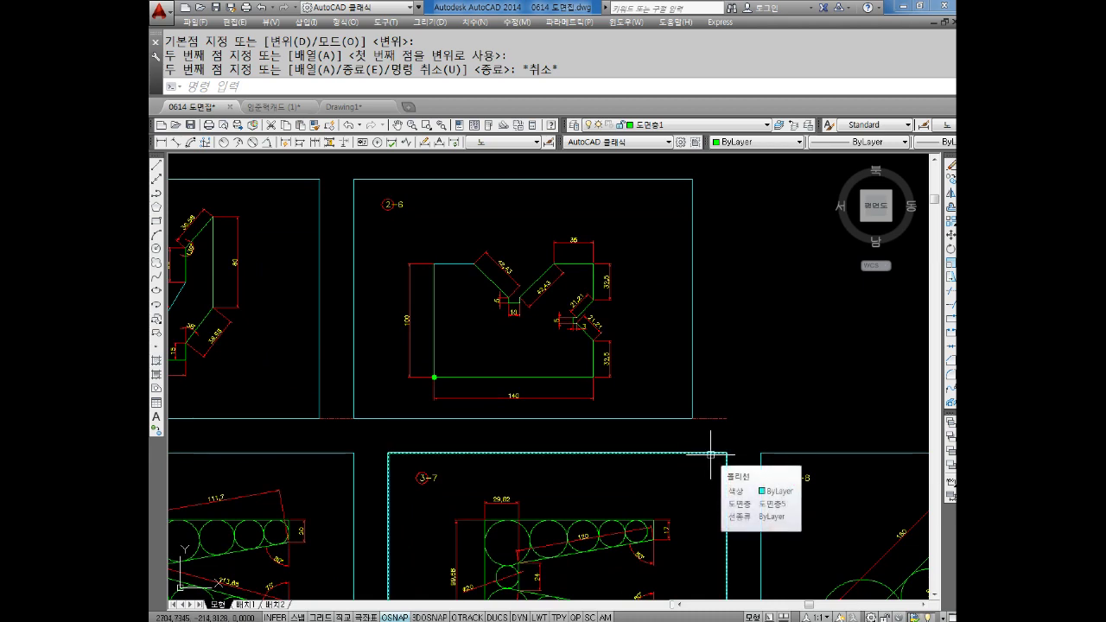
- Move the upper 32.5 dimension line further right on figure 2-6
scroll(542, 239, up, 4)
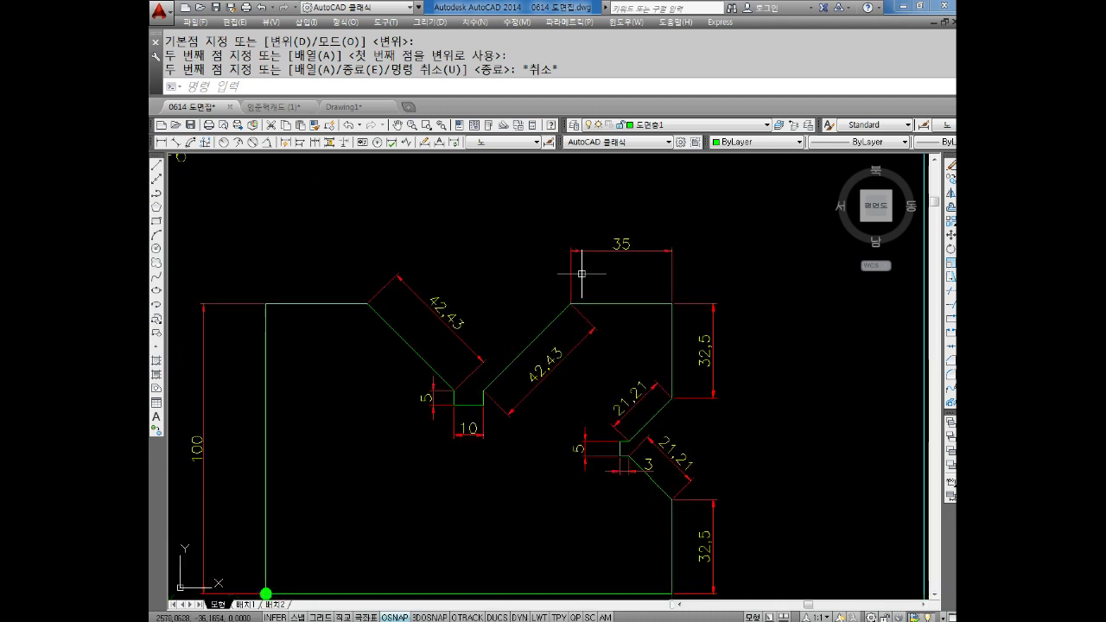
key(Escape)
key(Escape)
click(673, 261)
click(718, 326)
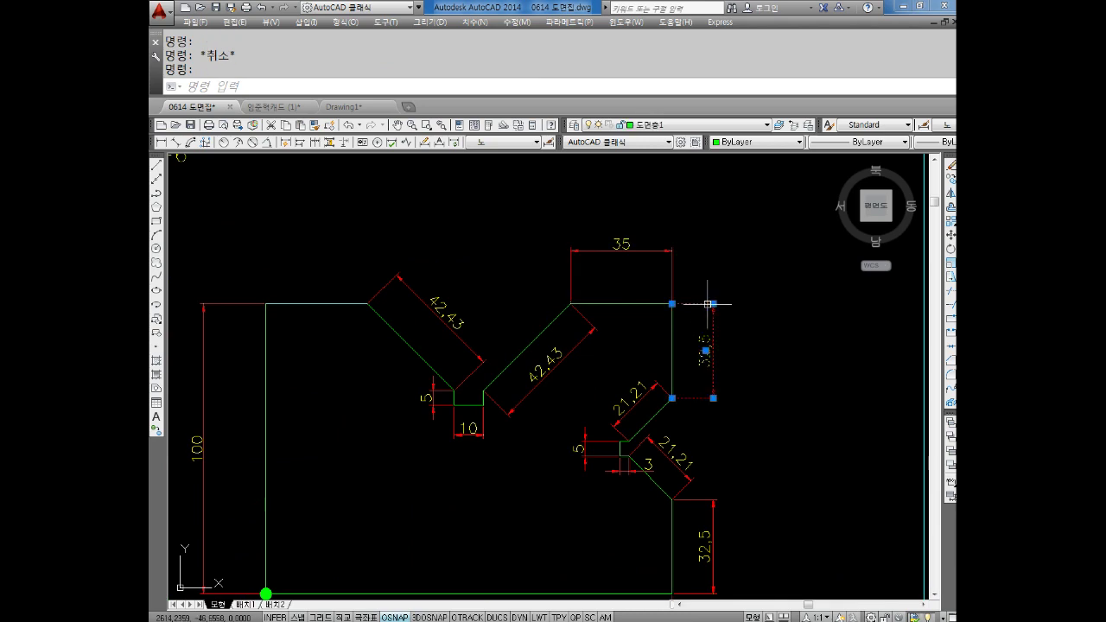
click(714, 303)
click(724, 345)
key(Escape)
- Try stretching the lower 32.5 dimension's corner grip, then cancel, leaving it unchanged
middle_drag(731, 444, 702, 408)
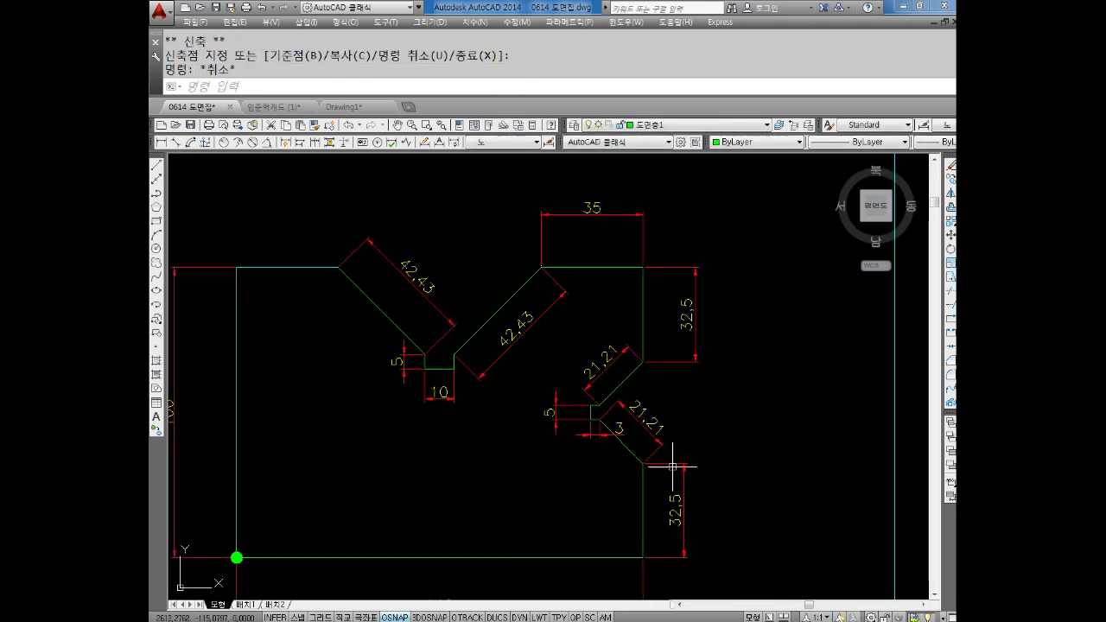
click(684, 466)
click(684, 464)
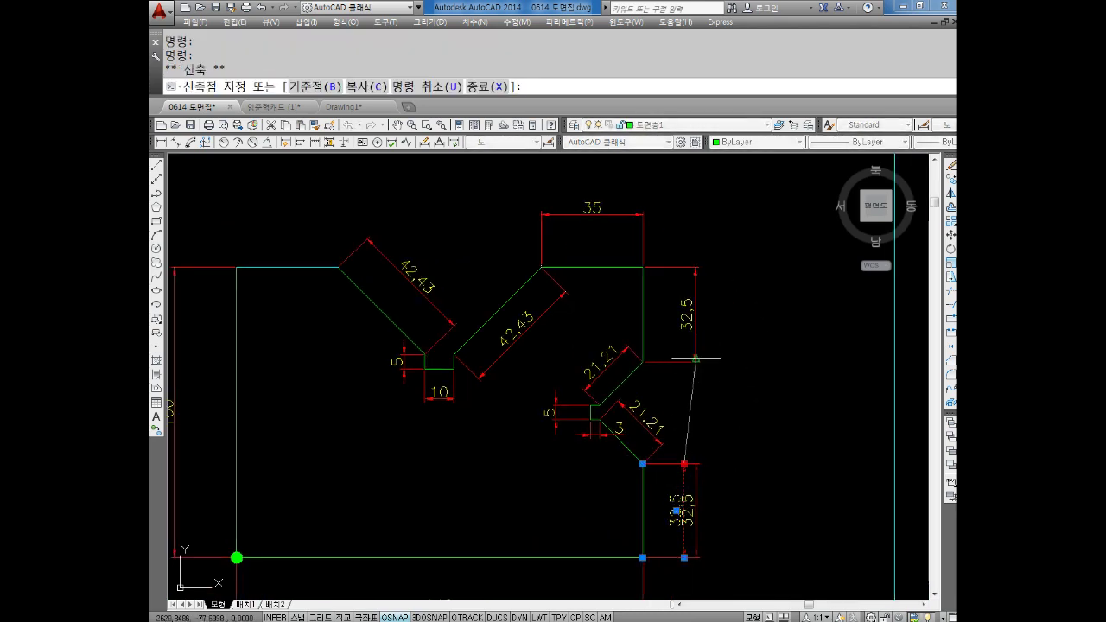
key(Escape)
key(Escape)
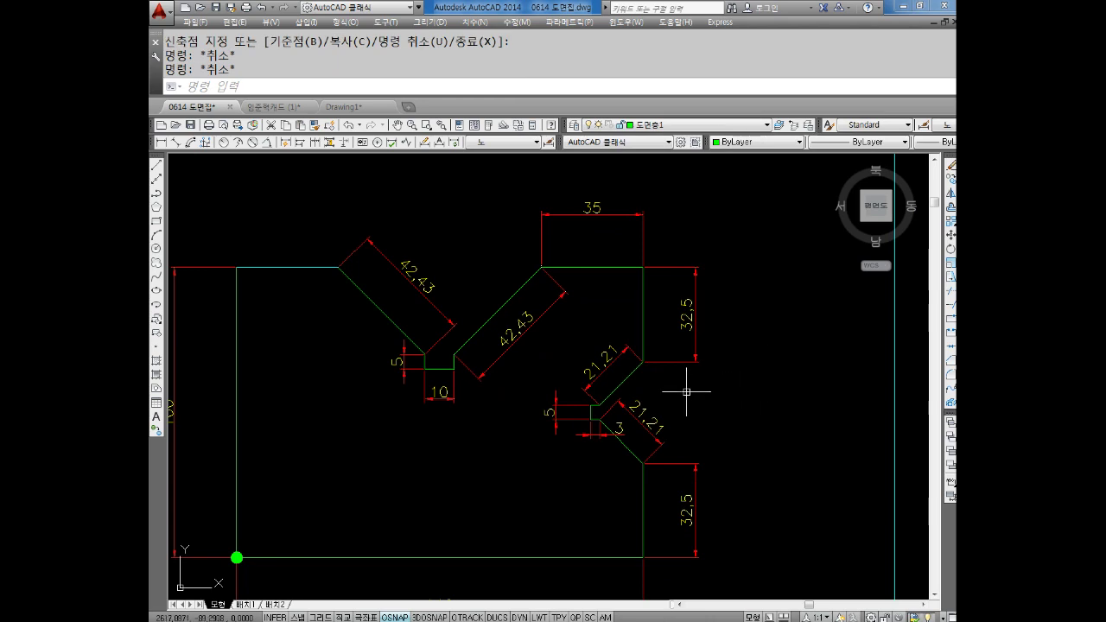
- Drop the 3 notch-width dimension lower, clear of the right notch outline
click(604, 434)
click(619, 428)
click(680, 464)
key(Escape)
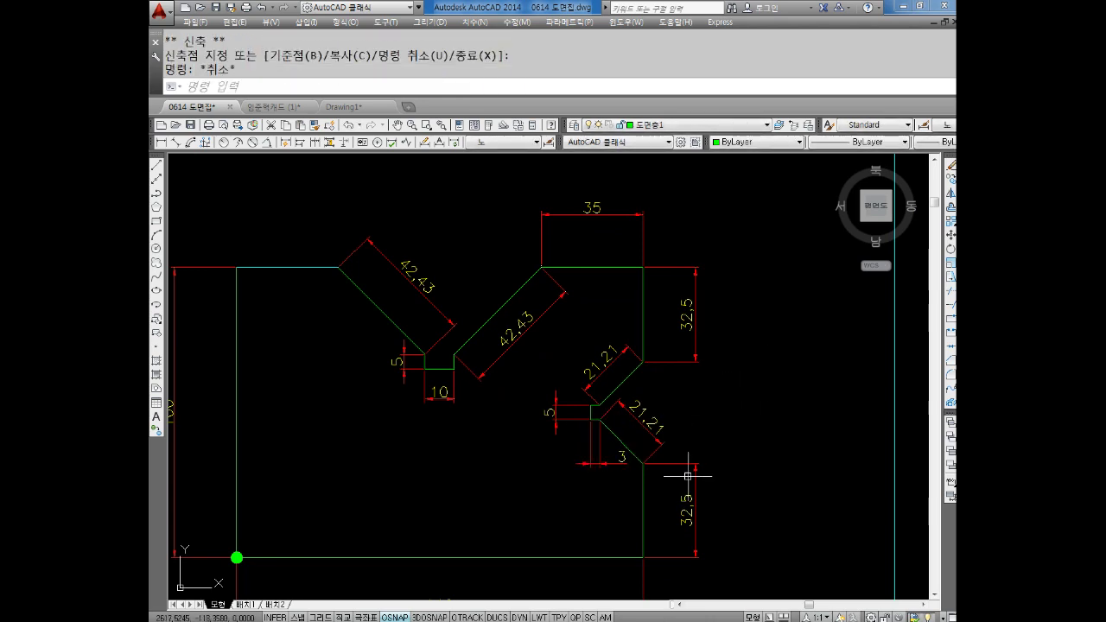
key(Escape)
scroll(657, 441, down, 1)
scroll(630, 420, down, 1)
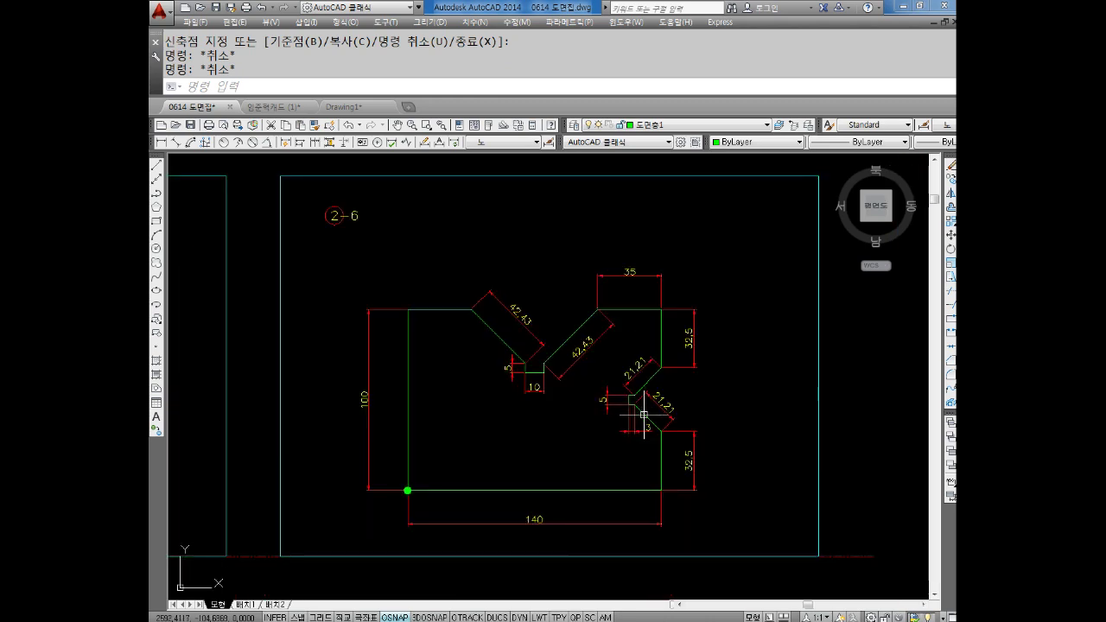